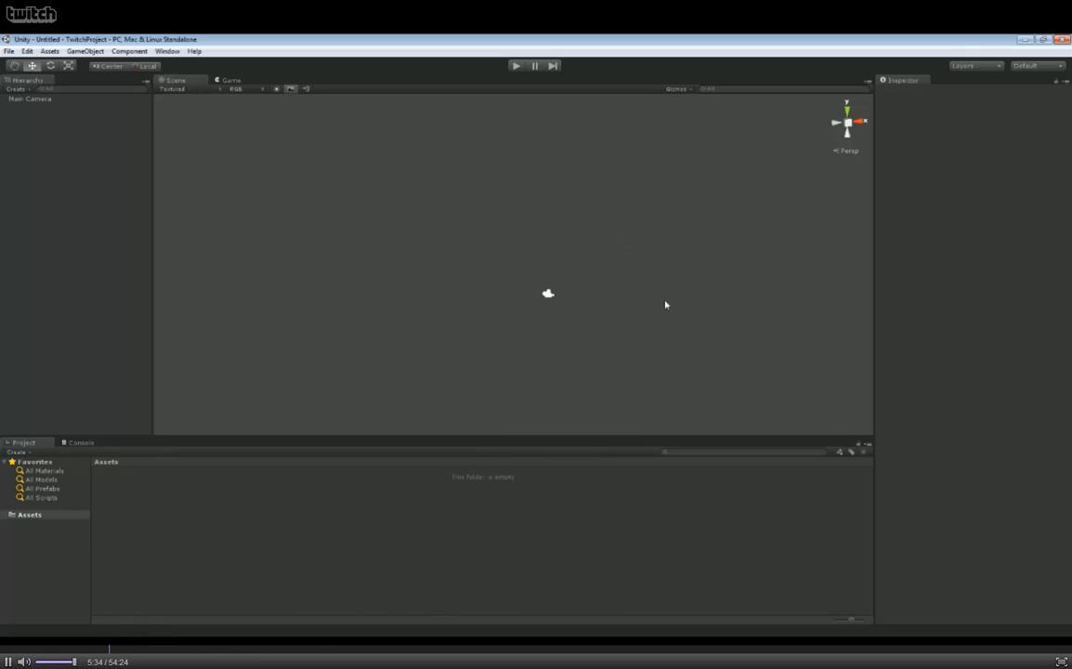
{"action": "left_click", "coordinate": [100, 650]}
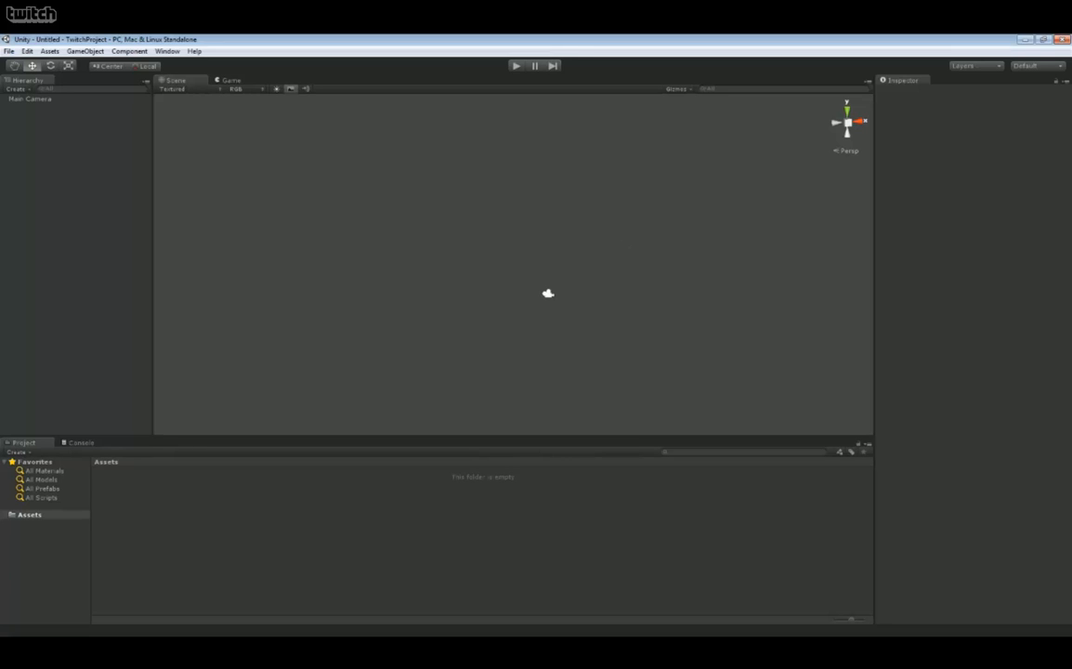
Step: Show the Twitch Live chat page in the Firefox window, move it off the screen and return to Unity
{"action": "left_click_drag", "start_coordinate": [0, 232], "coordinate": [424, 238]}
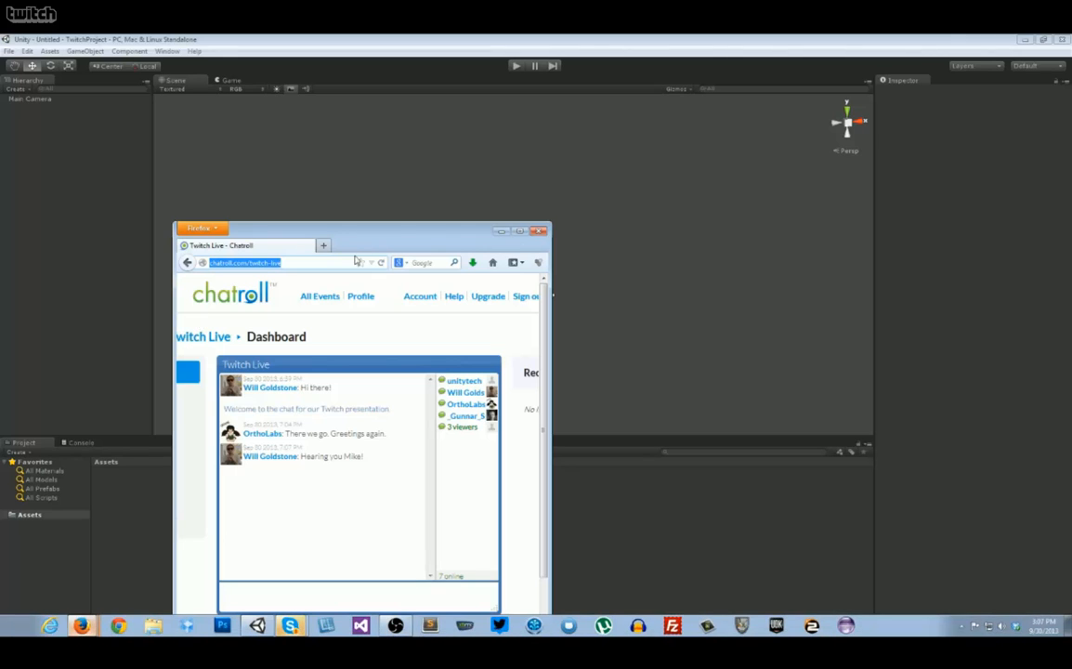
{"action": "double_click", "coordinate": [384, 241]}
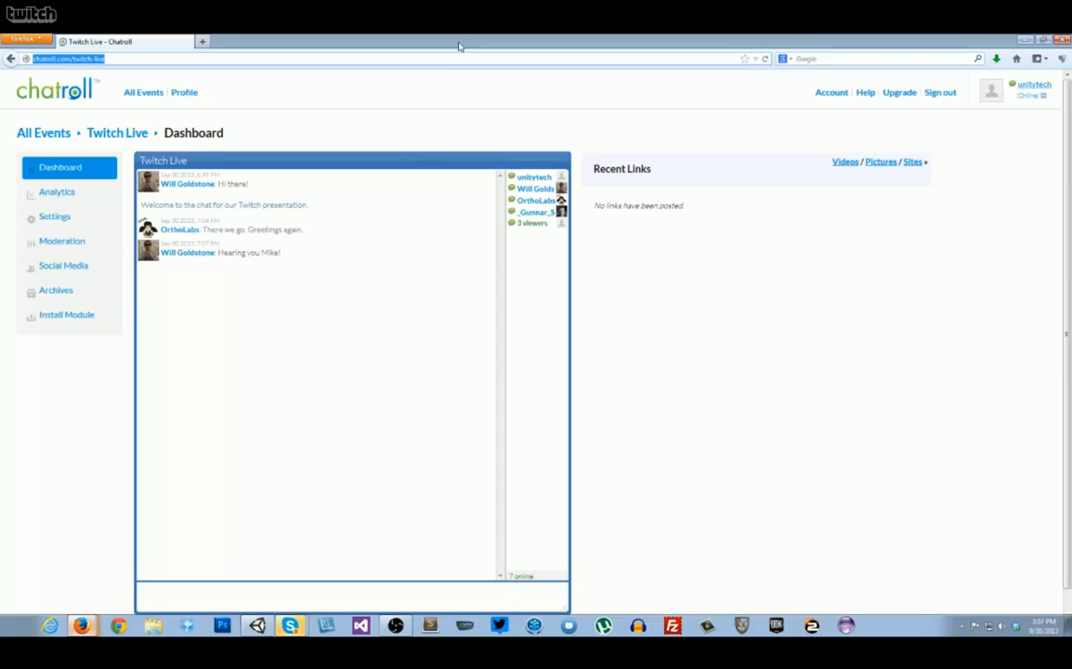
{"action": "double_click", "coordinate": [459, 43]}
{"action": "left_click_drag", "start_coordinate": [373, 235], "coordinate": [384, 170]}
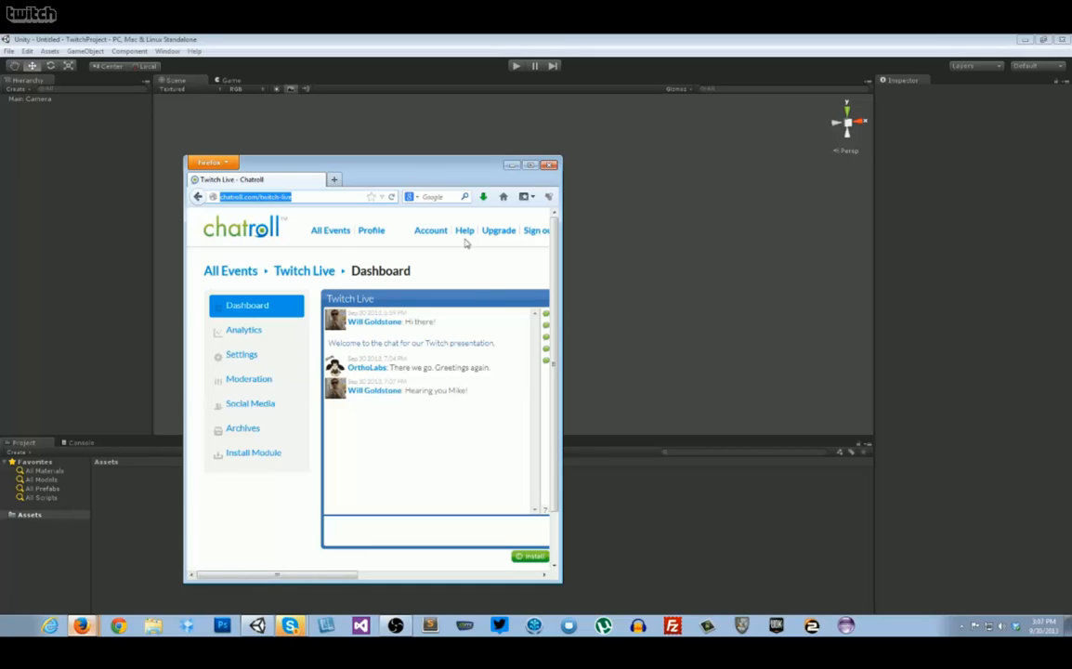
{"action": "left_click_drag", "start_coordinate": [416, 177], "coordinate": [0, 173]}
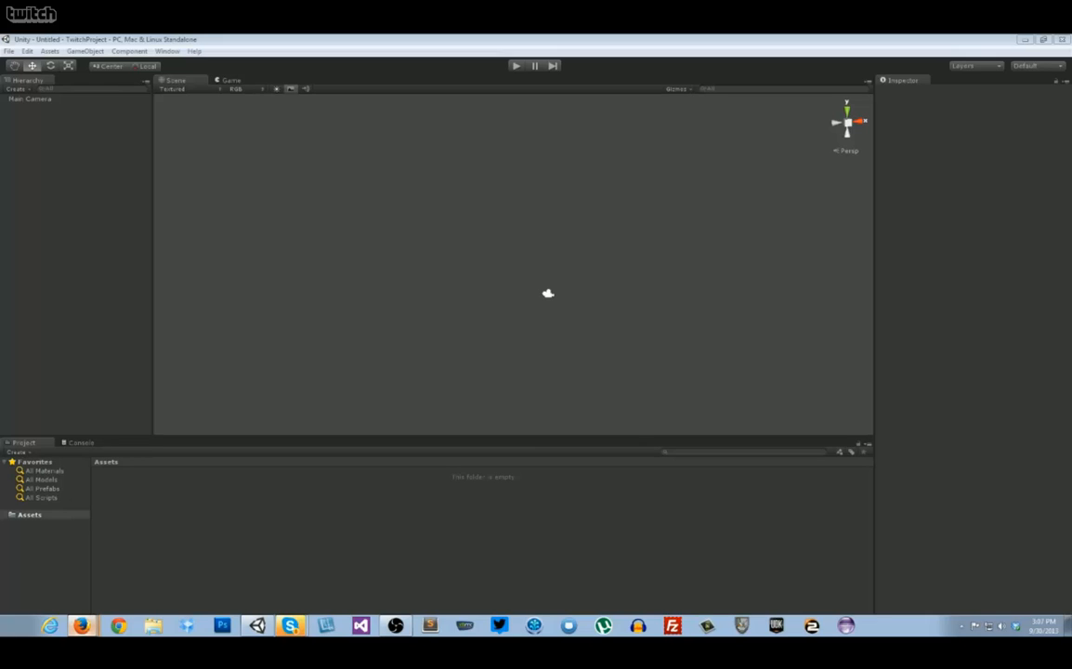
{"action": "left_click", "coordinate": [370, 277]}
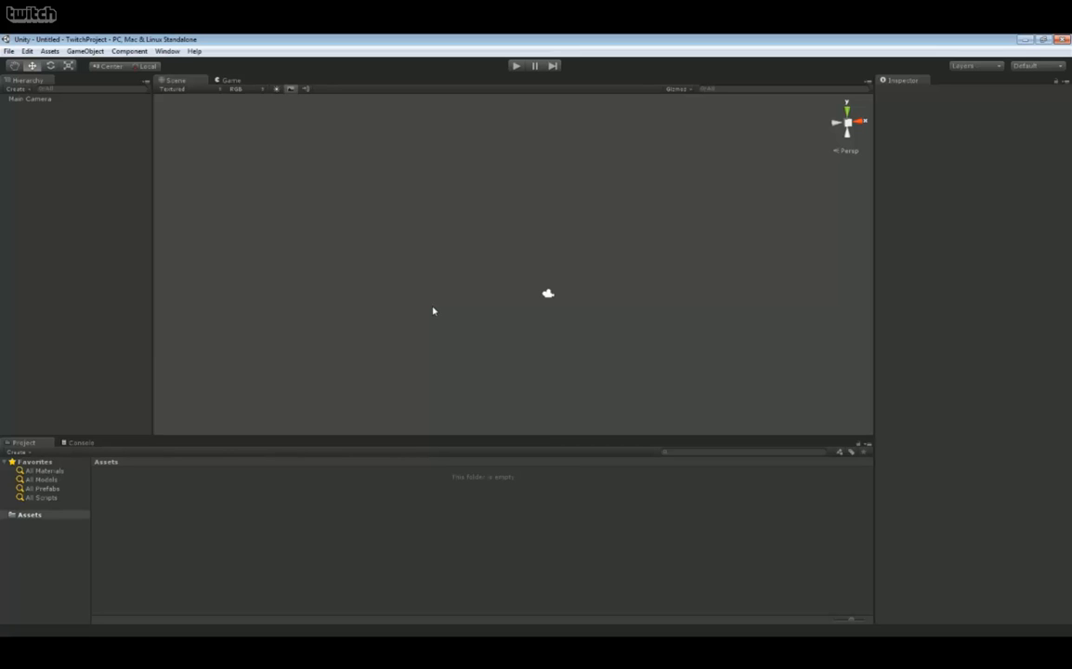
Step: Add a cube to the scene and set its position to 0, 0, 0
{"action": "left_click", "coordinate": [85, 51]}
{"action": "mouse_move", "coordinate": [149, 77]}
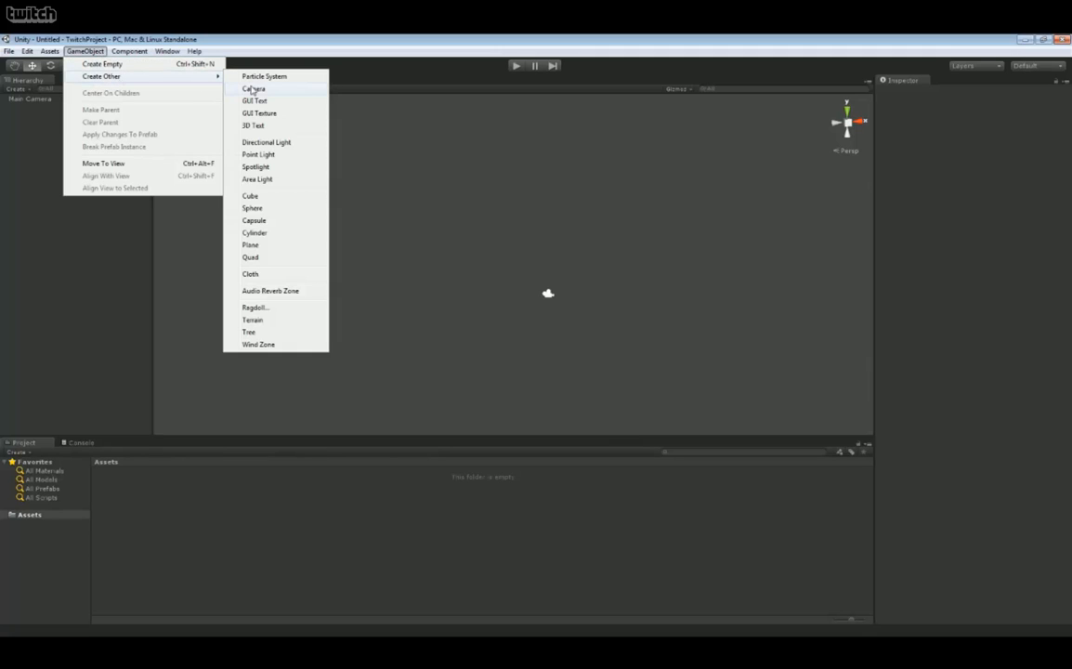
{"action": "left_click", "coordinate": [251, 196]}
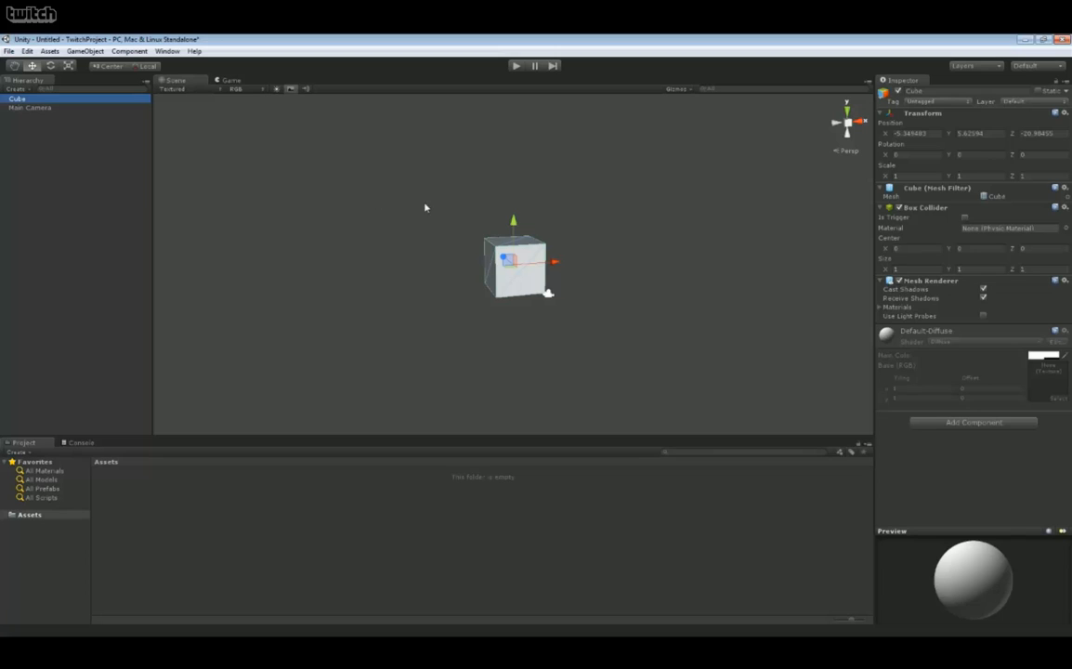
{"action": "left_click_drag", "start_coordinate": [650, 240], "coordinate": [609, 234], "text": "alt"}
{"action": "left_click", "coordinate": [914, 133]}
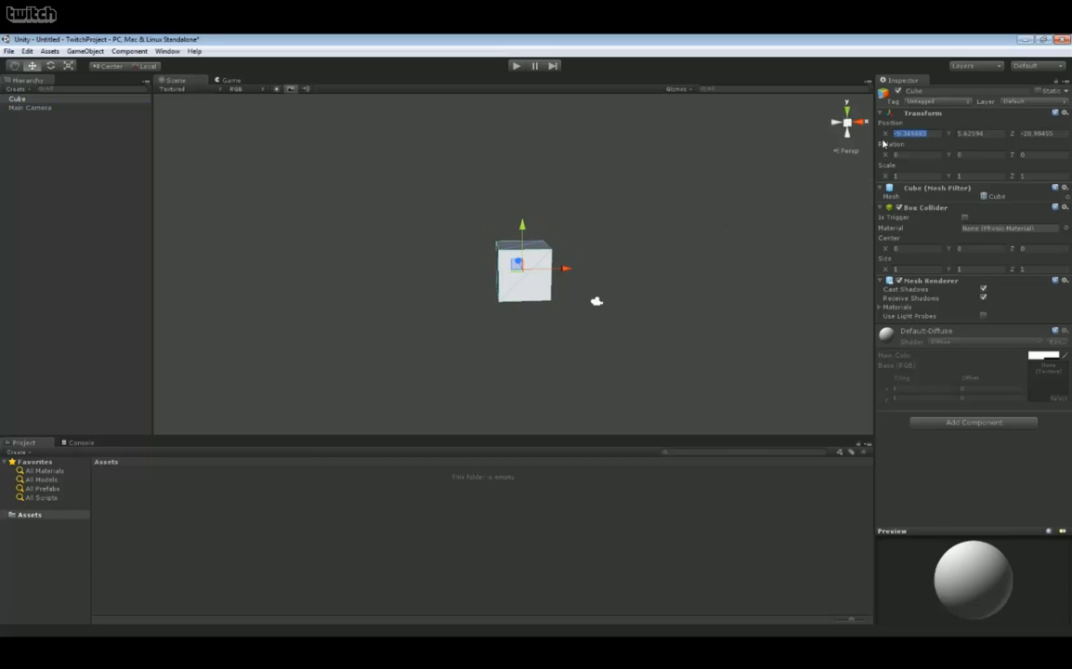
{"action": "type", "text": "0"}
{"action": "key", "text": "Tab"}
{"action": "type", "text": "0"}
{"action": "key", "text": "Tab"}
{"action": "type", "text": "0"}
Step: Set the cube's Y rotation to 45
{"action": "left_click_drag", "start_coordinate": [601, 191], "coordinate": [613, 244], "text": "alt"}
{"action": "left_click", "coordinate": [560, 302]}
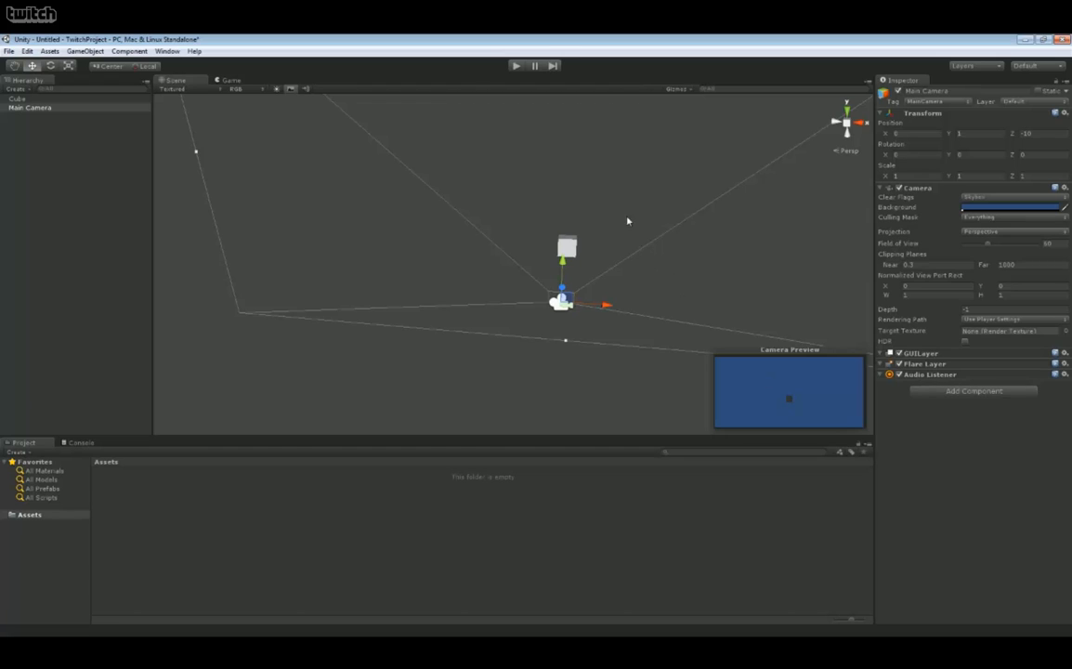
{"action": "right_click_drag", "start_coordinate": [627, 221], "coordinate": [631, 179]}
{"action": "left_click", "coordinate": [564, 265]}
{"action": "scroll", "coordinate": [624, 216], "scroll_direction": "up", "scroll_amount": 3}
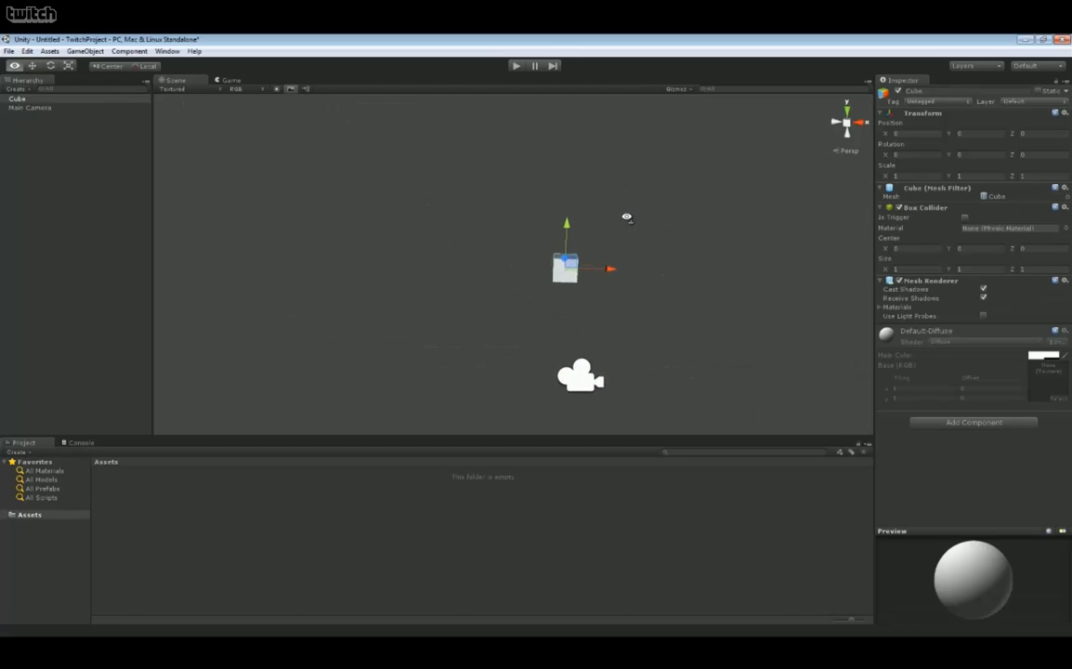
{"action": "scroll", "coordinate": [633, 217], "scroll_direction": "up", "scroll_amount": 2}
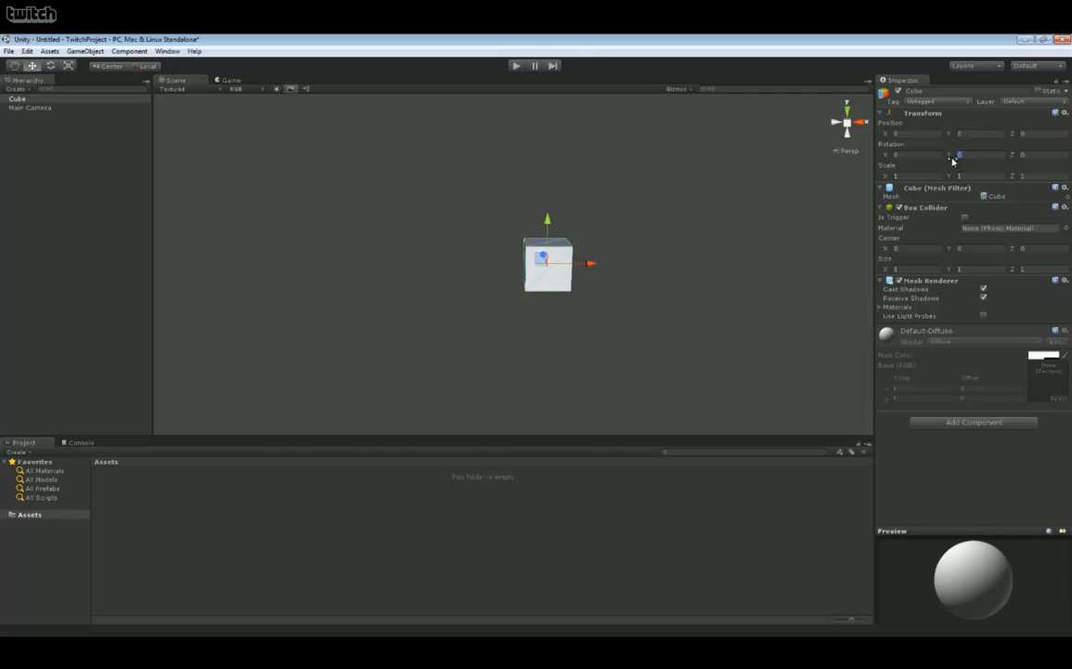
{"action": "type", "text": "45"}
Step: Move the Main Camera along Z to about -3.87, closer to the cube, and check its framing in the Game view
{"action": "left_click_drag", "start_coordinate": [720, 279], "coordinate": [597, 317], "text": "alt"}
{"action": "left_click", "coordinate": [353, 330]}
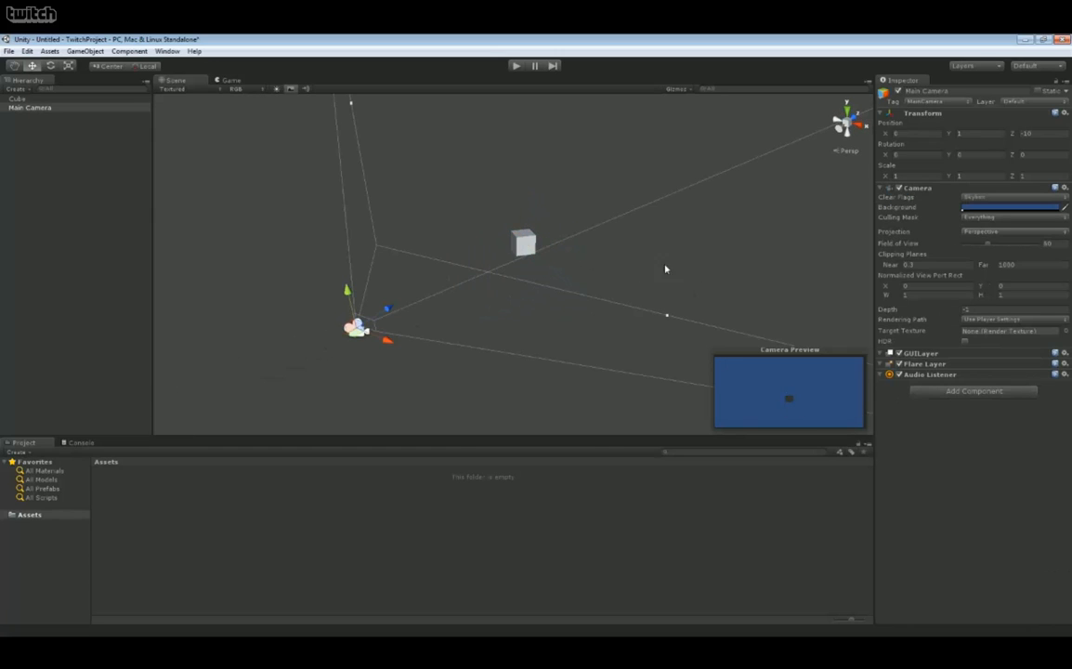
{"action": "left_click_drag", "start_coordinate": [668, 271], "coordinate": [618, 183], "text": "alt"}
{"action": "left_click_drag", "start_coordinate": [766, 176], "coordinate": [672, 174]}
{"action": "left_click", "coordinate": [637, 170]}
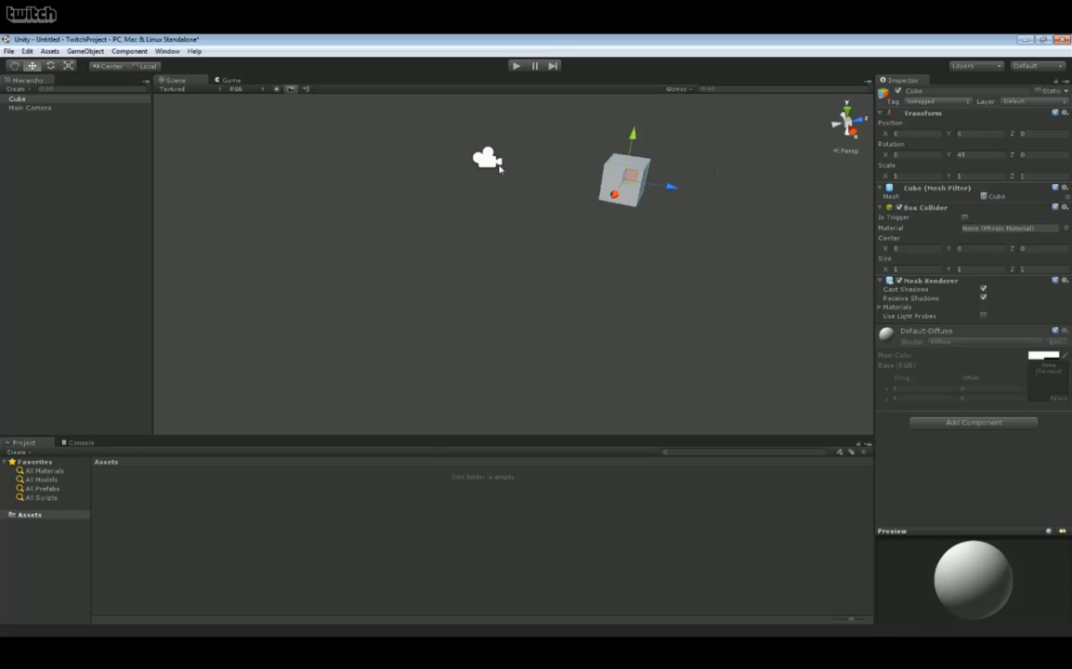
{"action": "left_click", "coordinate": [473, 158]}
{"action": "left_click", "coordinate": [230, 80]}
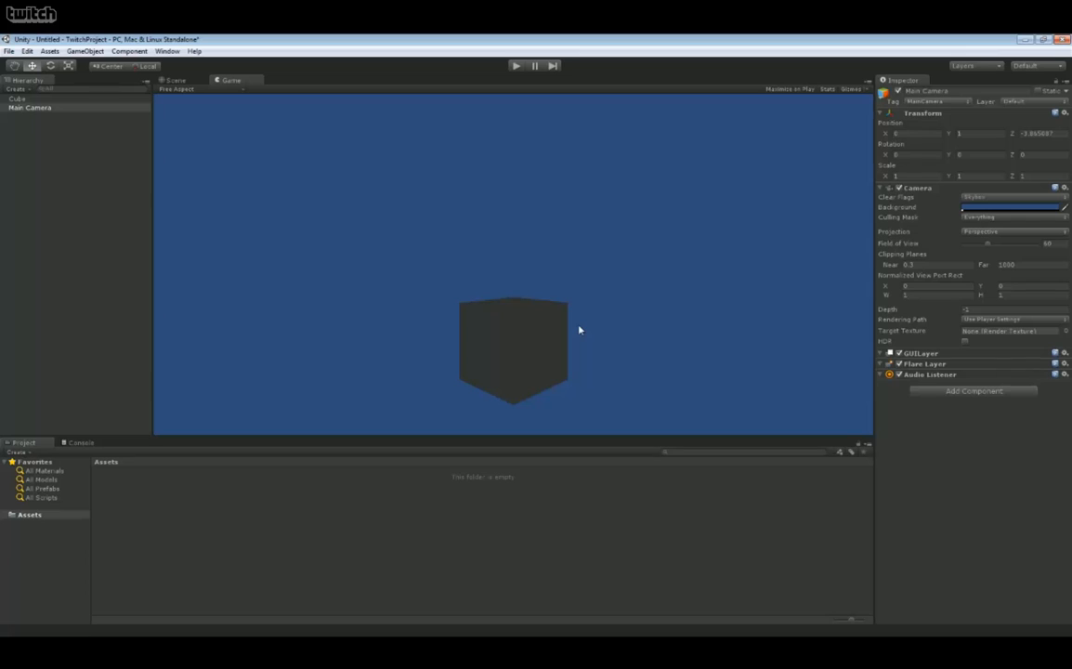
{"action": "left_click", "coordinate": [167, 80]}
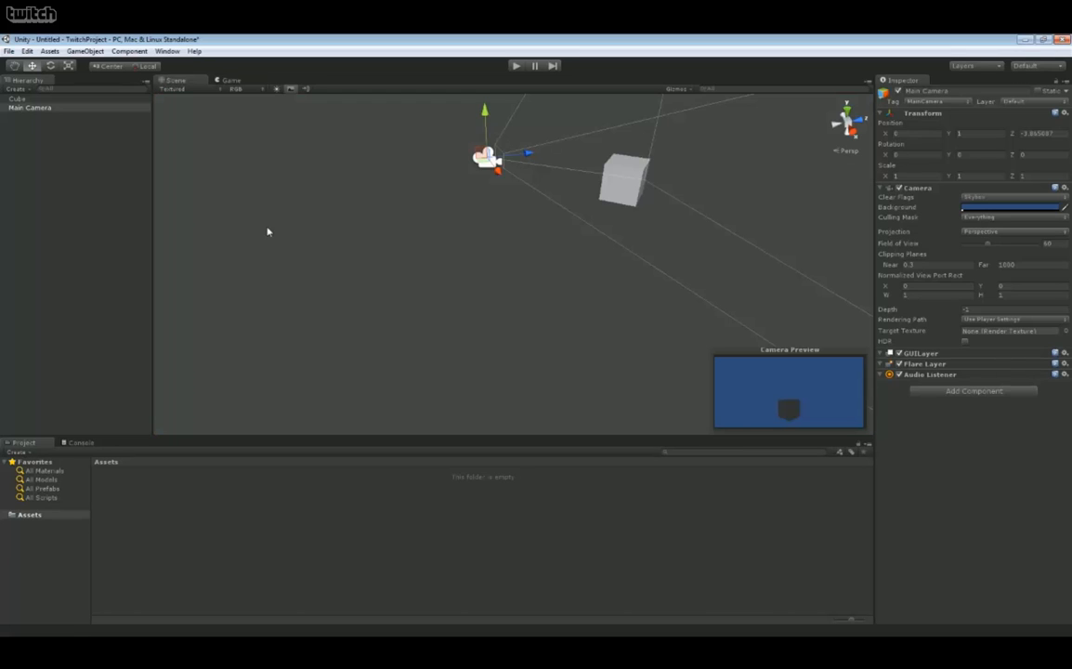
Step: Switch the Main Camera's projection to Orthographic and back to Perspective to compare the view volumes
{"action": "left_click_drag", "start_coordinate": [375, 246], "coordinate": [535, 229], "text": "alt"}
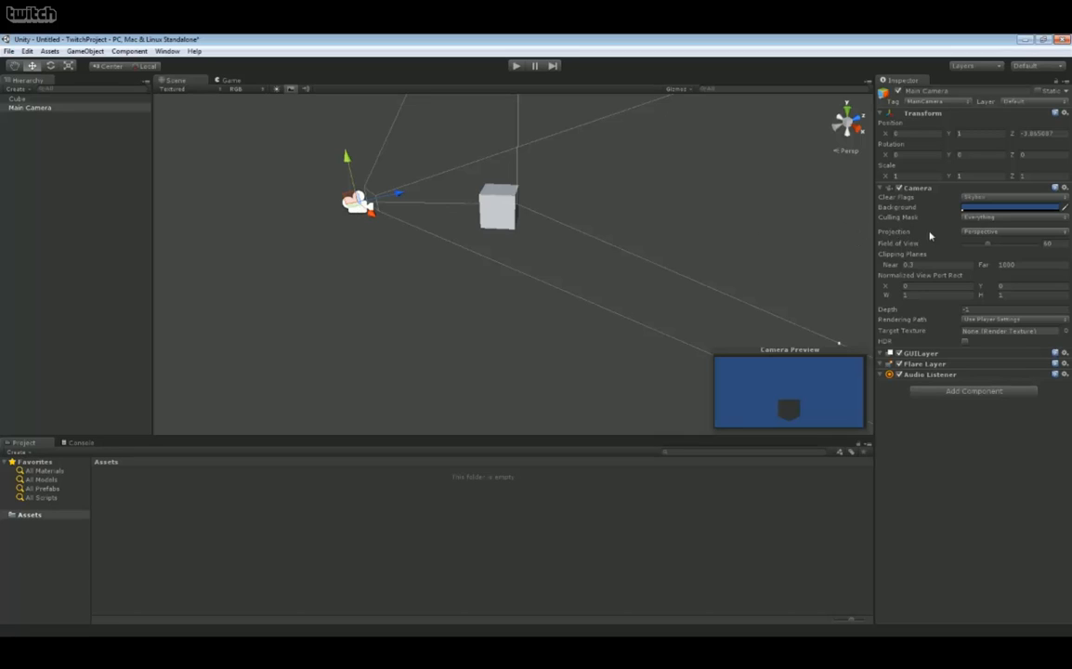
{"action": "left_click", "coordinate": [975, 237]}
{"action": "left_click", "coordinate": [989, 255]}
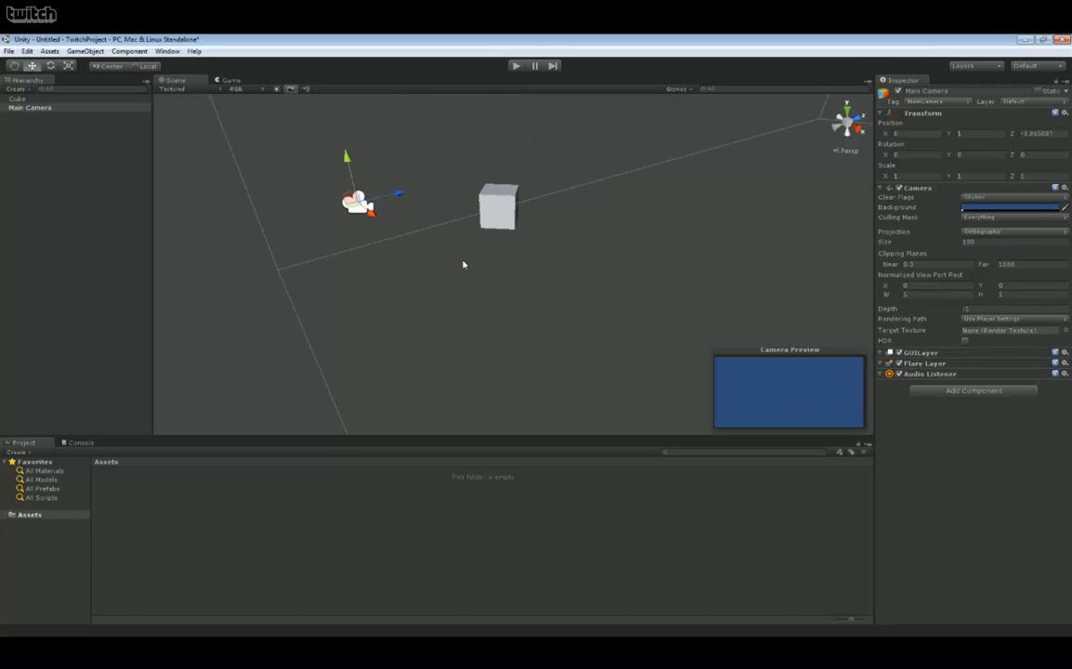
{"action": "right_click_drag", "start_coordinate": [463, 265], "coordinate": [594, 206]}
{"action": "left_click", "coordinate": [1002, 230]}
{"action": "left_click", "coordinate": [984, 243]}
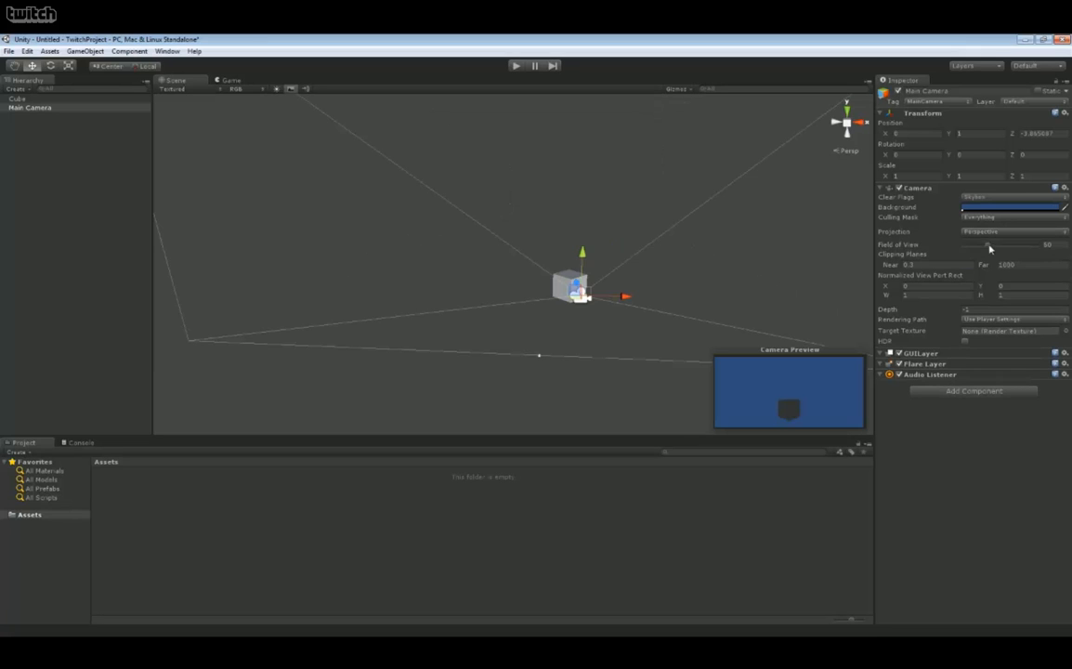
{"action": "left_click_drag", "start_coordinate": [631, 189], "coordinate": [690, 190], "text": "alt"}
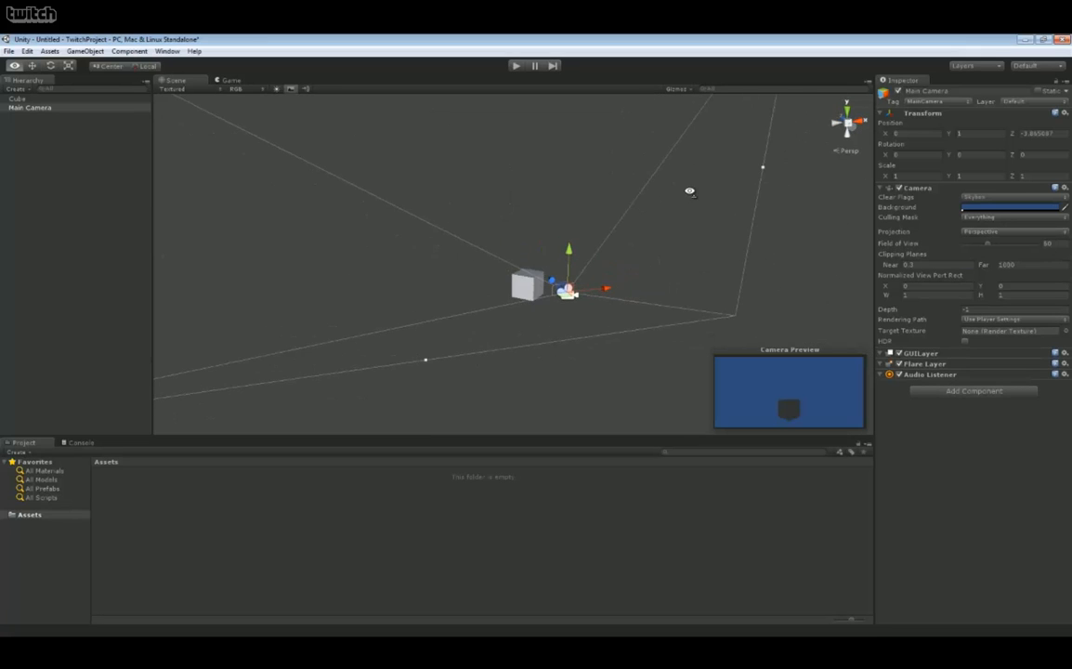
Step: Set the Main Camera's projection to Orthographic with a size of about -2.21 and check the result in the Game view
{"action": "left_click", "coordinate": [970, 232]}
{"action": "left_click", "coordinate": [978, 241]}
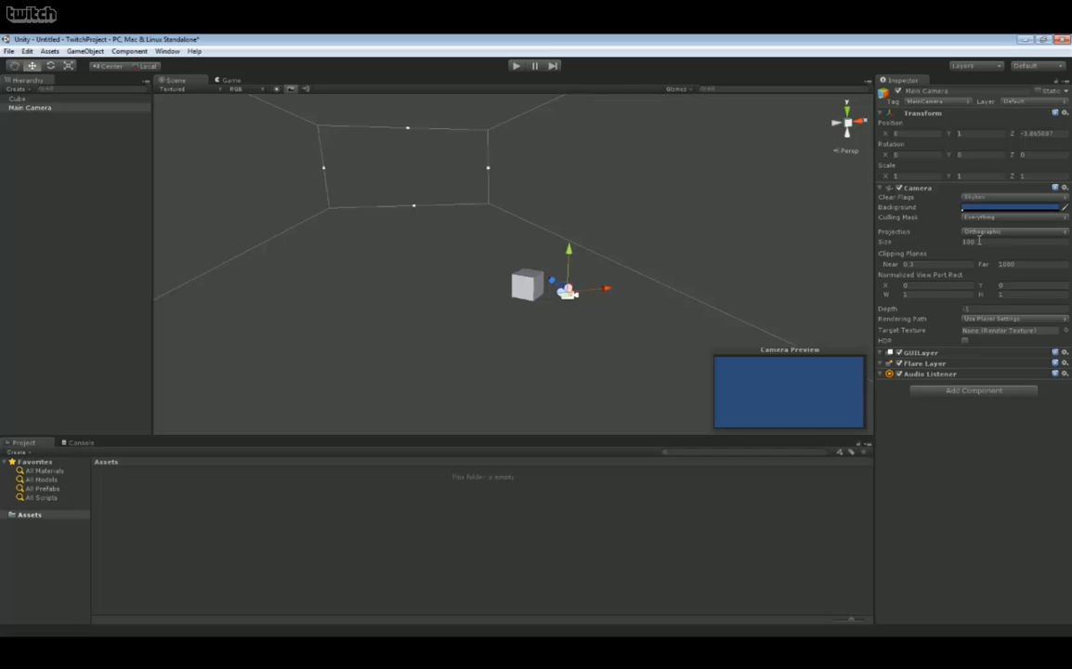
{"action": "left_click_drag", "start_coordinate": [939, 242], "coordinate": [98, 229]}
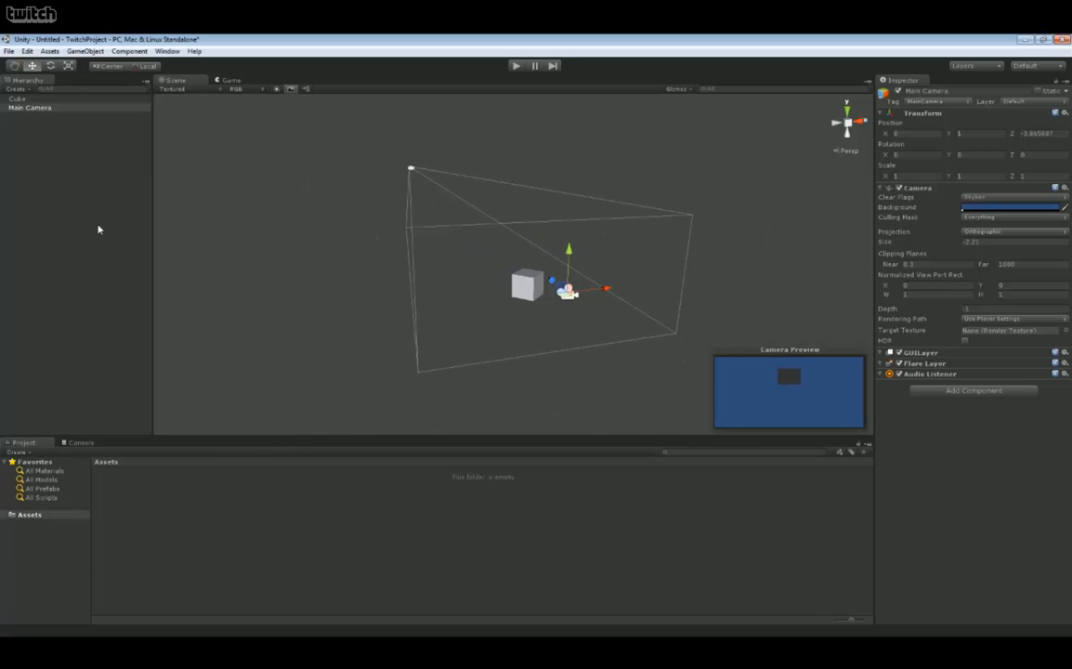
{"action": "key", "text": "f"}
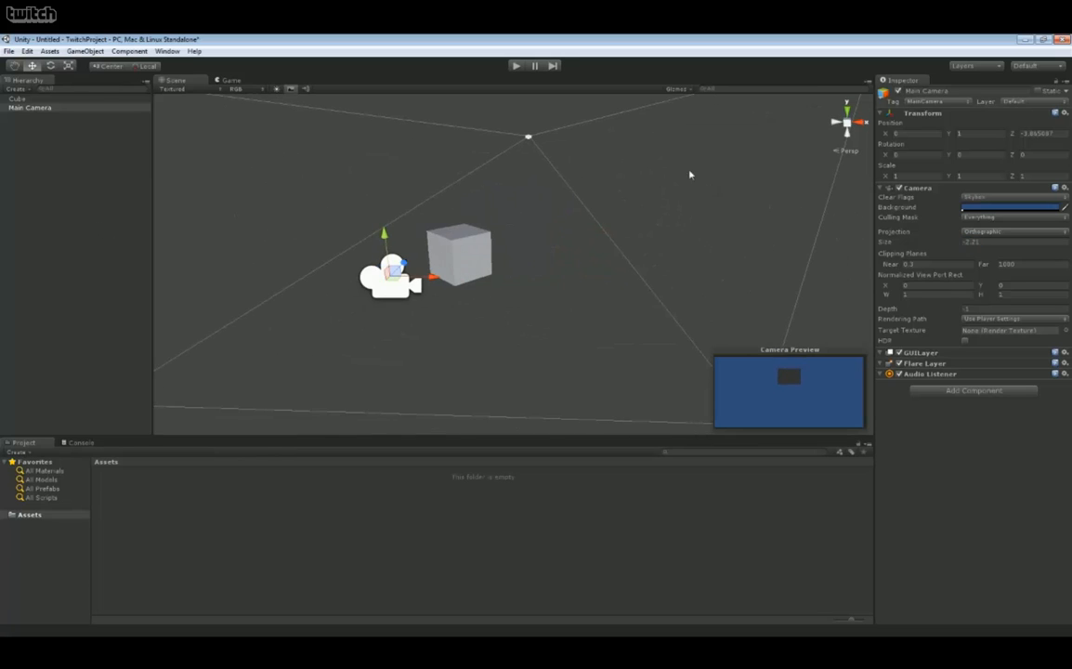
{"action": "left_click", "coordinate": [227, 80]}
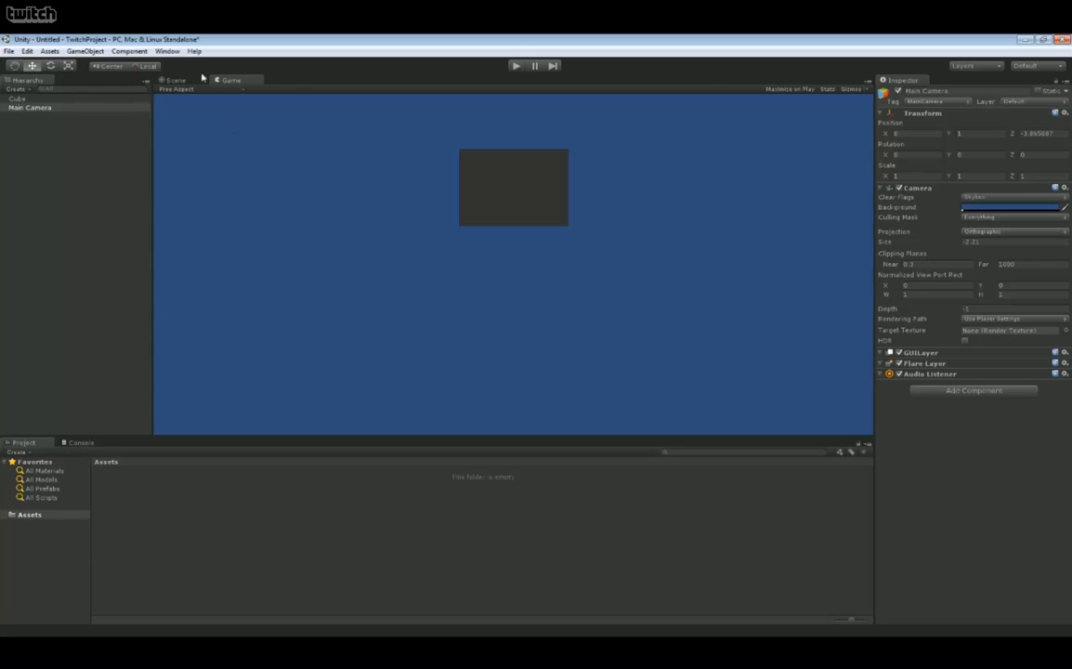
{"action": "left_click", "coordinate": [195, 80]}
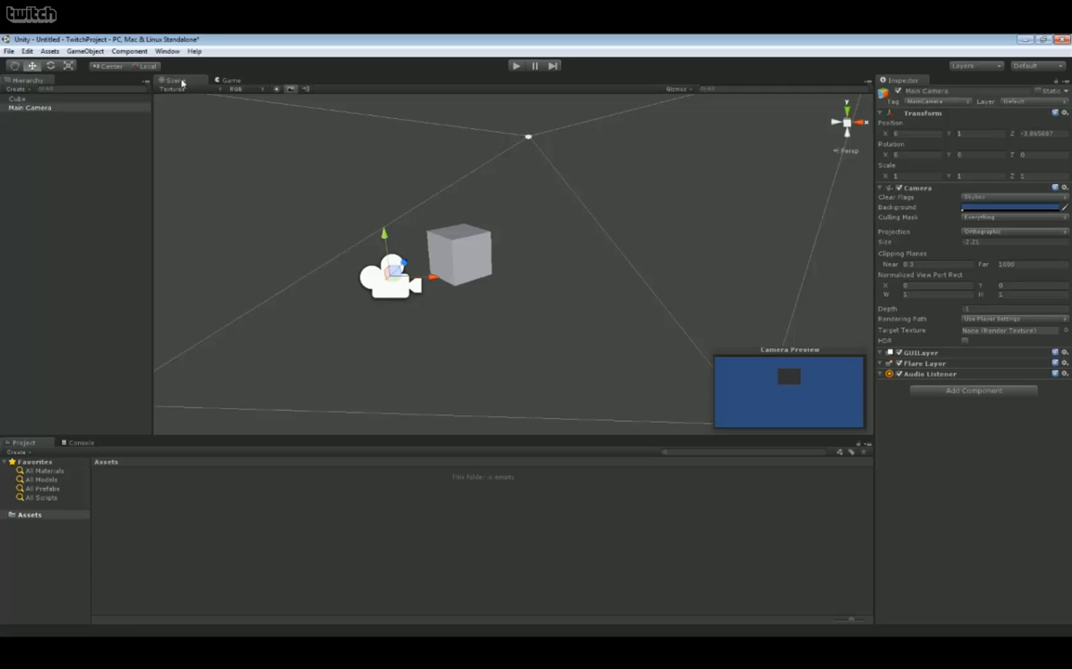
Step: Reset the cube's Y rotation to 0 and set its X position to 5
{"action": "left_click", "coordinate": [457, 249]}
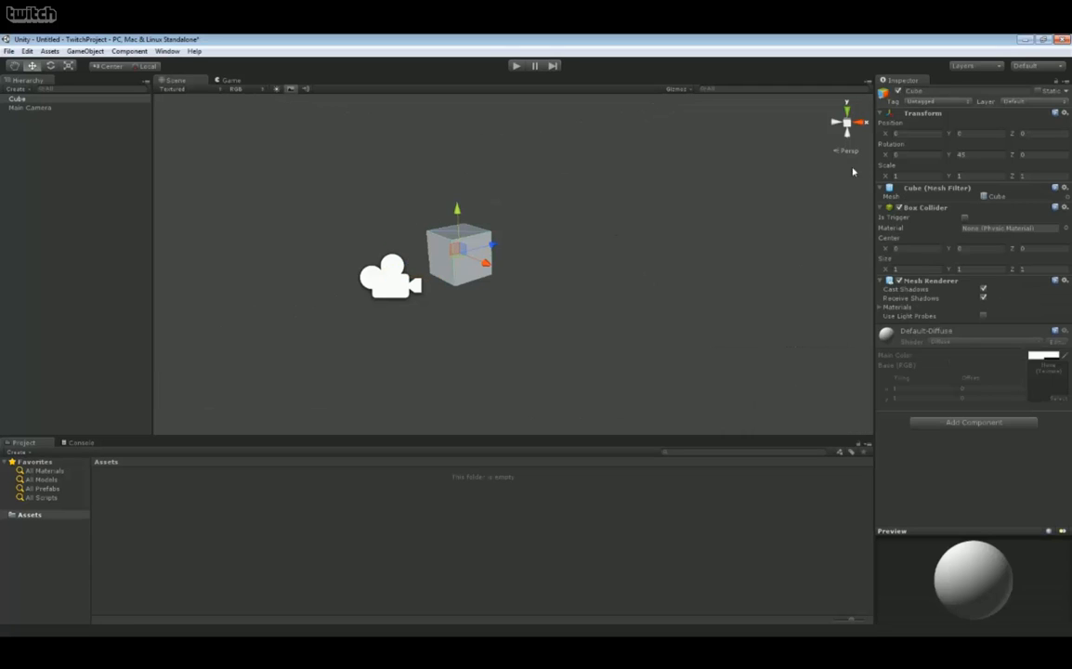
{"action": "left_click", "coordinate": [1033, 135]}
{"action": "left_click", "coordinate": [991, 136]}
{"action": "left_click", "coordinate": [919, 135]}
{"action": "left_click", "coordinate": [961, 154]}
{"action": "type", "text": "0"}
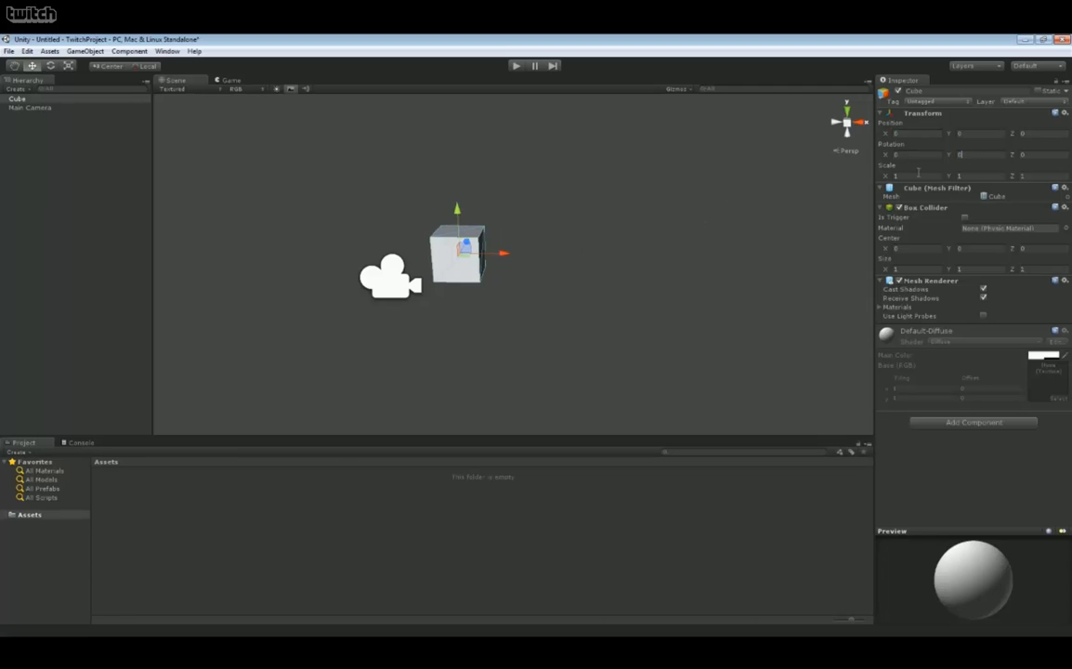
{"action": "left_click", "coordinate": [895, 134]}
{"action": "type", "text": "5"}
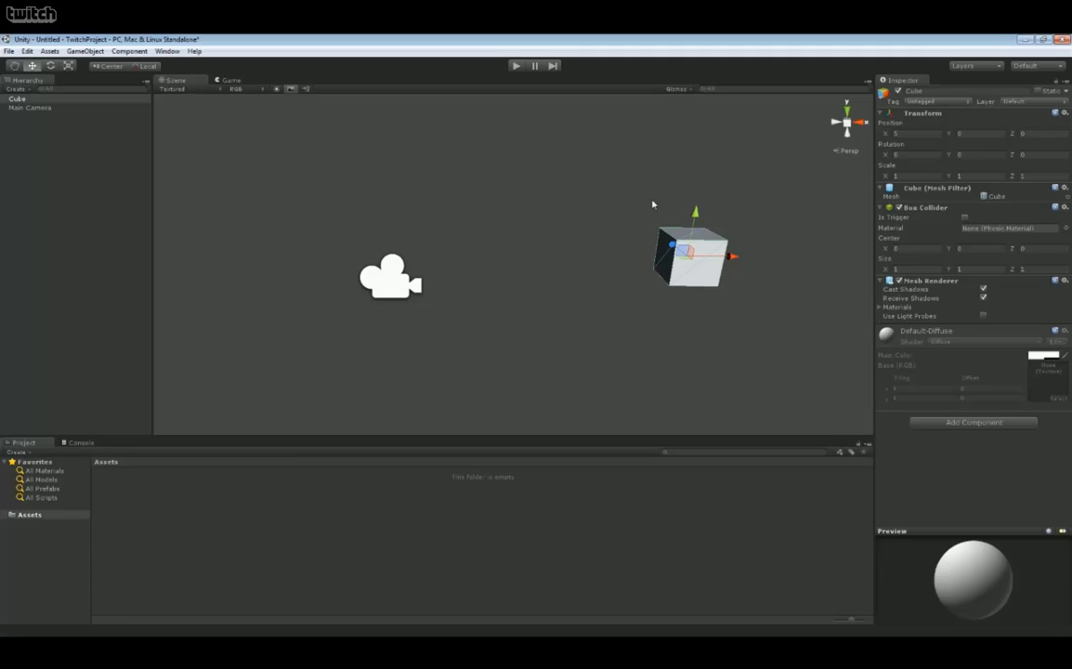
Step: Add a sphere to the scene and set its position to 0, 0, 0
{"action": "left_click", "coordinate": [129, 51]}
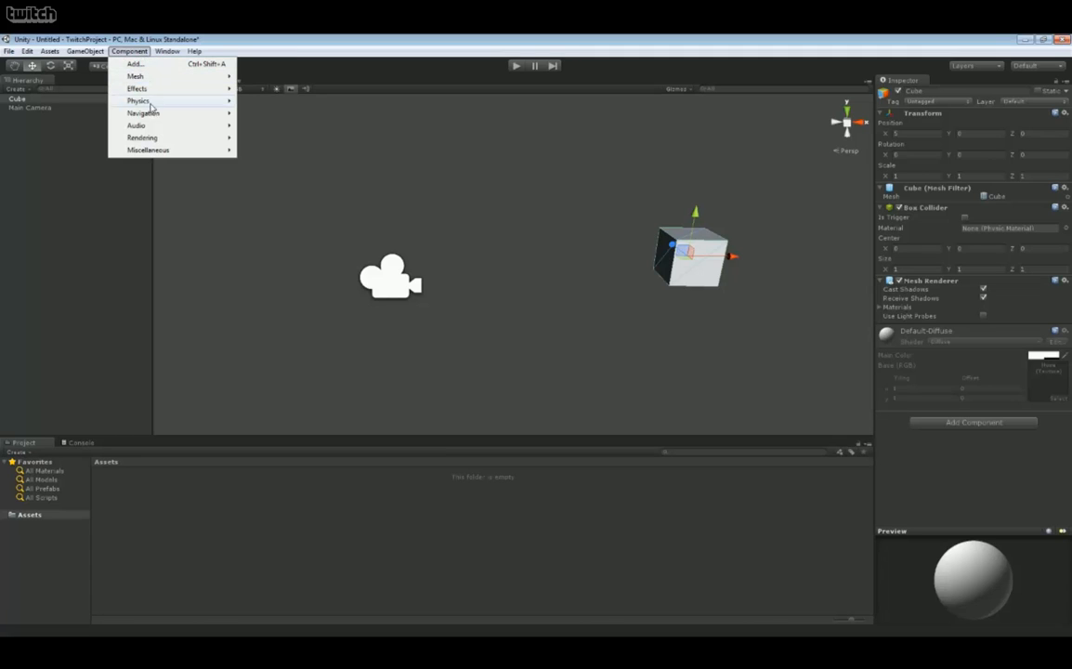
{"action": "mouse_move", "coordinate": [101, 53]}
{"action": "mouse_move", "coordinate": [104, 76]}
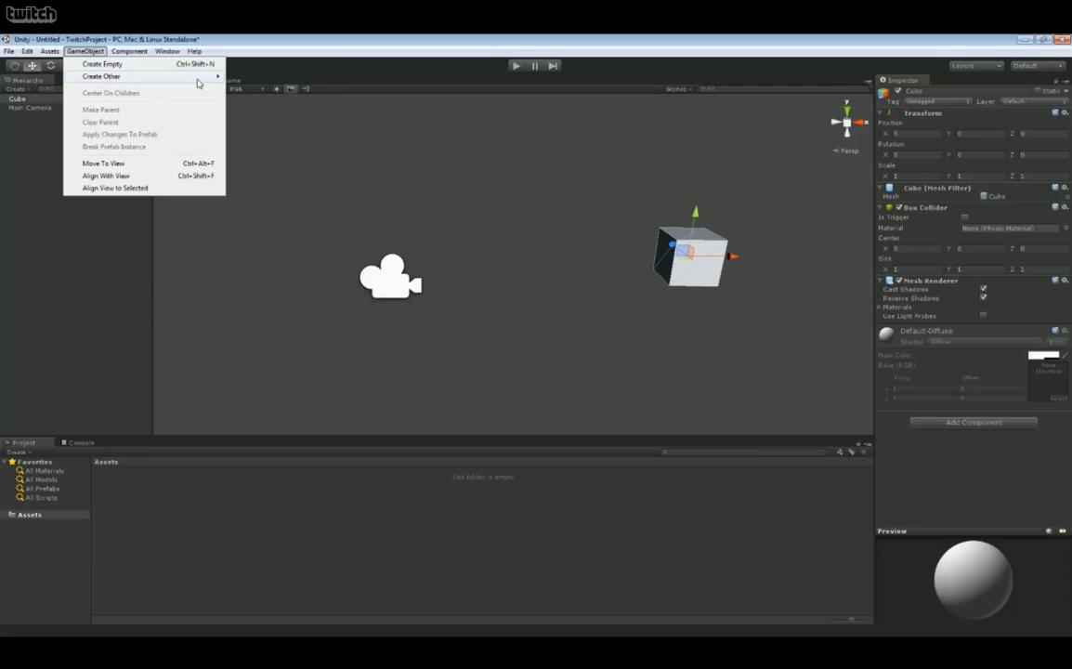
{"action": "mouse_move", "coordinate": [182, 77]}
{"action": "left_click", "coordinate": [261, 195]}
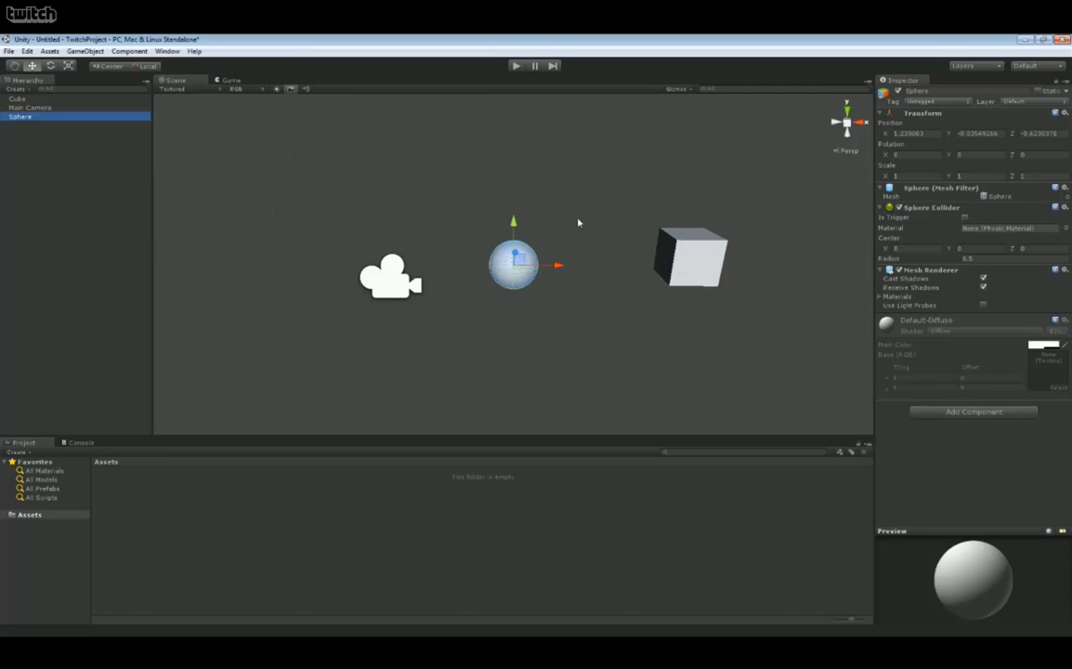
{"action": "left_click", "coordinate": [915, 133]}
{"action": "type", "text": "0"}
{"action": "key", "text": "Tab"}
{"action": "type", "text": "0"}
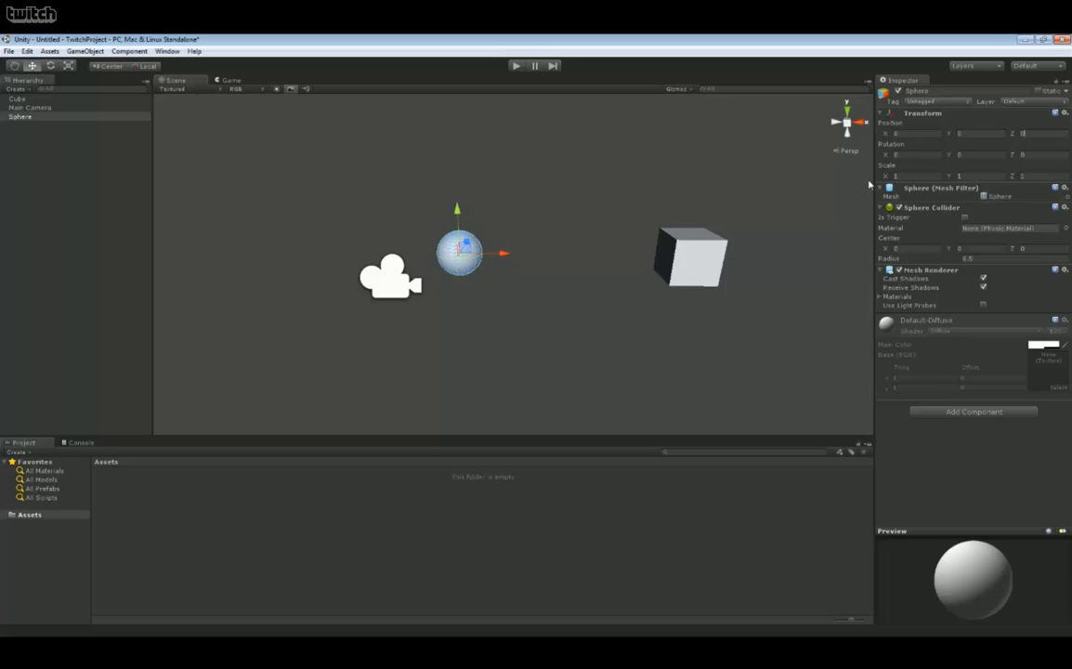
Step: Set the cube's X position to 0, over the sphere, and nudge it along X to about 0.02
{"action": "left_click", "coordinate": [694, 259]}
{"action": "left_click", "coordinate": [909, 134]}
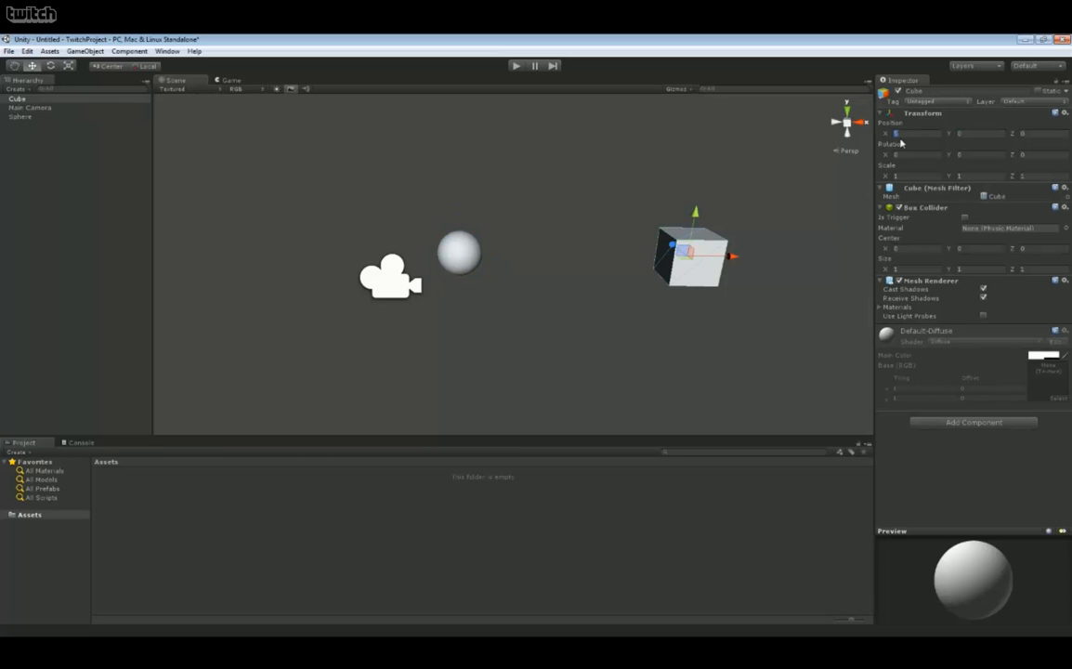
{"action": "type", "text": "0"}
{"action": "key", "text": "Return"}
{"action": "left_click_drag", "start_coordinate": [546, 248], "coordinate": [420, 217], "text": "alt"}
{"action": "scroll", "coordinate": [511, 262], "scroll_direction": "up", "scroll_amount": 3}
{"action": "mouse_move", "coordinate": [511, 263]}
{"action": "left_mouse_down"}
{"action": "mouse_move", "coordinate": [610, 276]}
{"action": "mouse_move", "coordinate": [601, 263]}
{"action": "mouse_move", "coordinate": [516, 260]}
{"action": "mouse_move", "coordinate": [525, 264]}
{"action": "left_mouse_up"}
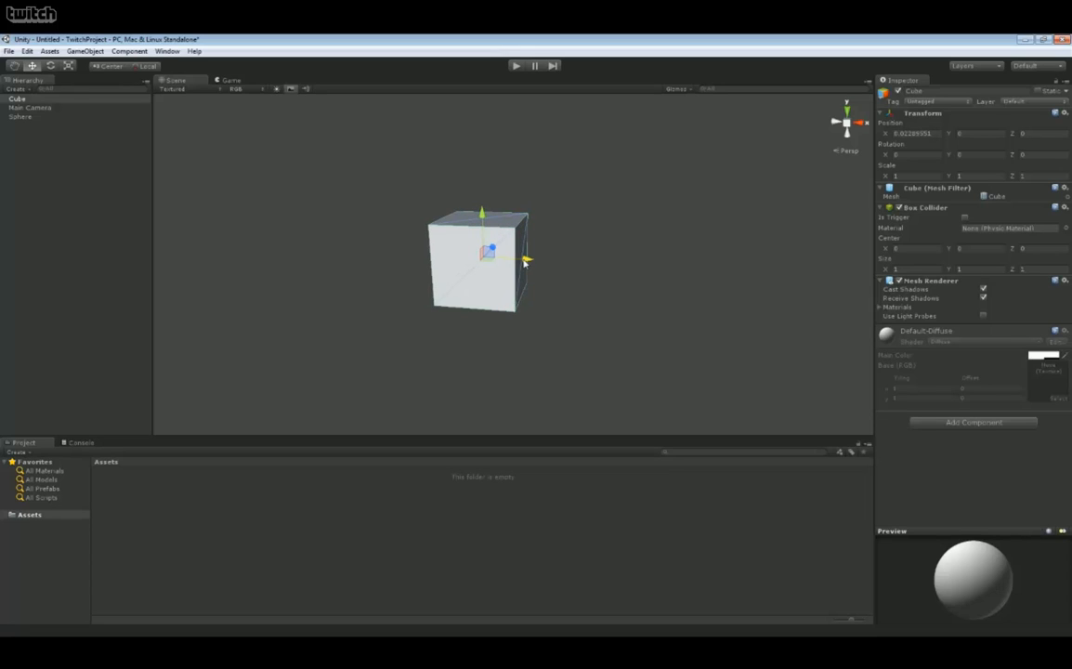
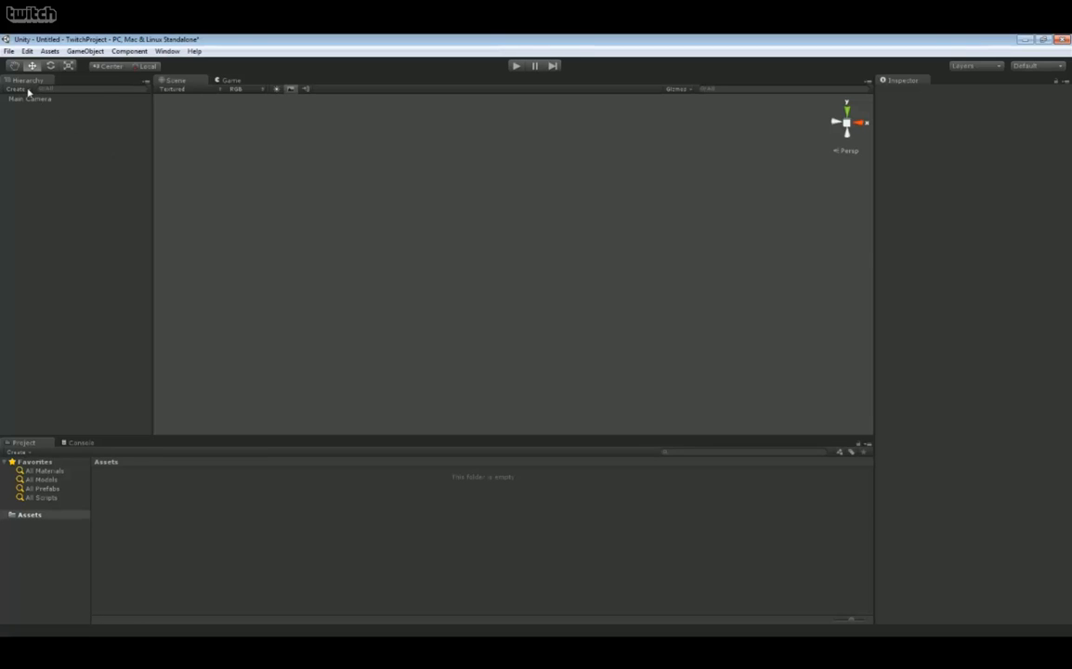
Step: Create an empty GameObject in the scene and select it in the hierarchy
{"action": "left_click", "coordinate": [17, 90]}
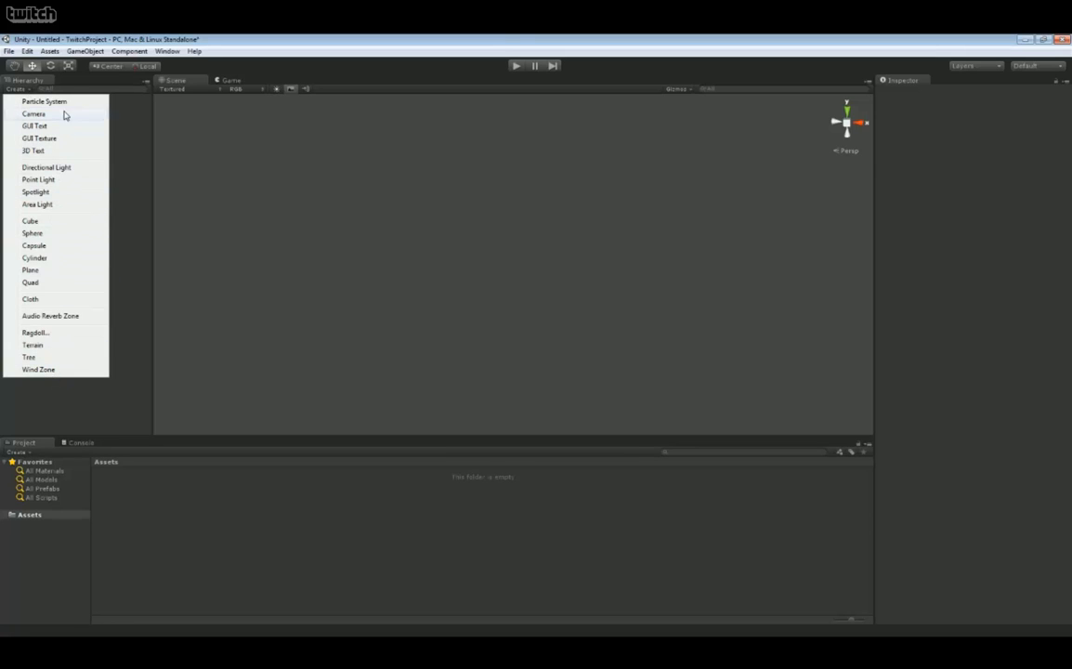
{"action": "left_click", "coordinate": [142, 224]}
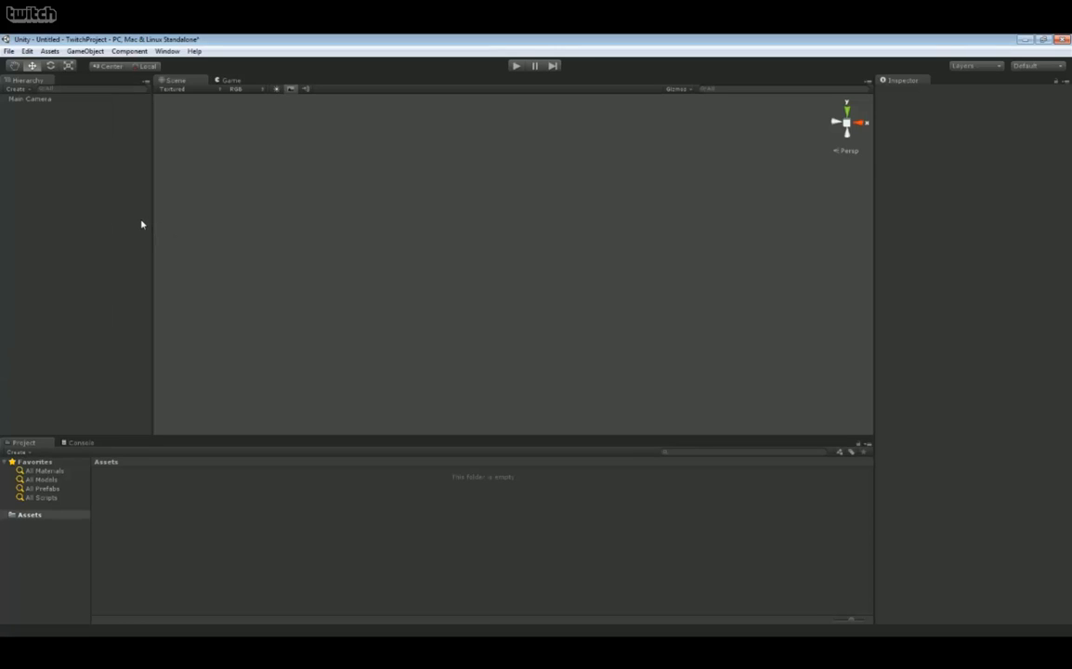
{"action": "left_click", "coordinate": [87, 52]}
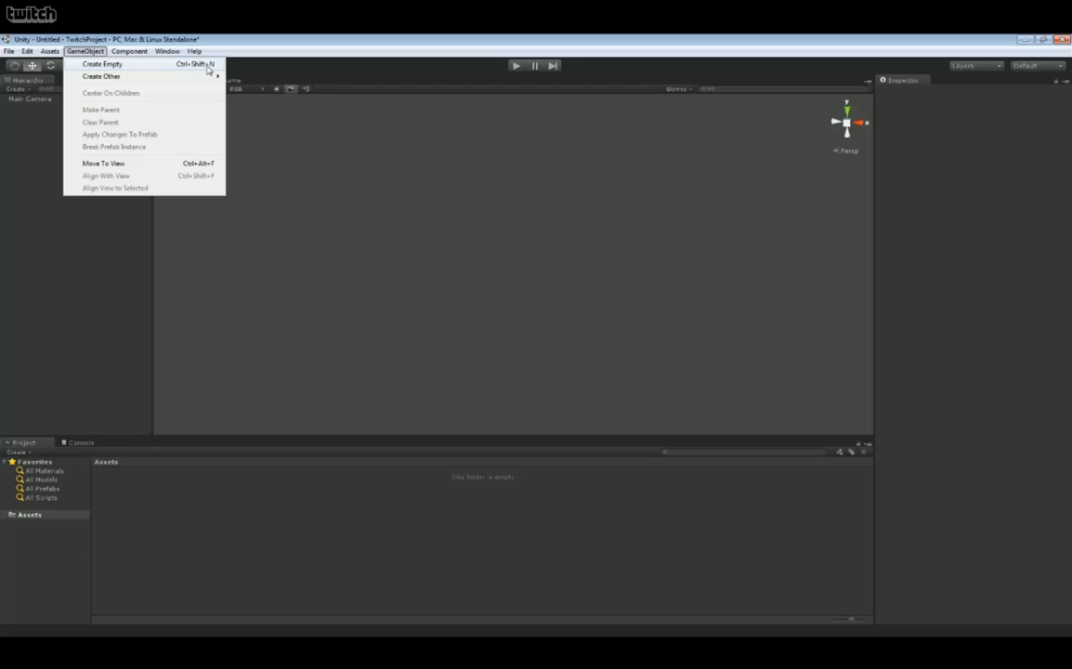
{"action": "left_click", "coordinate": [206, 65]}
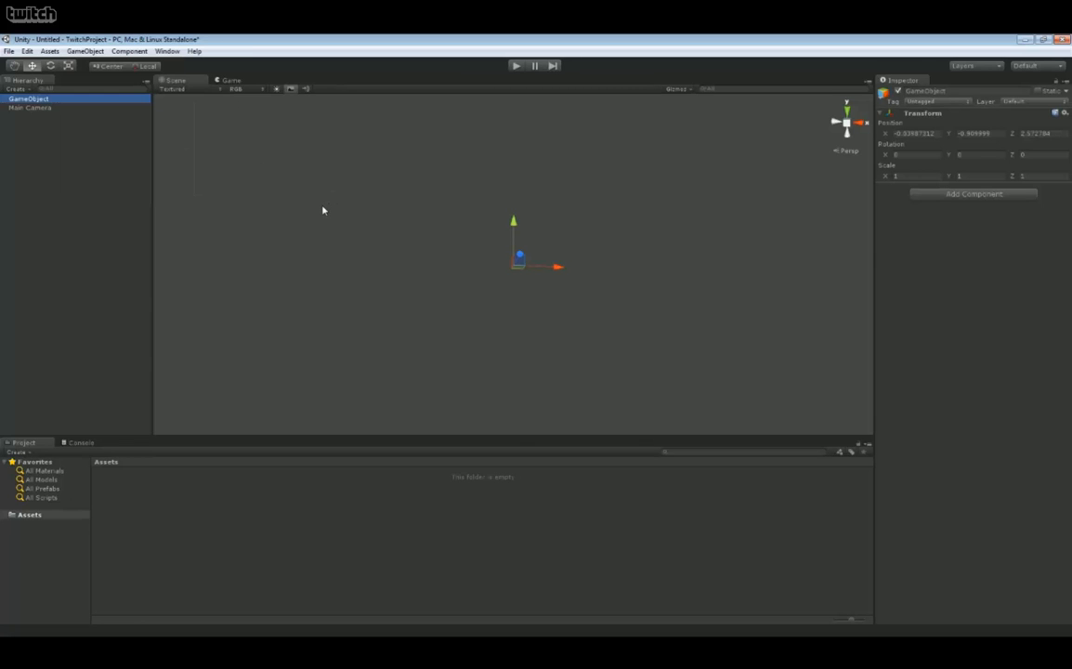
{"action": "left_click", "coordinate": [349, 206]}
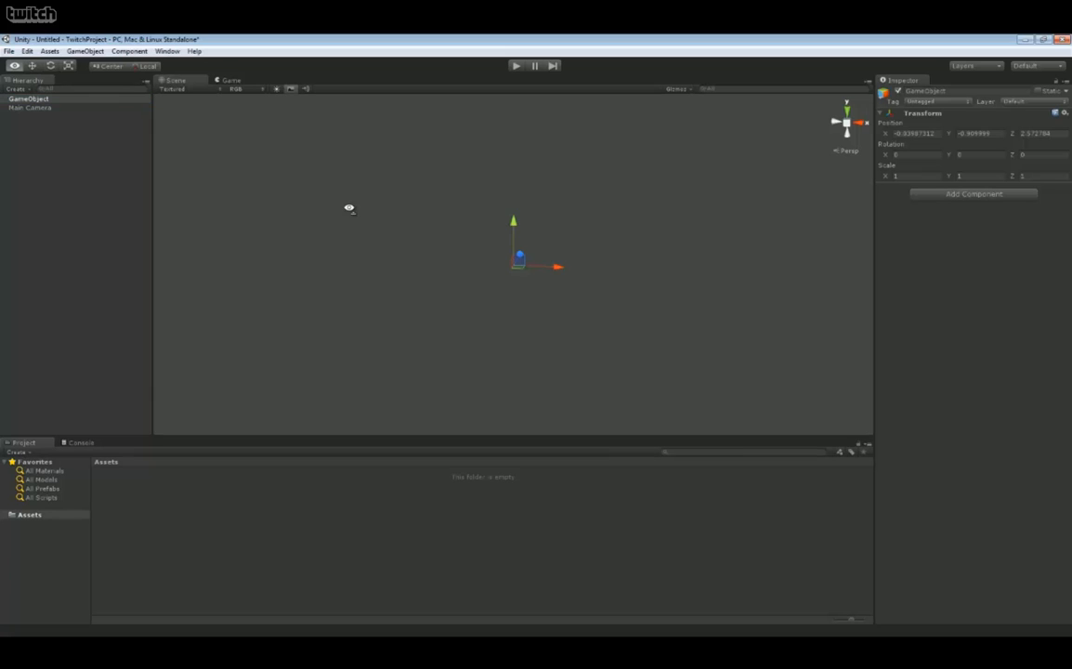
{"action": "left_click_drag", "start_coordinate": [349, 205], "coordinate": [539, 167], "text": "alt"}
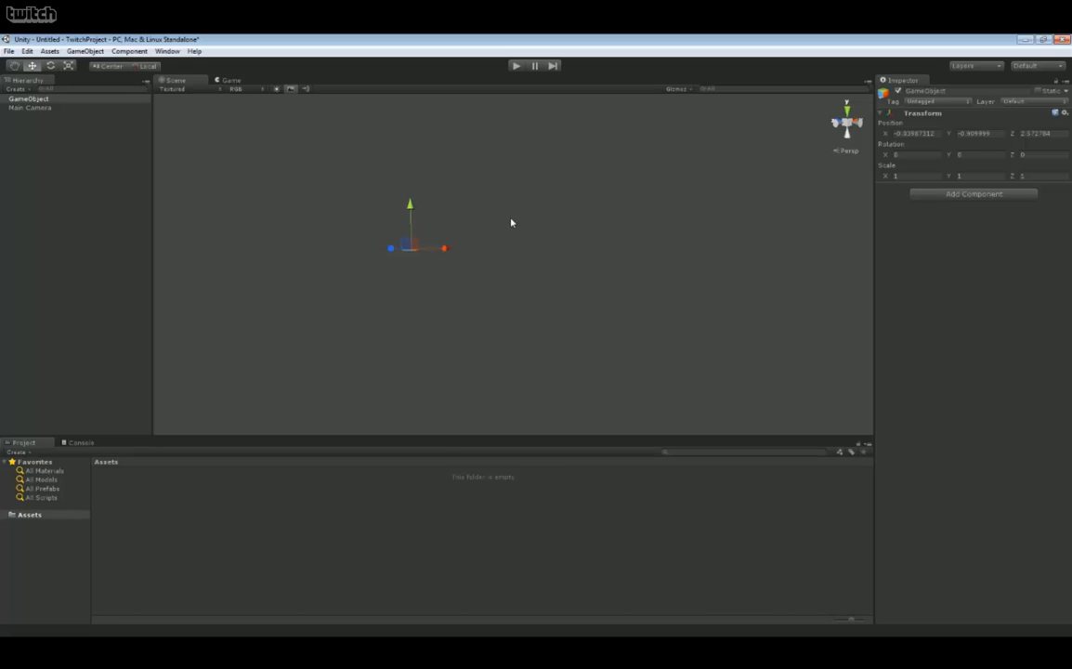
{"action": "left_click", "coordinate": [46, 100]}
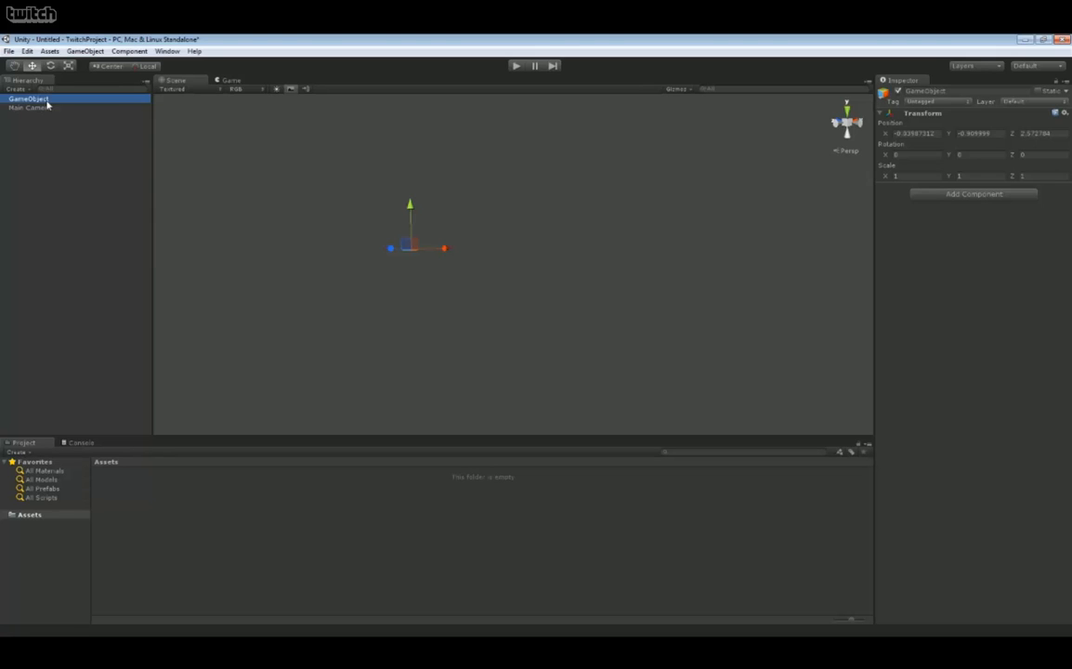
{"action": "left_click", "coordinate": [924, 268]}
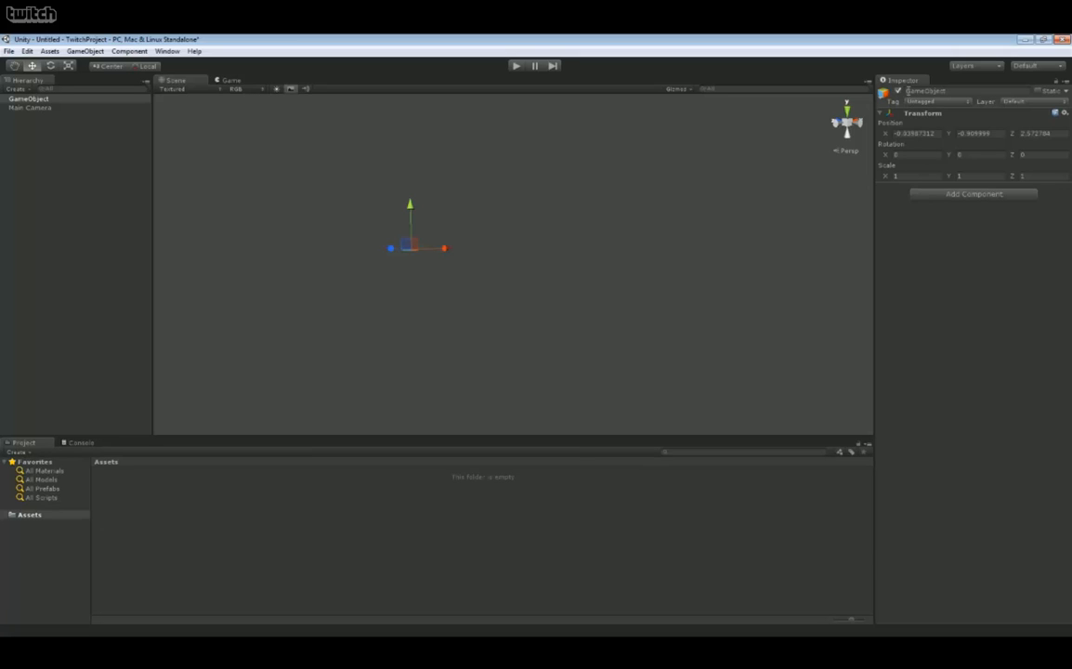
Step: Deactivate and reactivate the empty GameObject, and delete it from the scene
{"action": "left_click", "coordinate": [897, 91]}
{"action": "left_click", "coordinate": [898, 92]}
{"action": "right_click_drag", "start_coordinate": [567, 245], "coordinate": [526, 240]}
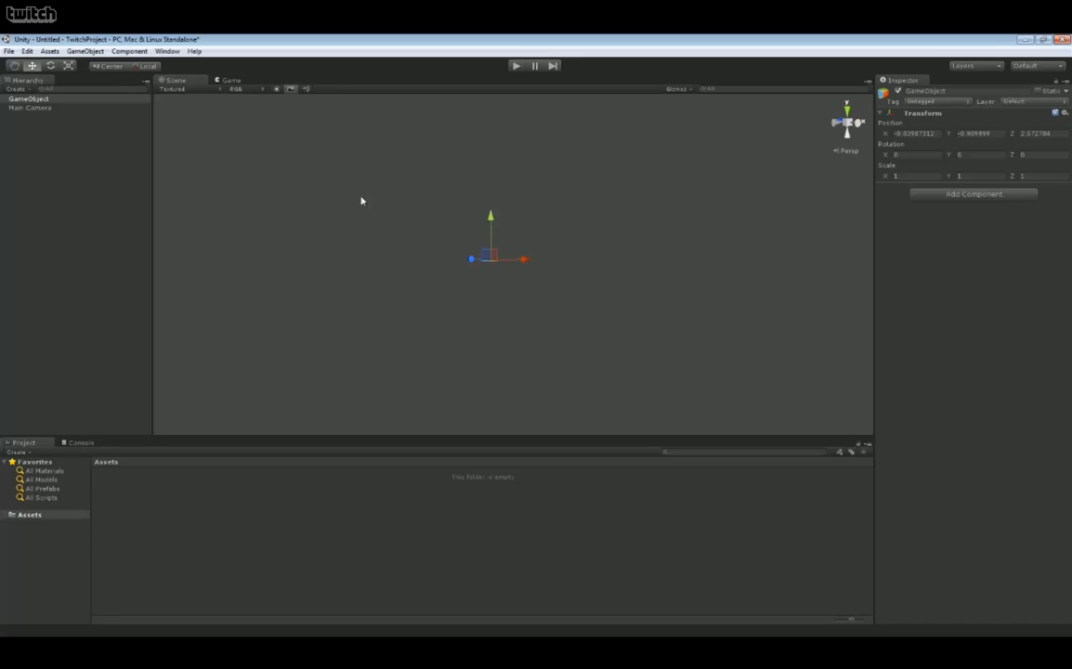
{"action": "left_click", "coordinate": [98, 101]}
{"action": "key", "text": "Delete"}
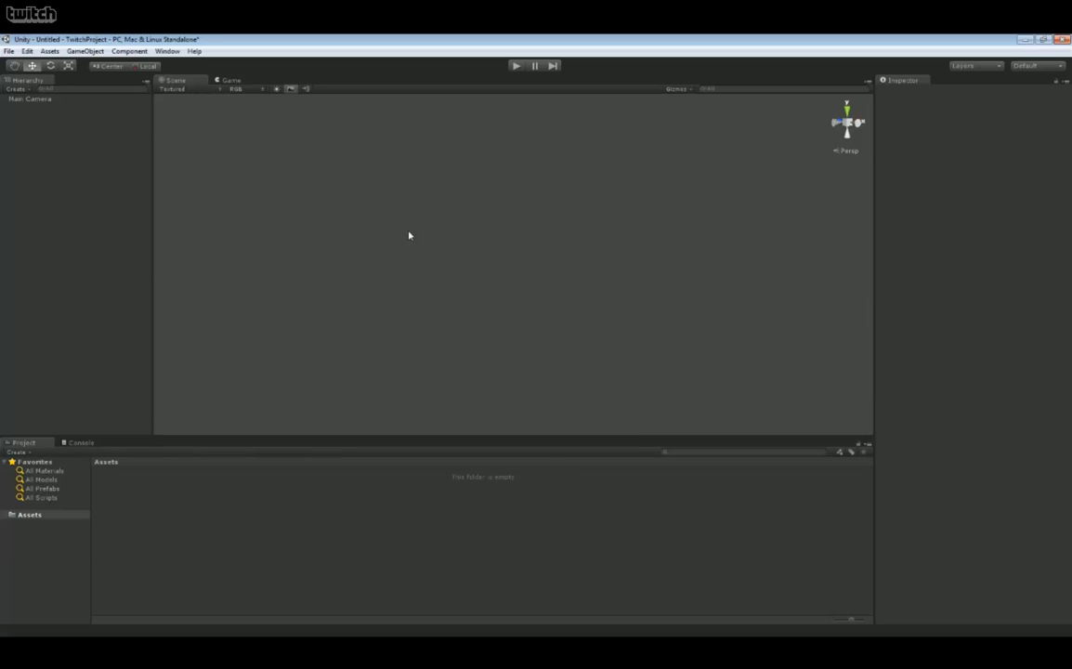
Step: Add a cube to the scene and look over its Mesh Filter and Box Collider components
{"action": "left_click", "coordinate": [87, 51]}
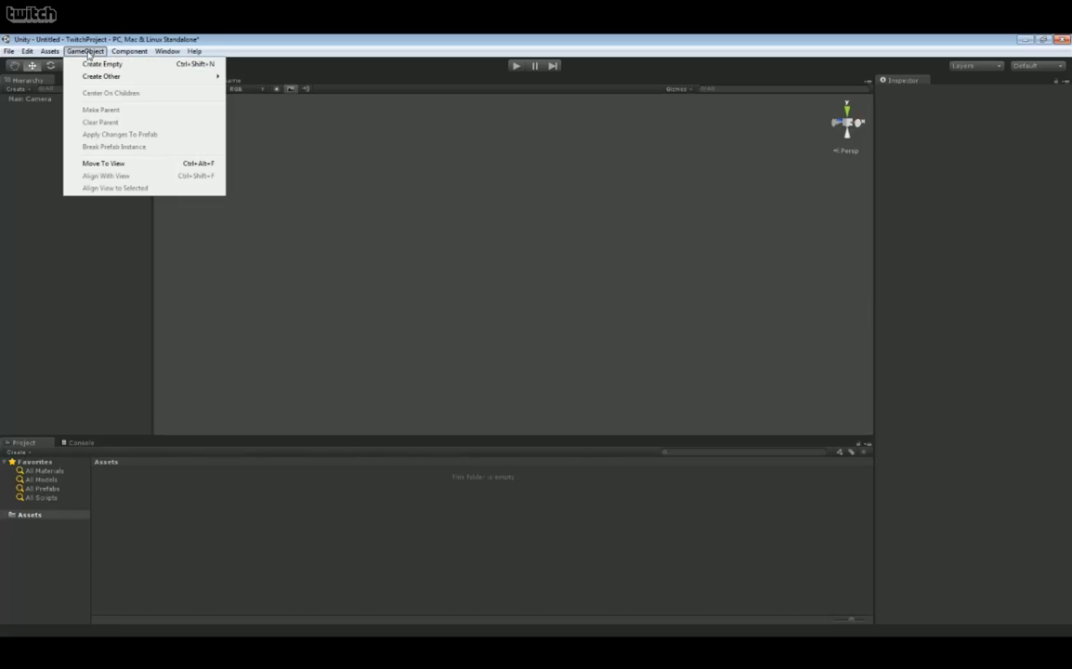
{"action": "mouse_move", "coordinate": [91, 77]}
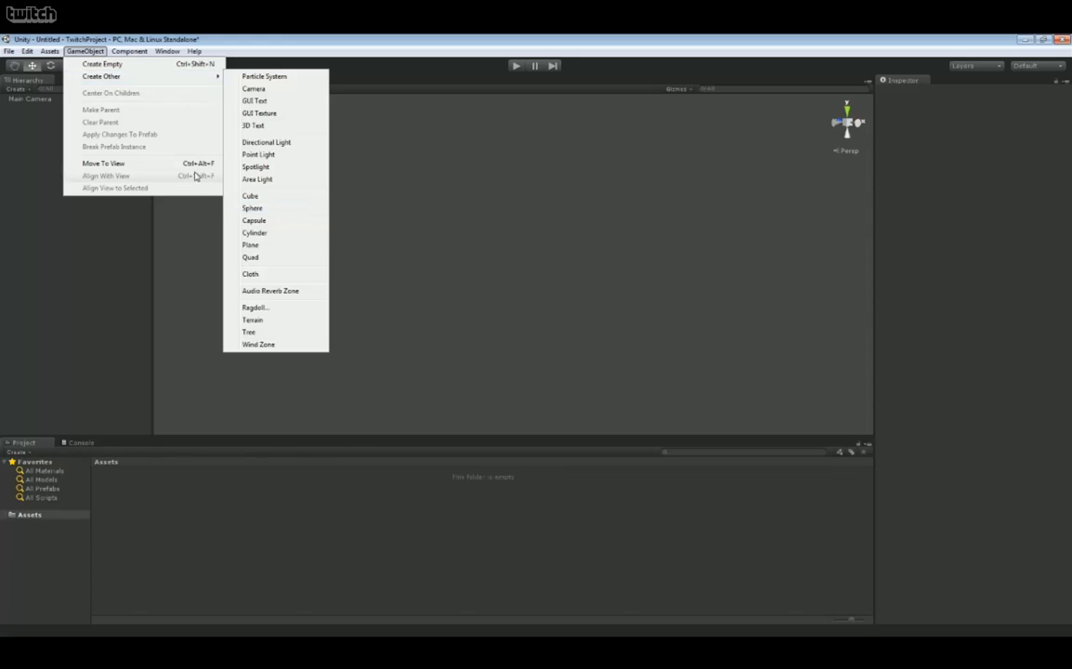
{"action": "left_click", "coordinate": [29, 135]}
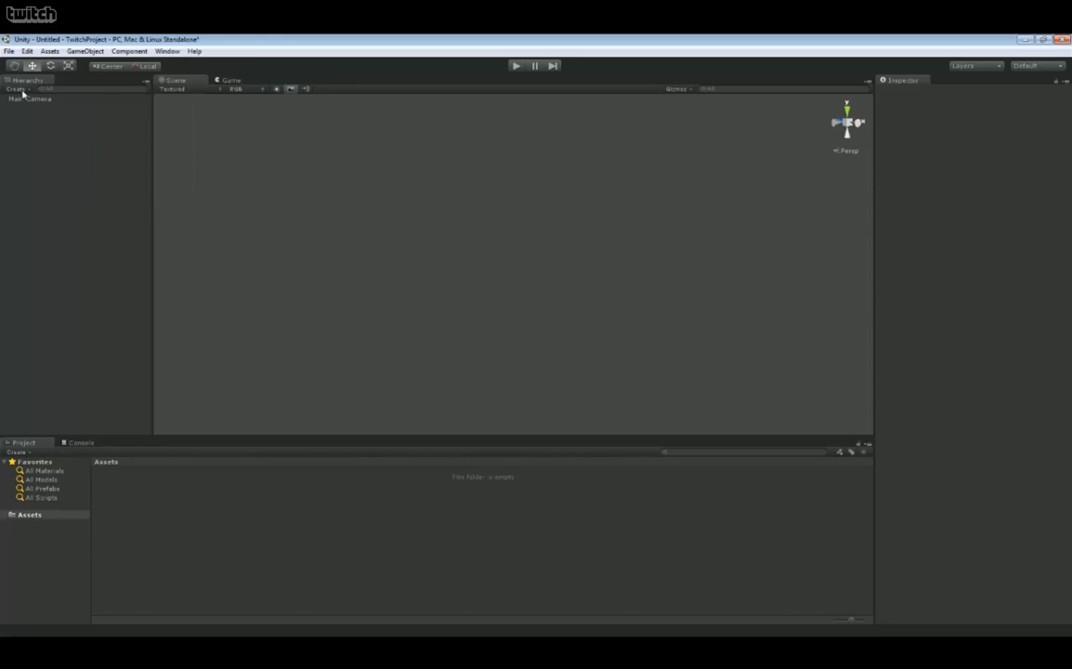
{"action": "left_click", "coordinate": [17, 90]}
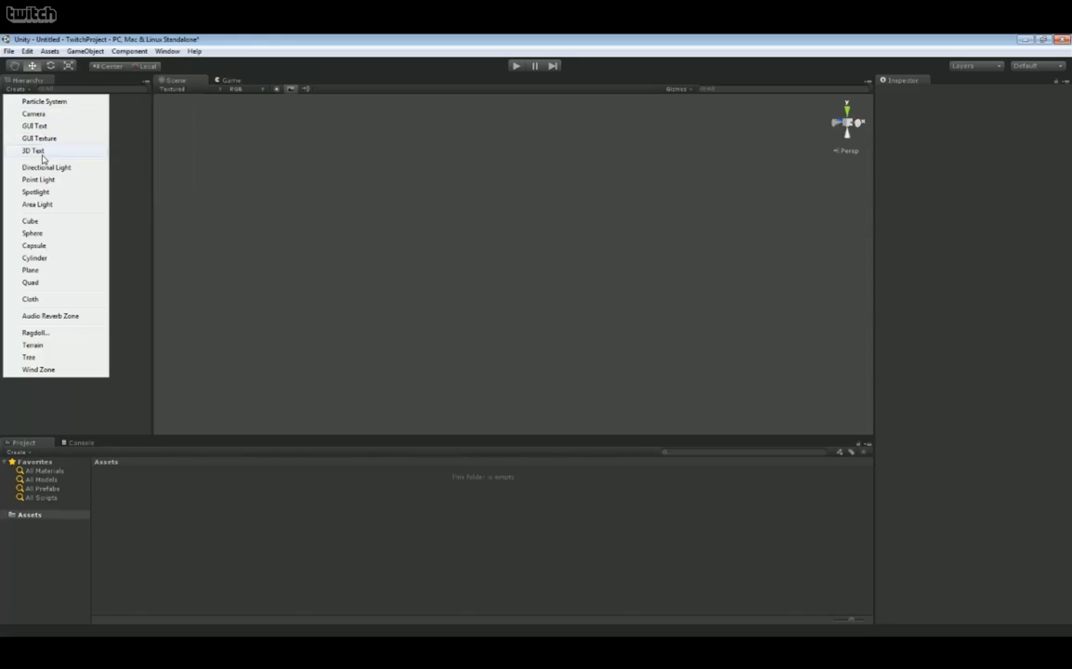
{"action": "left_click", "coordinate": [44, 223]}
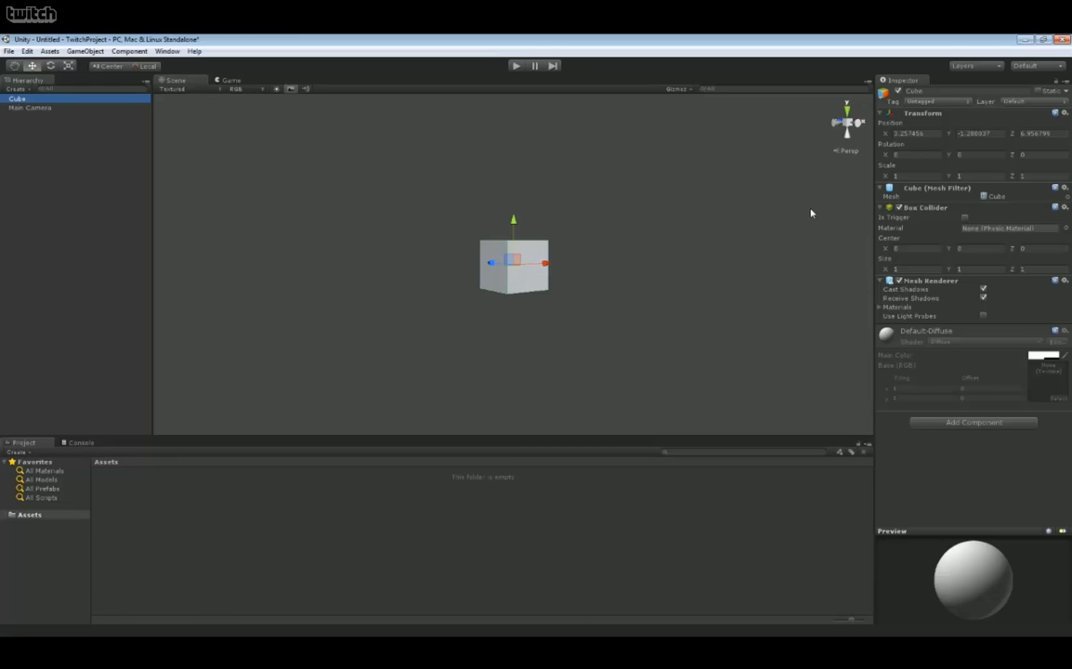
{"action": "left_click", "coordinate": [940, 190]}
{"action": "left_click", "coordinate": [943, 190]}
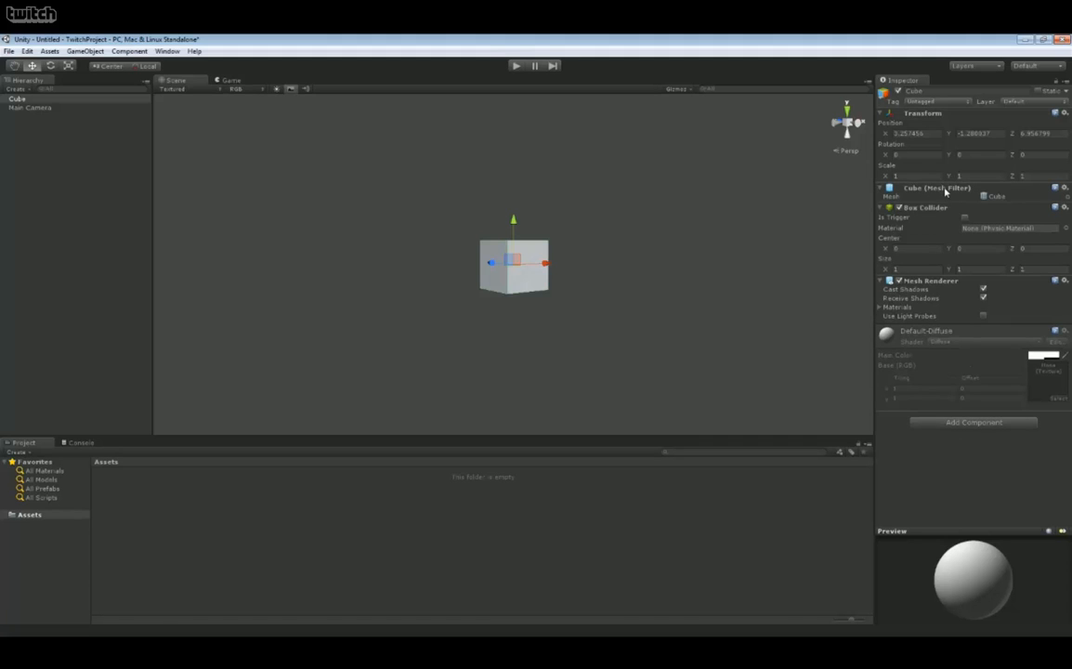
{"action": "left_click", "coordinate": [922, 208]}
{"action": "left_click", "coordinate": [922, 208]}
Step: Remove the Mesh Renderer component from the cube and undo the removal
{"action": "right_click", "coordinate": [916, 285]}
{"action": "left_click", "coordinate": [964, 305]}
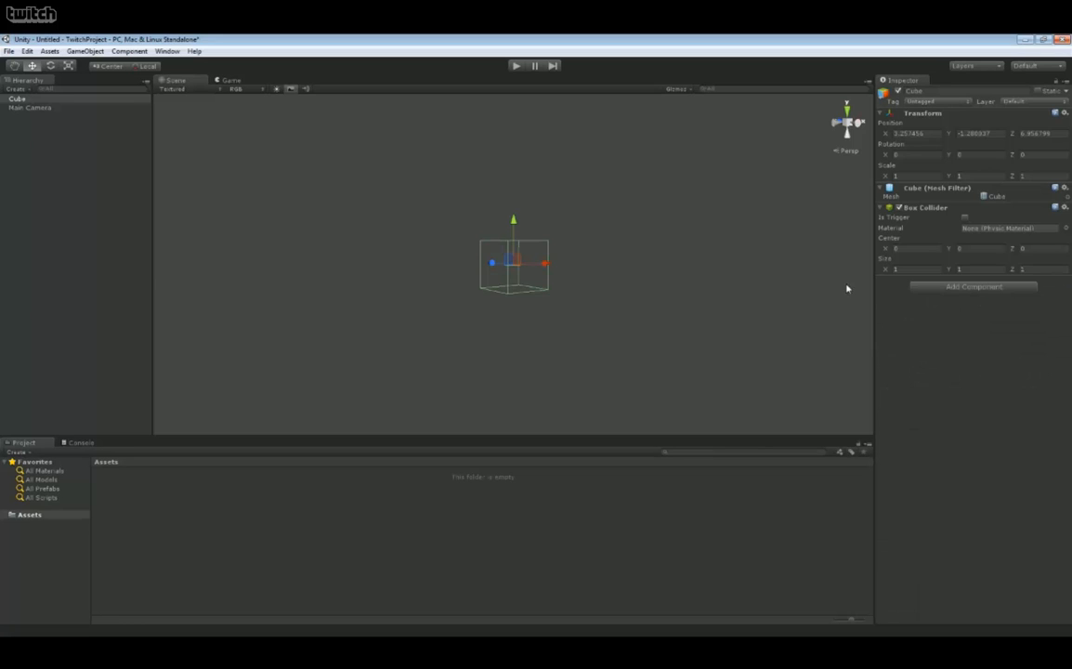
{"action": "left_click_drag", "start_coordinate": [713, 265], "coordinate": [687, 246], "text": "alt"}
{"action": "key", "text": "ctrl+z"}
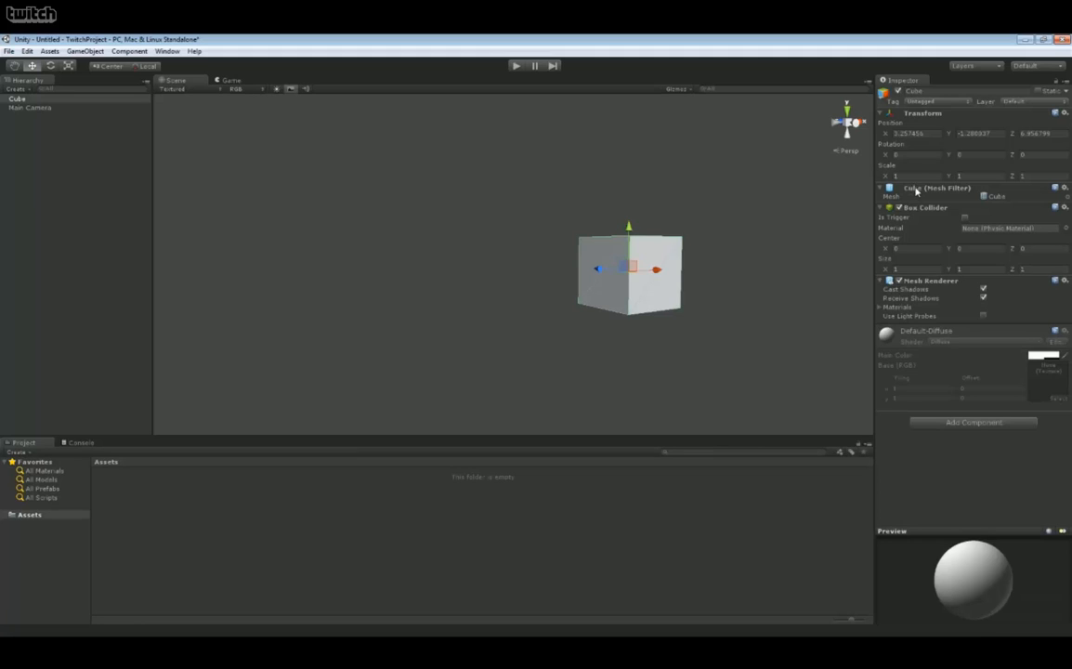
Step: Remove the Mesh Filter and Box Collider components from the cube
{"action": "right_click", "coordinate": [915, 193]}
{"action": "left_click", "coordinate": [943, 214]}
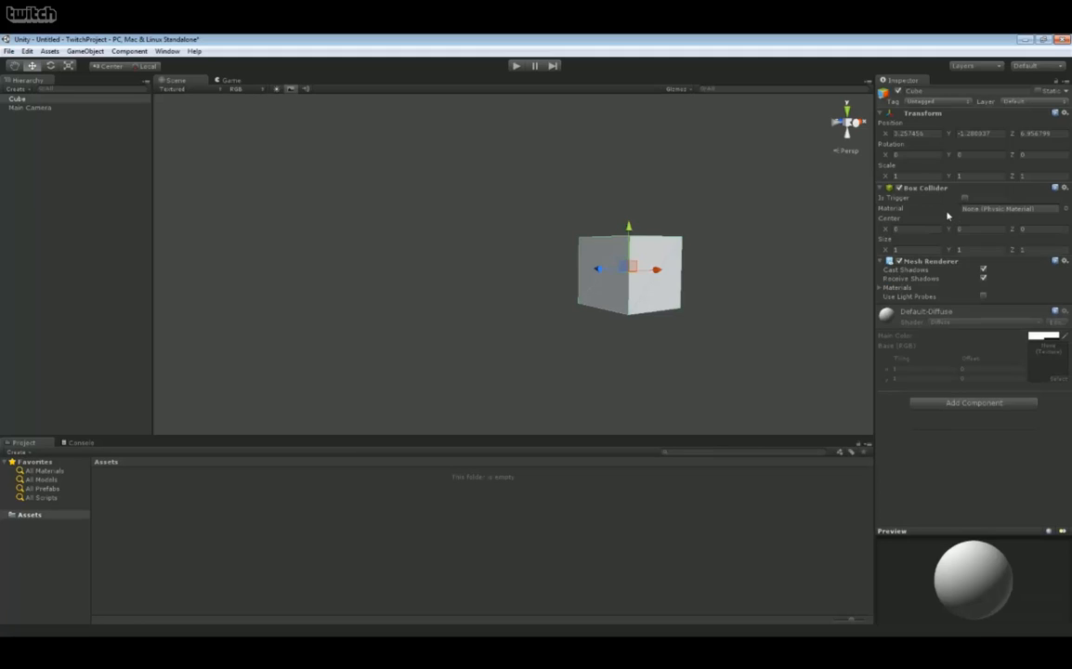
{"action": "left_click_drag", "start_coordinate": [800, 238], "coordinate": [835, 232], "text": "alt"}
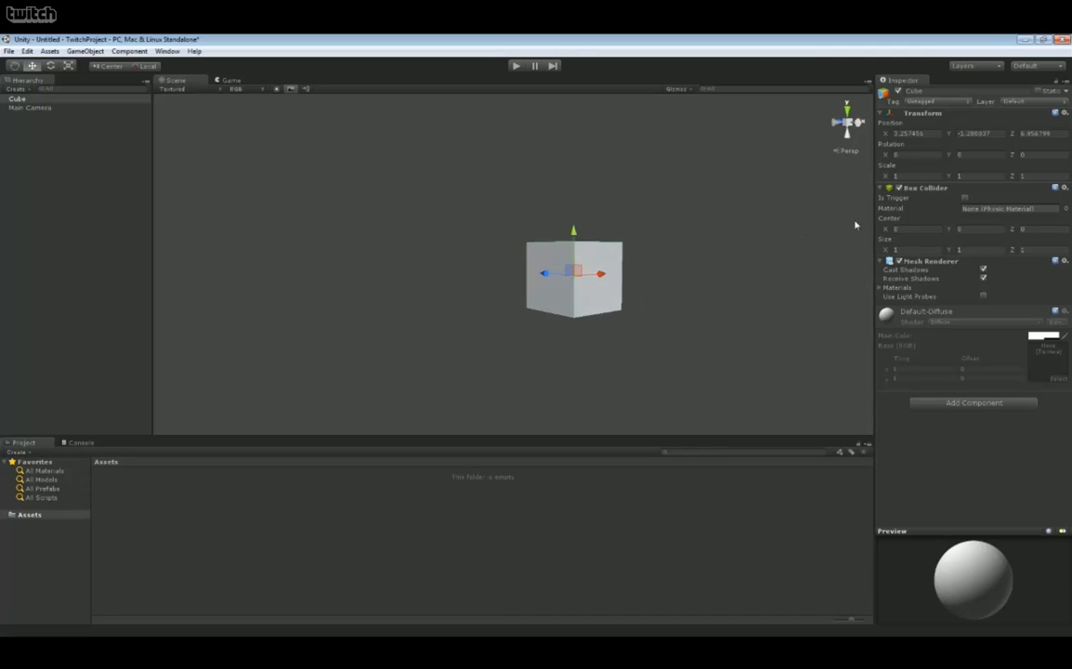
{"action": "right_click", "coordinate": [905, 188]}
{"action": "left_click", "coordinate": [929, 208]}
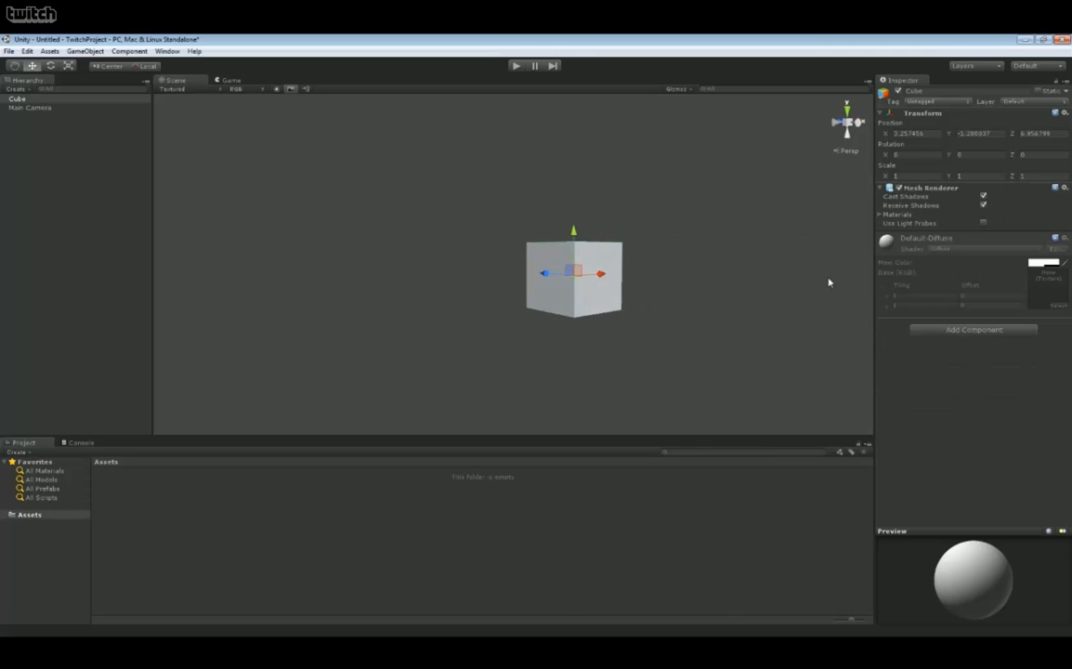
Step: Undo the cube's last two component removals and delete the cube from the scene
{"action": "key", "text": "ctrl+z"}
{"action": "key", "text": "ctrl+z"}
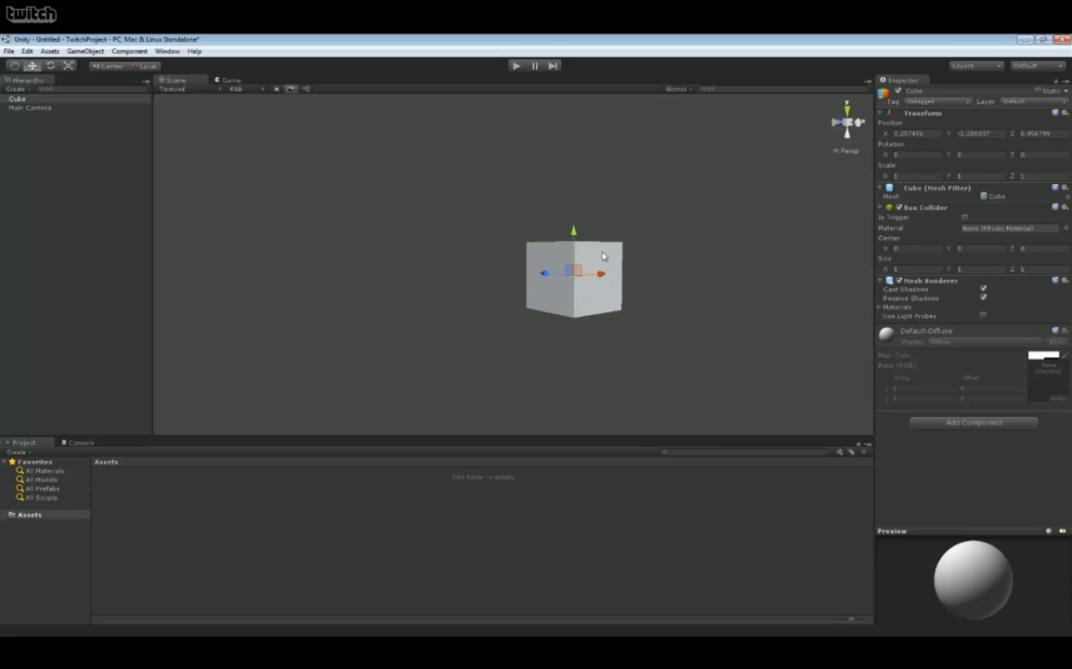
{"action": "key", "text": "Delete"}
Step: Add a sphere primitive to the scene
{"action": "left_click", "coordinate": [25, 89]}
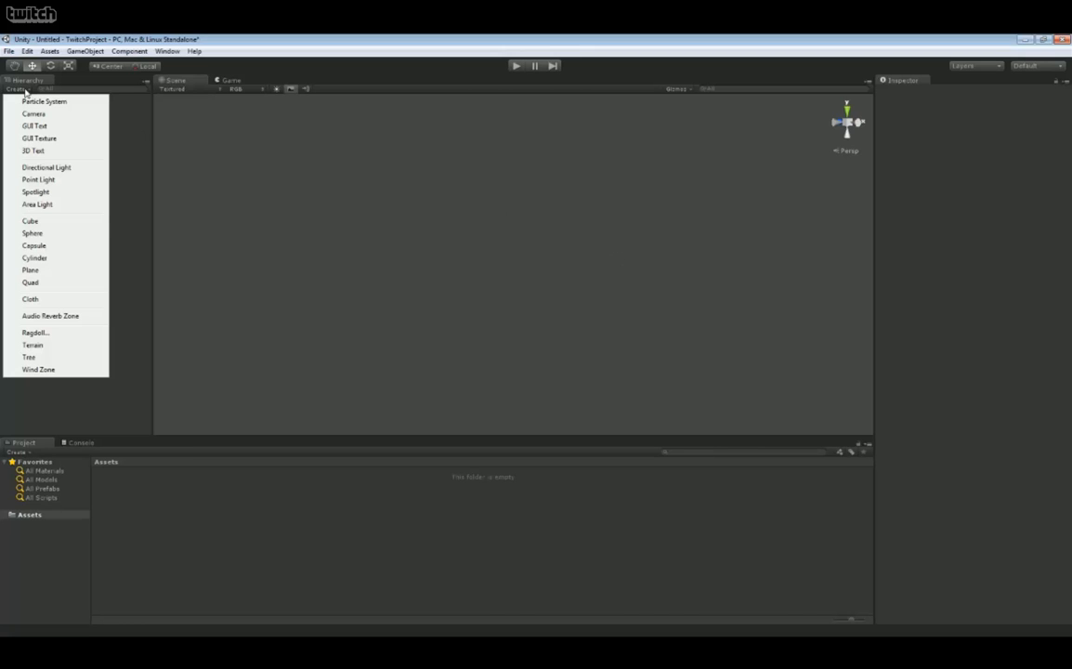
{"action": "left_click", "coordinate": [37, 233]}
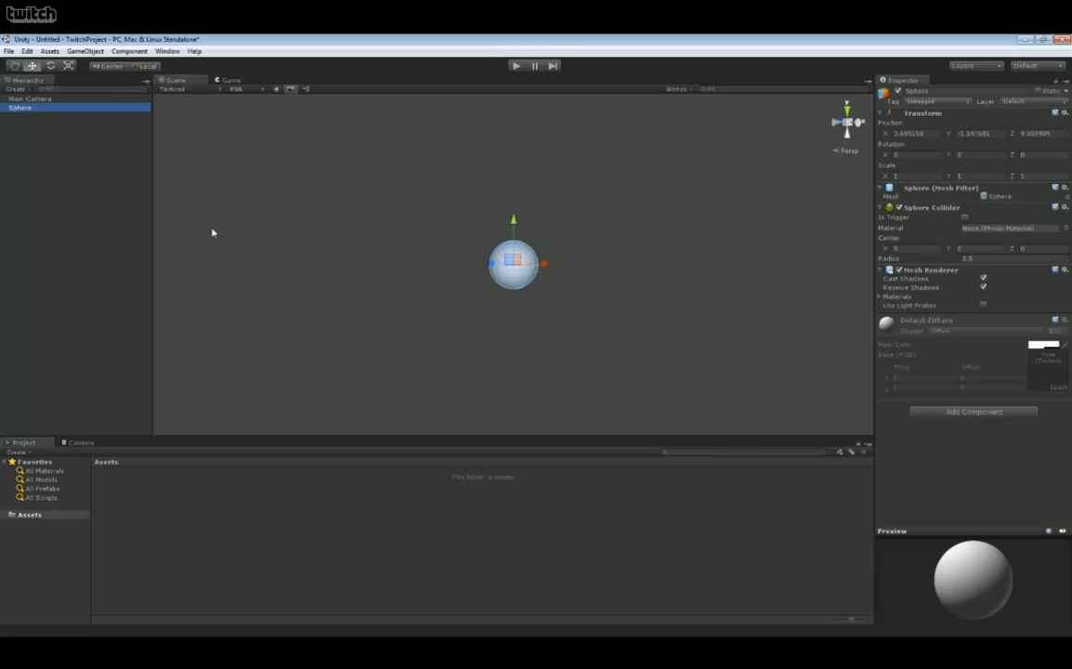
{"action": "scroll", "coordinate": [373, 212], "scroll_direction": "up", "scroll_amount": 5}
{"action": "left_click_drag", "start_coordinate": [373, 211], "coordinate": [520, 220], "text": "alt"}
Step: Add a plane primitive to the scene alongside the sphere
{"action": "left_click", "coordinate": [20, 89]}
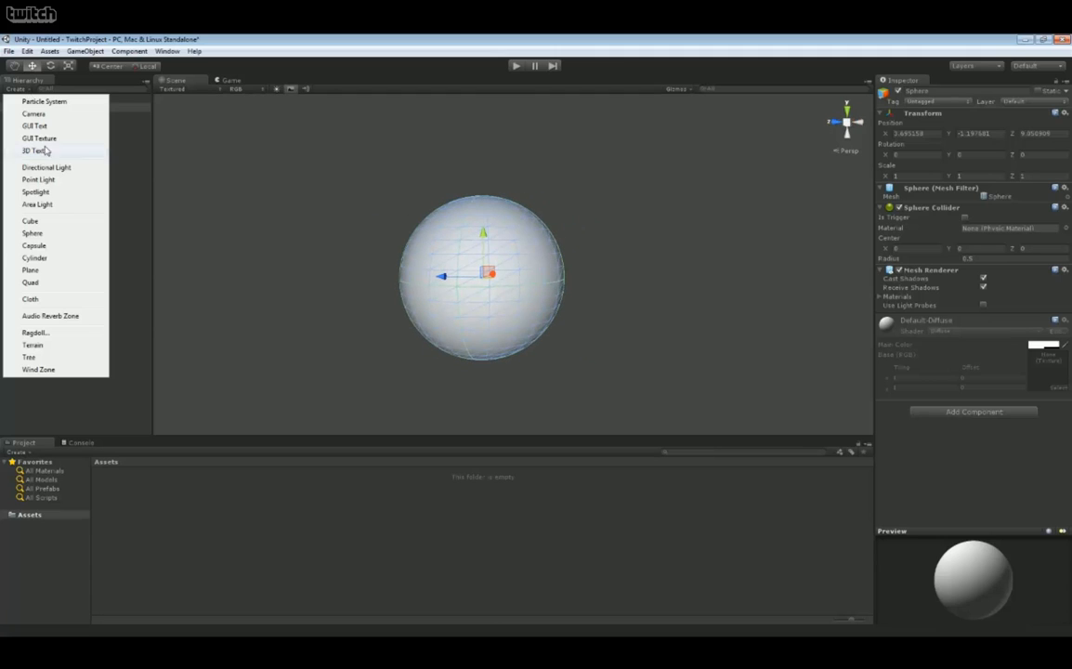
{"action": "left_click", "coordinate": [41, 270]}
{"action": "left_click_drag", "start_coordinate": [340, 192], "coordinate": [514, 275], "text": "alt"}
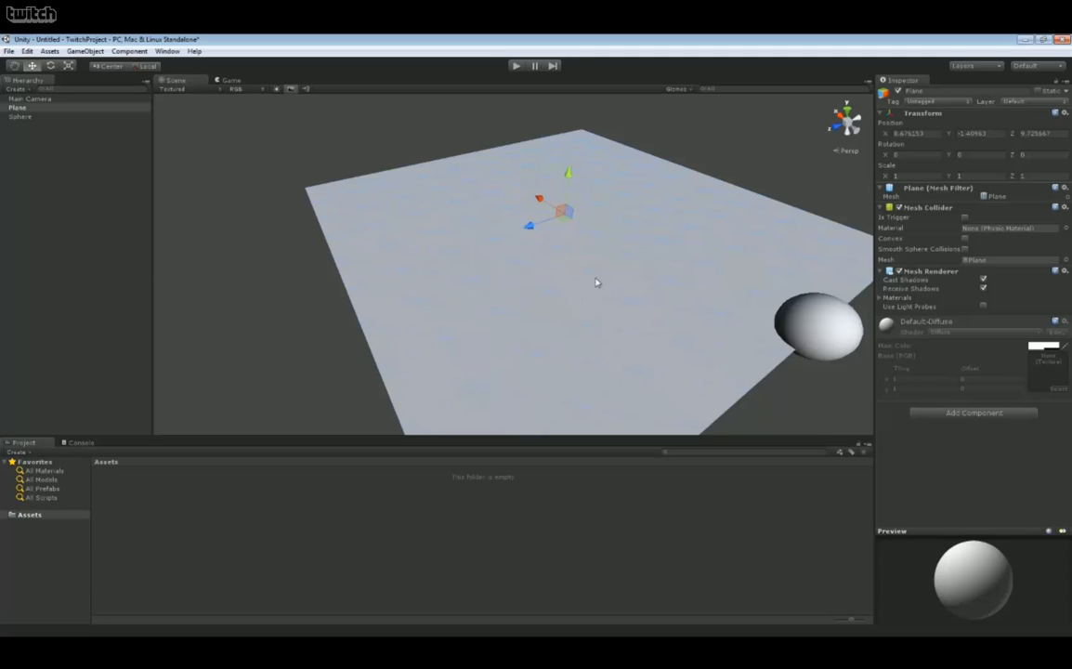
{"action": "left_click_drag", "start_coordinate": [574, 275], "coordinate": [640, 43], "text": "alt"}
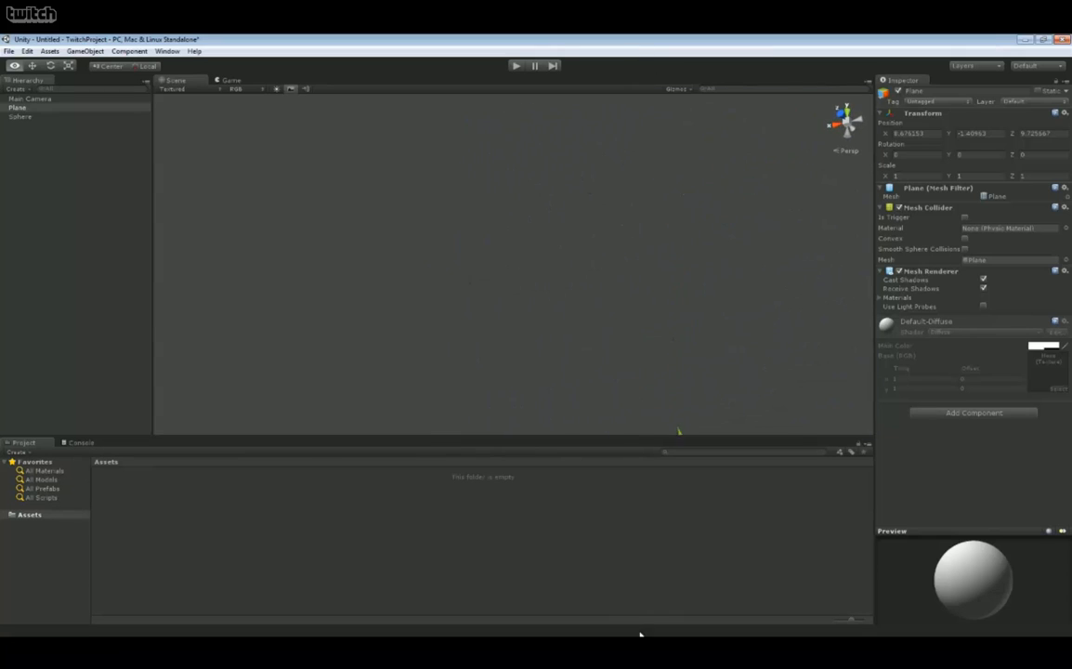
{"action": "left_click_drag", "start_coordinate": [640, 634], "coordinate": [419, 276], "text": "alt"}
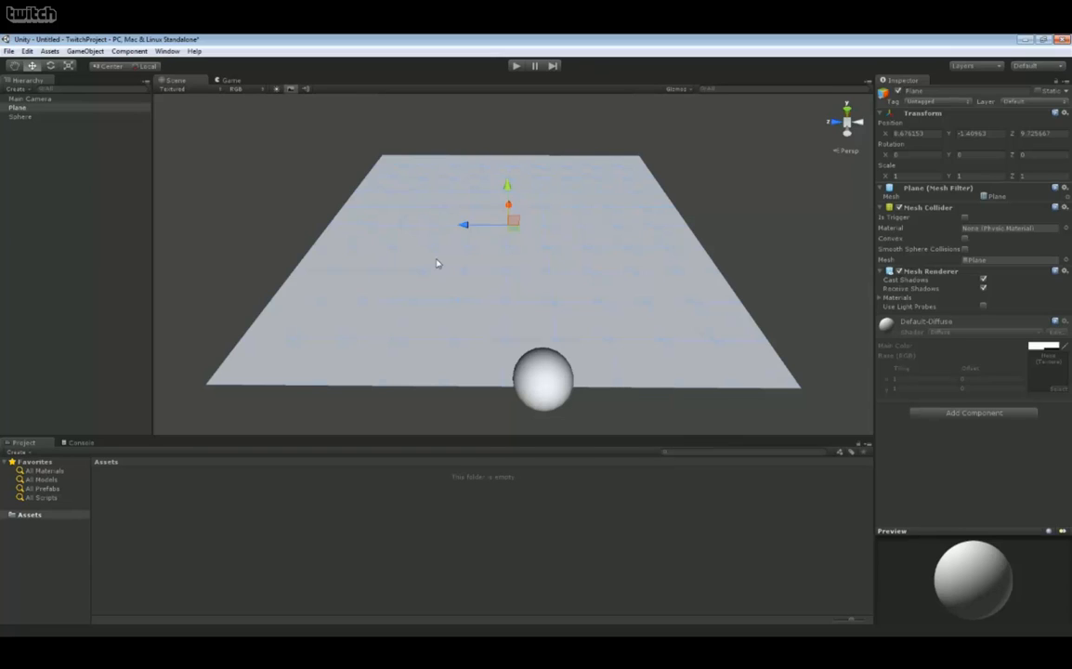
{"action": "left_click_drag", "start_coordinate": [711, 220], "coordinate": [667, 227], "text": "alt"}
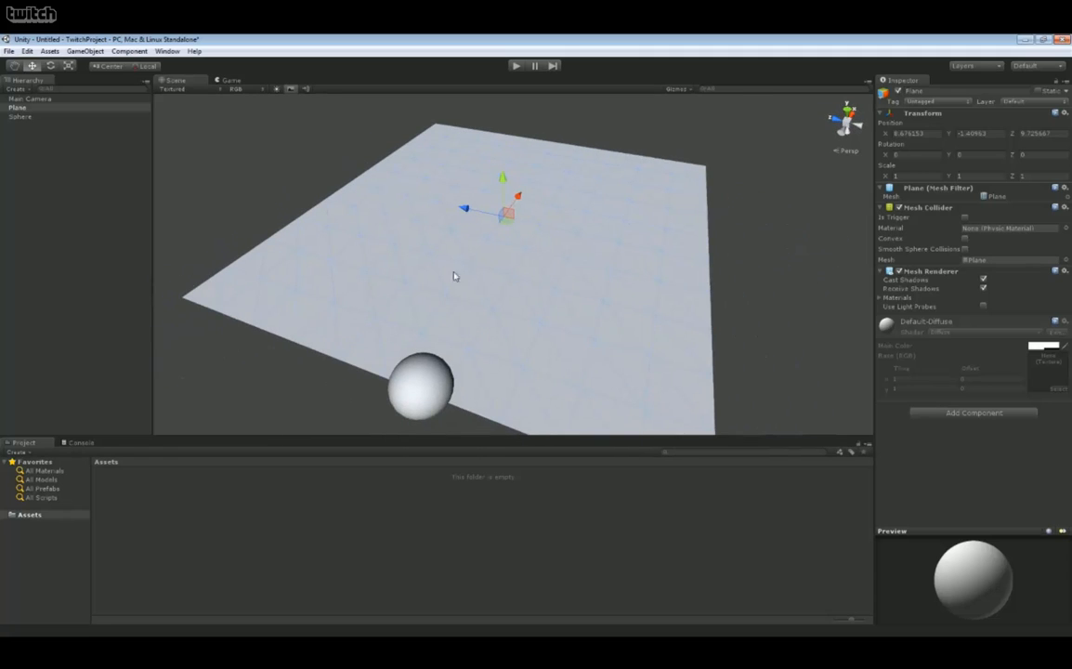
{"action": "left_click_drag", "start_coordinate": [780, 199], "coordinate": [526, 226], "text": "alt"}
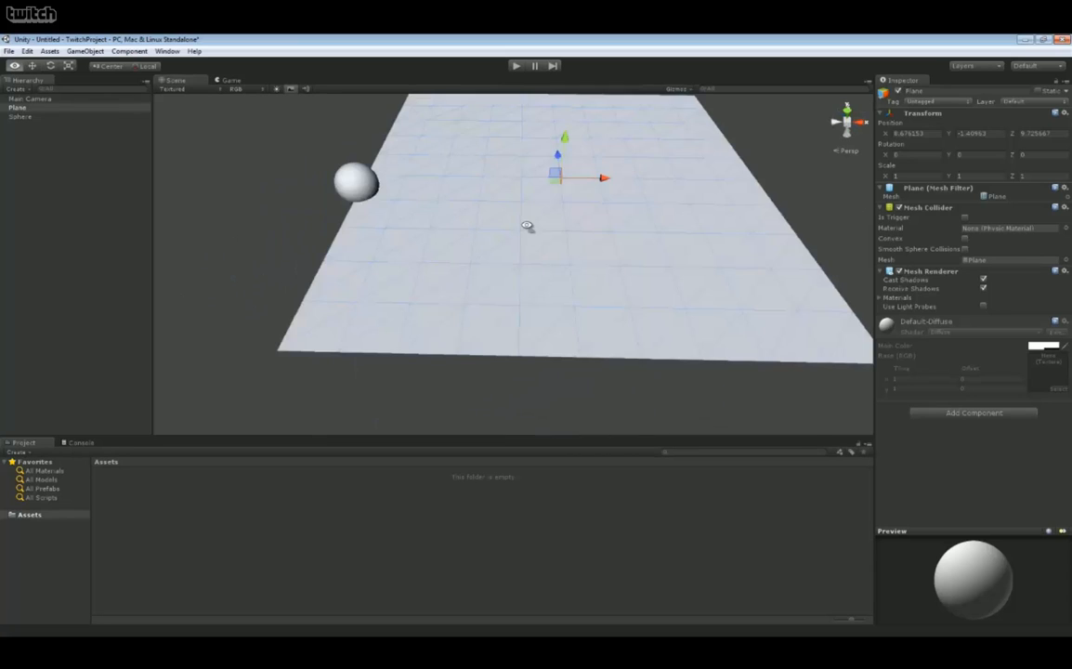
Step: Set the Main Camera's projection to Perspective
{"action": "double_click", "coordinate": [19, 106]}
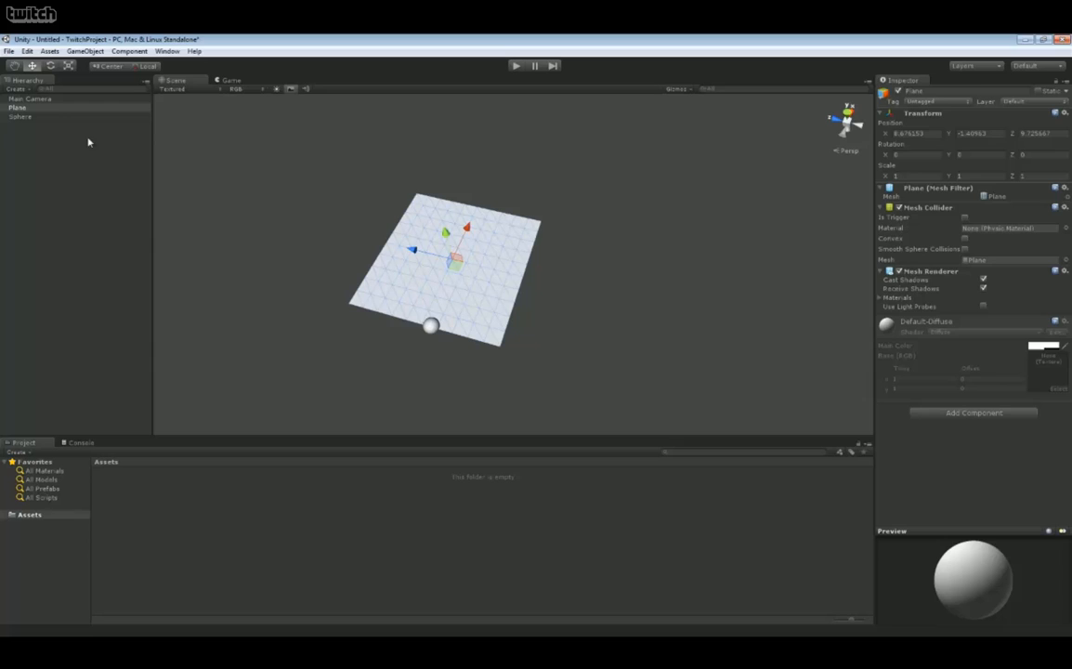
{"action": "double_click", "coordinate": [41, 98]}
{"action": "left_click_drag", "start_coordinate": [586, 222], "coordinate": [613, 227], "text": "alt"}
{"action": "left_click", "coordinate": [993, 231]}
{"action": "left_click", "coordinate": [996, 243]}
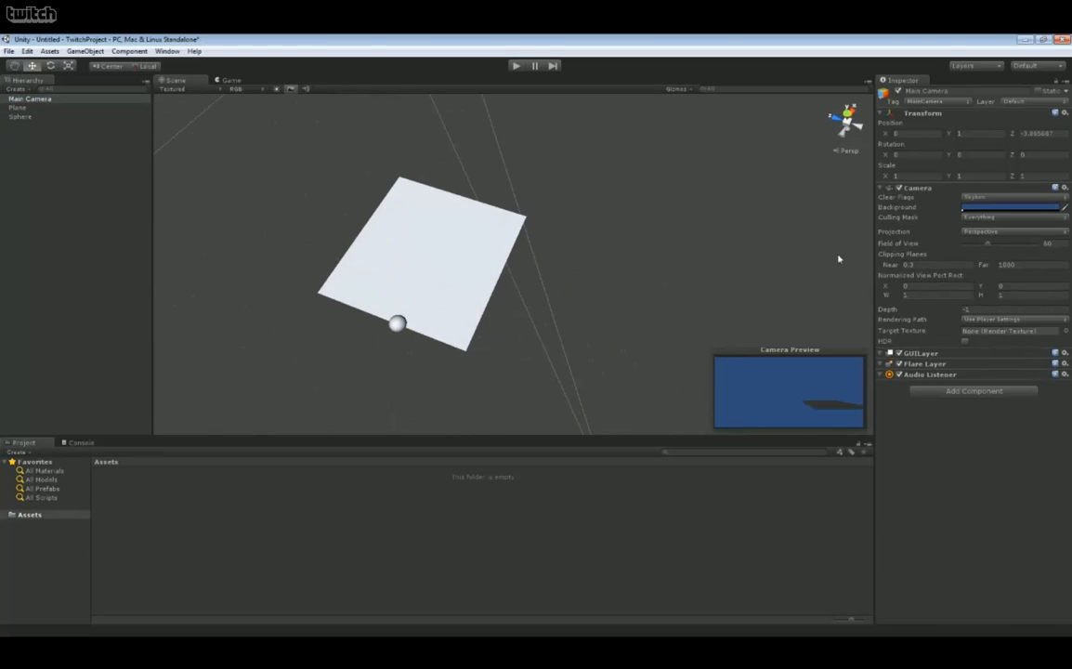
Step: Set the plane's position to 0, 0, 0
{"action": "left_click_drag", "start_coordinate": [837, 256], "coordinate": [485, 234], "text": "alt"}
{"action": "left_click", "coordinate": [486, 234]}
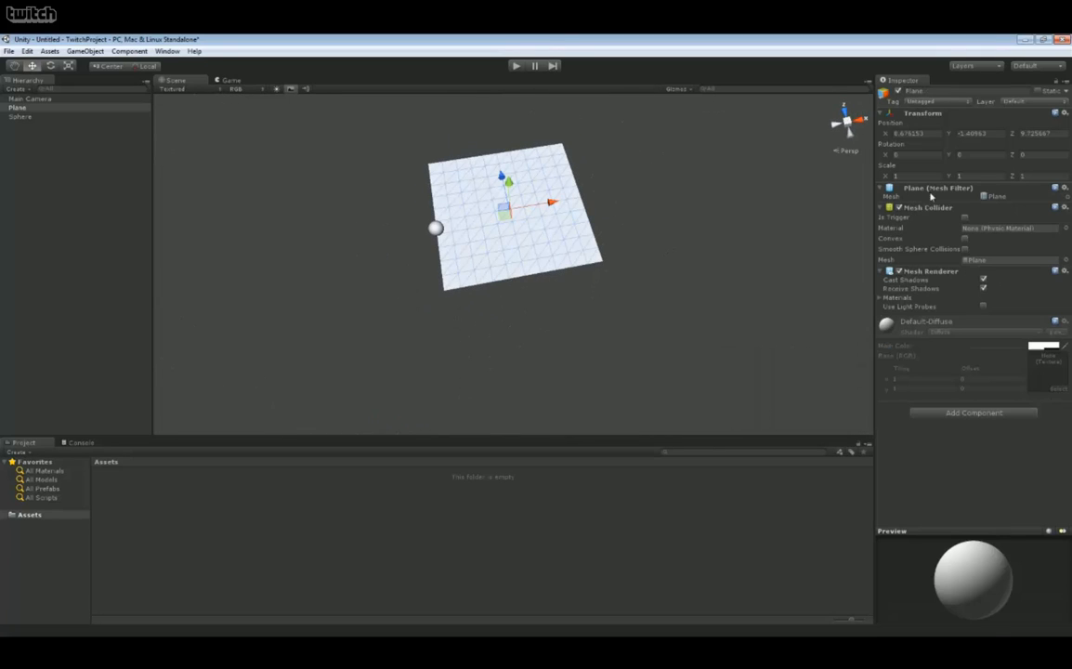
{"action": "left_click", "coordinate": [919, 133]}
{"action": "type", "text": "0"}
{"action": "key", "text": "Tab"}
{"action": "type", "text": "0"}
{"action": "key", "text": "Tab"}
{"action": "type", "text": "0"}
Step: Set the Main Camera's Z position to -10 so that it stands back from the plane
{"action": "left_click_drag", "start_coordinate": [660, 288], "coordinate": [469, 252], "text": "alt"}
{"action": "scroll", "coordinate": [369, 285], "scroll_direction": "up", "scroll_amount": 5}
{"action": "left_click", "coordinate": [464, 247]}
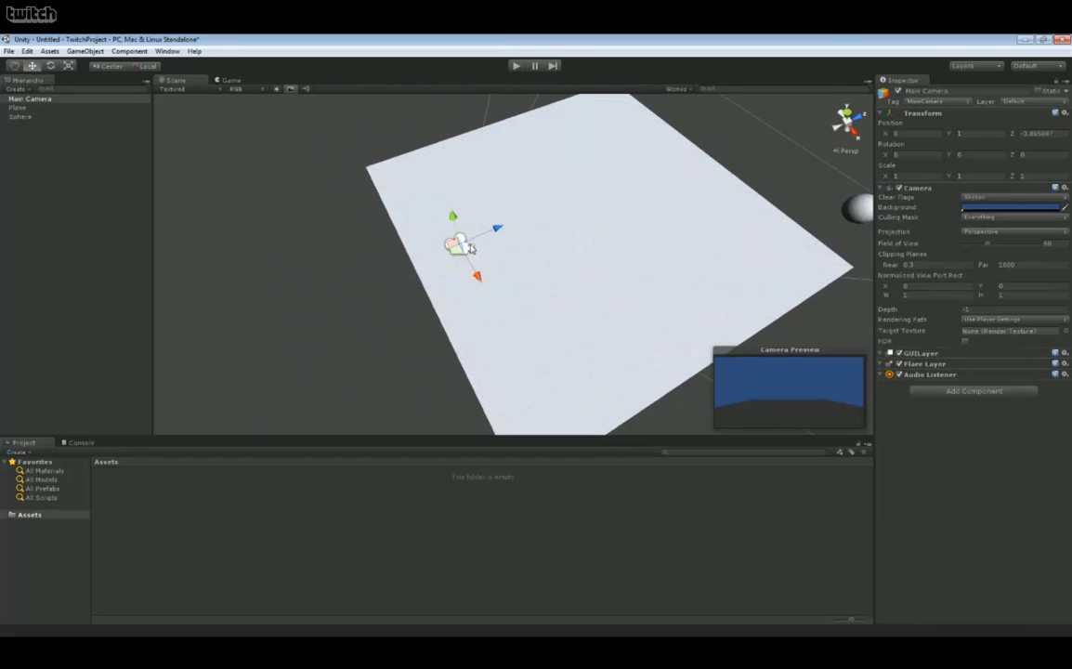
{"action": "type", "text": "-10"}
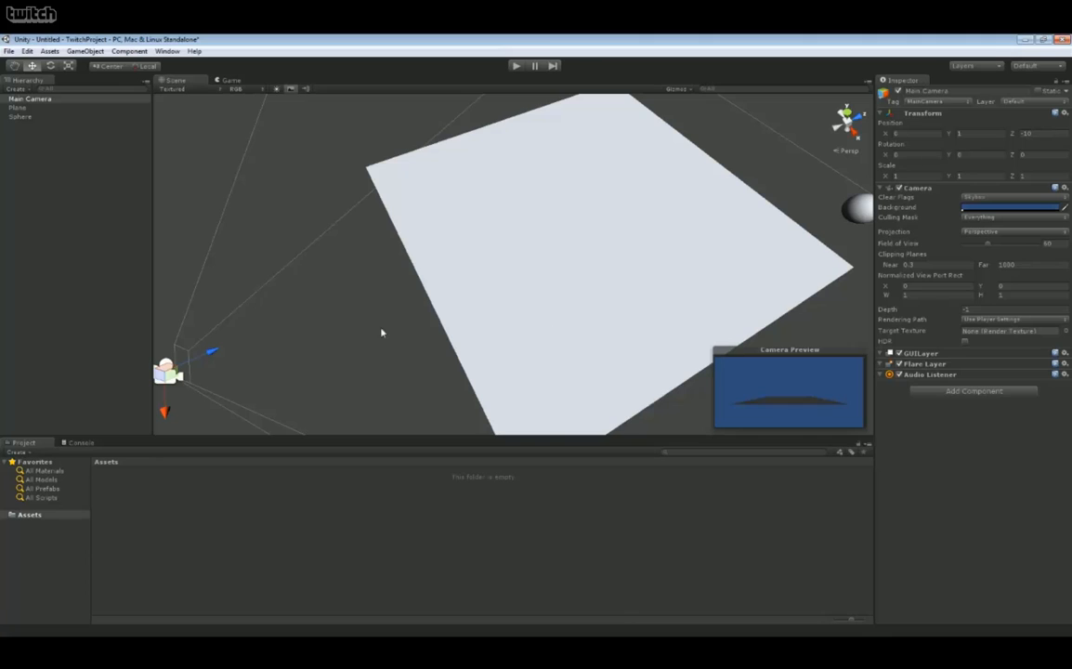
Step: Set the sphere's position to 0, 0, 0 so that it sits at the plane's centre
{"action": "left_click_drag", "start_coordinate": [381, 333], "coordinate": [456, 293], "text": "alt"}
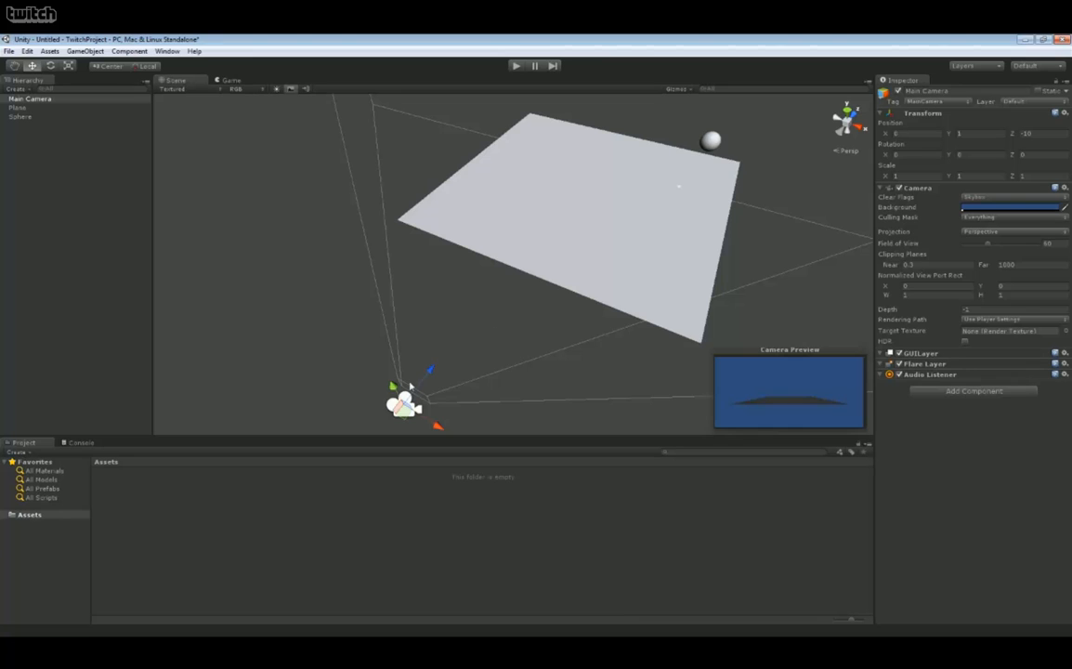
{"action": "left_click_drag", "start_coordinate": [457, 361], "coordinate": [550, 280], "text": "alt"}
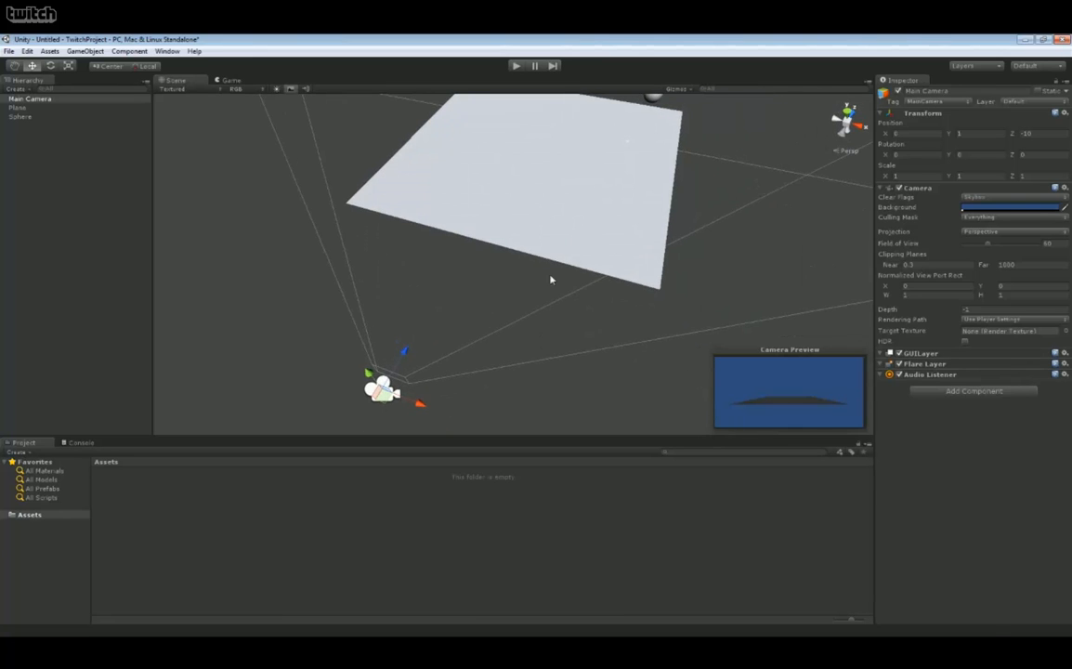
{"action": "left_click", "coordinate": [537, 212]}
{"action": "left_click_drag", "start_coordinate": [777, 199], "coordinate": [630, 204], "text": "alt"}
{"action": "left_click", "coordinate": [626, 197]}
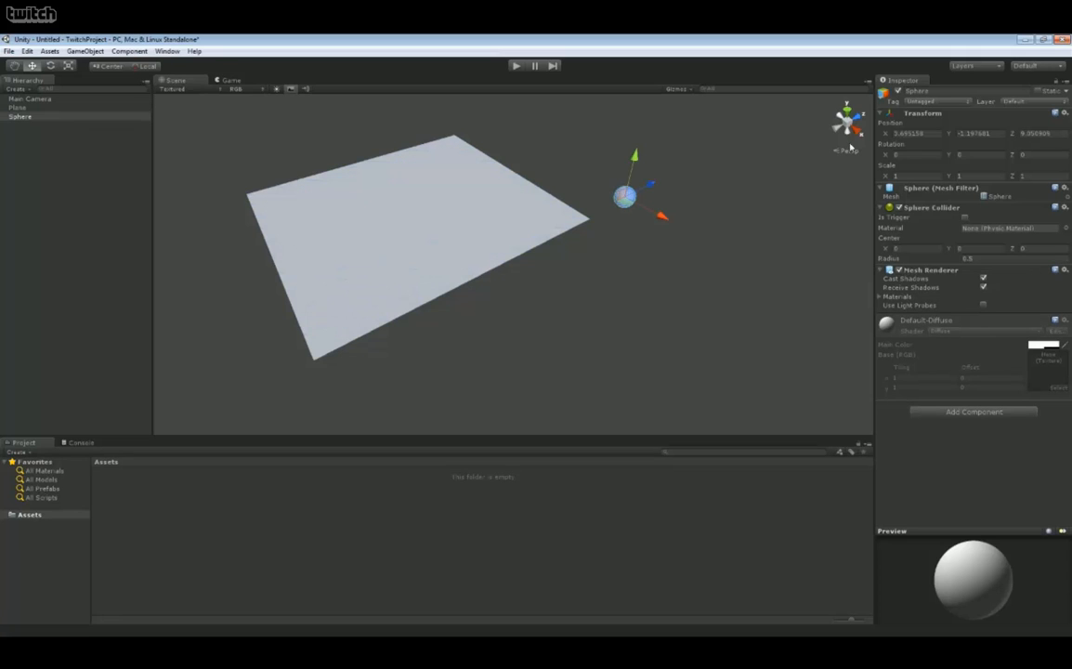
{"action": "type", "text": "0"}
{"action": "key", "text": "Tab"}
{"action": "type", "text": "0"}
{"action": "key", "text": "Tab"}
{"action": "type", "text": "0"}
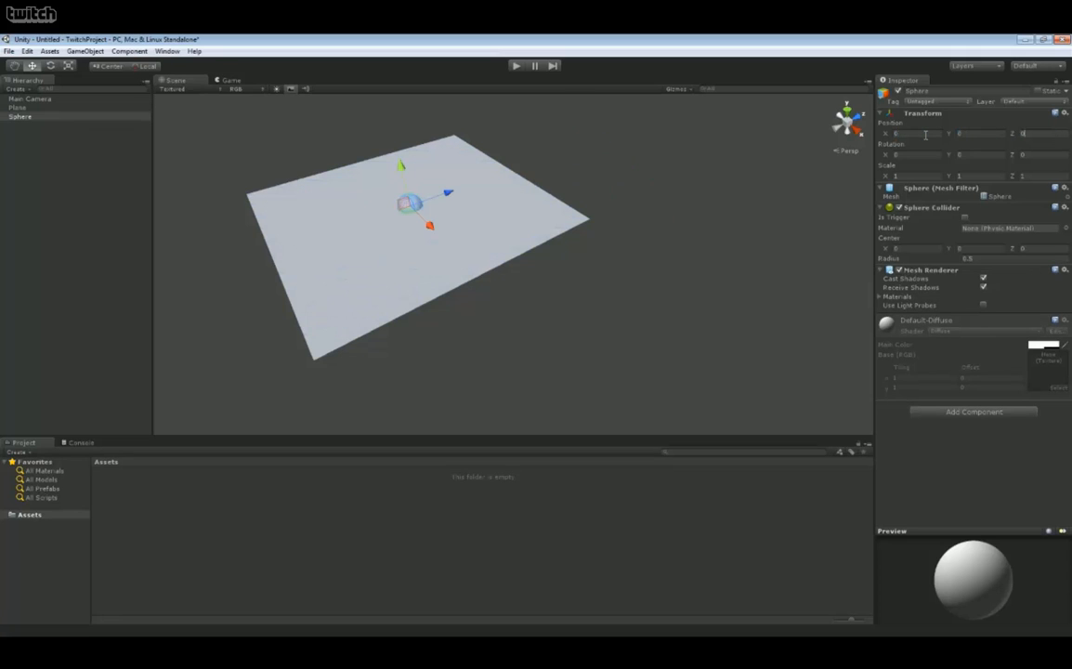
Step: Set the sphere's Z position to -3
{"action": "left_click_drag", "start_coordinate": [698, 282], "coordinate": [545, 249], "text": "alt"}
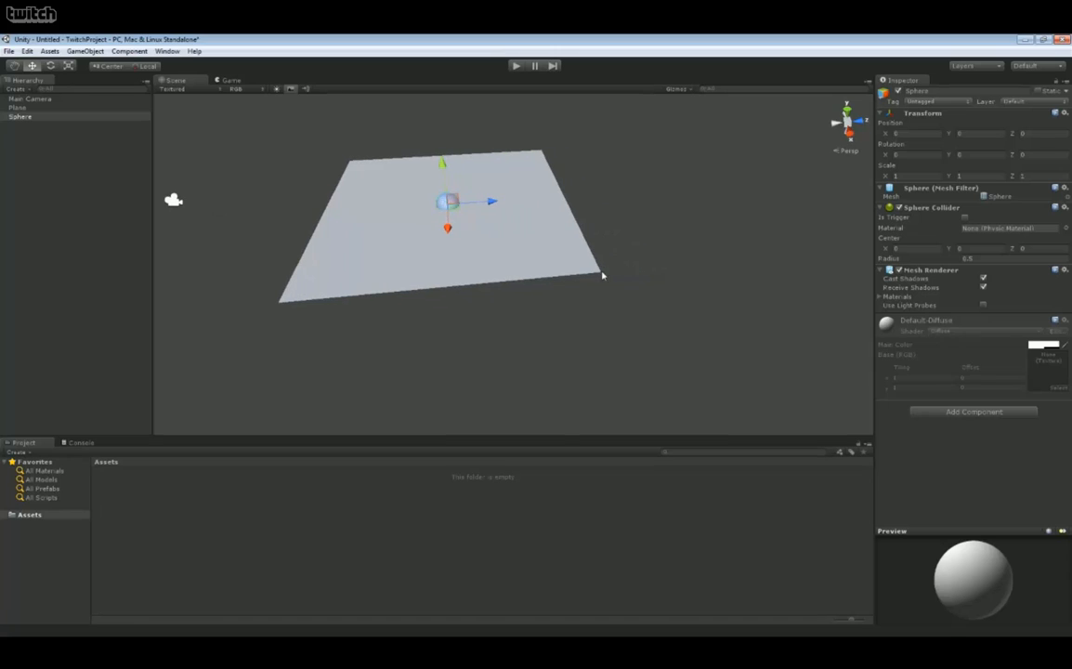
{"action": "right_click_drag", "start_coordinate": [450, 206], "coordinate": [510, 259], "text": "alt"}
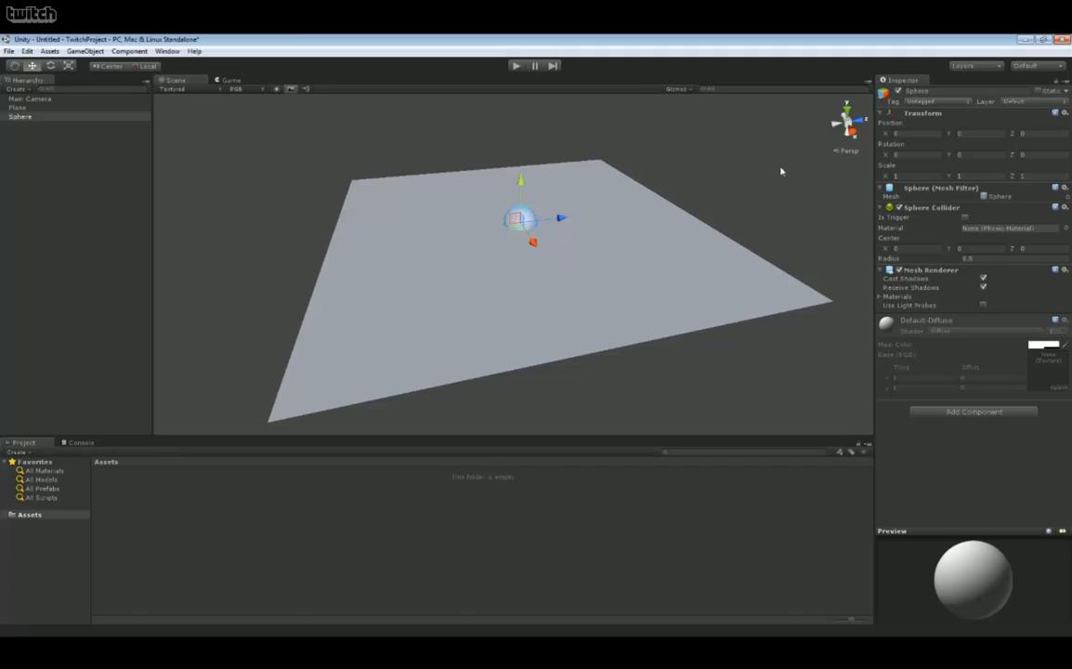
{"action": "left_click", "coordinate": [1034, 133]}
{"action": "left_click_drag", "start_coordinate": [1016, 136], "coordinate": [1015, 136]}
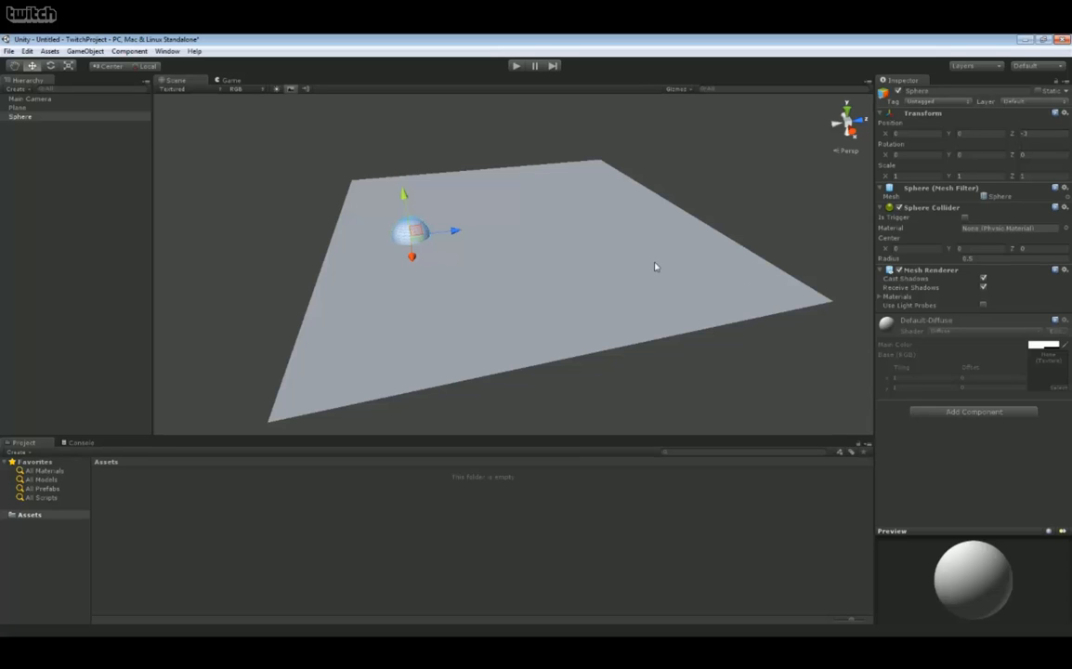
Step: Set the plane's X rotation to 270 so that it stands upright behind the sphere
{"action": "left_click", "coordinate": [591, 239]}
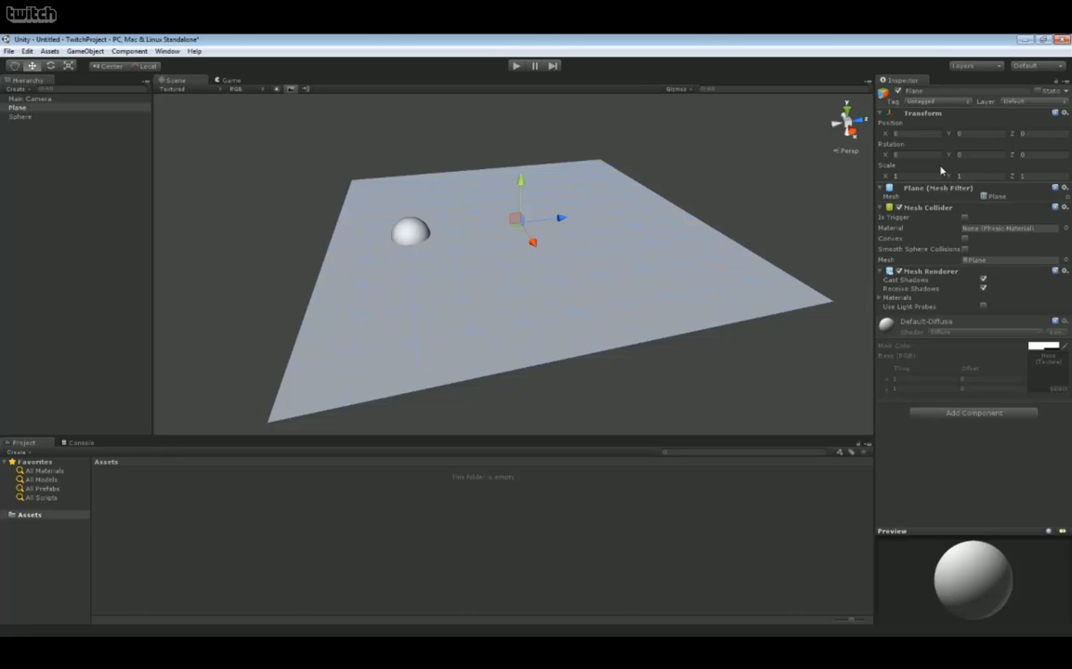
{"action": "type", "text": "90"}
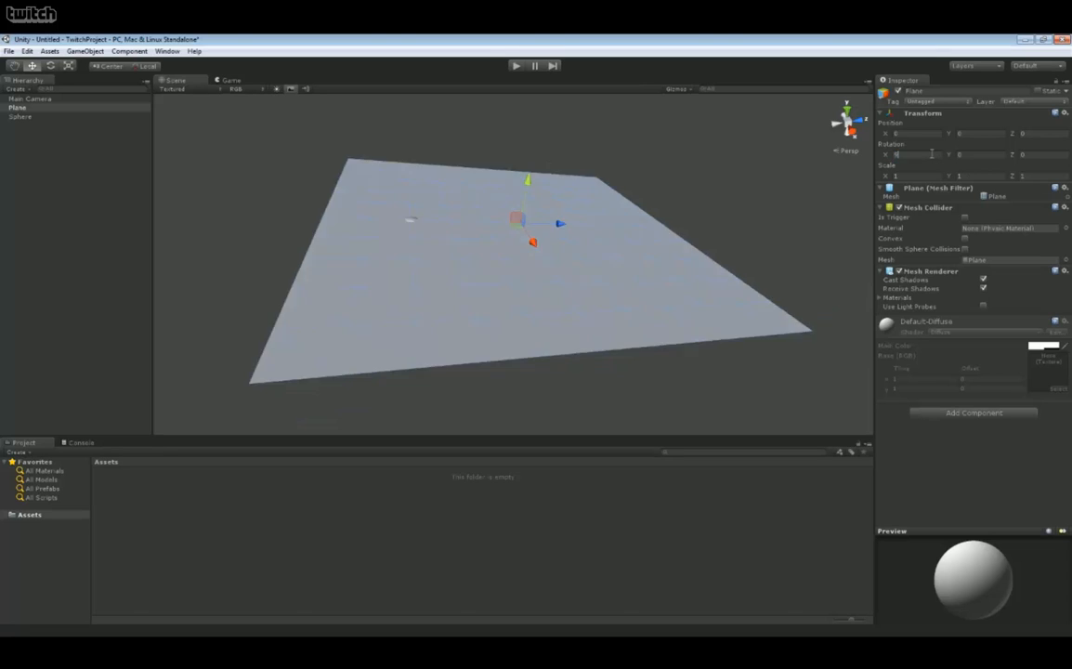
{"action": "key", "text": "BackSpace"}
{"action": "key", "text": "BackSpace"}
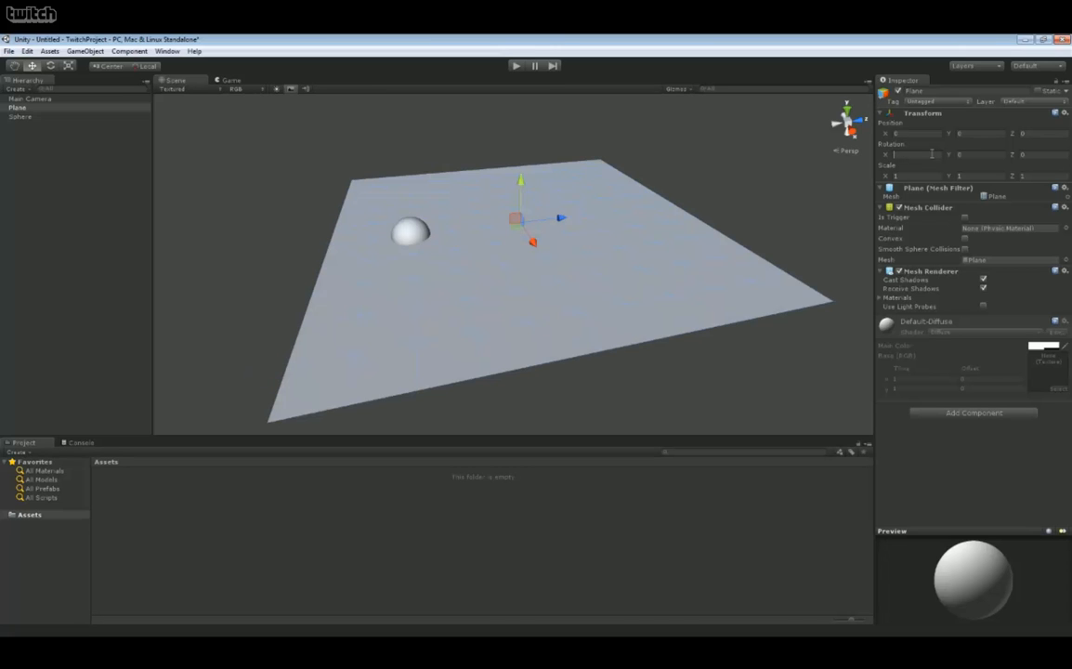
{"action": "type", "text": "270"}
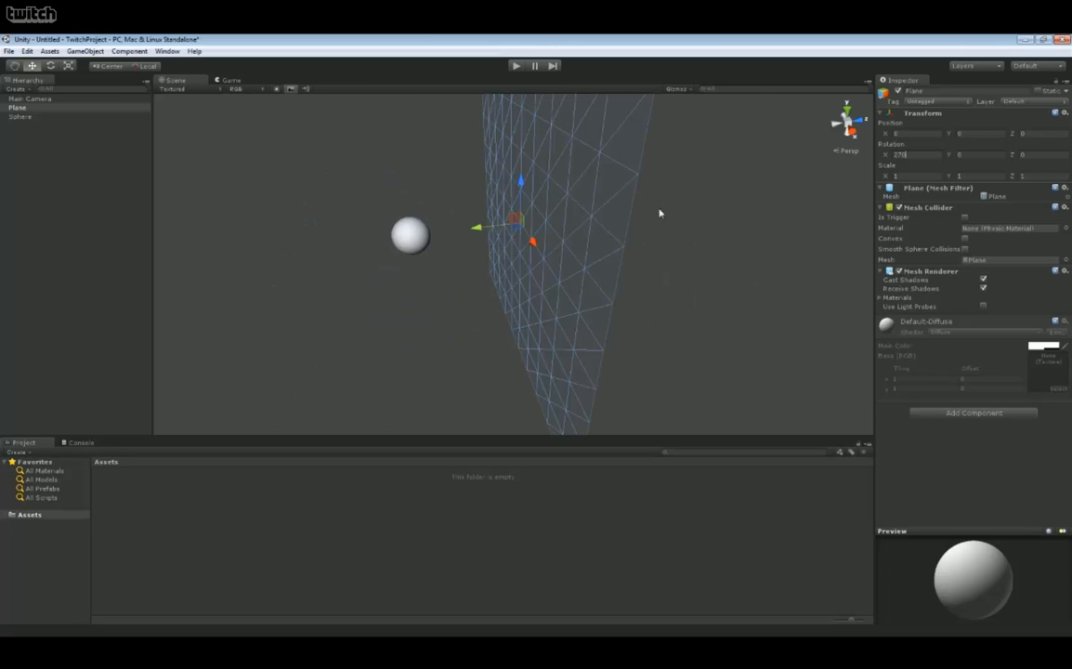
Step: Examine the Main Camera's preview of the upright plane and the sphere
{"action": "left_click_drag", "start_coordinate": [406, 334], "coordinate": [404, 277], "text": "alt"}
{"action": "left_click", "coordinate": [314, 243]}
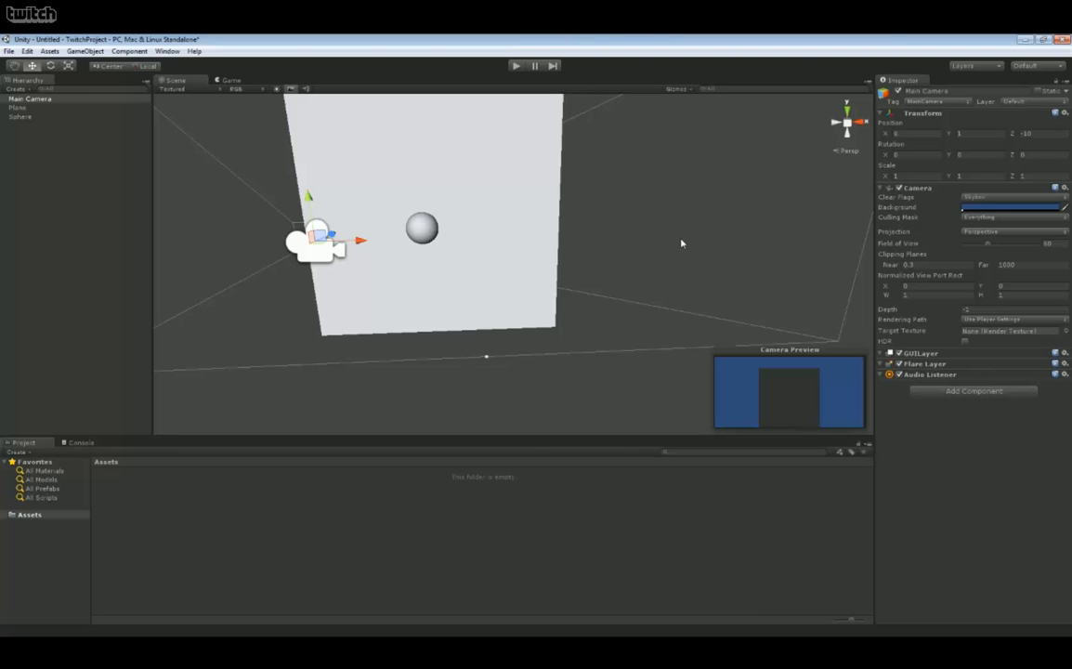
{"action": "left_click_drag", "start_coordinate": [682, 242], "coordinate": [708, 179], "text": "alt"}
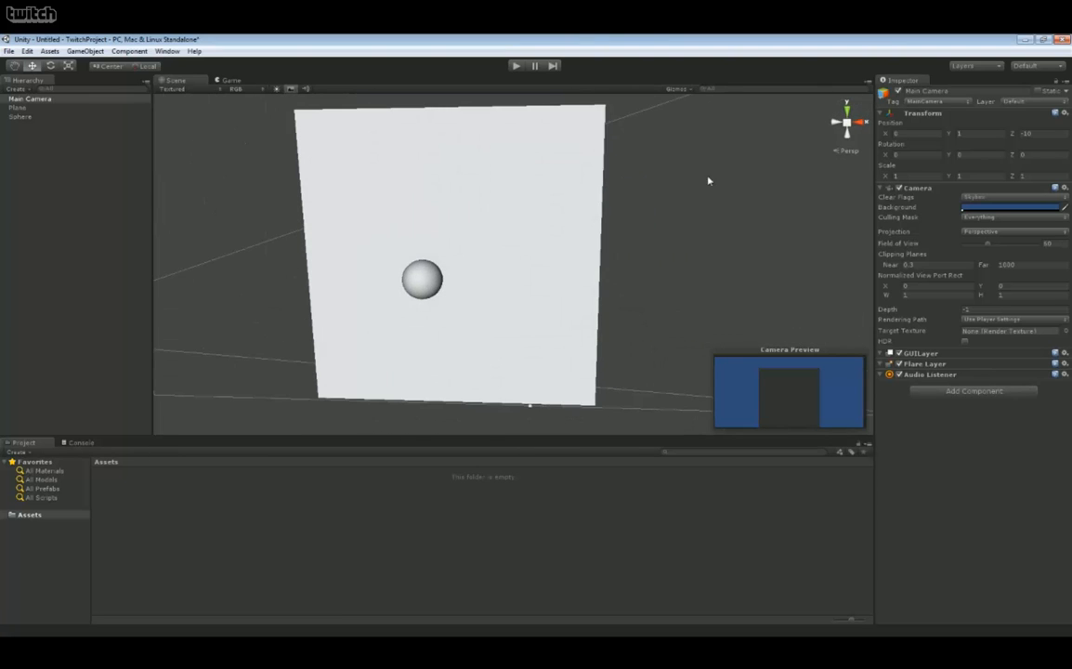
Step: Add a point light to the scene and check its lighting through the Main Camera in the Game view
{"action": "left_click", "coordinate": [24, 89]}
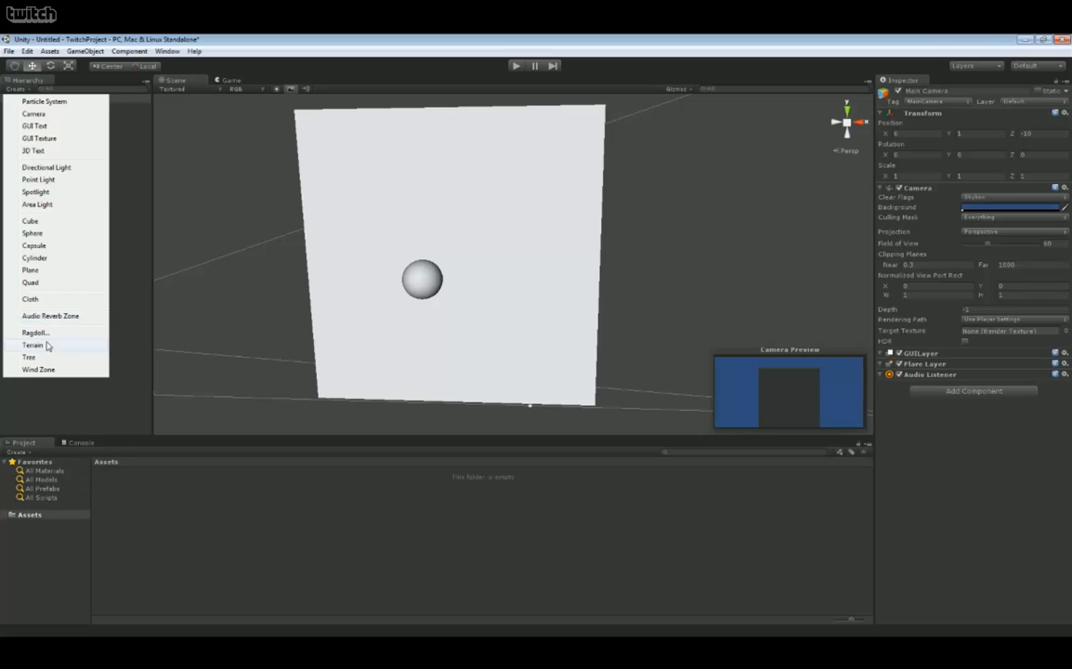
{"action": "left_click", "coordinate": [39, 179]}
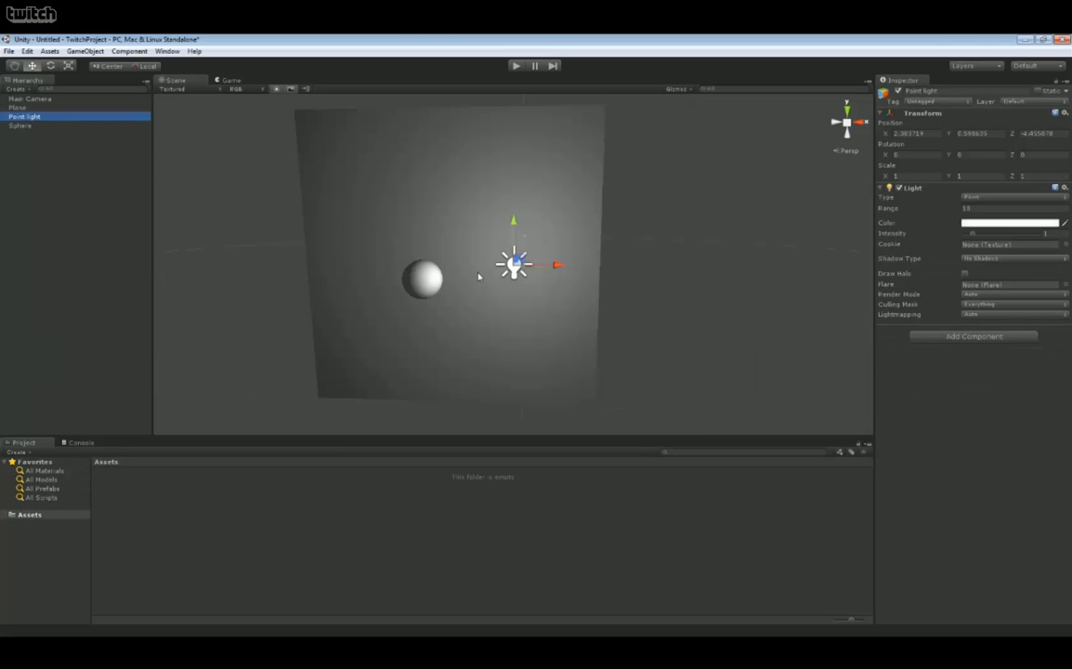
{"action": "right_click_drag", "start_coordinate": [733, 158], "coordinate": [696, 209]}
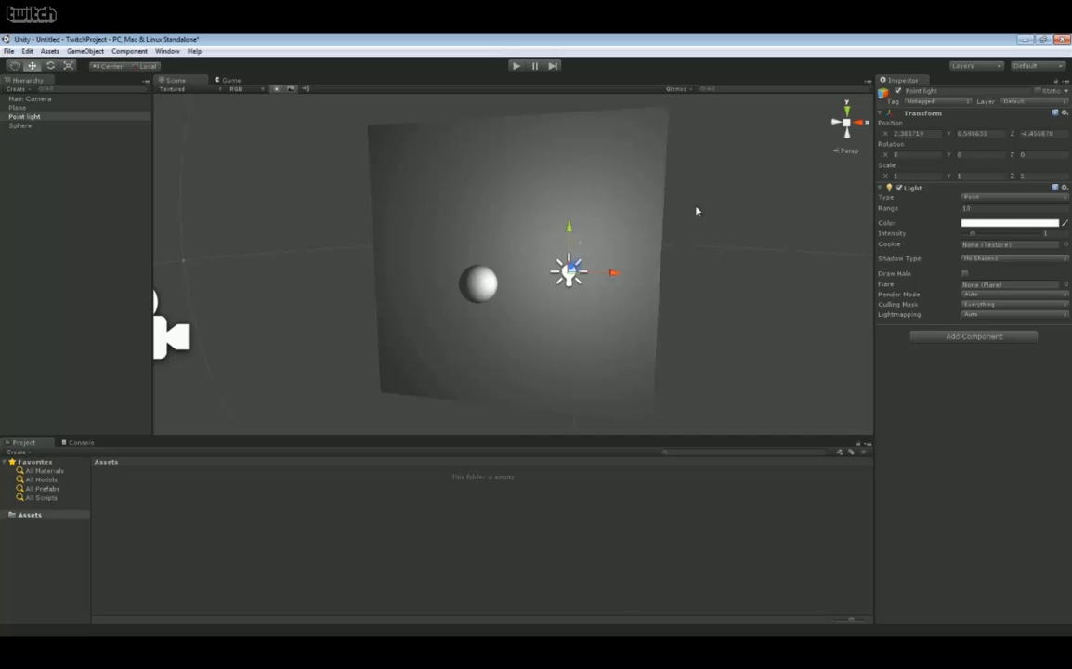
{"action": "left_click", "coordinate": [169, 342]}
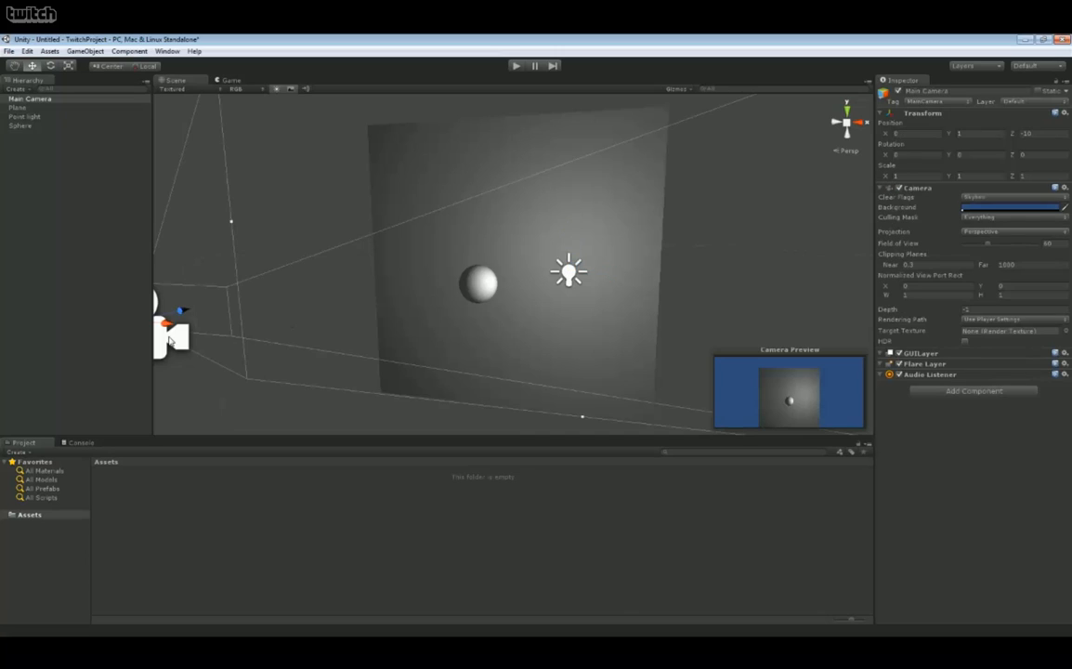
{"action": "left_click", "coordinate": [212, 78]}
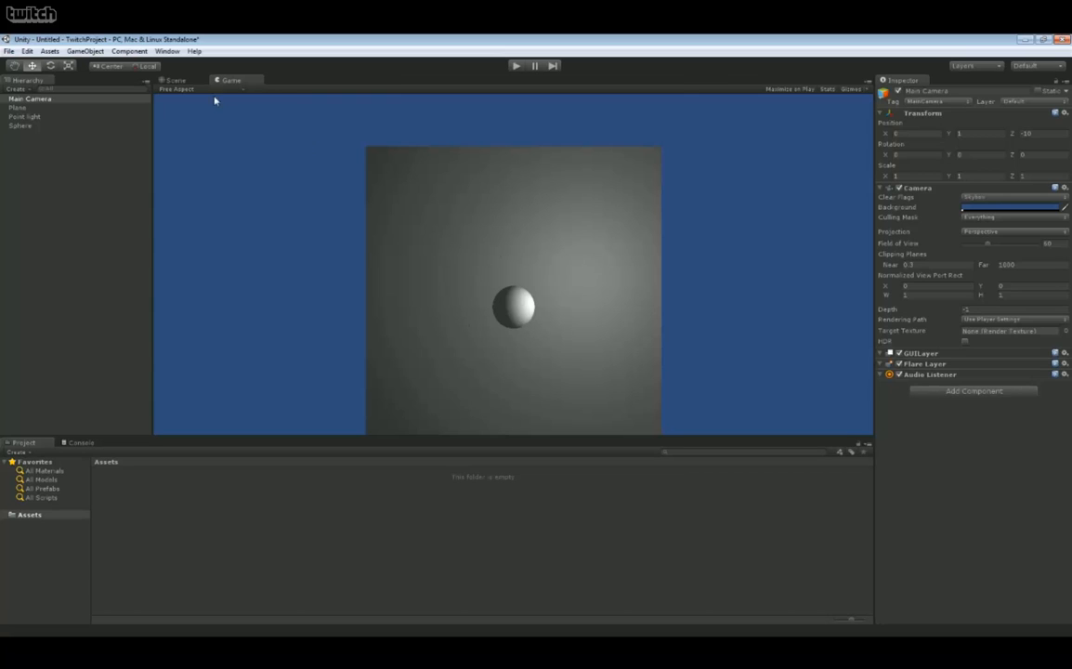
Step: Delete the point light from the scene
{"action": "left_click", "coordinate": [169, 80]}
{"action": "left_click", "coordinate": [23, 116]}
{"action": "right_click", "coordinate": [26, 112]}
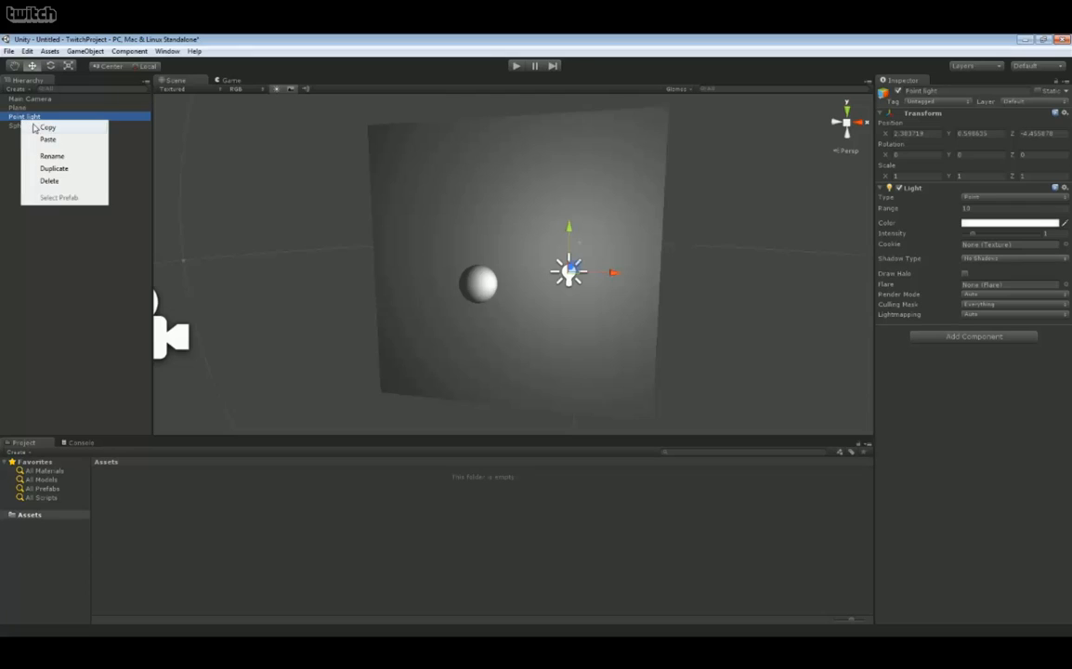
{"action": "left_click", "coordinate": [56, 166]}
Step: Add a directional light to the scene and check its lighting in the Game view
{"action": "left_click", "coordinate": [17, 88]}
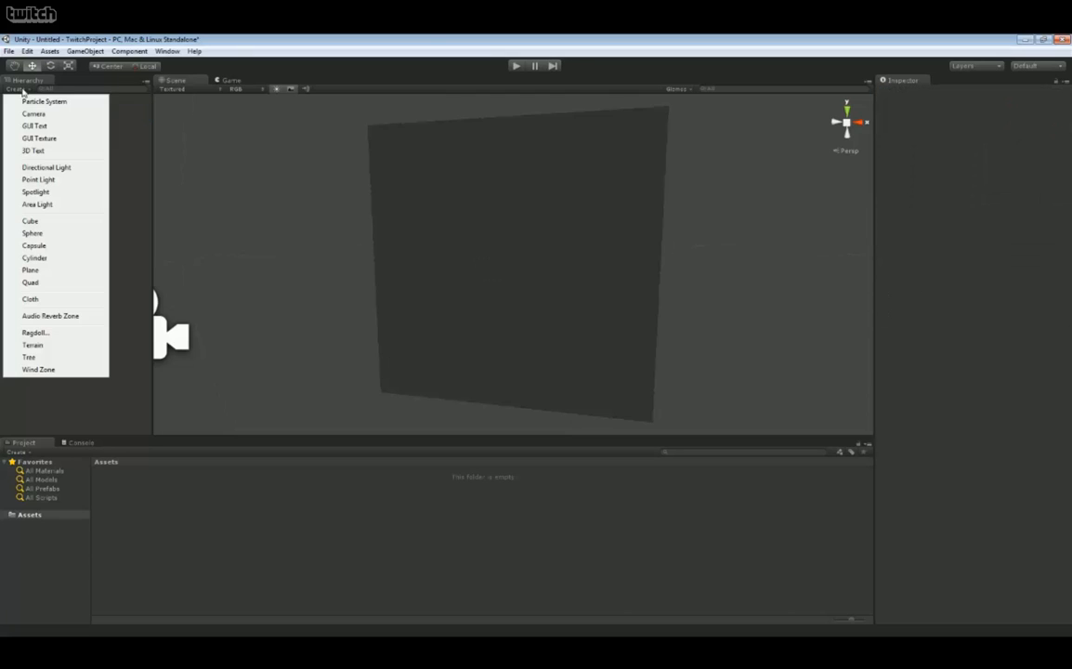
{"action": "left_click", "coordinate": [42, 164]}
{"action": "left_click", "coordinate": [227, 80]}
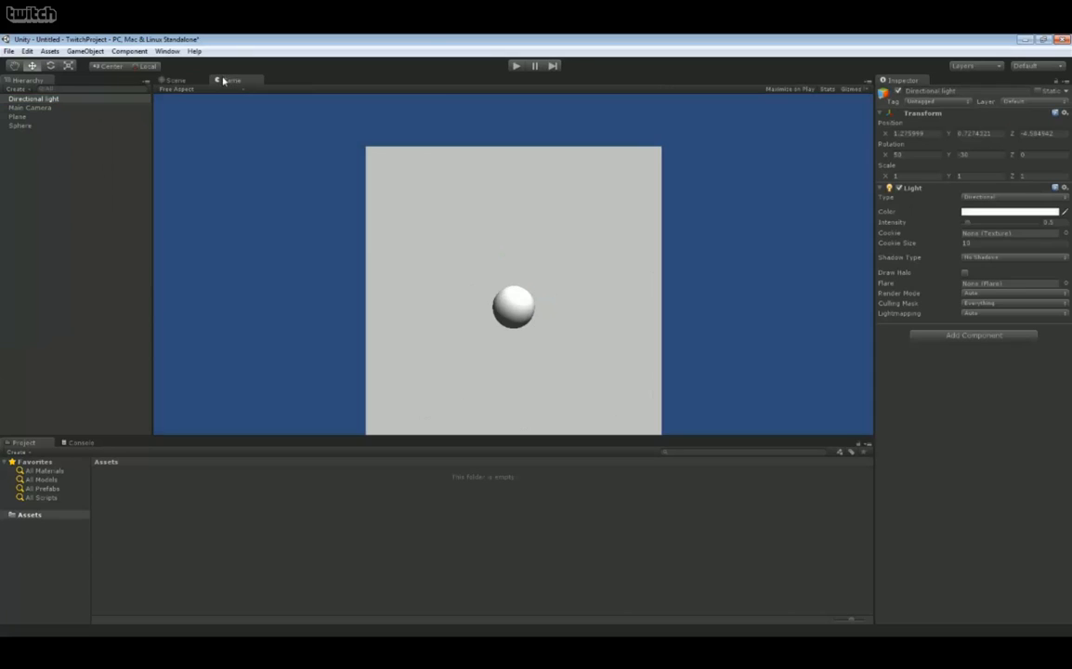
Step: Return to the Scene view and delete the directional light
{"action": "left_click", "coordinate": [169, 80]}
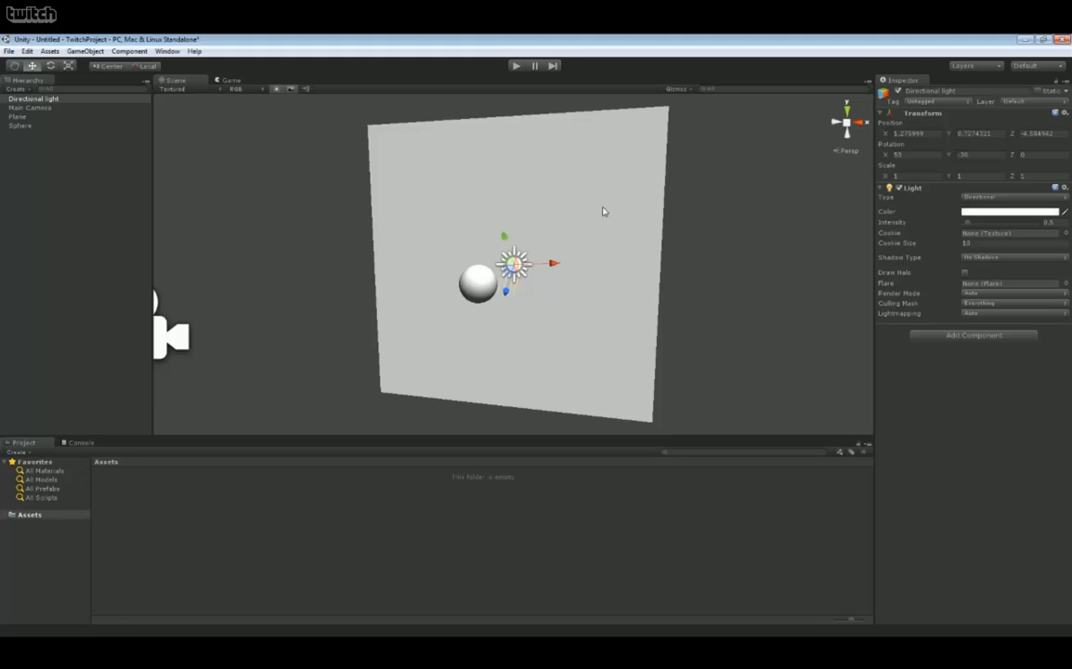
{"action": "left_click_drag", "start_coordinate": [756, 208], "coordinate": [648, 251], "text": "alt"}
{"action": "left_click", "coordinate": [516, 279]}
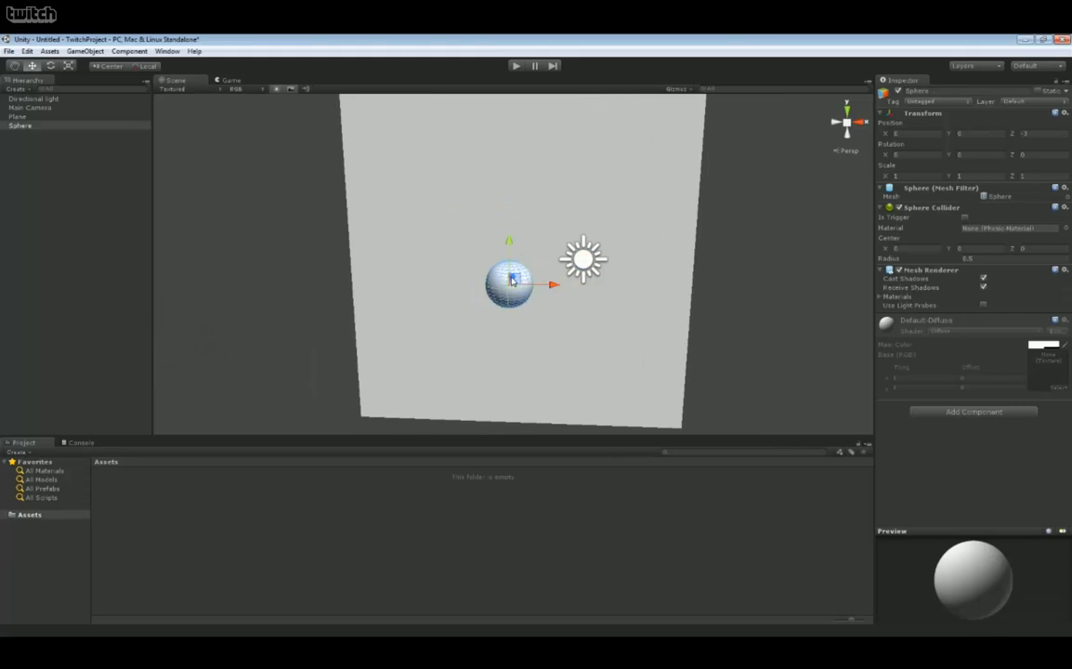
{"action": "left_click", "coordinate": [438, 168]}
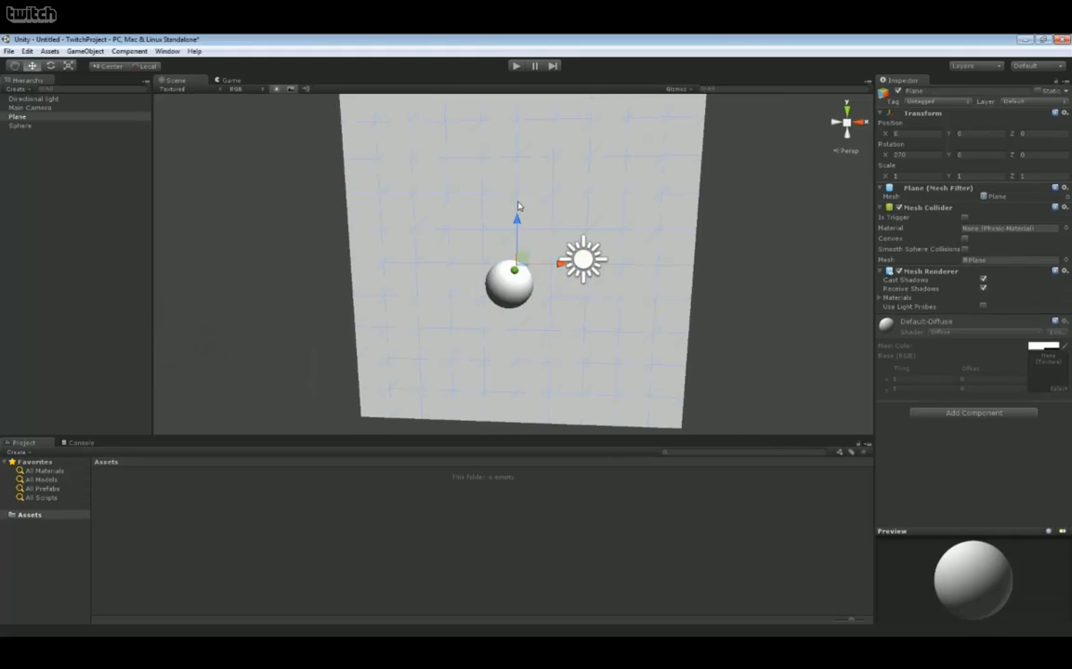
{"action": "left_click", "coordinate": [583, 260]}
{"action": "key", "text": "Delete"}
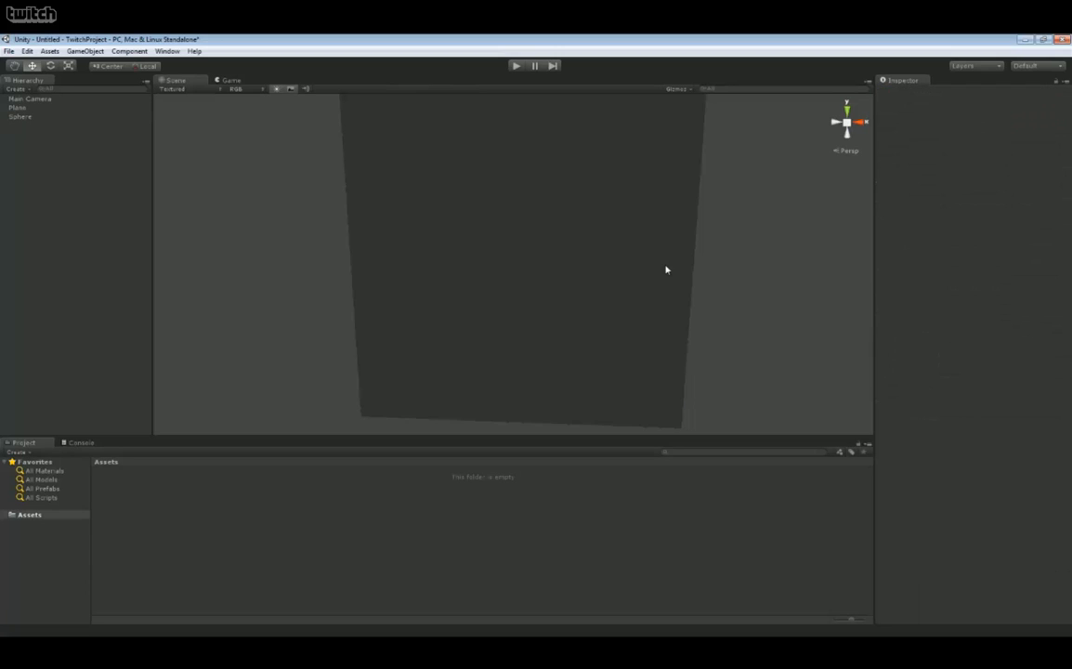
Step: Add a Light component from the Rendering category to the sphere
{"action": "left_click_drag", "start_coordinate": [598, 244], "coordinate": [703, 229], "text": "alt"}
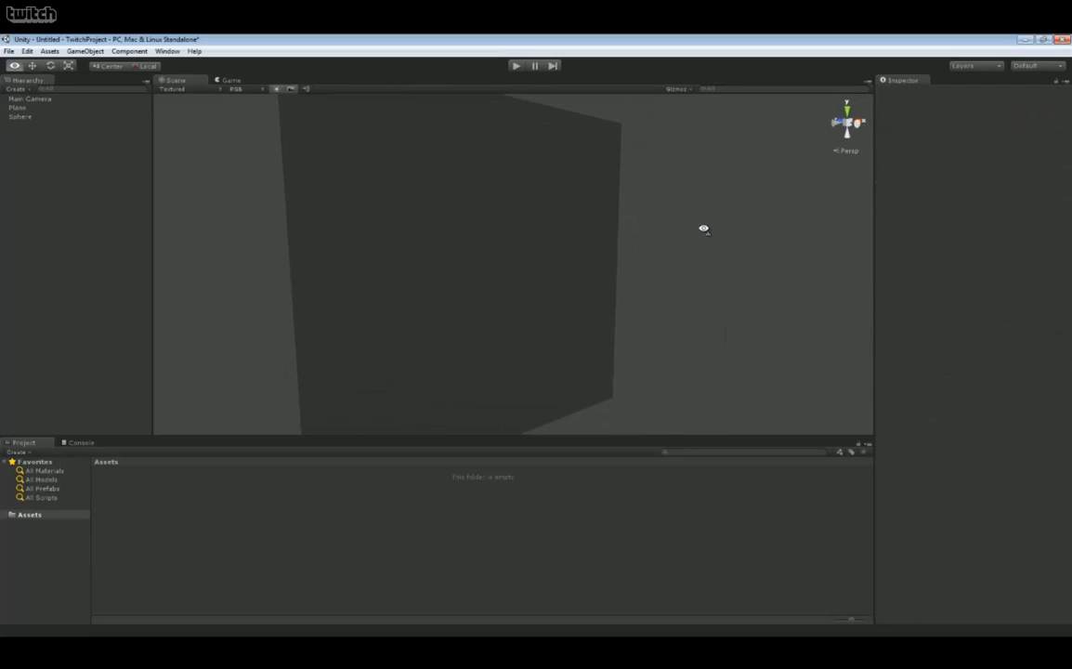
{"action": "left_click", "coordinate": [20, 117]}
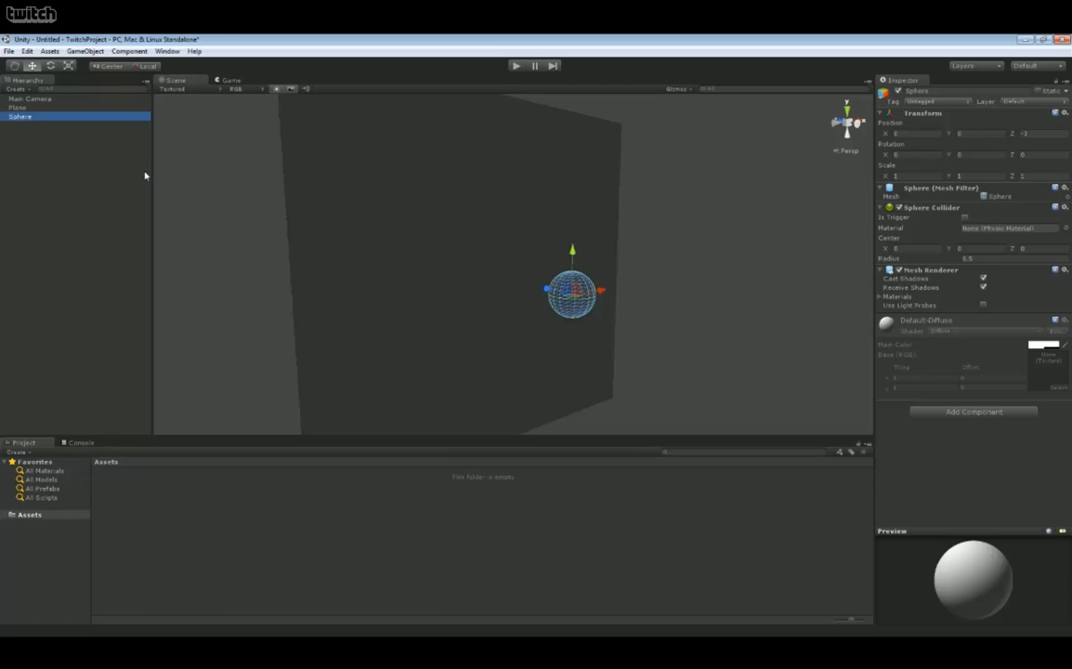
{"action": "left_click", "coordinate": [128, 52]}
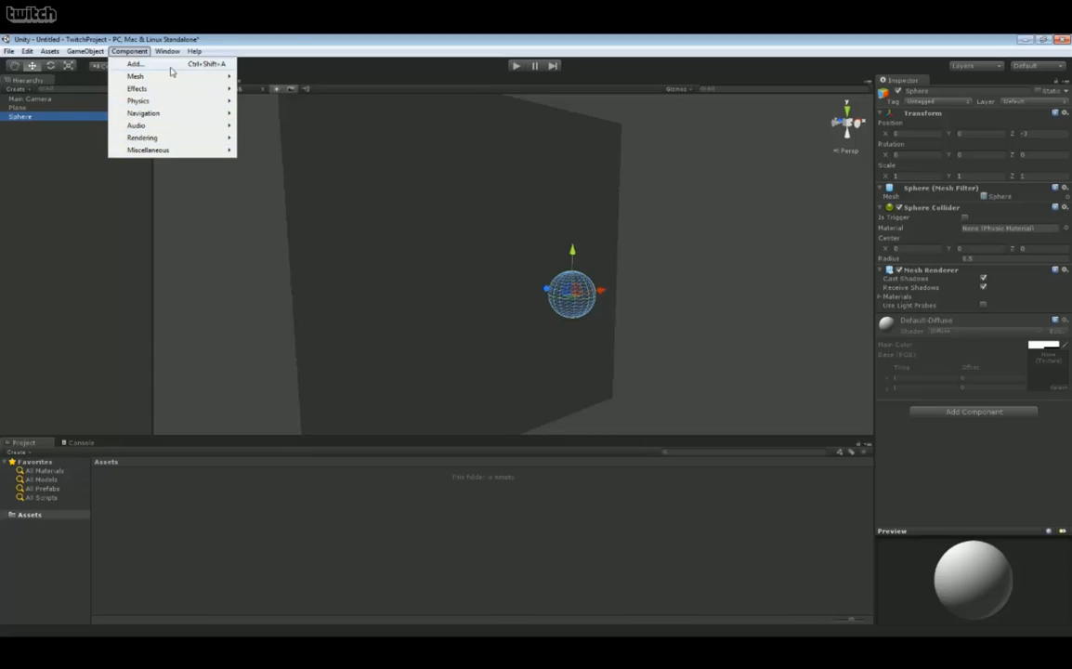
{"action": "key", "text": "Escape"}
{"action": "left_click", "coordinate": [977, 456]}
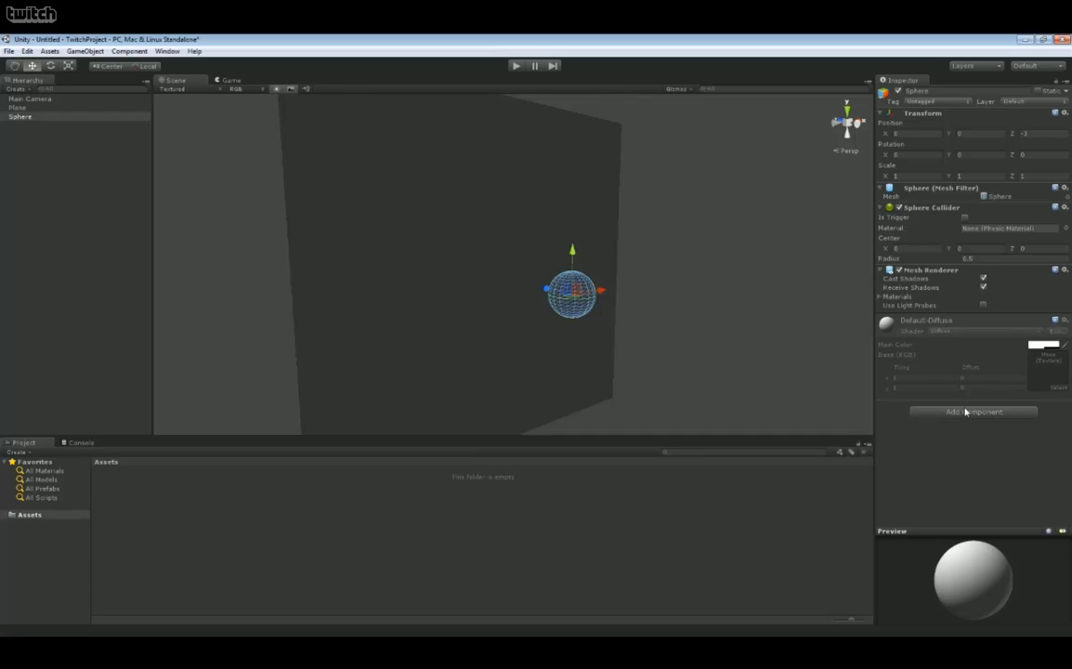
{"action": "left_click", "coordinate": [965, 413]}
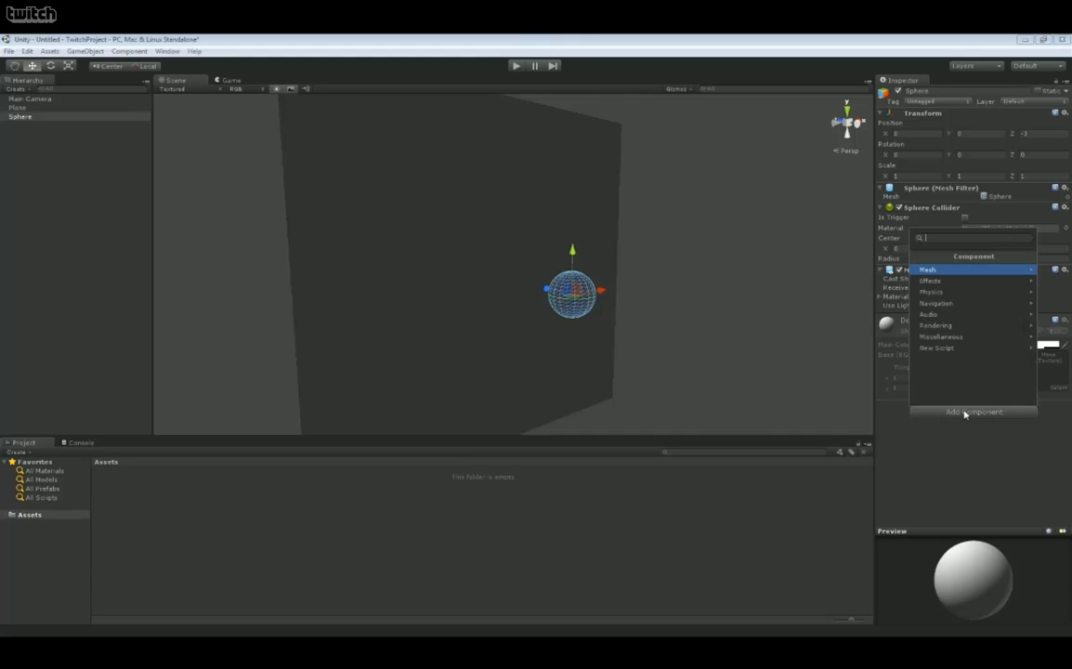
{"action": "left_click", "coordinate": [939, 327]}
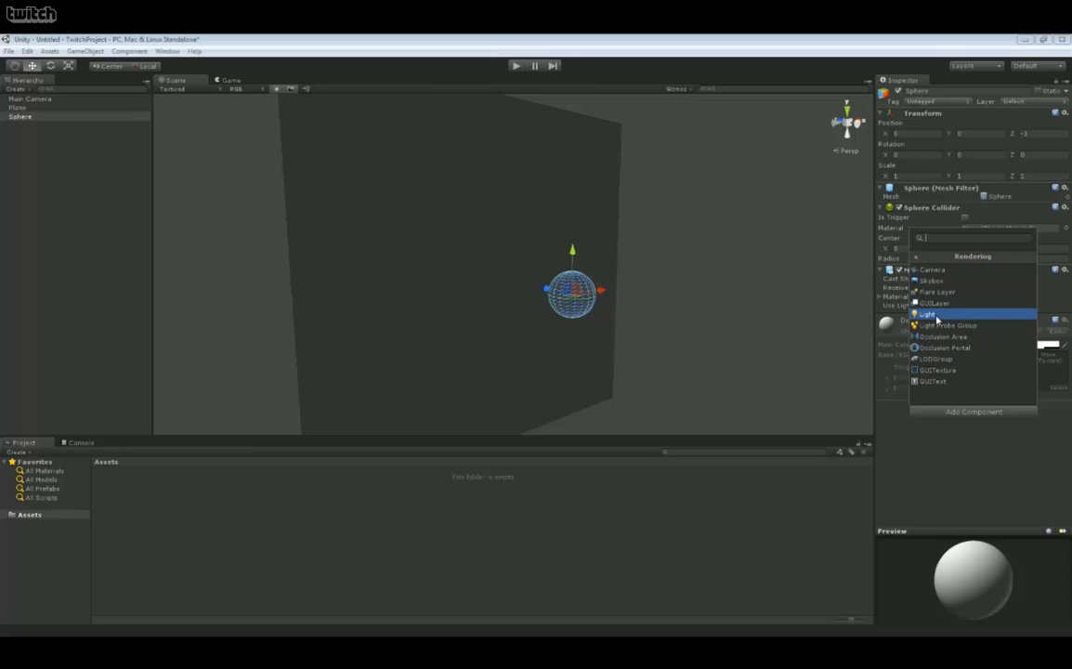
{"action": "left_click", "coordinate": [929, 314]}
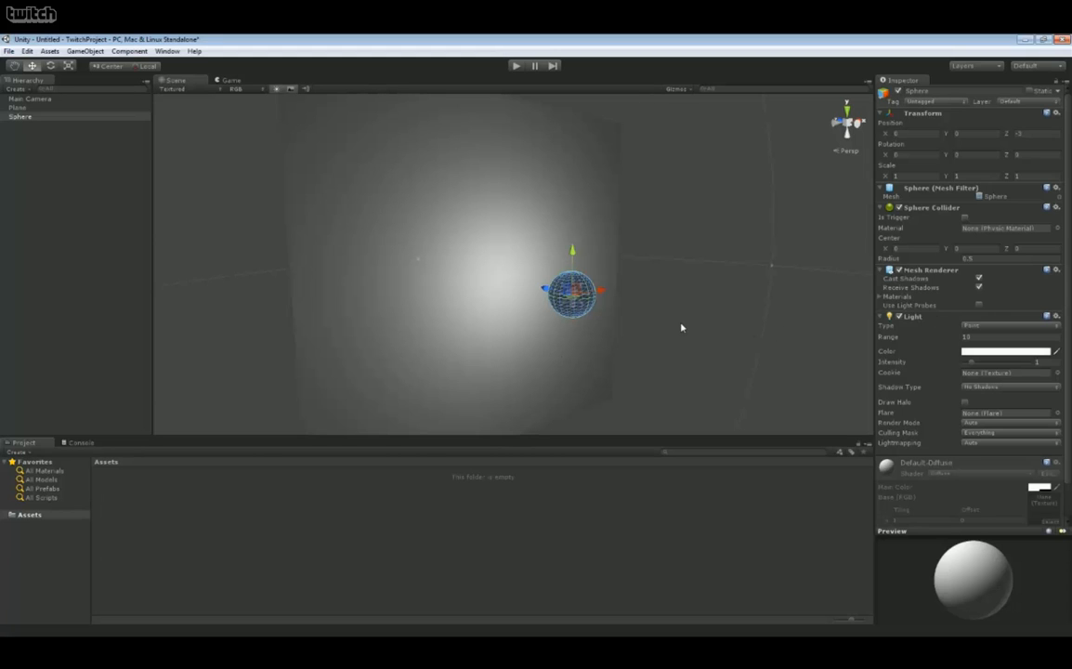
Step: Examine the sphere's light on the plane in the Game view and close up in the Scene view
{"action": "left_click_drag", "start_coordinate": [693, 319], "coordinate": [392, 249], "text": "alt"}
{"action": "left_click", "coordinate": [226, 80]}
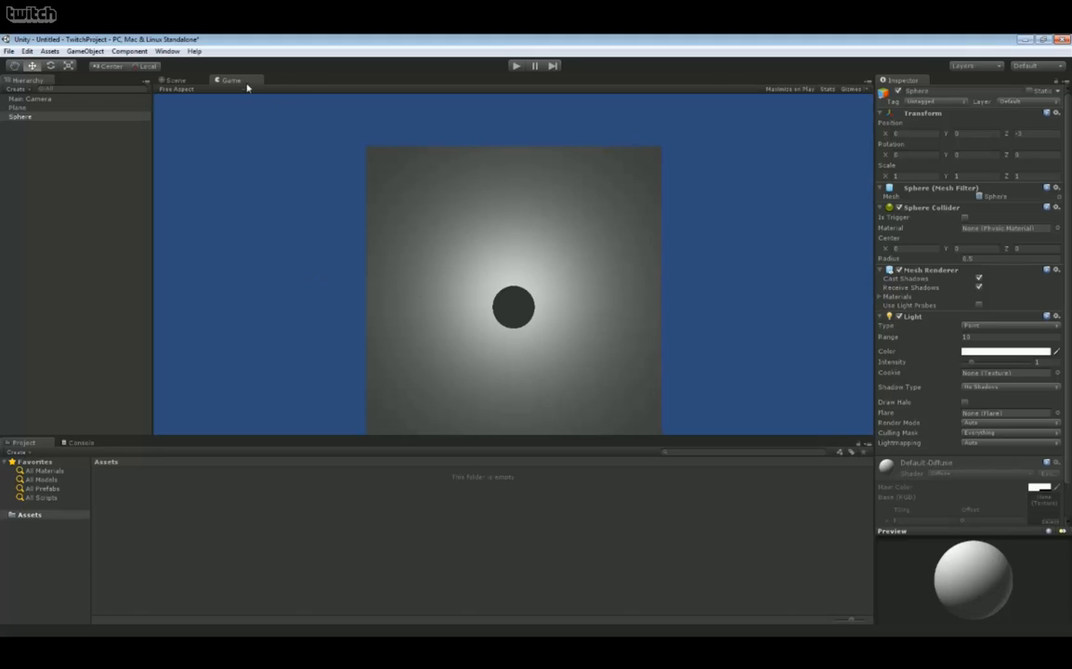
{"action": "left_click", "coordinate": [171, 80]}
{"action": "left_click_drag", "start_coordinate": [368, 215], "coordinate": [244, 213], "text": "alt"}
{"action": "scroll", "coordinate": [244, 212], "scroll_direction": "up", "scroll_amount": 8, "text": "alt"}
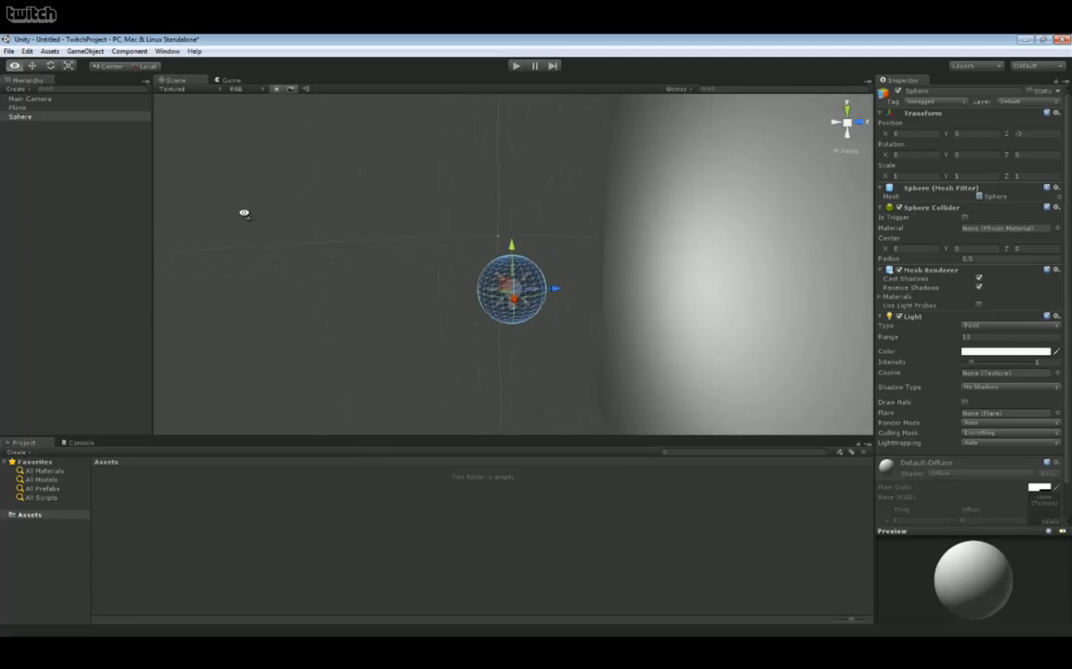
{"action": "key", "text": "w"}
{"action": "right_click_drag", "start_coordinate": [245, 213], "coordinate": [233, 243]}
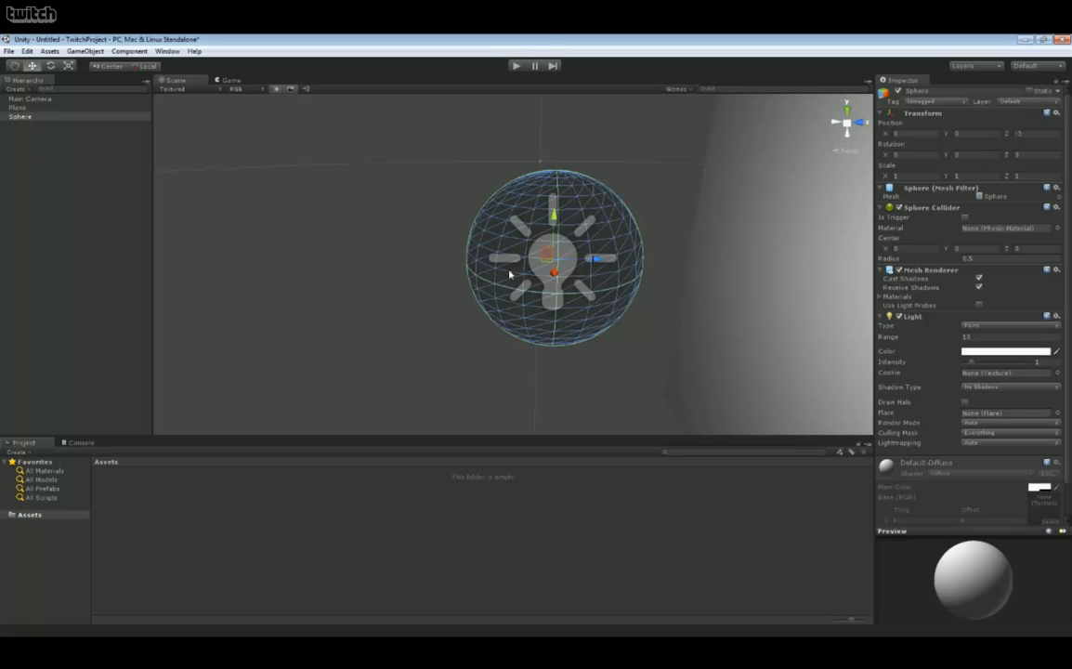
Step: Remove the Sphere Collider component from the sphere and undo the removal
{"action": "left_click_drag", "start_coordinate": [400, 218], "coordinate": [507, 213], "text": "alt"}
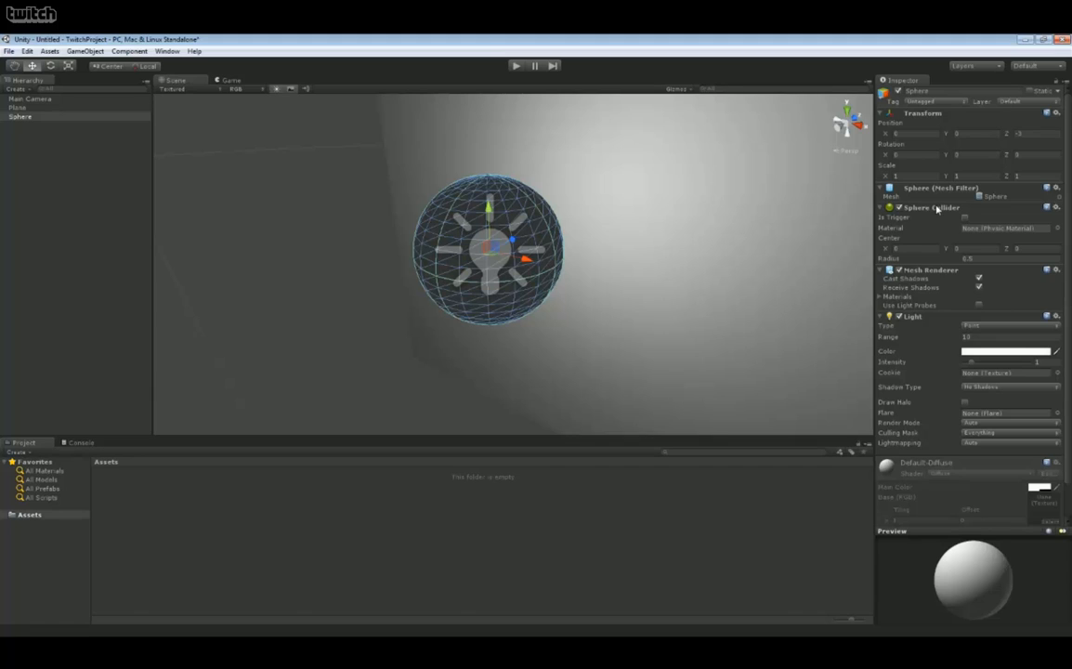
{"action": "right_click", "coordinate": [936, 208]}
{"action": "left_click", "coordinate": [962, 230]}
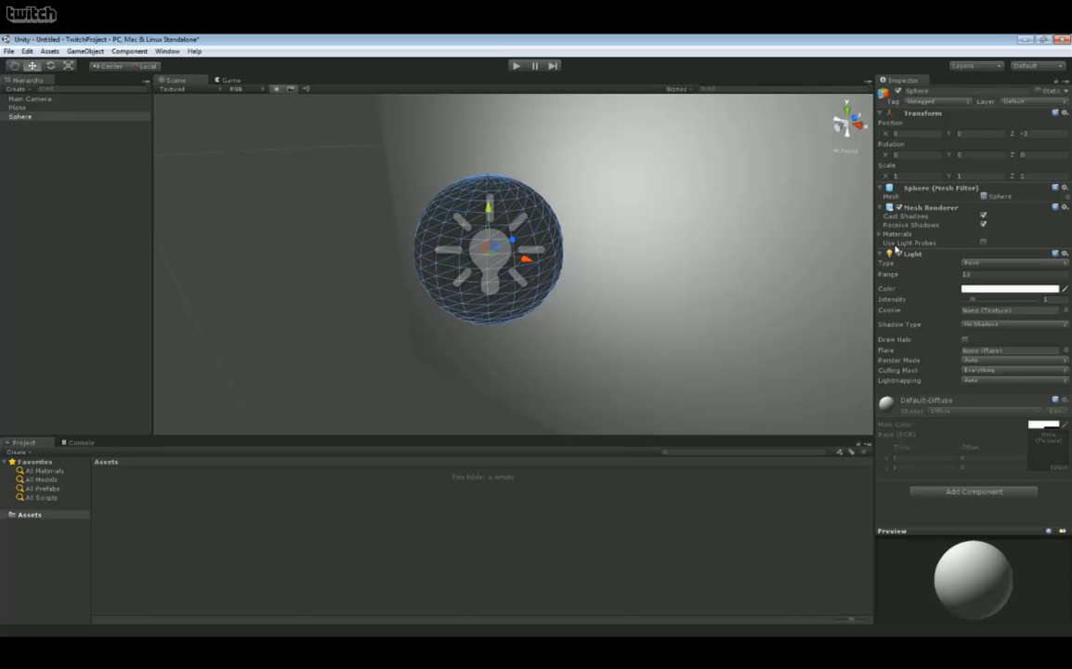
{"action": "key", "text": "ctrl+z"}
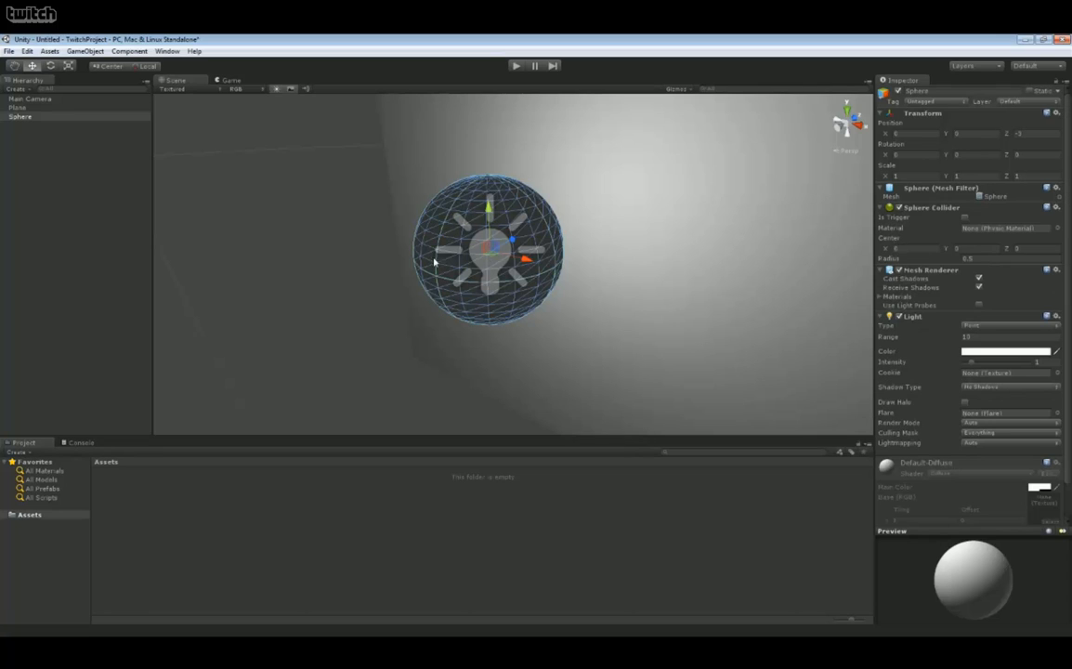
Step: Replace the sphere's Sphere Collider with a Capsule Collider from the Physics category and increase the capsule's height beyond the sphere
{"action": "right_click", "coordinate": [947, 207]}
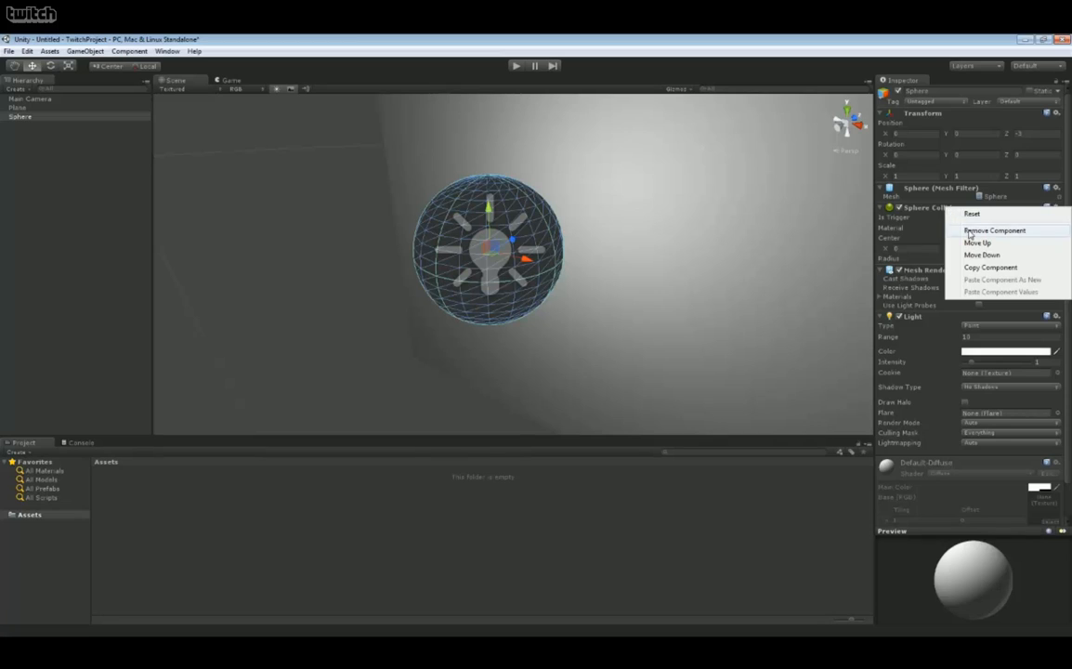
{"action": "left_click", "coordinate": [970, 230]}
{"action": "left_click", "coordinate": [1000, 492]}
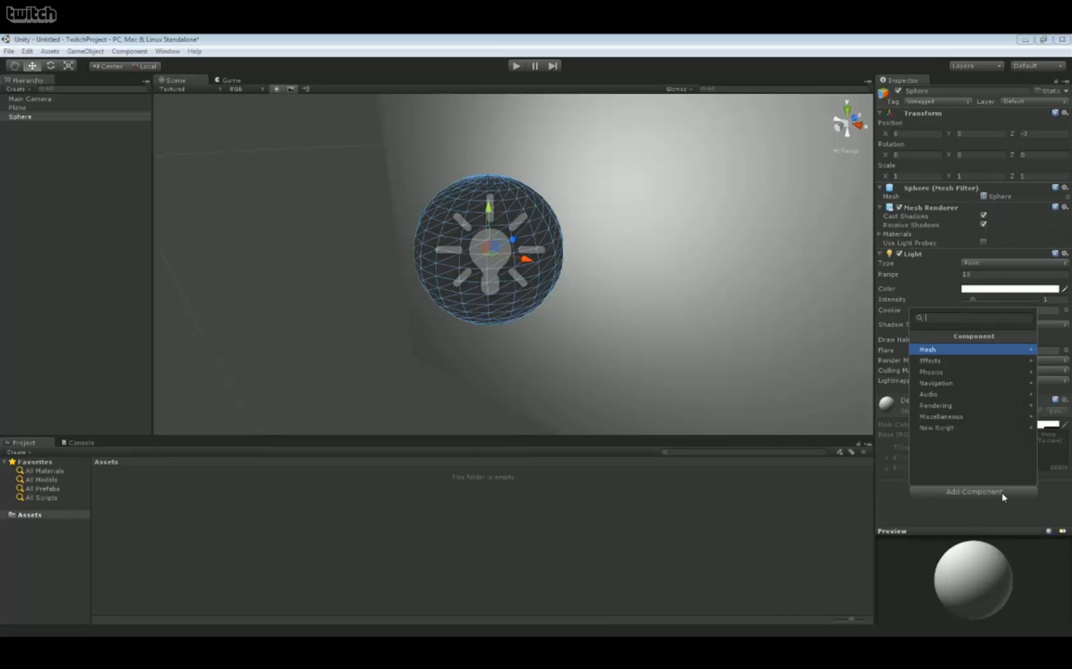
{"action": "left_click", "coordinate": [934, 372]}
{"action": "left_click", "coordinate": [940, 393]}
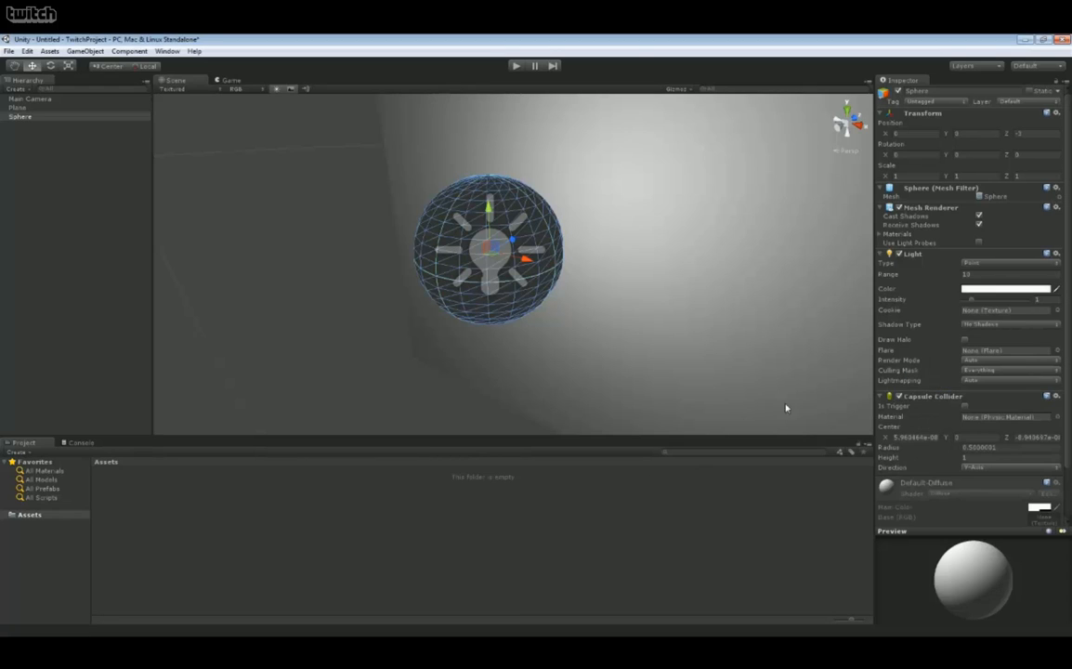
{"action": "scroll", "coordinate": [1022, 362], "scroll_direction": "down", "scroll_amount": 2}
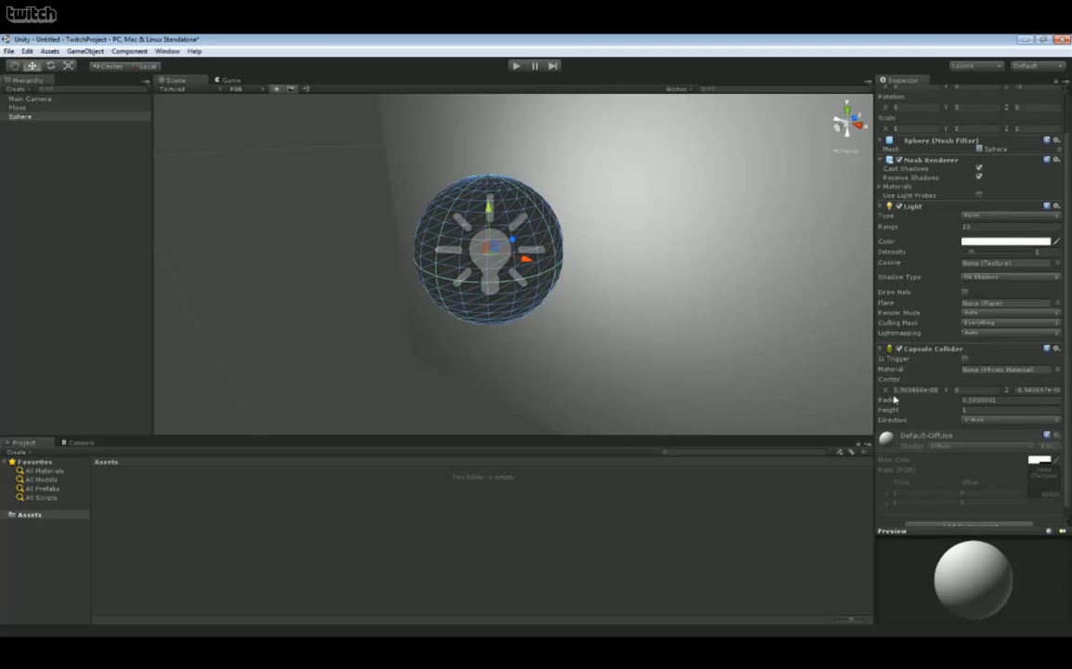
{"action": "left_click_drag", "start_coordinate": [893, 409], "coordinate": [711, 340]}
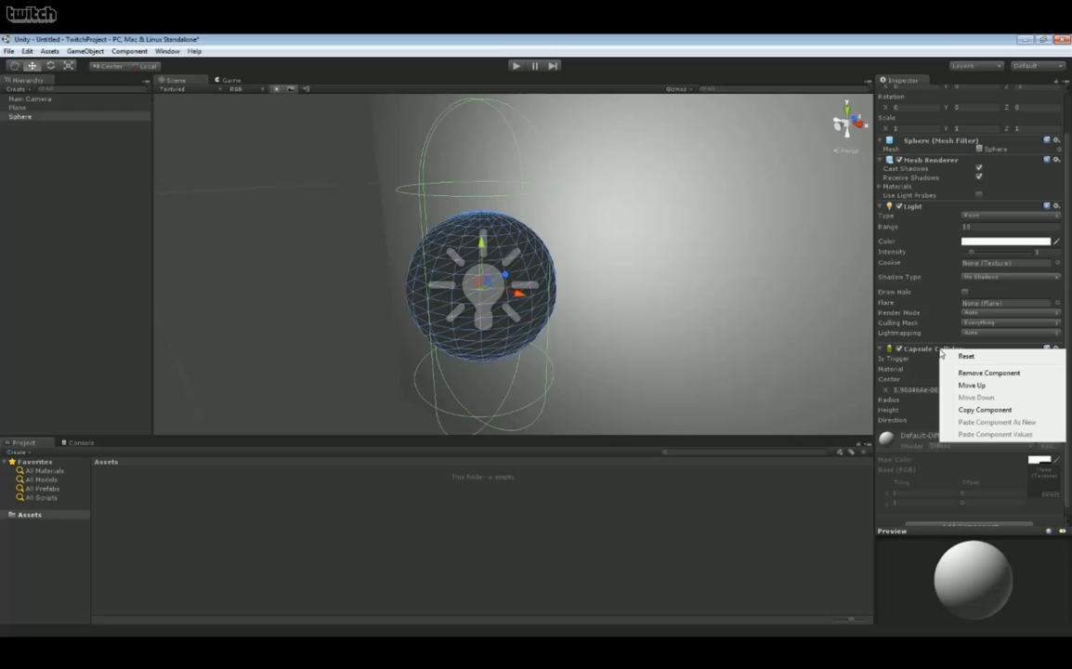
Step: Replace the sphere's Capsule Collider with a Box Collider from the Physics category and inspect its outline around the sphere
{"action": "left_click", "coordinate": [965, 373]}
{"action": "left_click", "coordinate": [971, 492]}
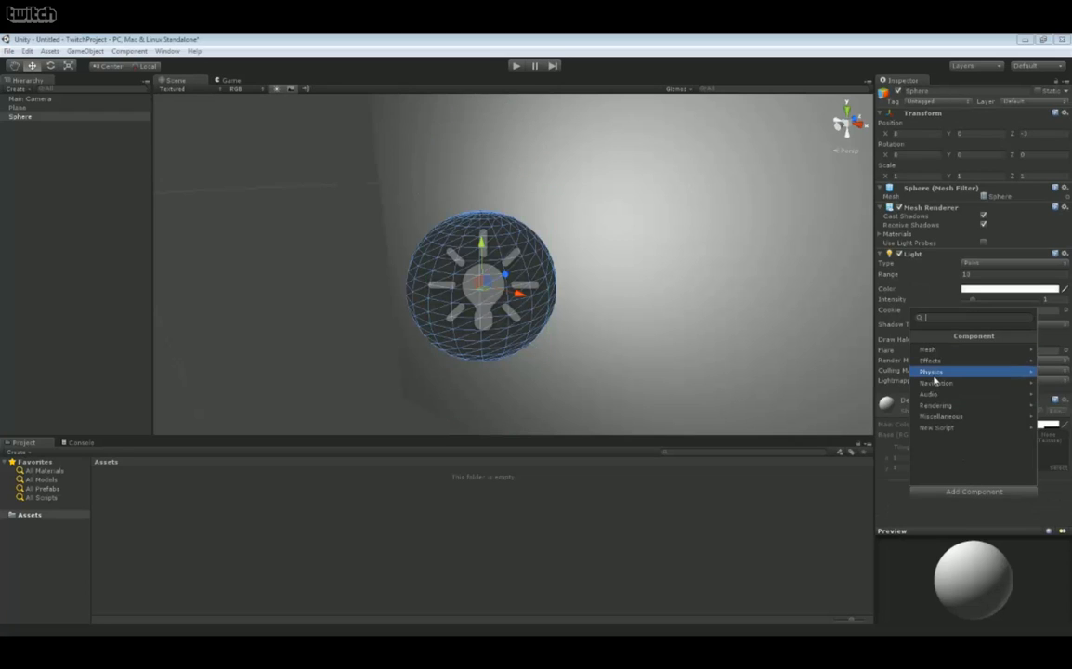
{"action": "left_click", "coordinate": [932, 371]}
{"action": "left_click", "coordinate": [933, 372]}
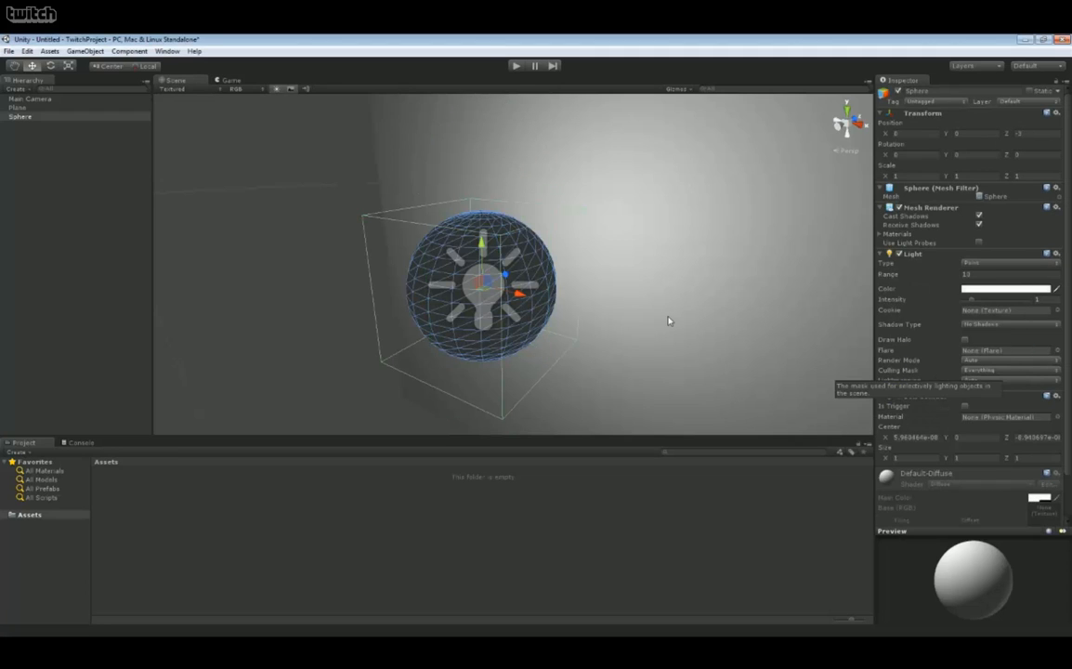
{"action": "mouse_move", "coordinate": [667, 317]}
{"action": "right_mouse_down"}
{"action": "mouse_move", "coordinate": [689, 316]}
{"action": "mouse_move", "coordinate": [669, 309]}
{"action": "mouse_move", "coordinate": [658, 318]}
{"action": "right_mouse_up"}
{"action": "key", "text": "f"}
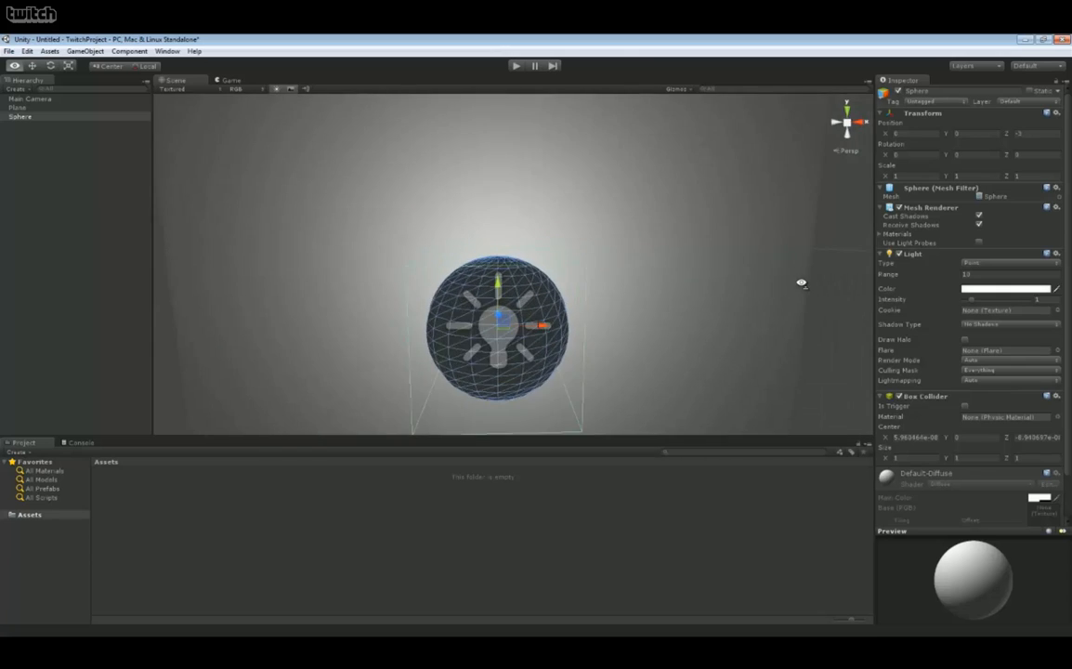
{"action": "left_click_drag", "start_coordinate": [799, 283], "coordinate": [761, 314], "text": "alt"}
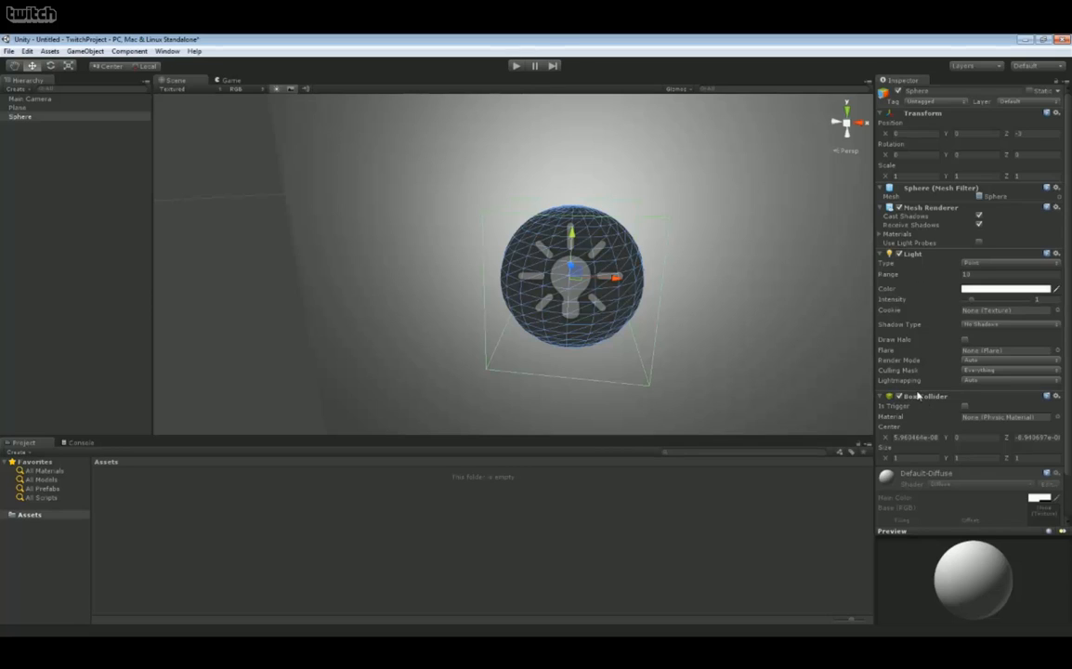
{"action": "right_click_drag", "start_coordinate": [760, 242], "coordinate": [765, 234]}
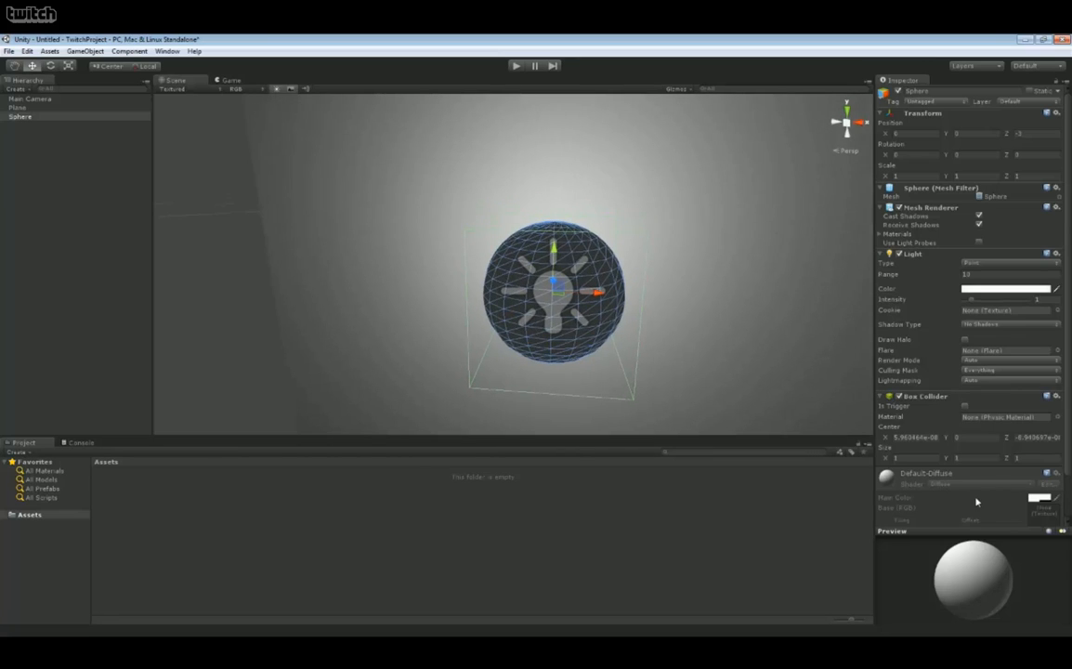
Step: Try to add a second Light component from the Rendering category to the sphere
{"action": "scroll", "coordinate": [959, 350], "scroll_direction": "down", "scroll_amount": 2}
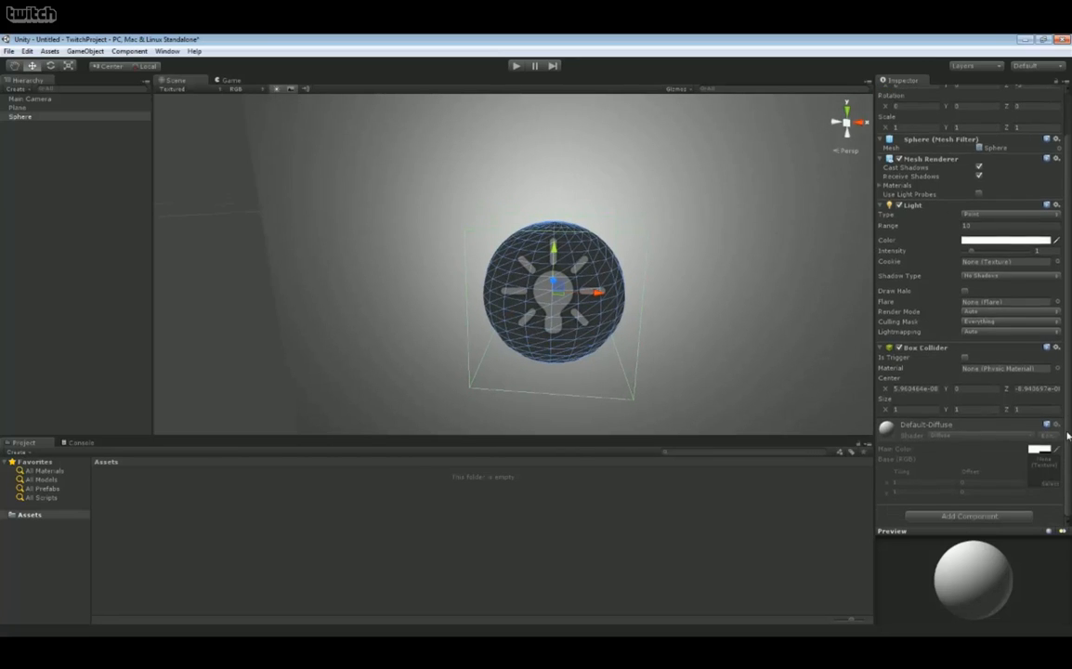
{"action": "left_click", "coordinate": [966, 517]}
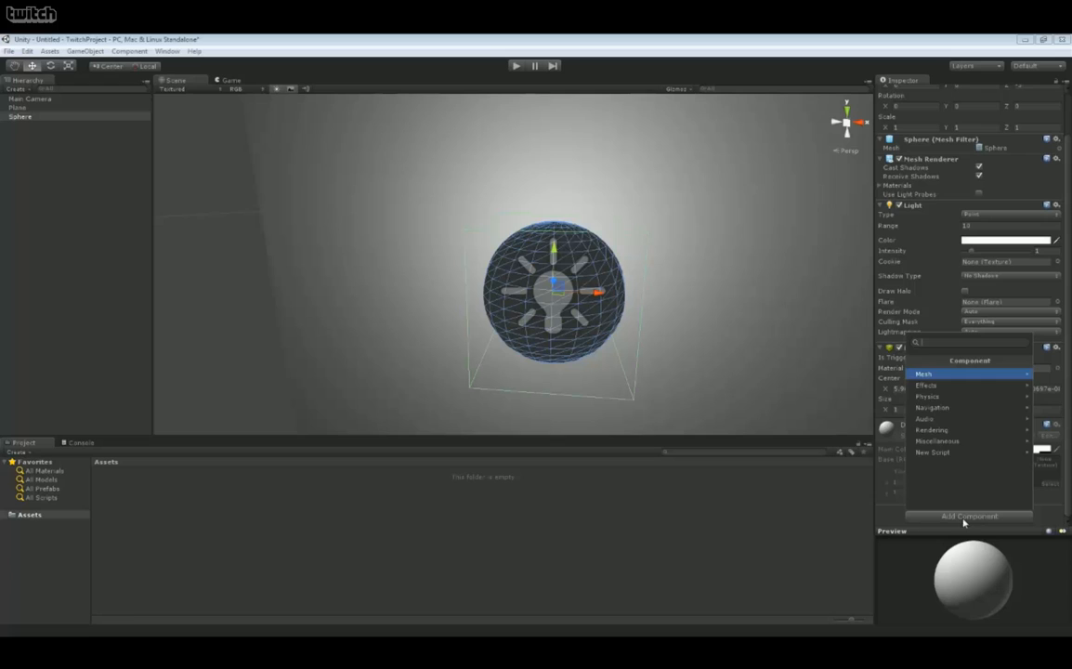
{"action": "left_click", "coordinate": [934, 430]}
{"action": "left_click", "coordinate": [924, 419]}
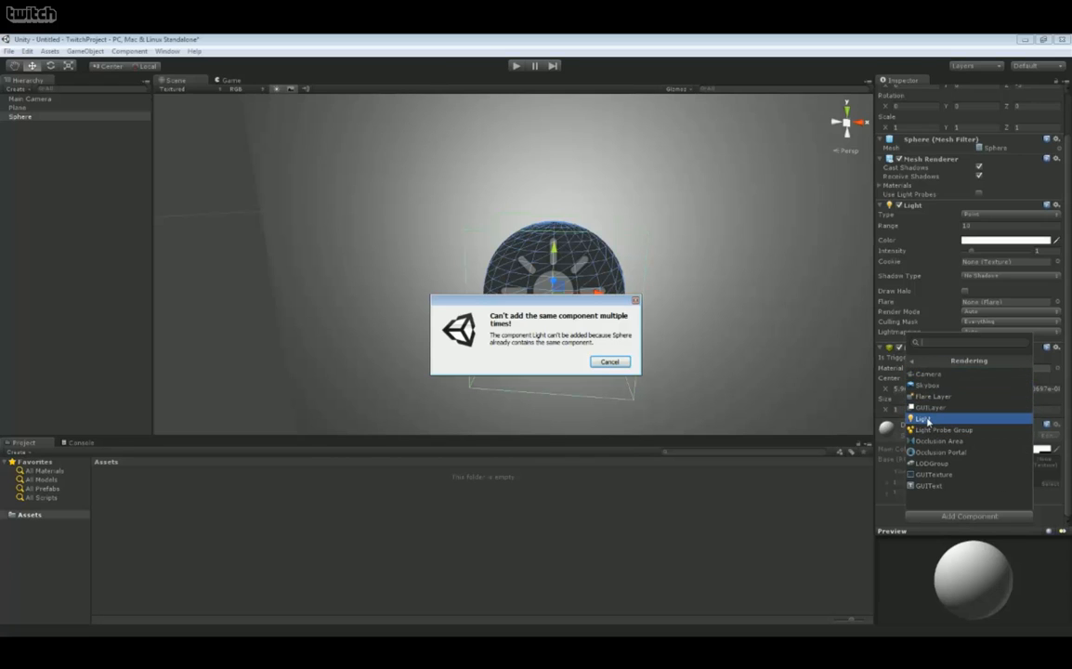
{"action": "left_click", "coordinate": [608, 363]}
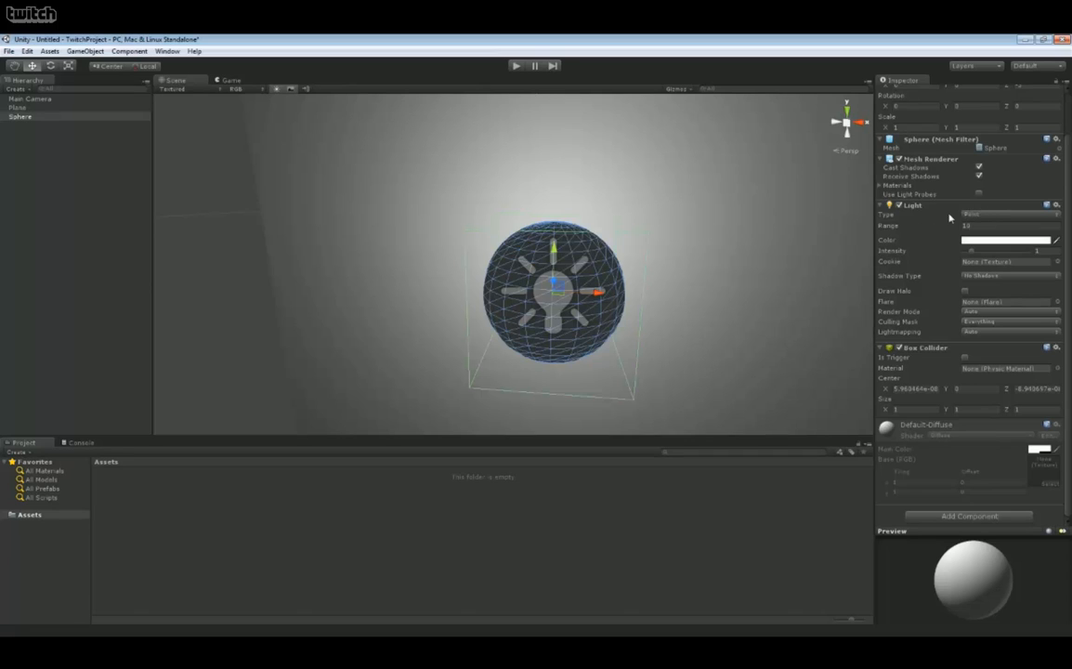
Step: Set the sphere's Light type to Directional and its color to bright red
{"action": "left_click", "coordinate": [989, 215]}
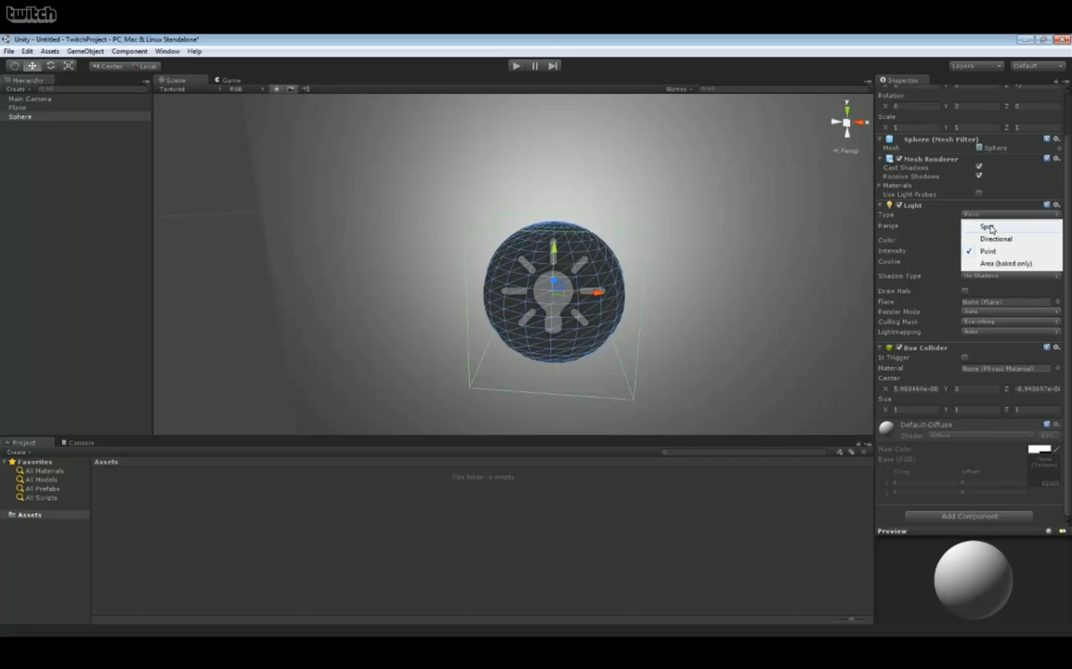
{"action": "left_click", "coordinate": [988, 237]}
{"action": "left_click", "coordinate": [992, 234]}
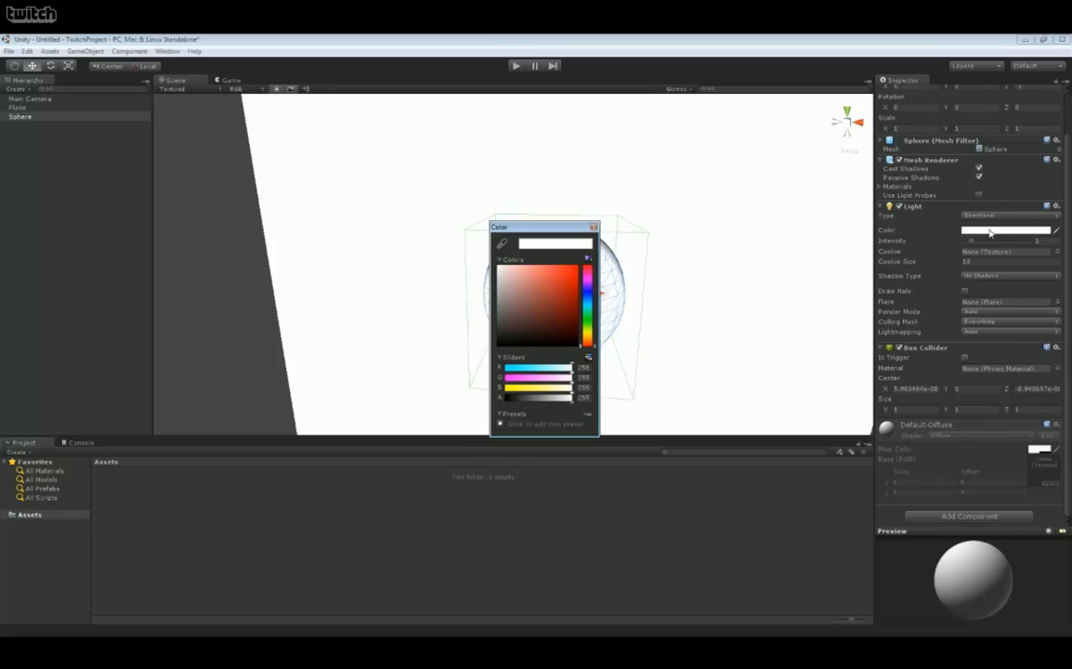
{"action": "left_click", "coordinate": [569, 272]}
{"action": "left_click", "coordinate": [594, 227]}
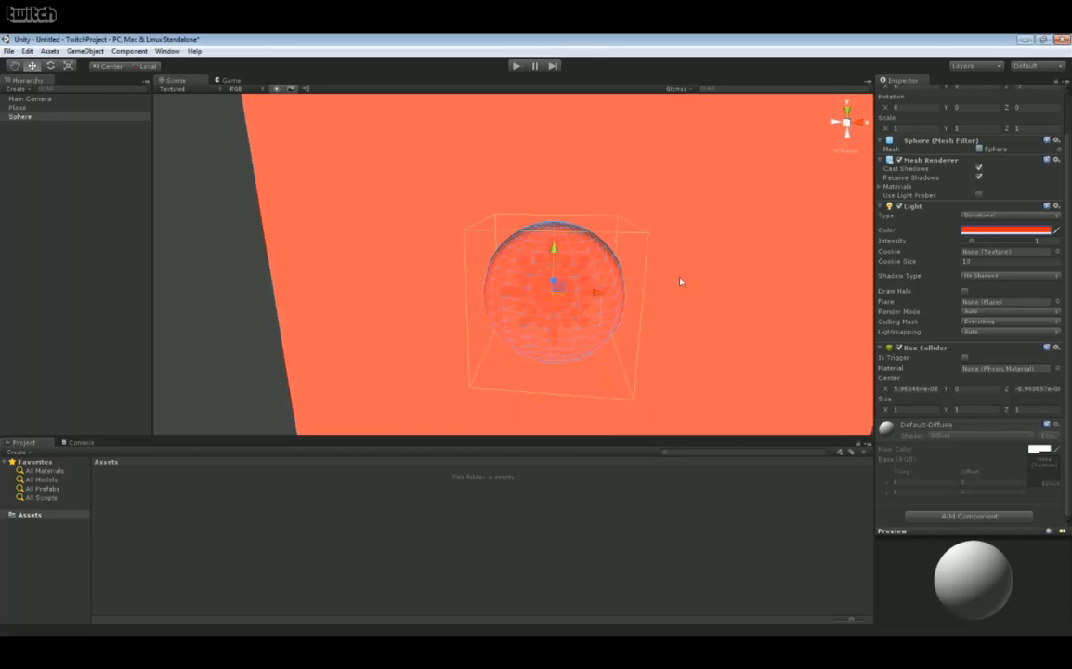
Step: Check the red light in the Game view, return to the Scene view and undo the light's color and type changes
{"action": "left_click", "coordinate": [228, 80]}
{"action": "left_click", "coordinate": [174, 79]}
{"action": "key", "text": "ctrl+z"}
{"action": "key", "text": "ctrl+z"}
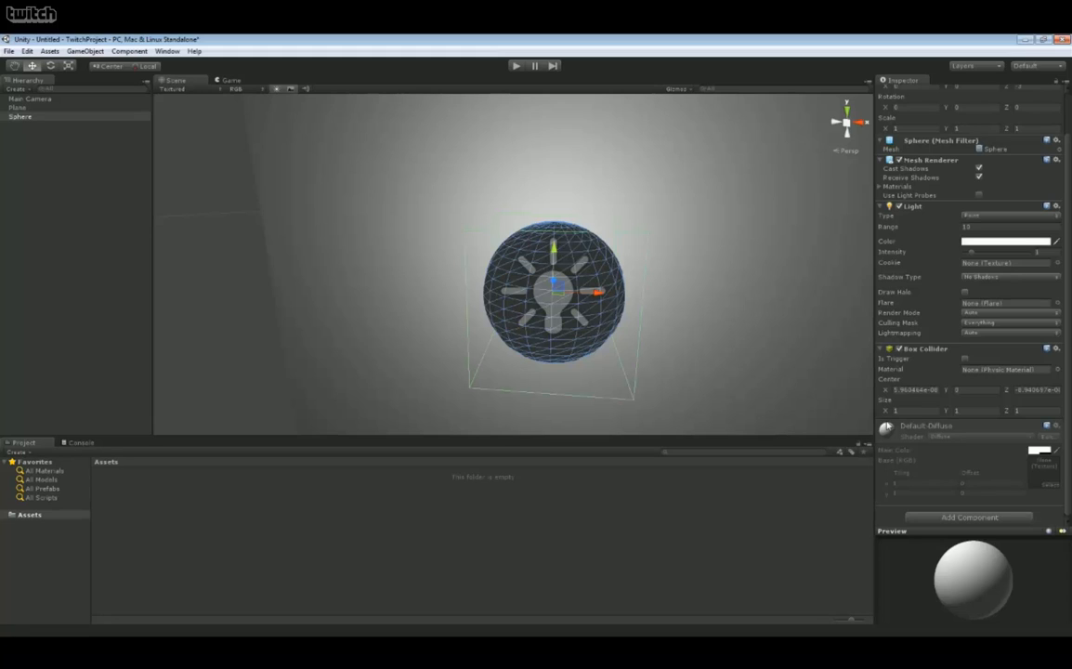
Step: Browse the Rendering and Miscellaneous component categories and add a Particle System from the Effects category to the sphere
{"action": "left_click_drag", "start_coordinate": [1069, 454], "coordinate": [1069, 462]}
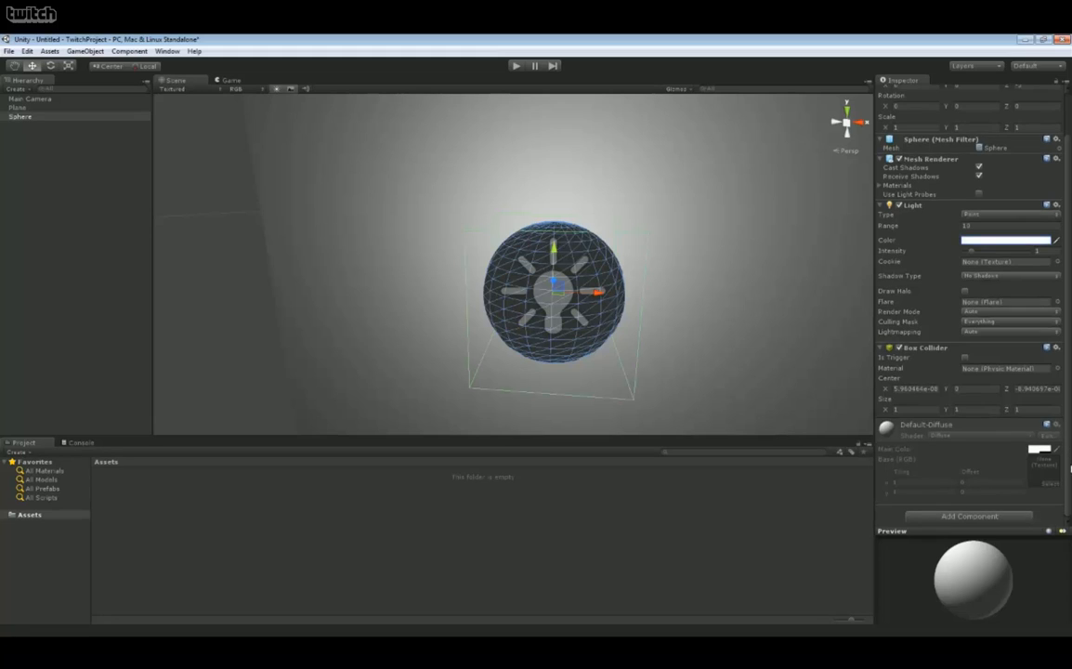
{"action": "left_click", "coordinate": [965, 518]}
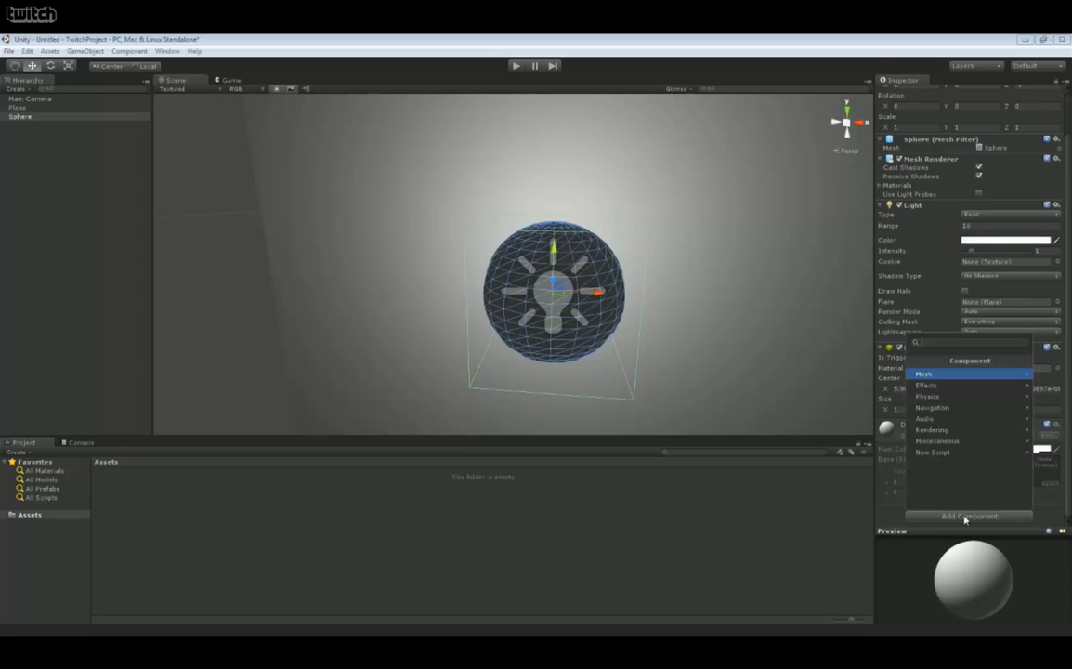
{"action": "left_click", "coordinate": [932, 430]}
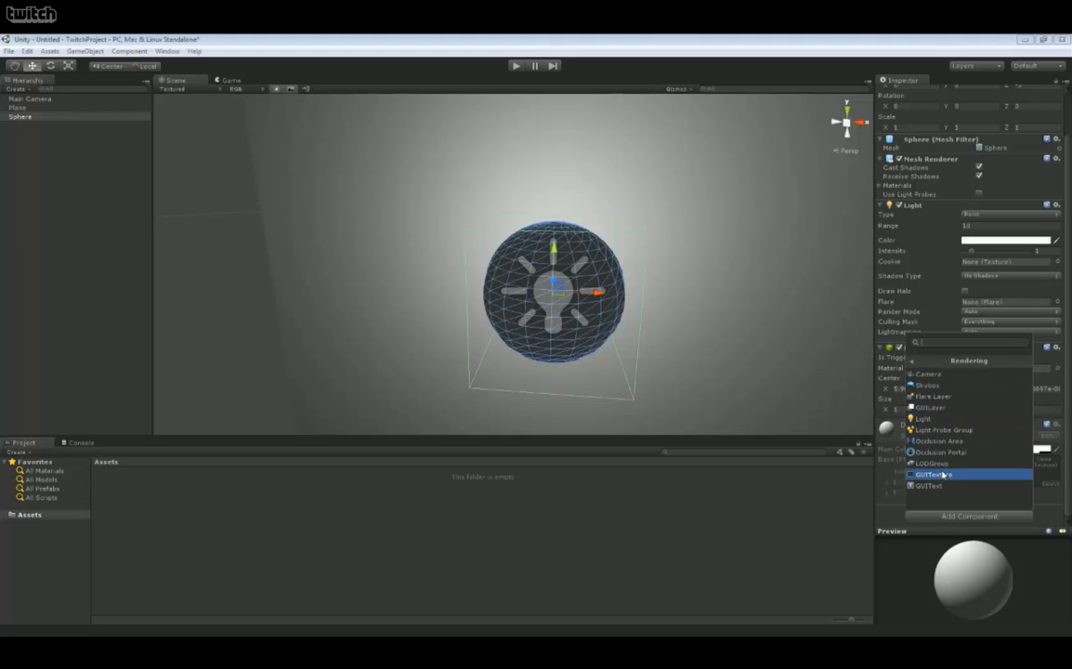
{"action": "left_click", "coordinate": [911, 361]}
{"action": "left_click", "coordinate": [938, 449]}
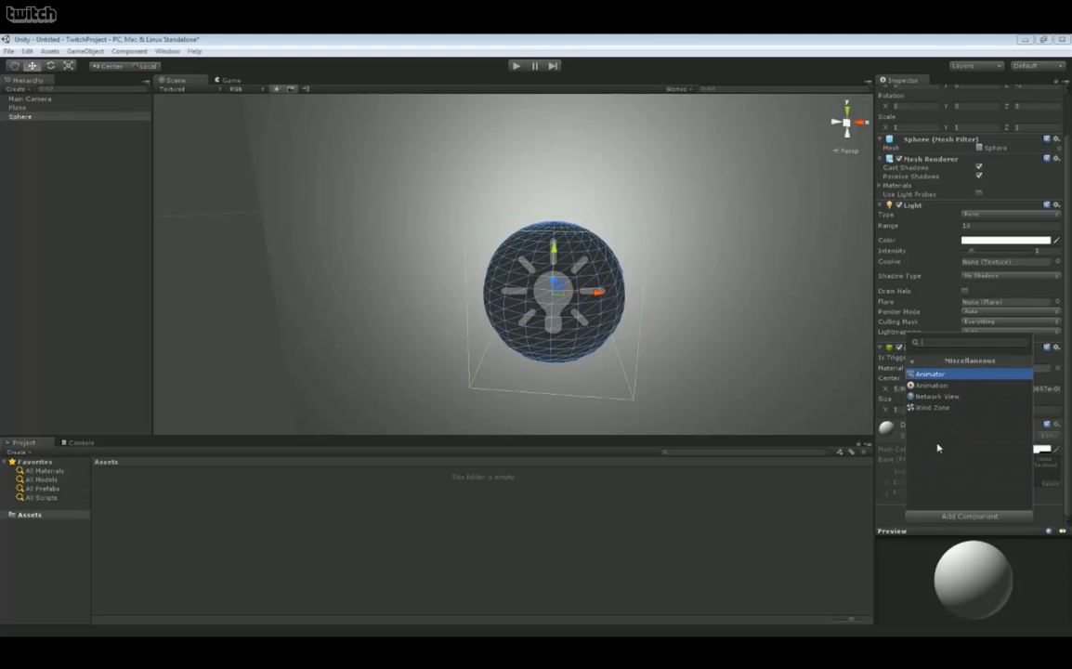
{"action": "left_click", "coordinate": [911, 360]}
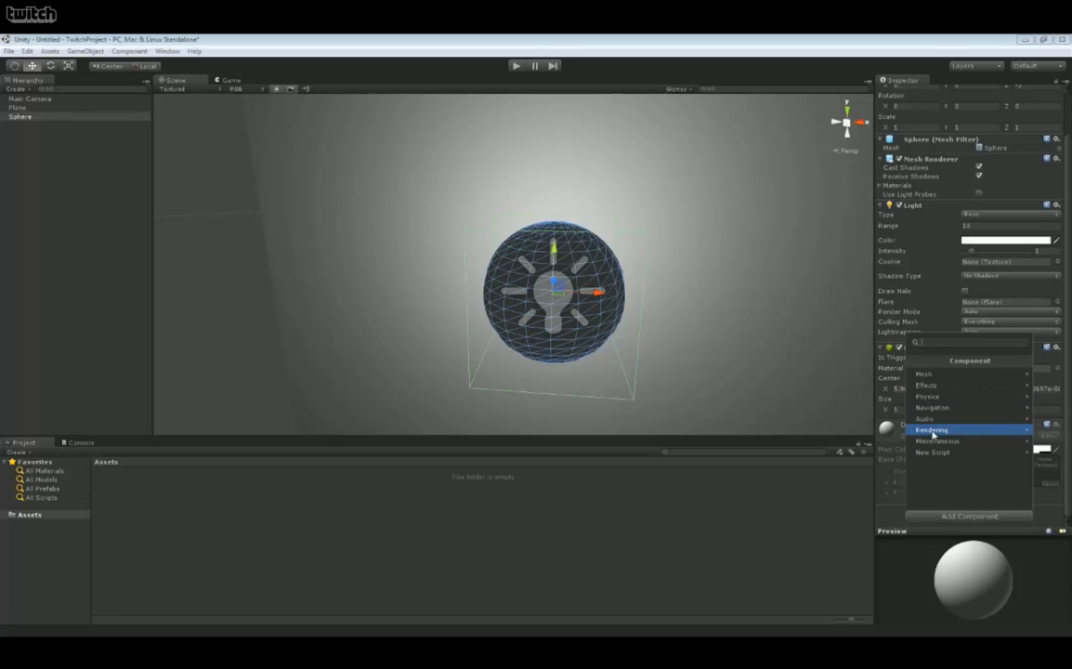
{"action": "left_click", "coordinate": [926, 384]}
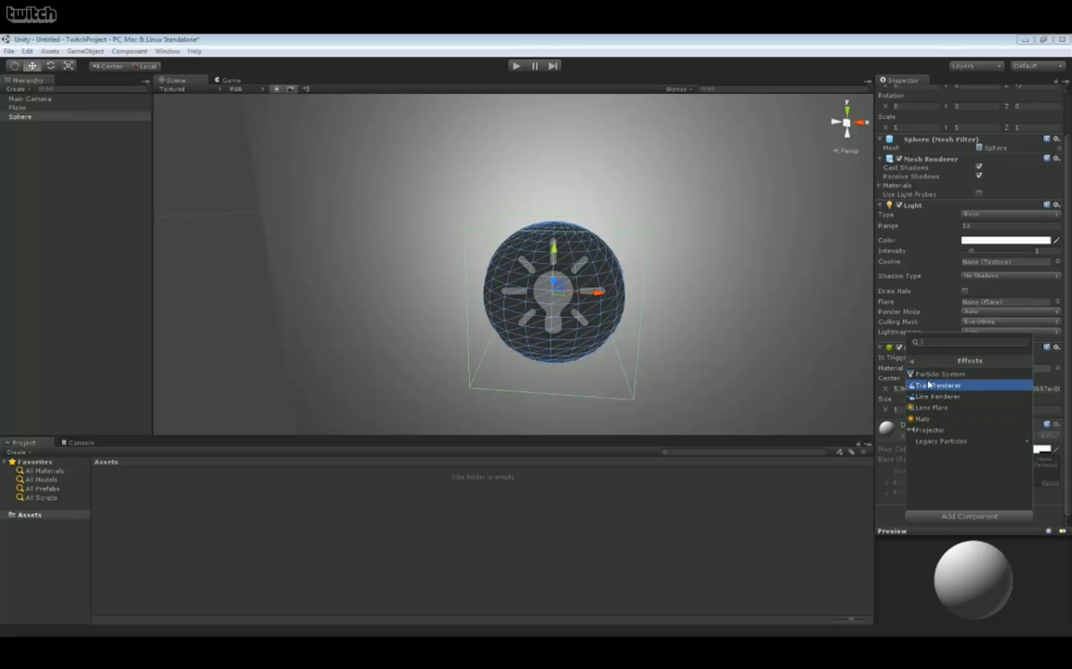
{"action": "left_click", "coordinate": [938, 373]}
Step: Examine the particles around the sphere in the Scene view and the Game view
{"action": "right_click_drag", "start_coordinate": [733, 302], "coordinate": [677, 307]}
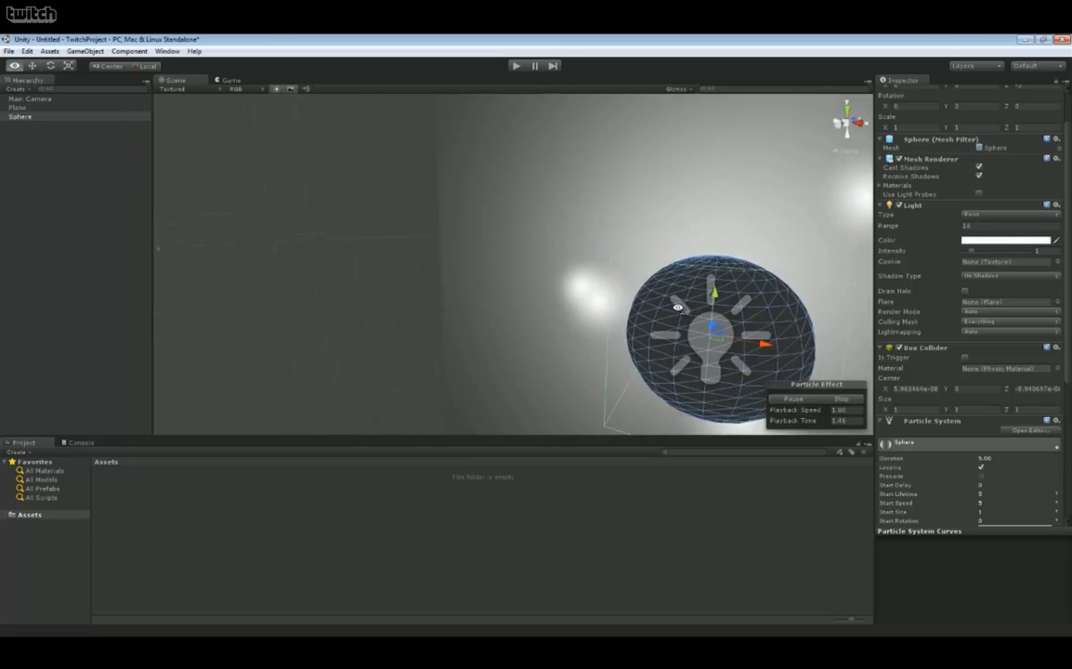
{"action": "left_click_drag", "start_coordinate": [677, 306], "coordinate": [720, 305], "text": "alt"}
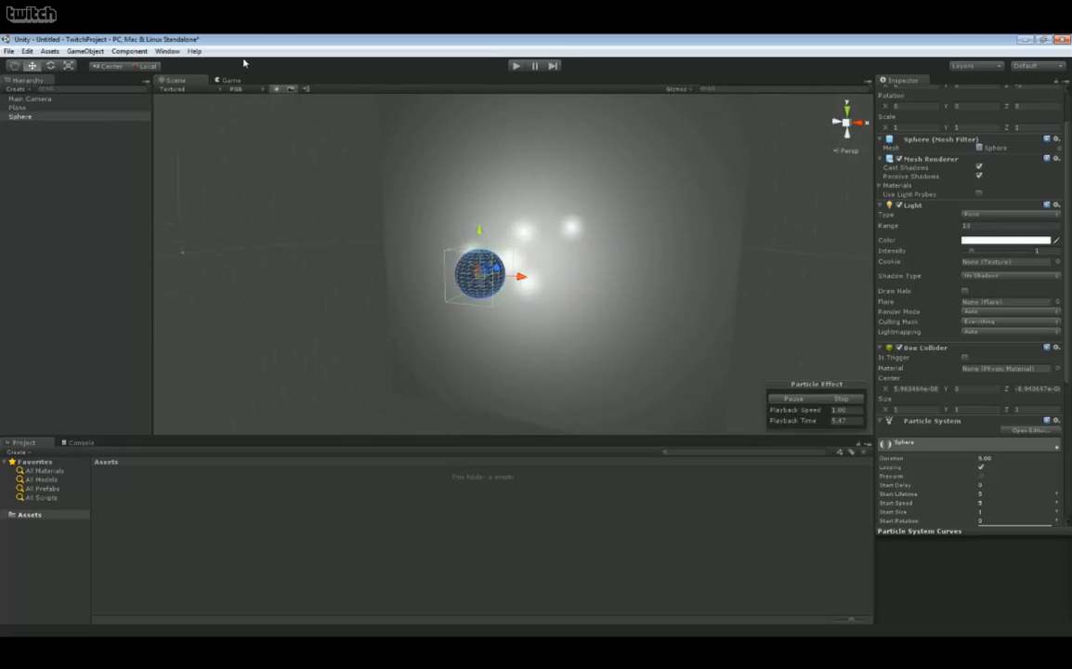
{"action": "left_click", "coordinate": [229, 80]}
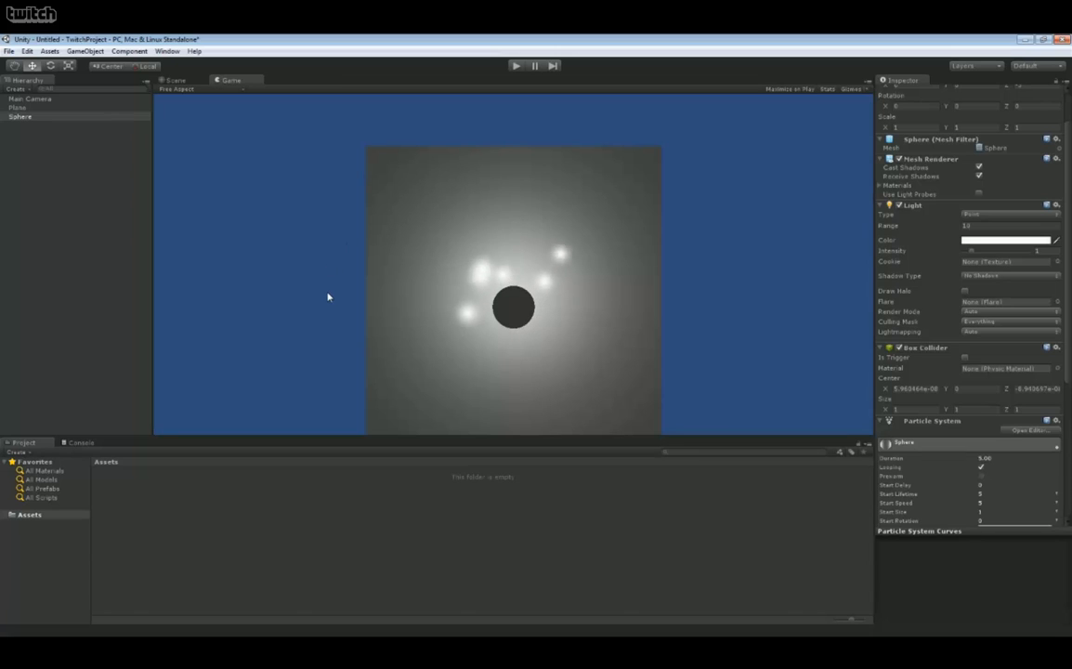
{"action": "left_click", "coordinate": [171, 80]}
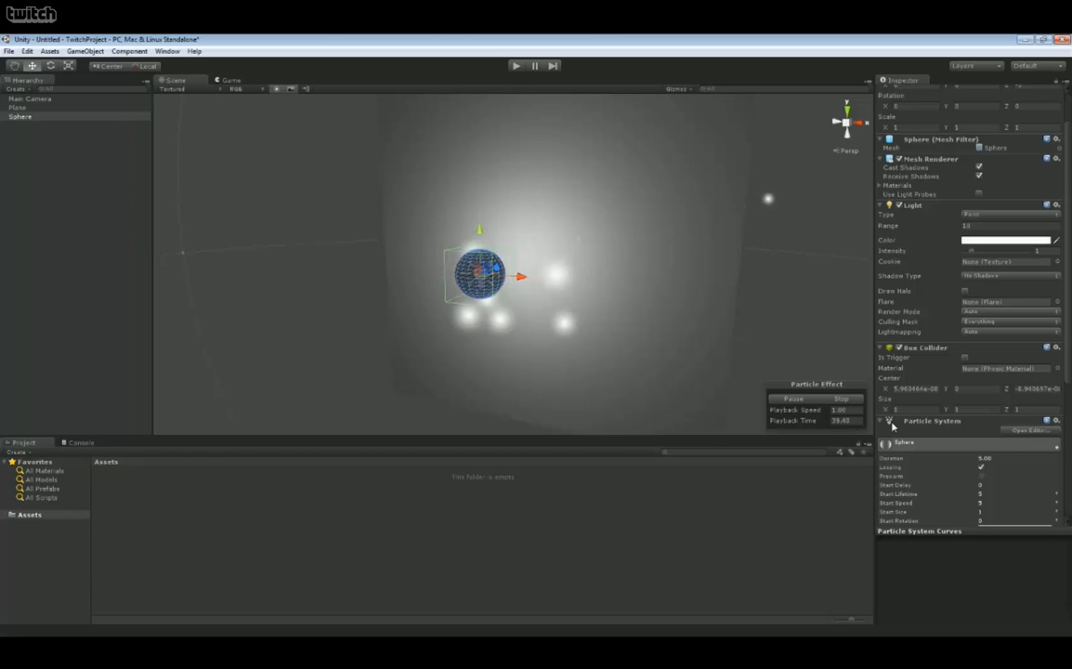
Step: Remove the Particle System component from the sphere
{"action": "right_click", "coordinate": [916, 423]}
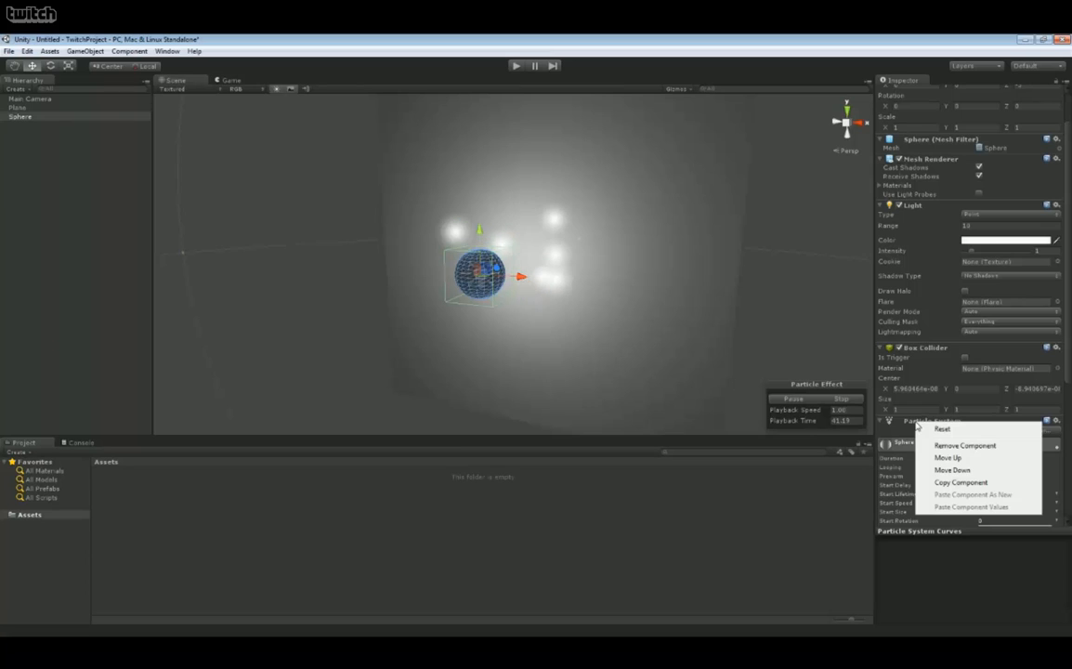
{"action": "scroll", "coordinate": [917, 437], "scroll_direction": "up", "scroll_amount": 2}
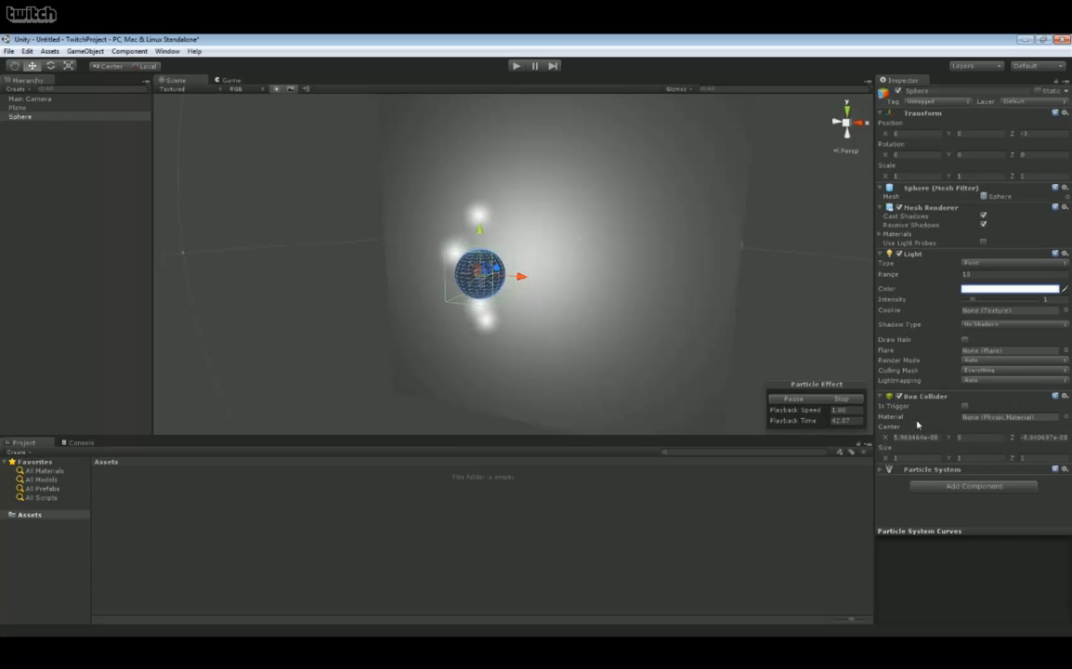
{"action": "right_click", "coordinate": [920, 469]}
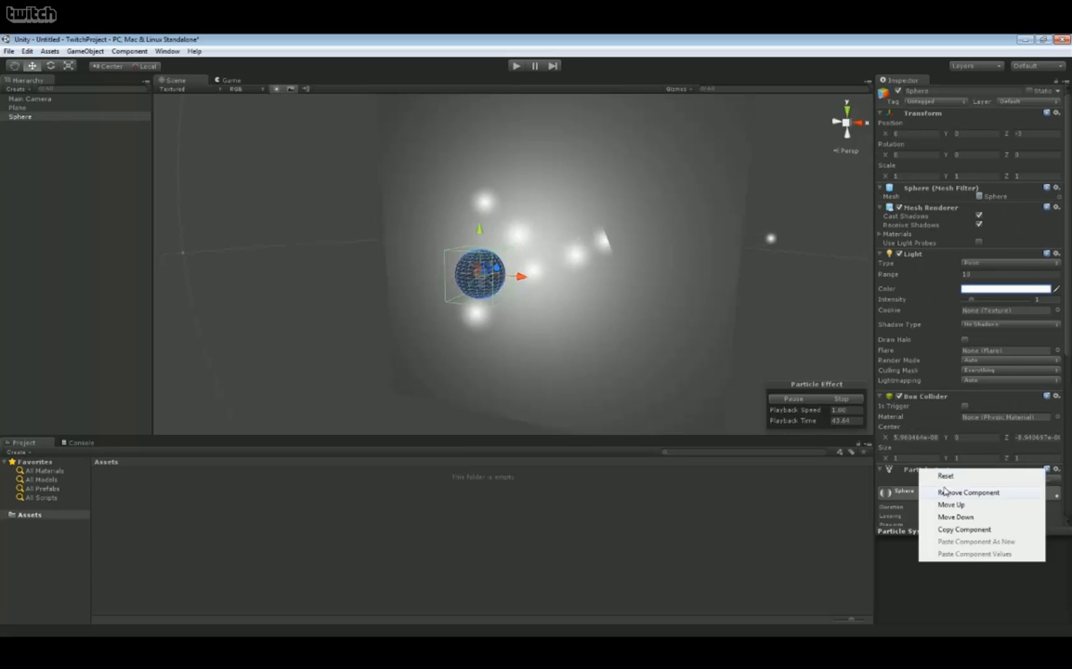
{"action": "left_click", "coordinate": [952, 490]}
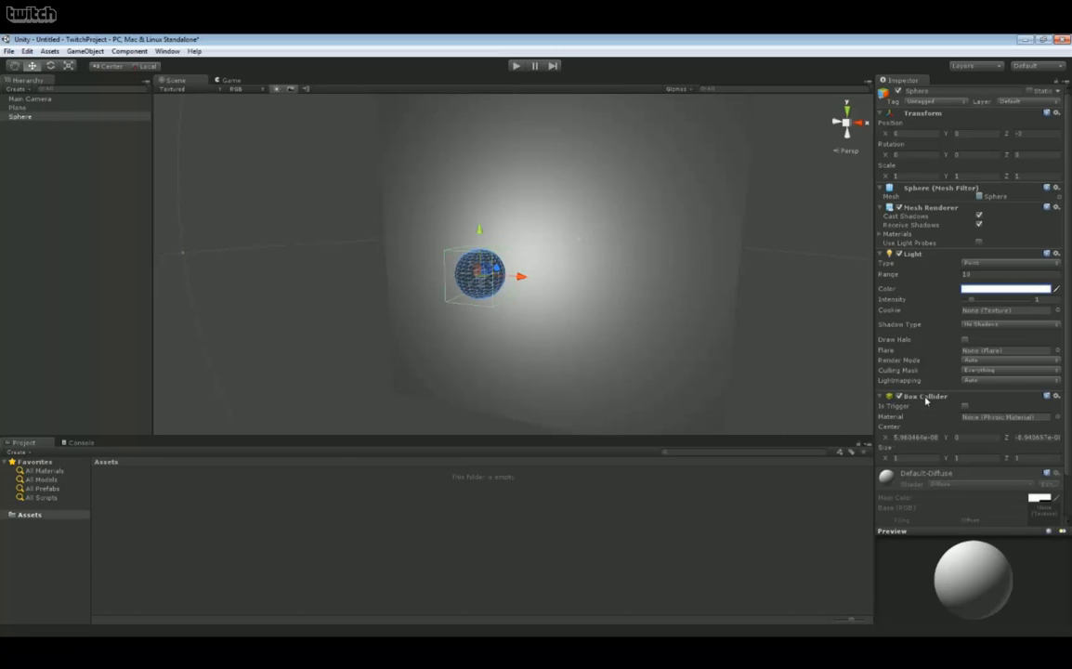
Step: Remove the Box Collider component from the sphere
{"action": "right_click", "coordinate": [936, 397]}
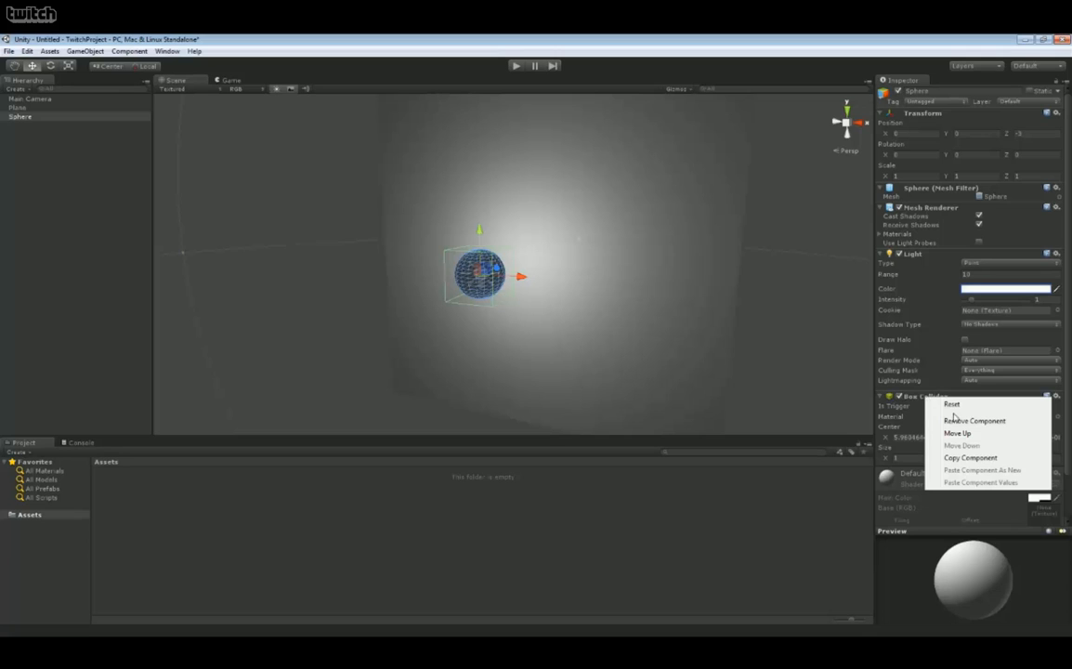
{"action": "left_click", "coordinate": [954, 420]}
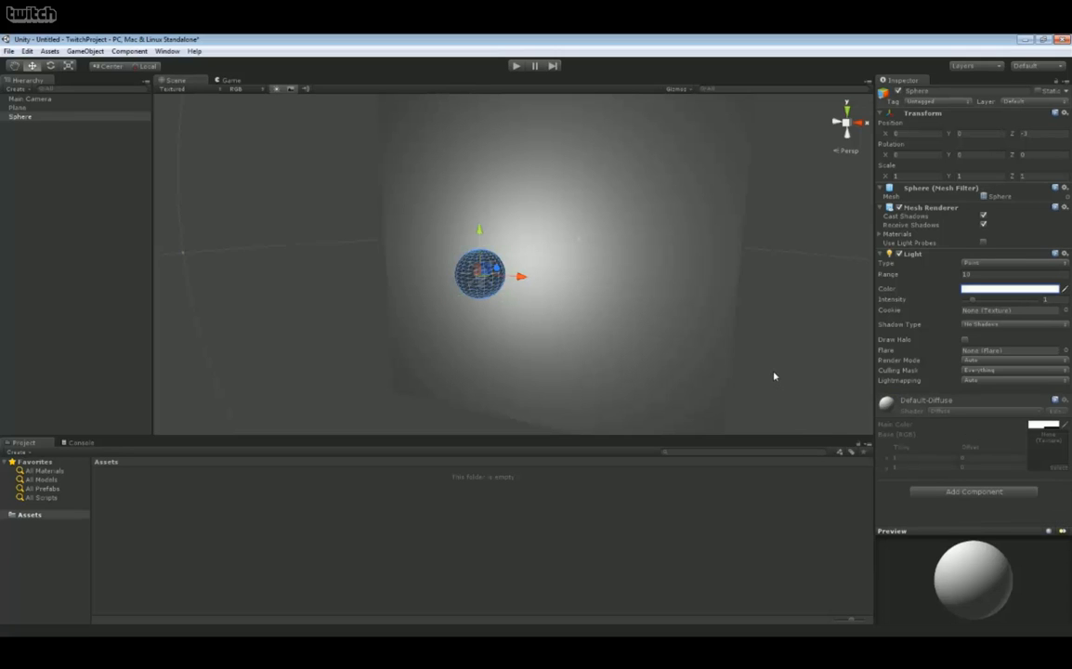
{"action": "left_click_drag", "start_coordinate": [770, 375], "coordinate": [976, 377], "text": "alt"}
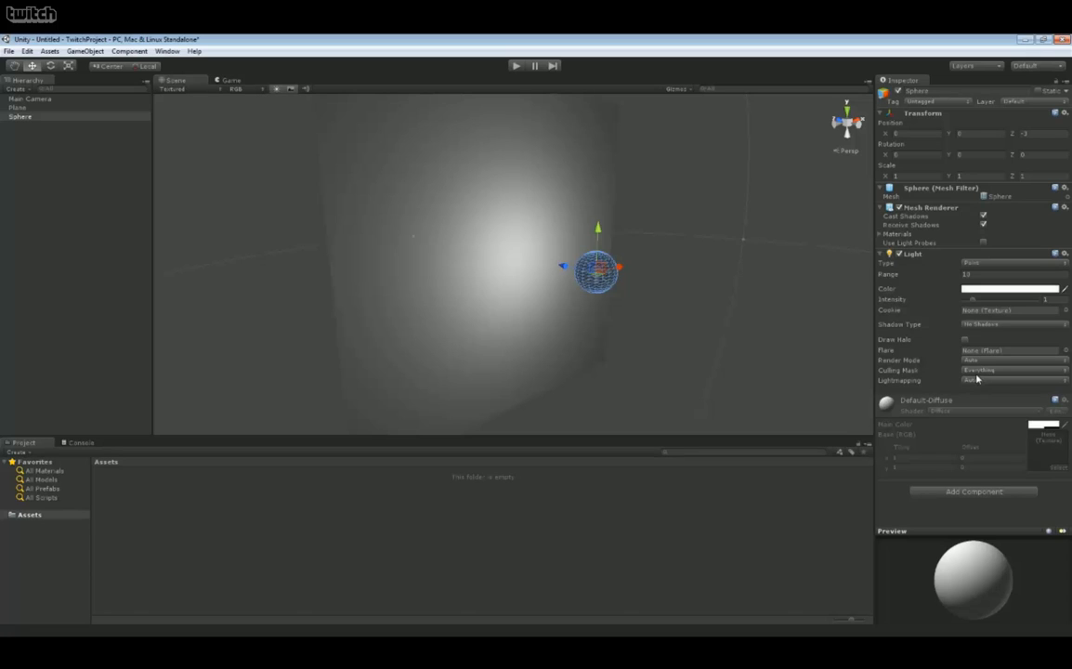
Step: Delete the sphere and the plane from the scene, leaving only the main camera
{"action": "left_click", "coordinate": [497, 263]}
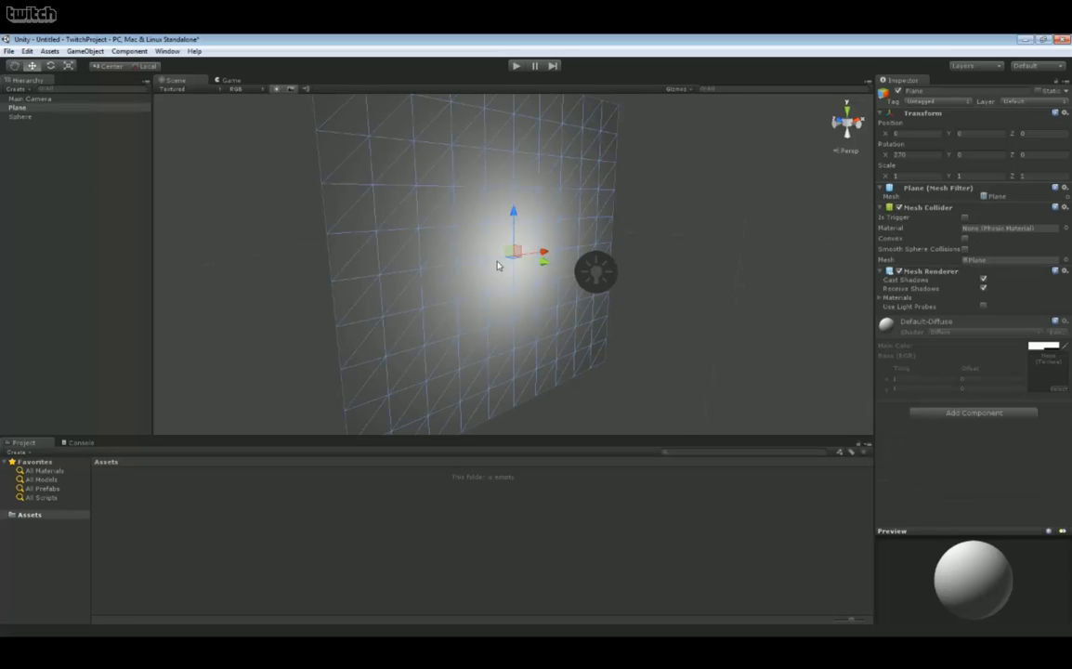
{"action": "left_click", "coordinate": [601, 269]}
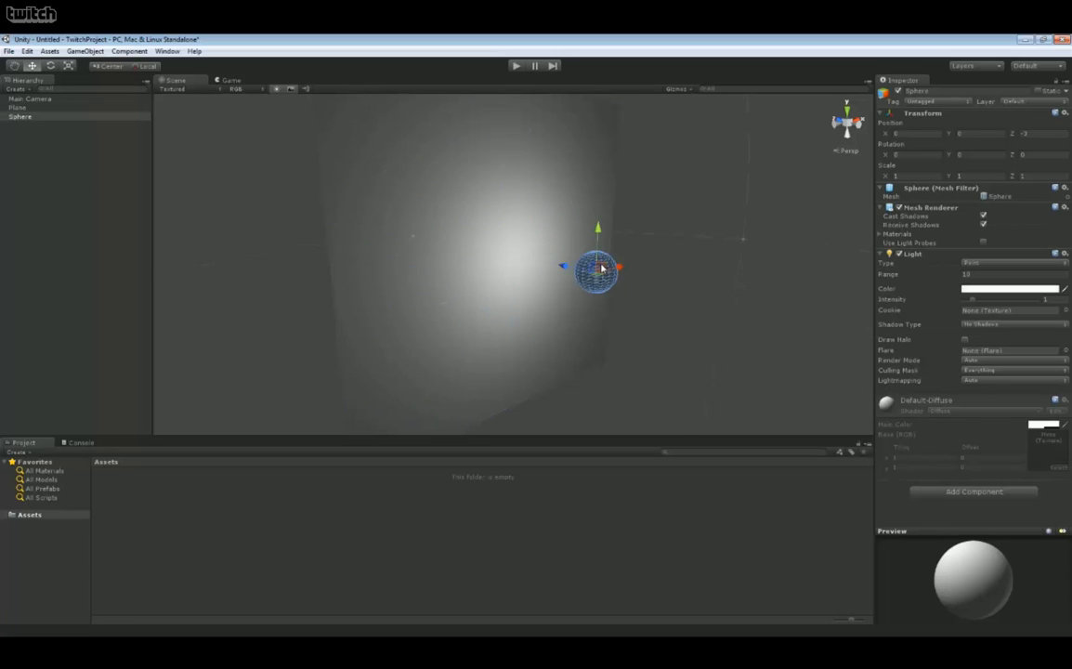
{"action": "key", "text": "Delete"}
{"action": "left_click", "coordinate": [580, 260]}
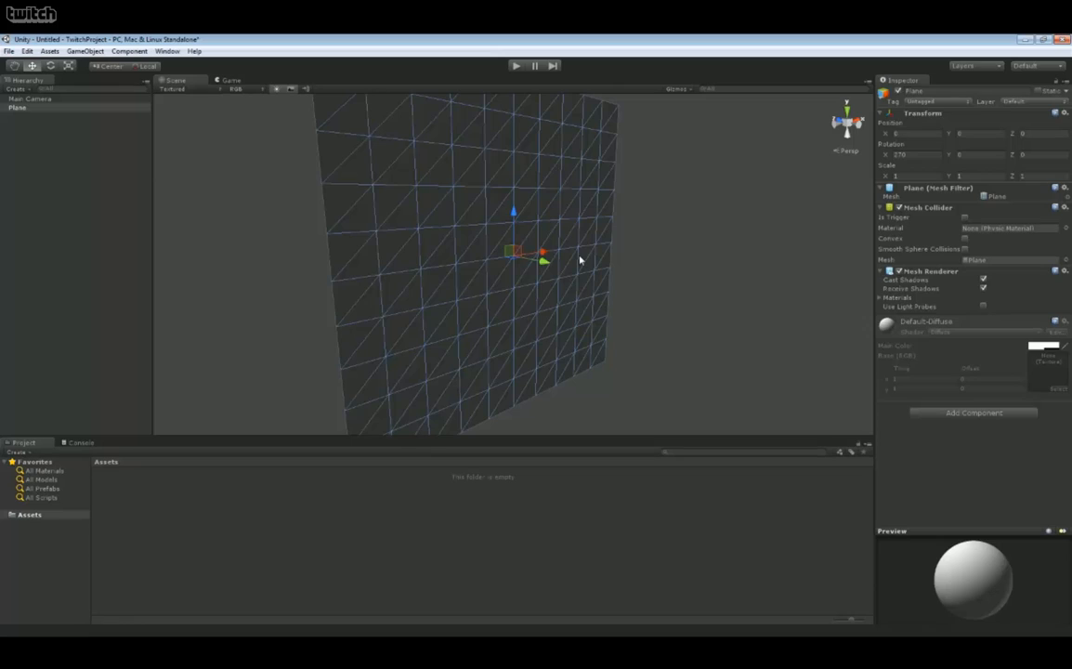
{"action": "key", "text": "Delete"}
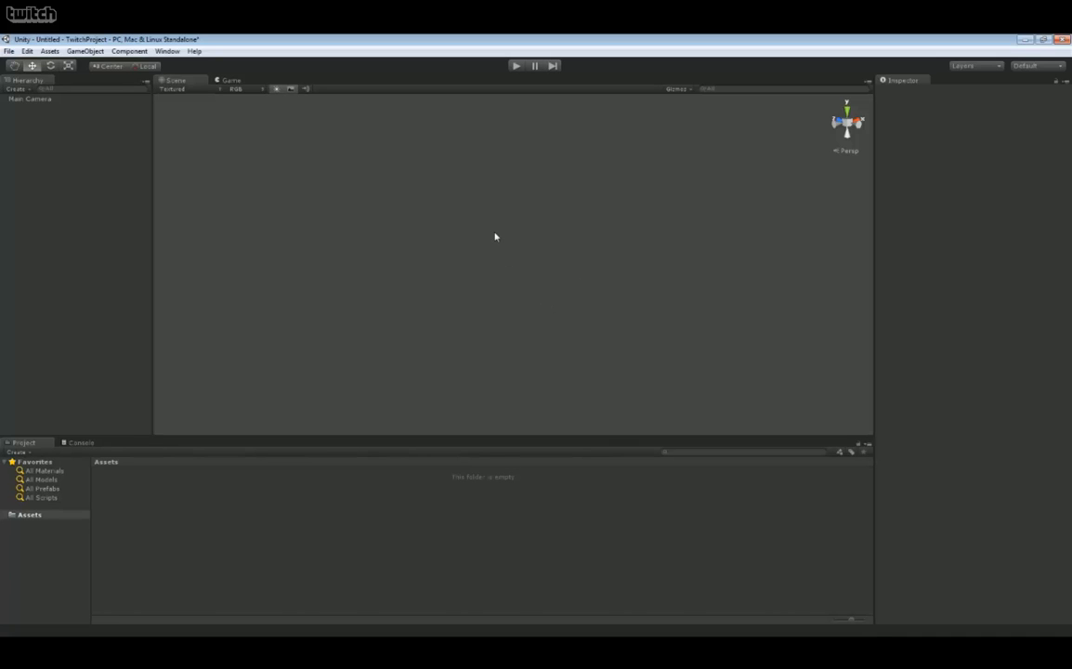
Step: Add a cube to the scene and view it from another angle
{"action": "left_click", "coordinate": [99, 51]}
{"action": "mouse_move", "coordinate": [104, 76]}
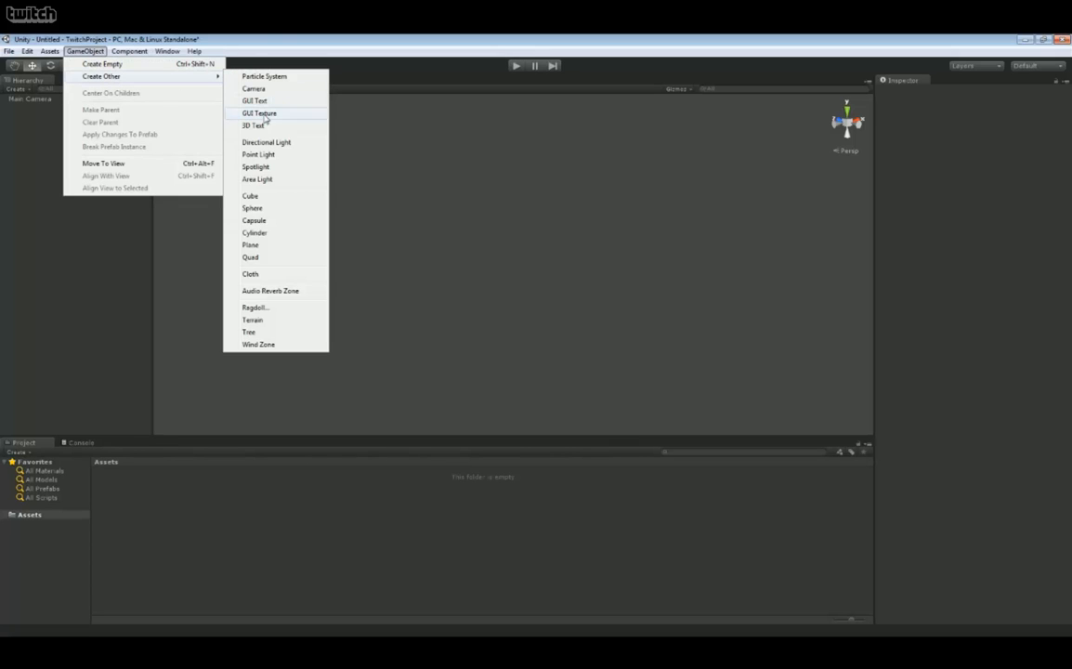
{"action": "left_click", "coordinate": [251, 196]}
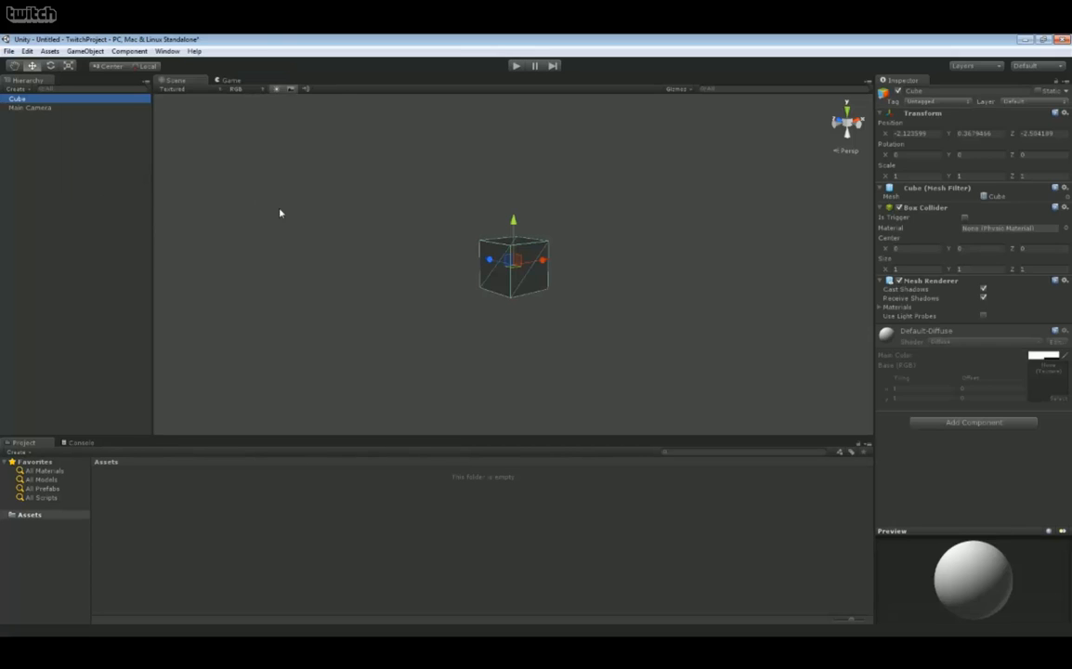
{"action": "left_click", "coordinate": [379, 270]}
{"action": "left_click_drag", "start_coordinate": [507, 228], "coordinate": [608, 234], "text": "alt"}
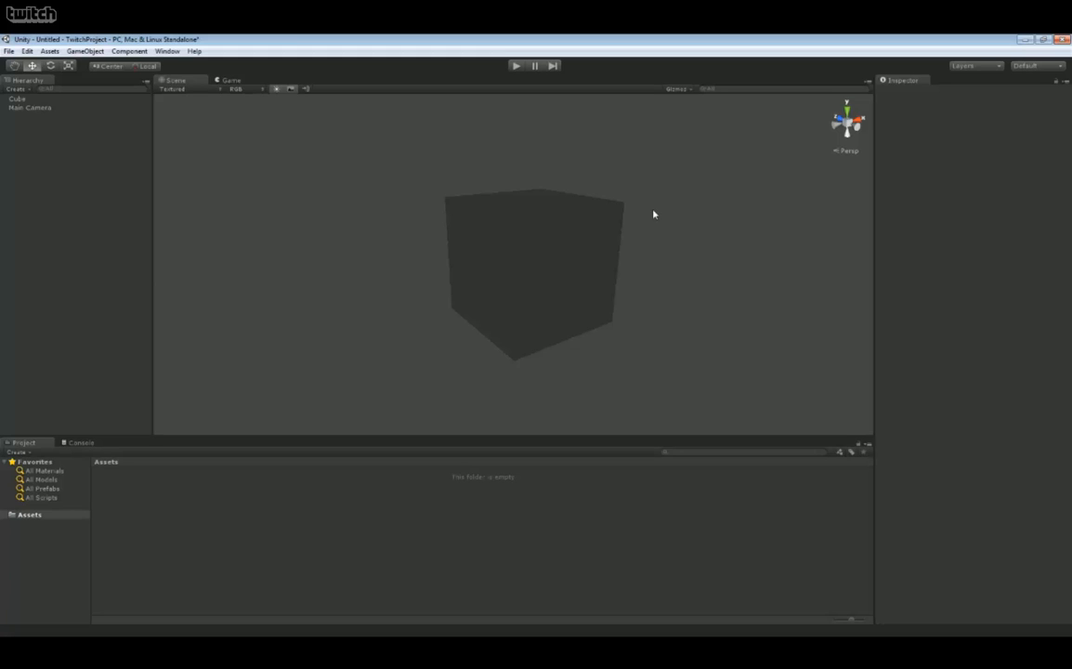
Step: Turn off scene lighting in the Scene view and show the ground grid
{"action": "left_click", "coordinate": [277, 89]}
{"action": "left_click_drag", "start_coordinate": [287, 208], "coordinate": [230, 236], "text": "alt"}
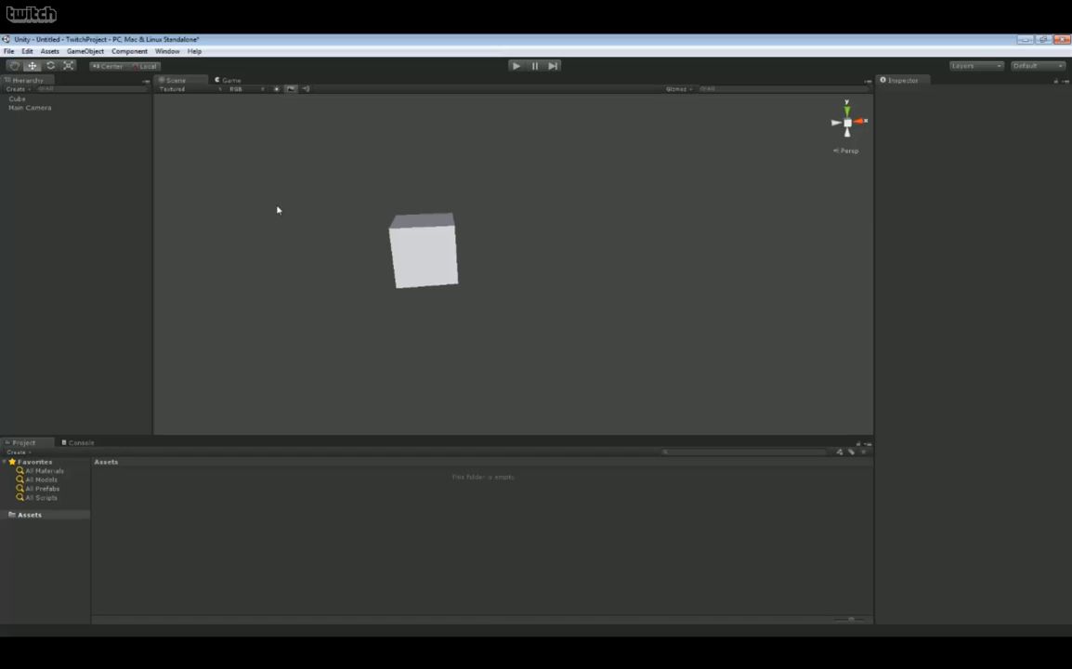
{"action": "left_click", "coordinate": [291, 90]}
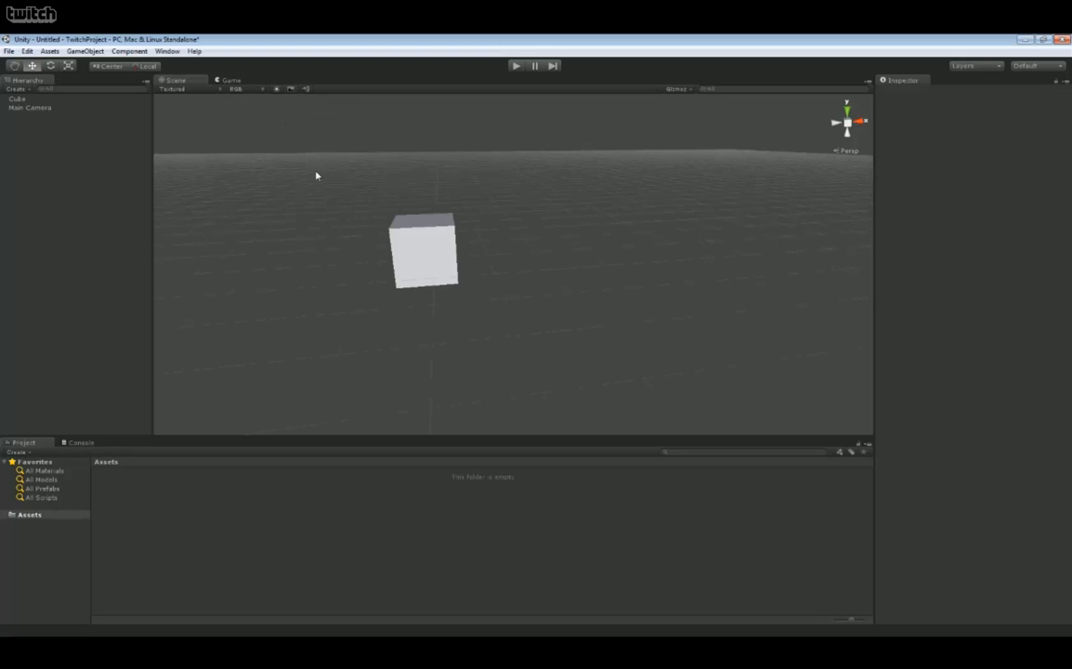
{"action": "right_click_drag", "start_coordinate": [316, 176], "coordinate": [256, 141]}
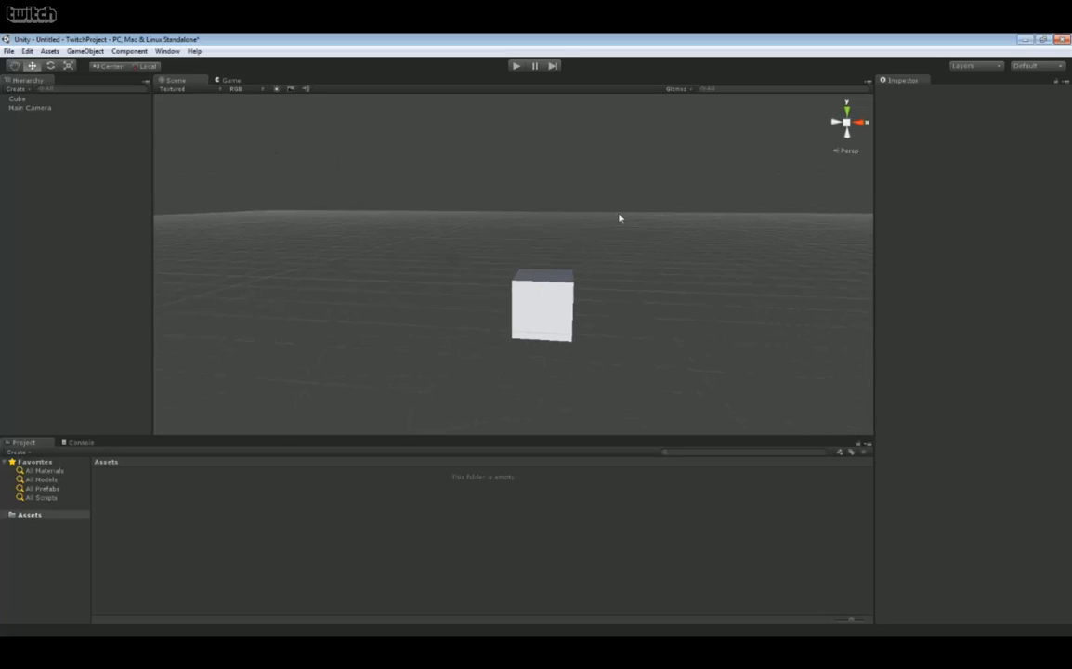
Step: Set the cube's position to X 0, Y 0, Z 0 and frame it in the Scene view
{"action": "left_click", "coordinate": [548, 298]}
{"action": "left_click", "coordinate": [921, 132]}
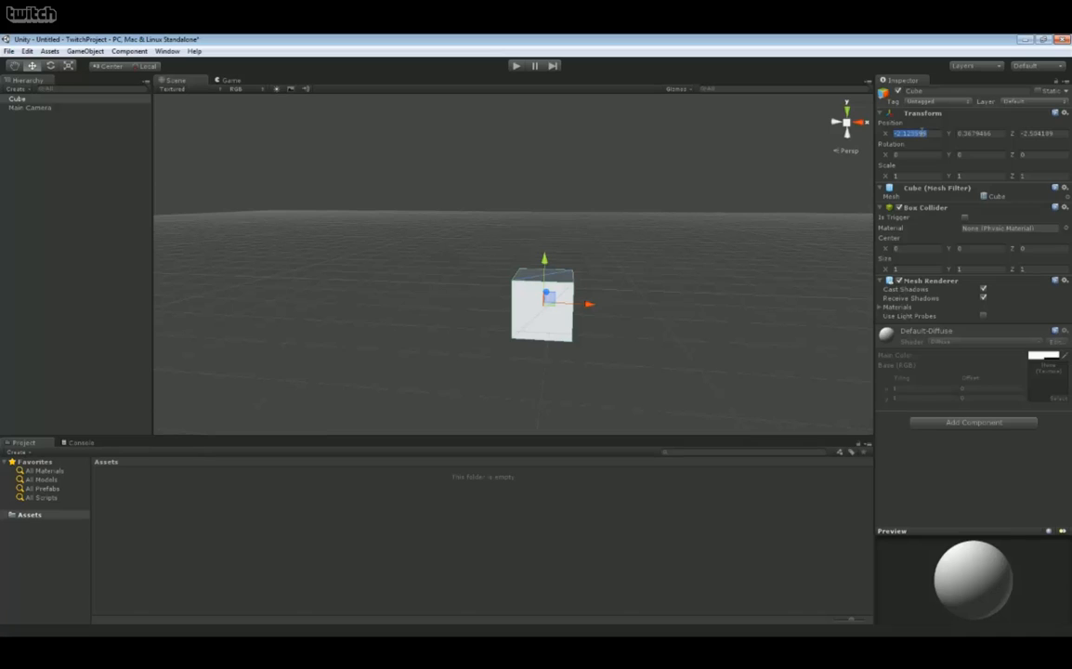
{"action": "type", "text": "0"}
{"action": "key", "text": "Tab"}
{"action": "type", "text": "0"}
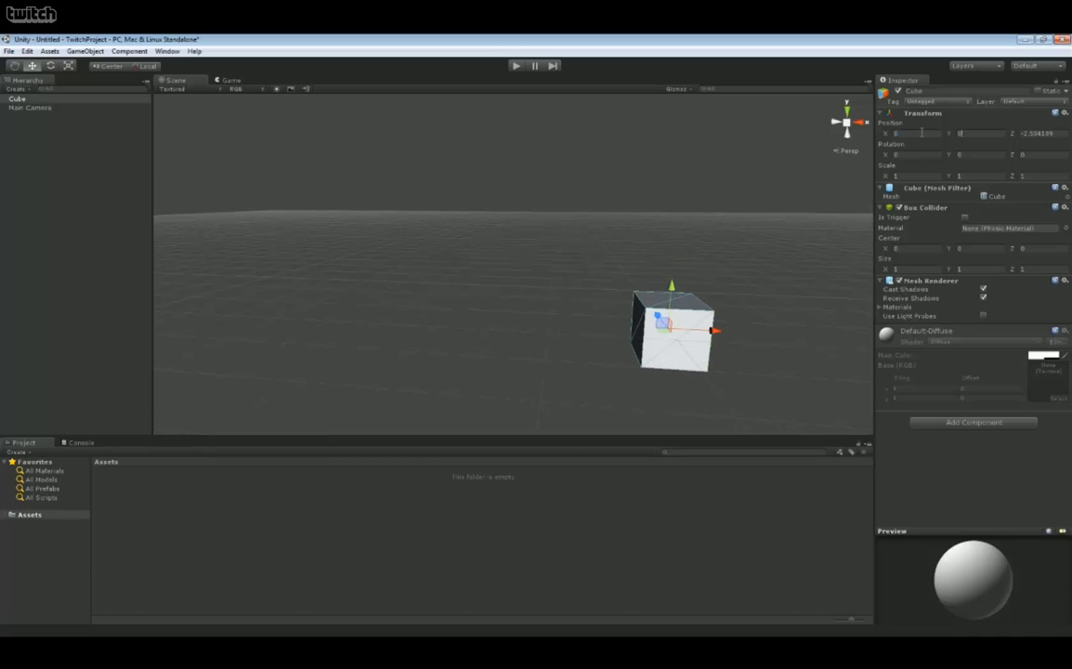
{"action": "key", "text": "Tab"}
{"action": "type", "text": "0f"}
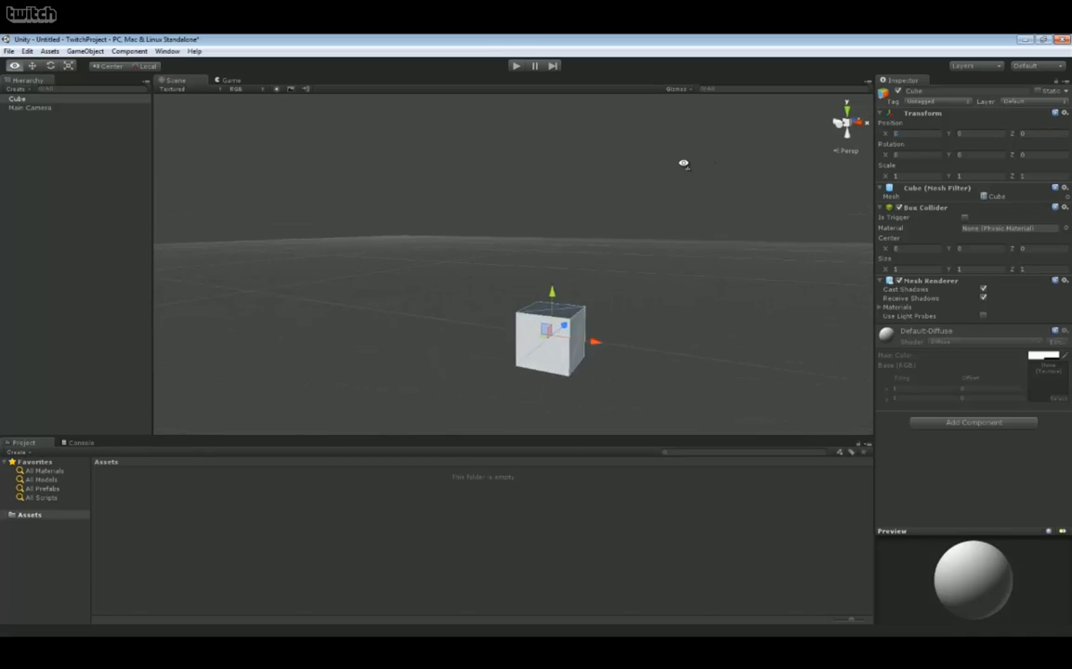
{"action": "left_click_drag", "start_coordinate": [684, 166], "coordinate": [761, 216], "text": "alt"}
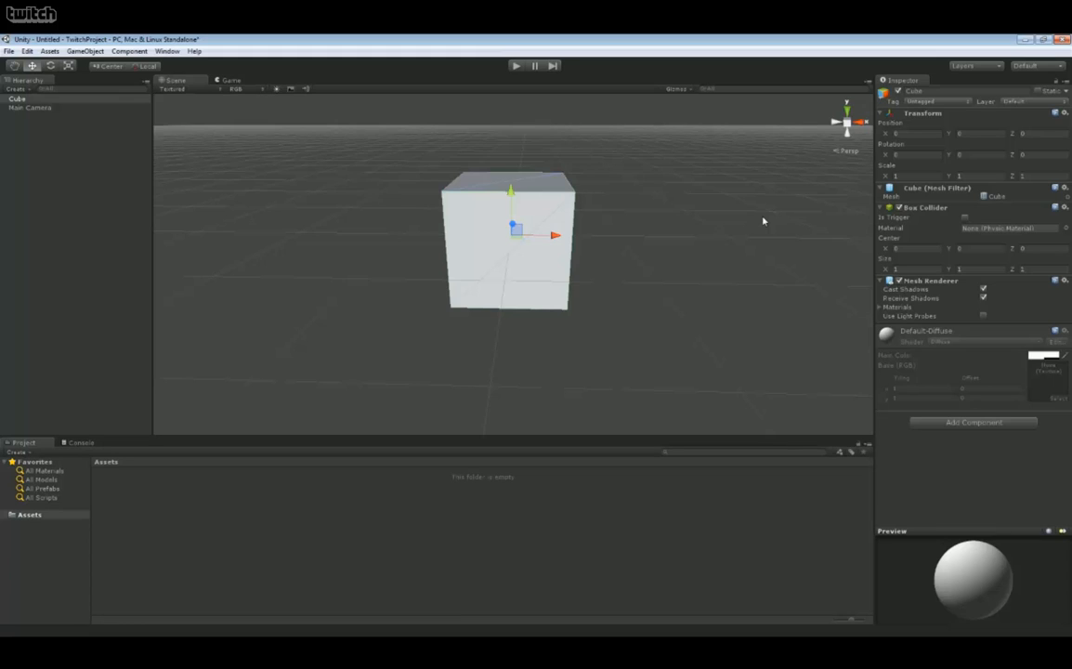
{"action": "left_click", "coordinate": [916, 113]}
{"action": "left_click", "coordinate": [916, 114]}
{"action": "left_click_drag", "start_coordinate": [641, 195], "coordinate": [670, 208], "text": "alt"}
{"action": "scroll", "coordinate": [670, 208], "scroll_direction": "up", "scroll_amount": 3, "text": "alt"}
{"action": "scroll", "coordinate": [671, 208], "scroll_direction": "down", "scroll_amount": 5, "text": "alt"}
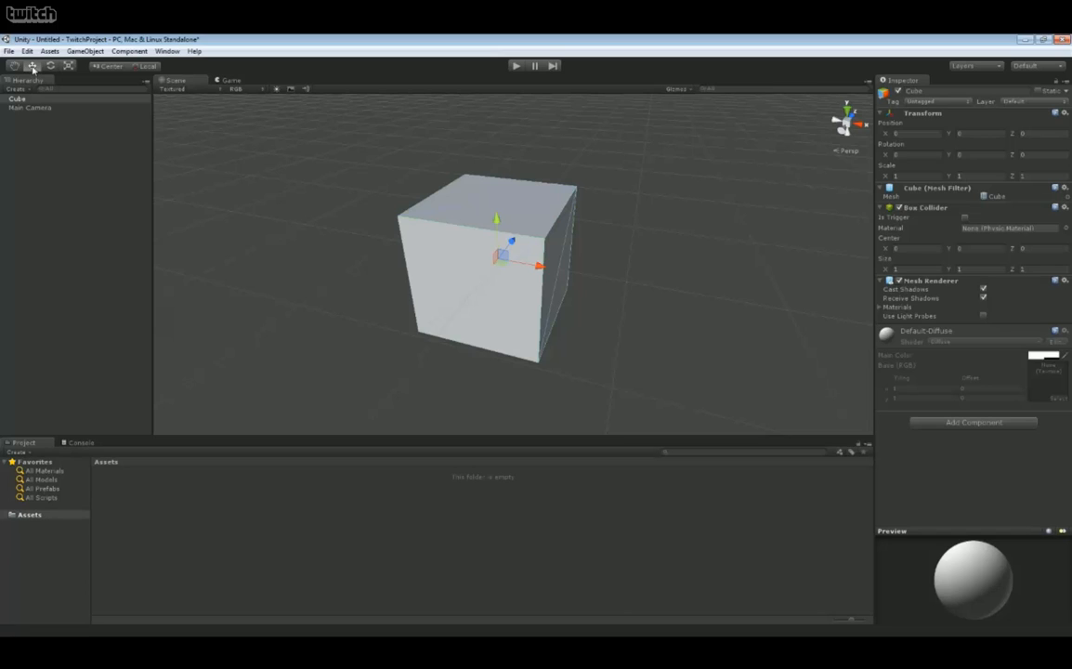
Step: Show the Hand tool, switch to the Move tool, and shift the cube freely along its axes
{"action": "left_click", "coordinate": [15, 65]}
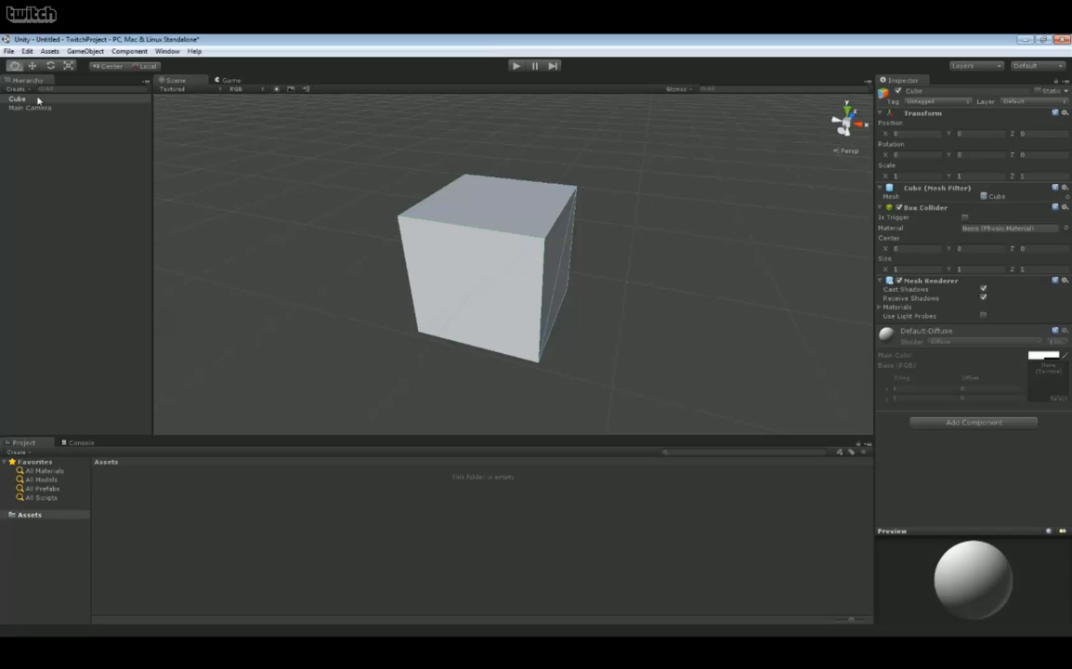
{"action": "left_click", "coordinate": [16, 67]}
{"action": "key", "text": "w"}
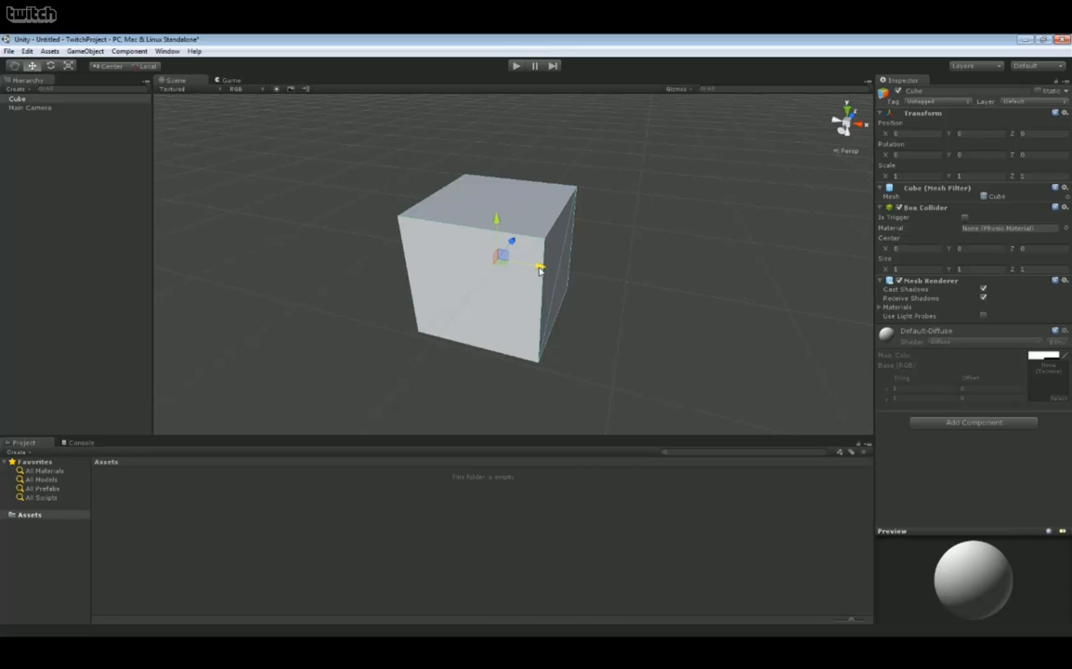
{"action": "left_click_drag", "start_coordinate": [539, 269], "coordinate": [515, 278]}
{"action": "left_click_drag", "start_coordinate": [474, 234], "coordinate": [526, 222]}
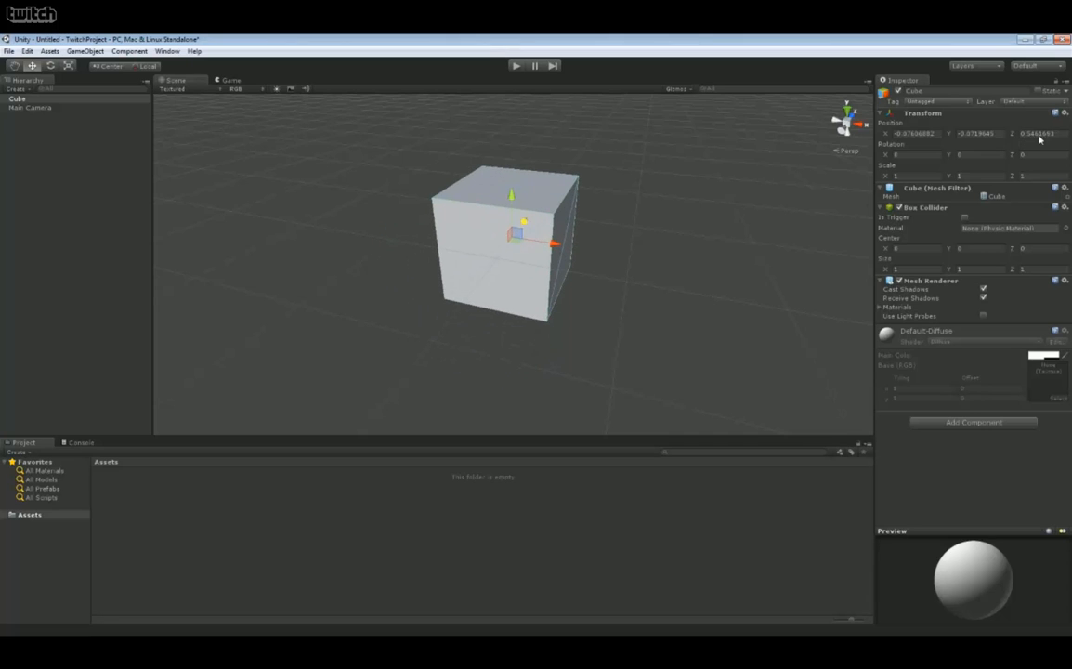
{"action": "left_click_drag", "start_coordinate": [516, 231], "coordinate": [442, 303]}
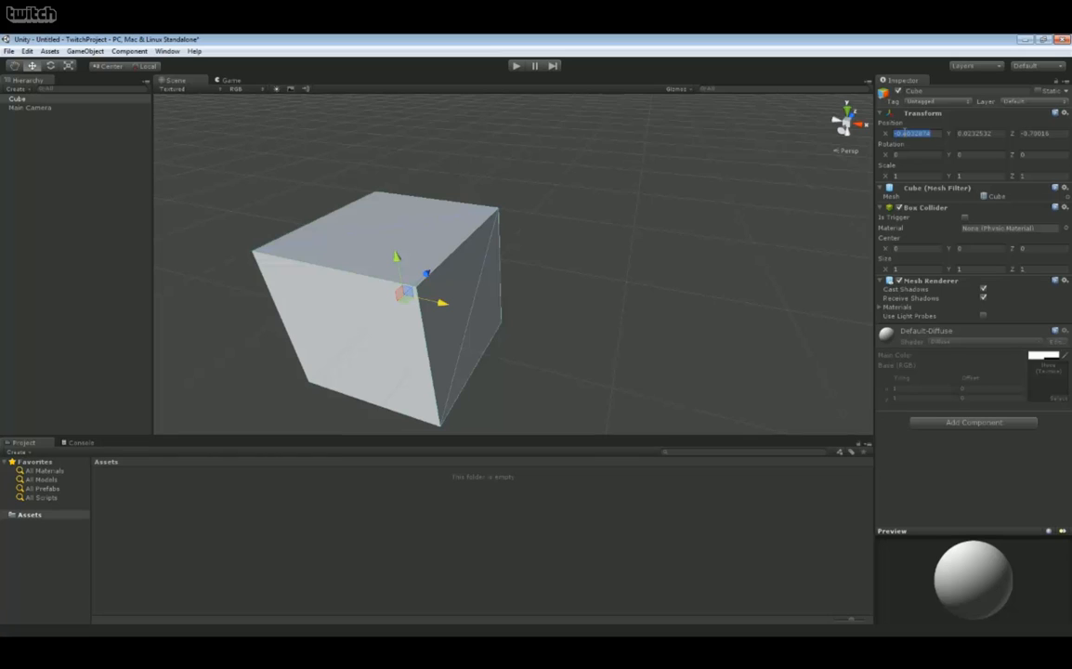
Step: Set the cube's X position to 2, frame the cube, and reduce the X position to 1.23
{"action": "type", "text": "2"}
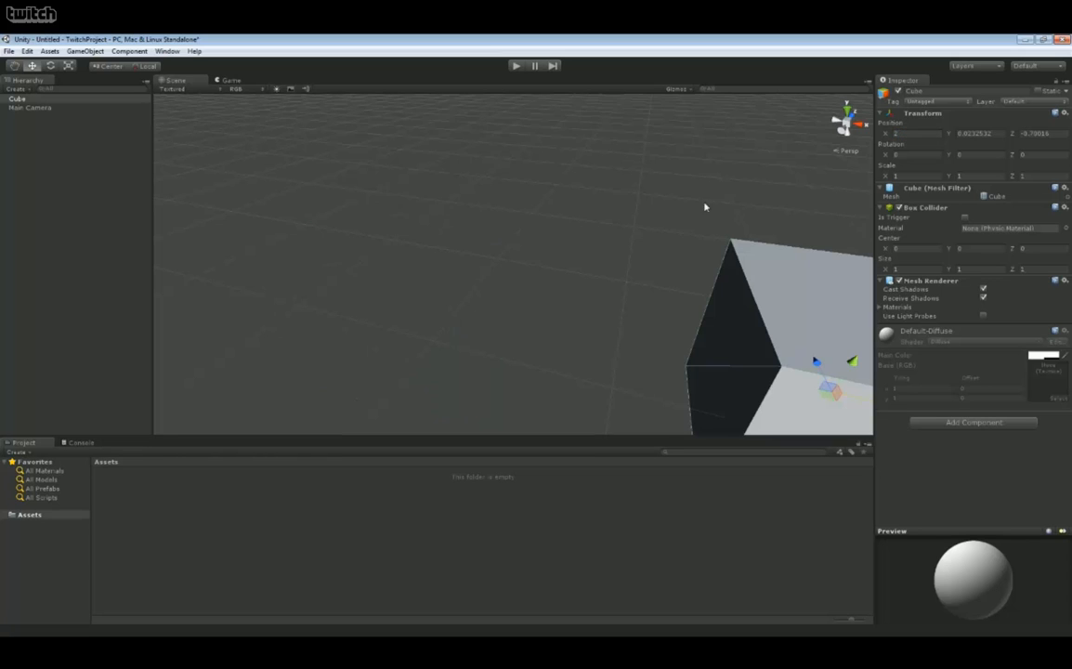
{"action": "type", "text": "f"}
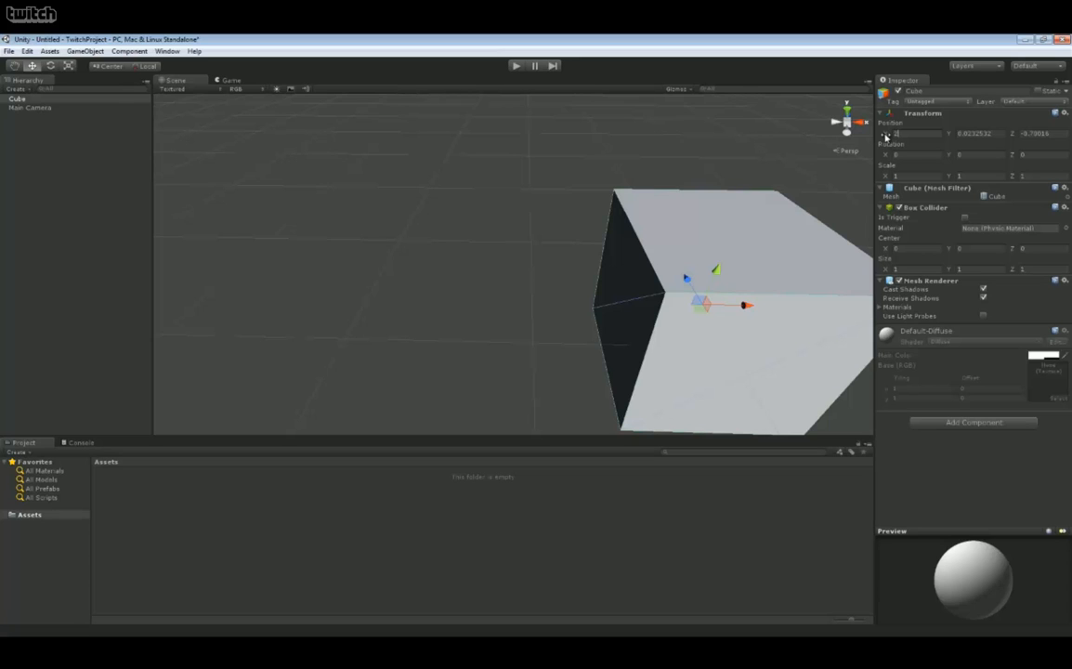
{"action": "mouse_move", "coordinate": [885, 136]}
{"action": "left_mouse_down"}
{"action": "mouse_move", "coordinate": [875, 135]}
{"action": "mouse_move", "coordinate": [902, 136]}
{"action": "mouse_move", "coordinate": [813, 136]}
{"action": "mouse_move", "coordinate": [875, 135]}
{"action": "mouse_move", "coordinate": [864, 137]}
{"action": "left_mouse_up"}
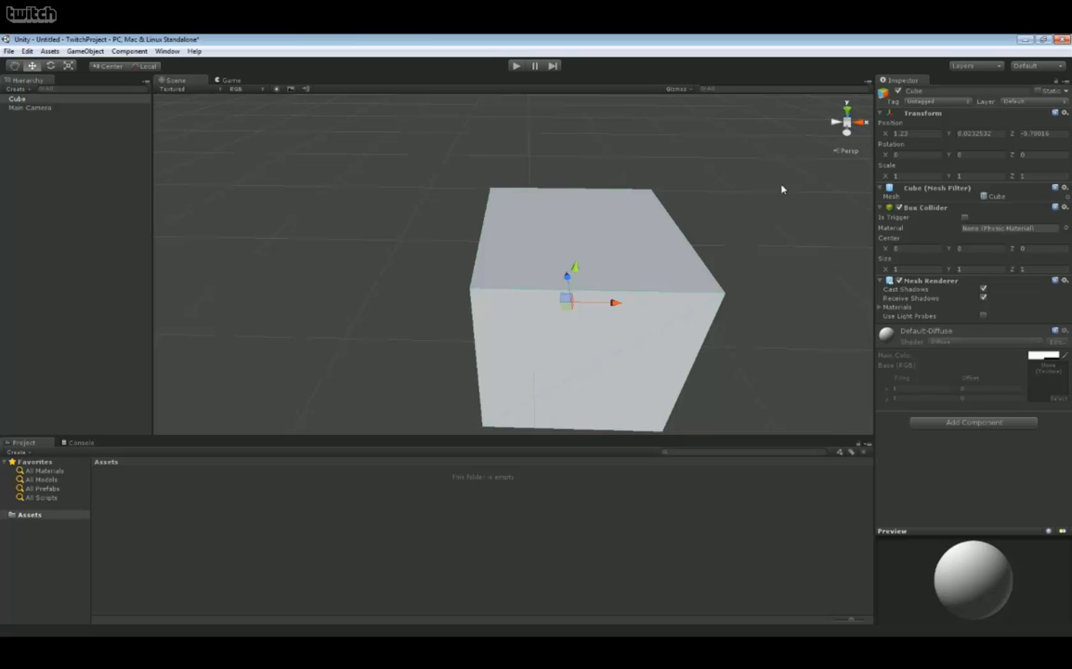
Step: Reset the cube's position to X 0, Y 0, Z 0
{"action": "left_click", "coordinate": [916, 133]}
{"action": "type", "text": "0"}
{"action": "key", "text": "Tab"}
{"action": "type", "text": "0"}
{"action": "key", "text": "Tab"}
{"action": "type", "text": "0"}
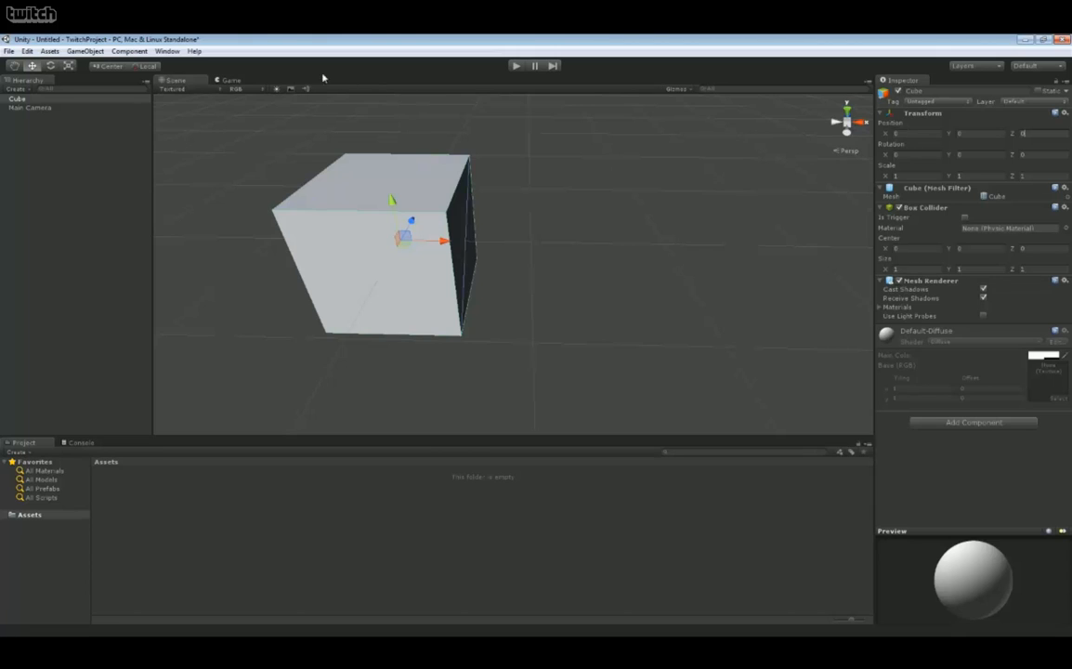
Step: Switch between the Move and Rotate tools, ending with the Rotate tool active on the cube
{"action": "left_click", "coordinate": [51, 67]}
{"action": "key", "text": "w"}
{"action": "key", "text": "e"}
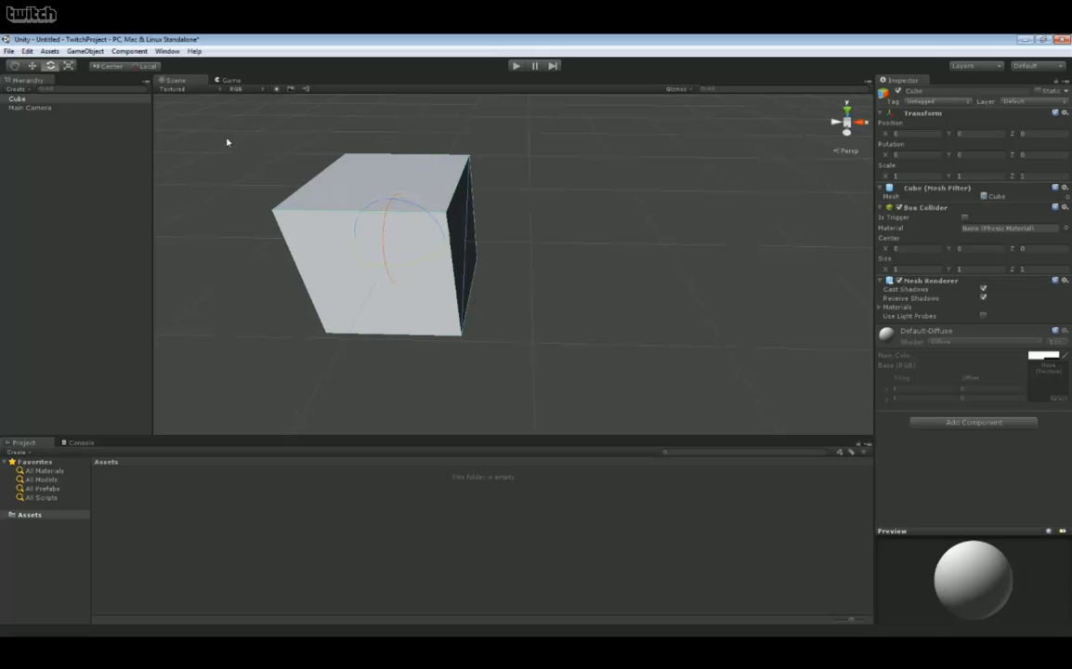
{"action": "left_click_drag", "start_coordinate": [545, 258], "coordinate": [509, 244], "text": "alt"}
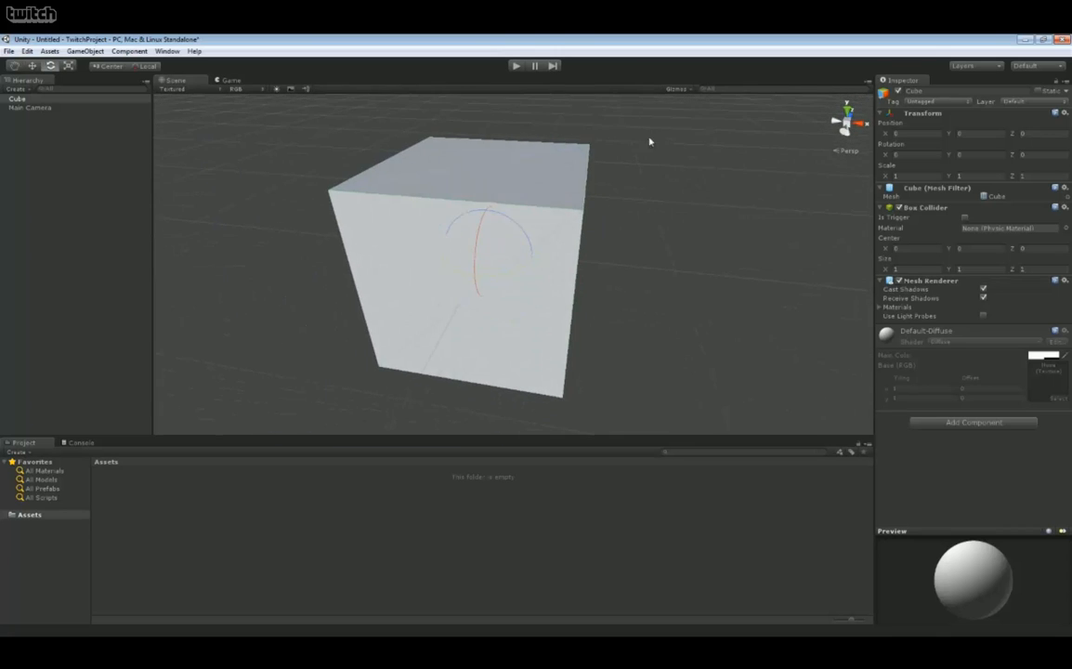
Step: Try to adjust the 3D gizmo size in the Scene view's gizmo settings
{"action": "left_click", "coordinate": [681, 90]}
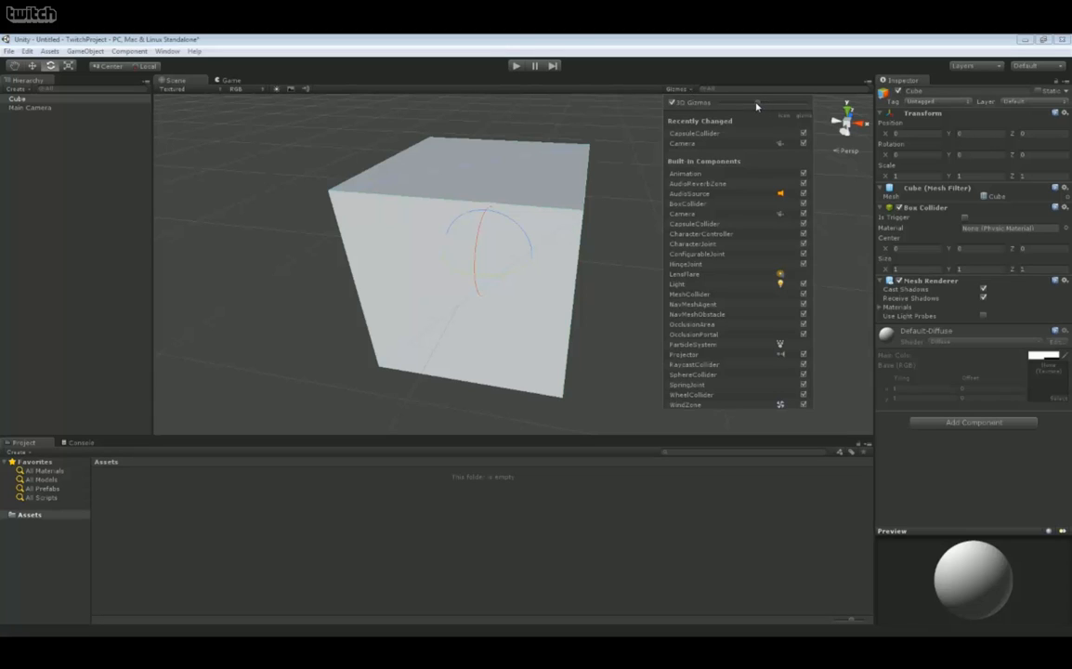
{"action": "left_click_drag", "start_coordinate": [755, 106], "coordinate": [752, 104]}
{"action": "left_click", "coordinate": [594, 84]}
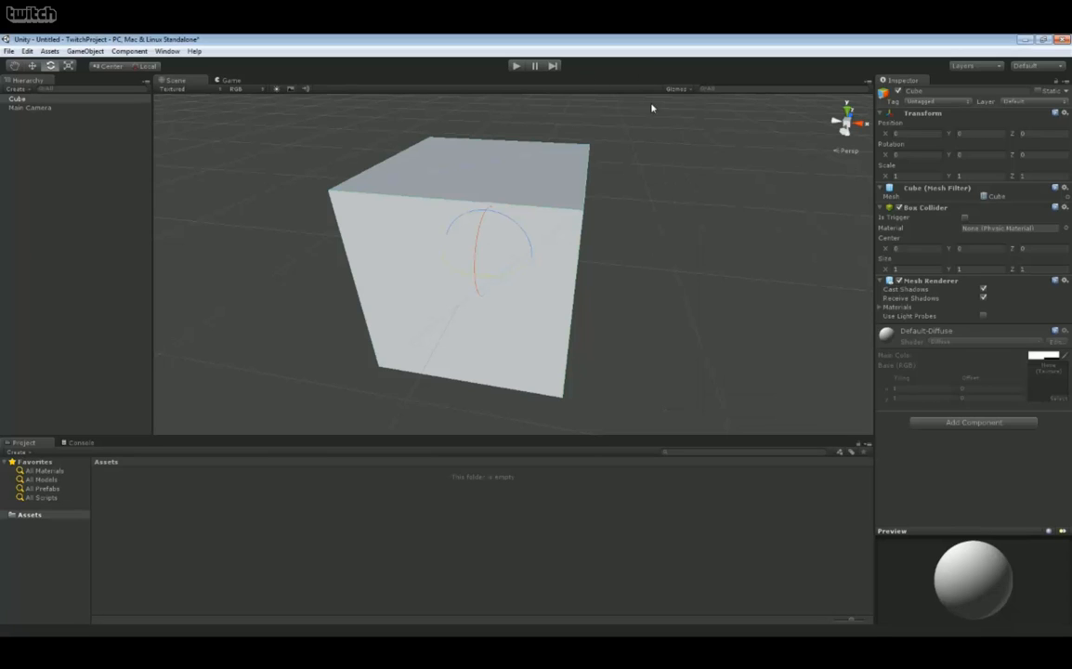
Step: Compare the Move and Rotate handles on the cube and rotate it slightly about its axes with the Rotate tool
{"action": "scroll", "coordinate": [635, 225], "scroll_direction": "down", "scroll_amount": 5, "text": "alt"}
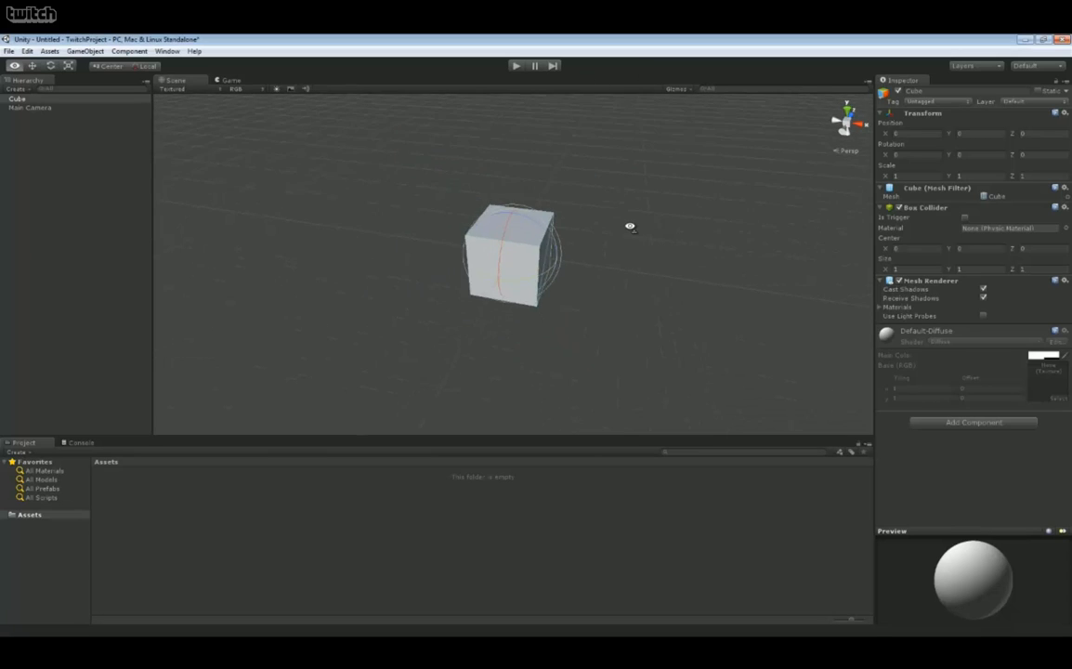
{"action": "scroll", "coordinate": [630, 226], "scroll_direction": "down", "scroll_amount": 3, "text": "alt"}
{"action": "left_click_drag", "start_coordinate": [628, 225], "coordinate": [639, 223], "text": "alt"}
{"action": "key", "text": "e"}
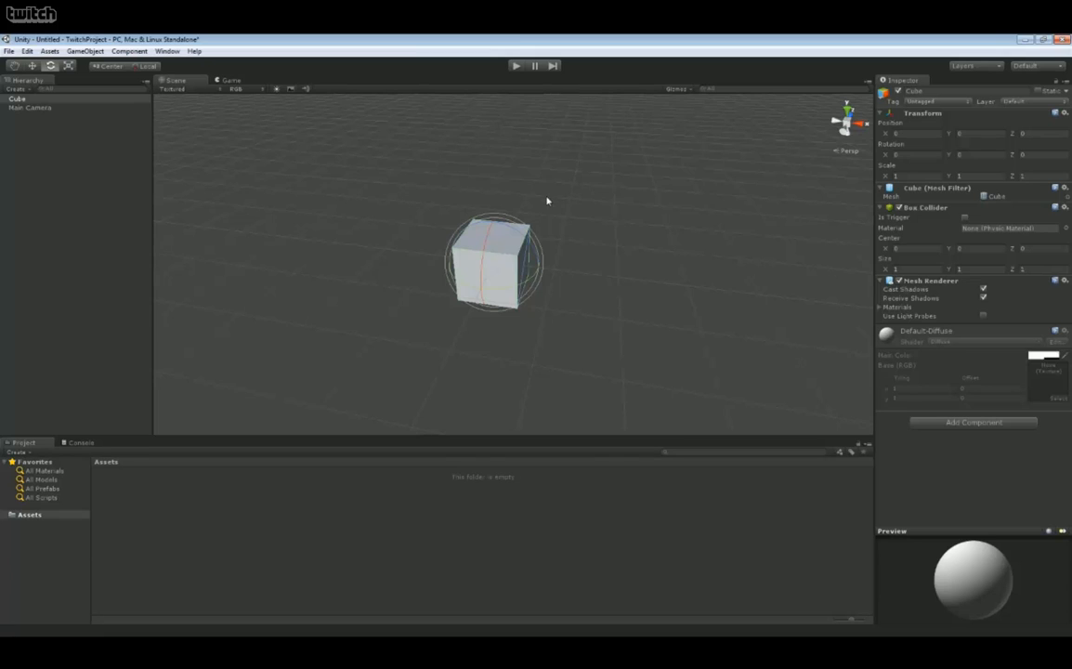
{"action": "left_click", "coordinate": [32, 66]}
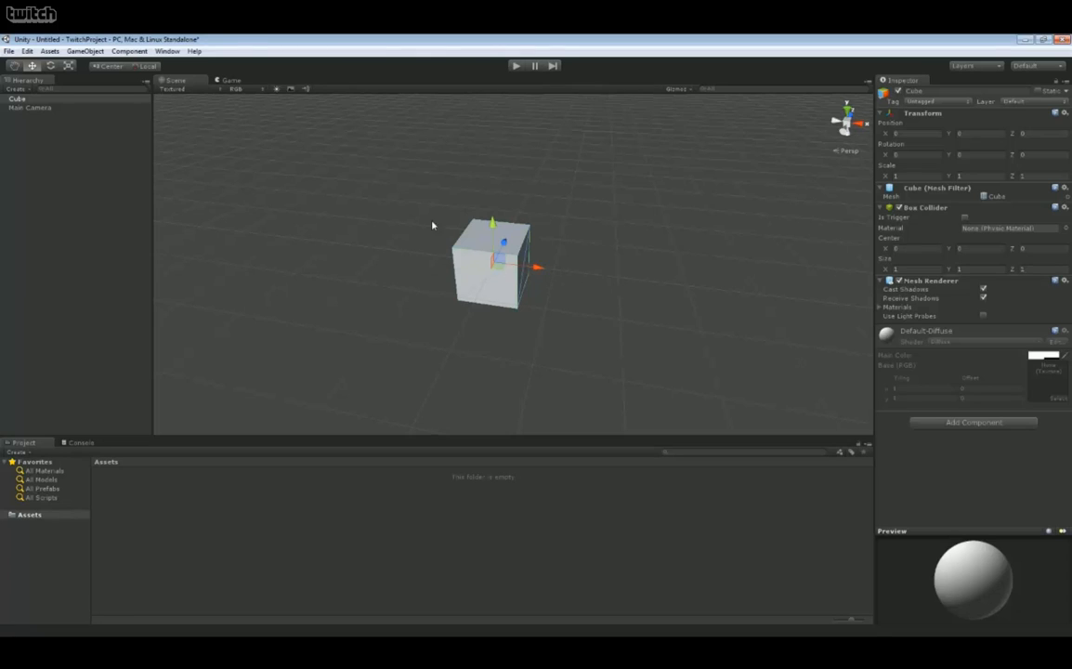
{"action": "left_click", "coordinate": [50, 65]}
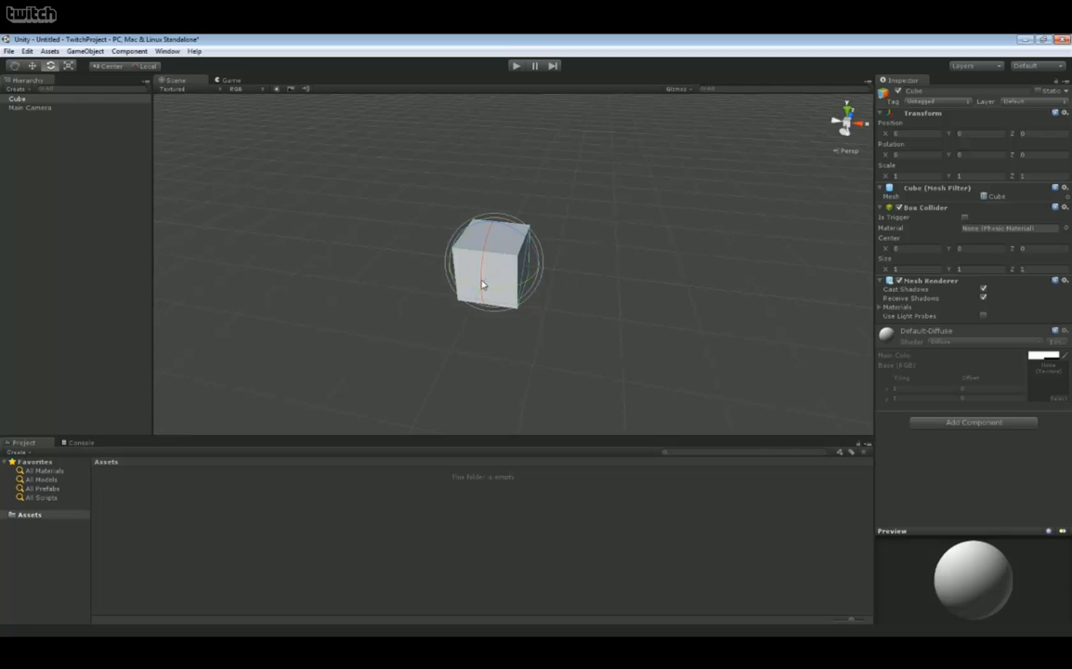
{"action": "mouse_move", "coordinate": [481, 284]}
{"action": "left_mouse_down"}
{"action": "mouse_move", "coordinate": [492, 210]}
{"action": "mouse_move", "coordinate": [475, 349]}
{"action": "mouse_move", "coordinate": [493, 226]}
{"action": "mouse_move", "coordinate": [475, 284]}
{"action": "left_mouse_up"}
{"action": "mouse_move", "coordinate": [481, 278]}
{"action": "left_mouse_down"}
{"action": "mouse_move", "coordinate": [485, 240]}
{"action": "mouse_move", "coordinate": [469, 290]}
{"action": "mouse_move", "coordinate": [470, 274]}
{"action": "left_mouse_up"}
{"action": "left_click_drag", "start_coordinate": [446, 263], "coordinate": [511, 290]}
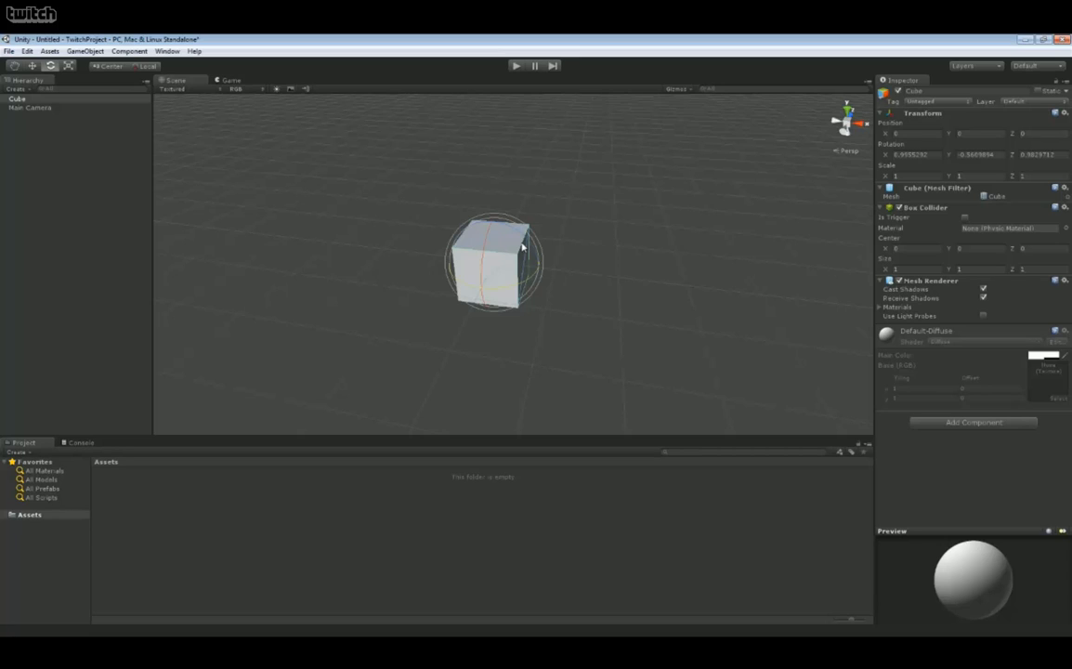
Step: Reset the cube's rotation to X 0, Y 0, Z 0, trying out a scrub of the X value along the way
{"action": "left_click", "coordinate": [929, 156]}
{"action": "type", "text": "0"}
{"action": "key", "text": "Tab"}
{"action": "type", "text": "0"}
{"action": "key", "text": "Tab"}
{"action": "type", "text": "0"}
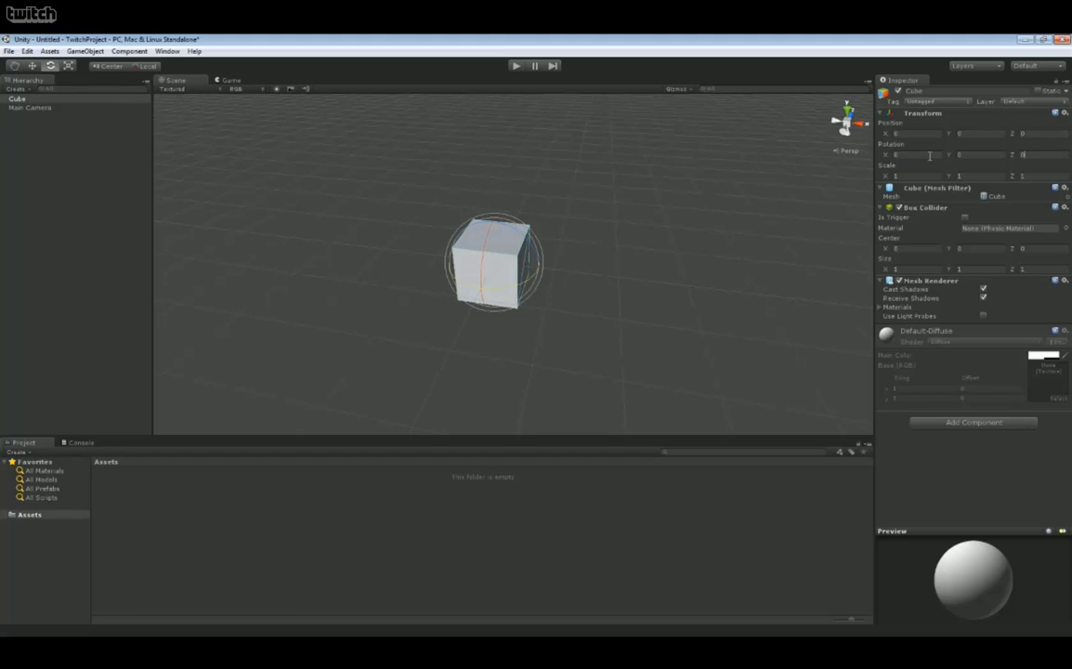
{"action": "left_click_drag", "start_coordinate": [884, 157], "coordinate": [836, 156]}
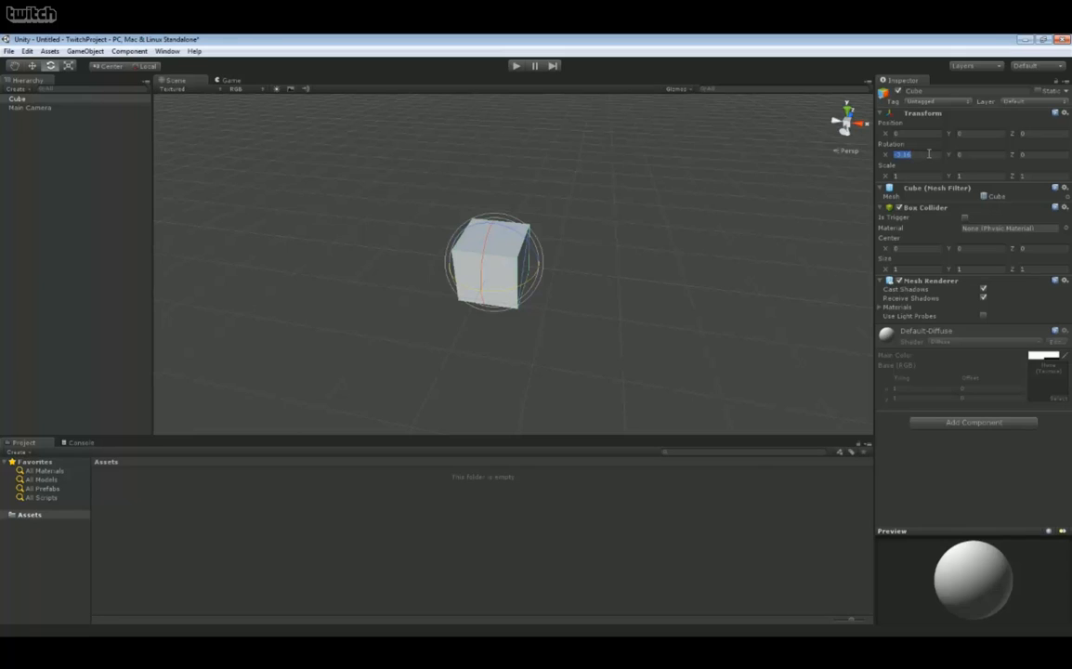
{"action": "type", "text": "0"}
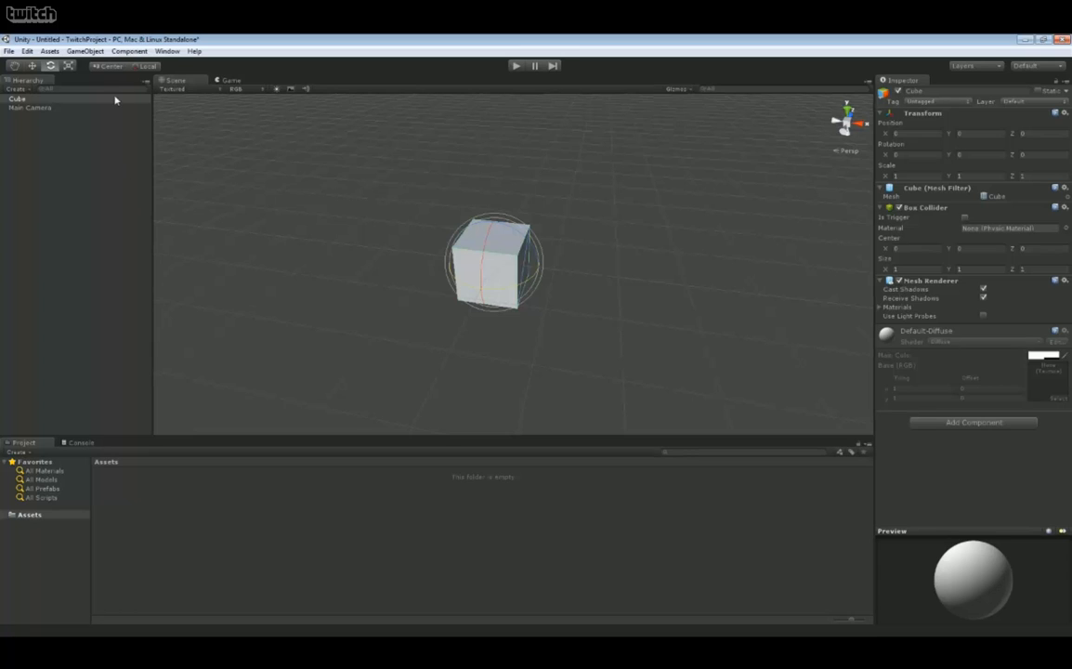
Step: Stretch the cube along all three axes with the Scale tool to about X 4.08, Y 1.29, Z 4.59
{"action": "left_click", "coordinate": [69, 66]}
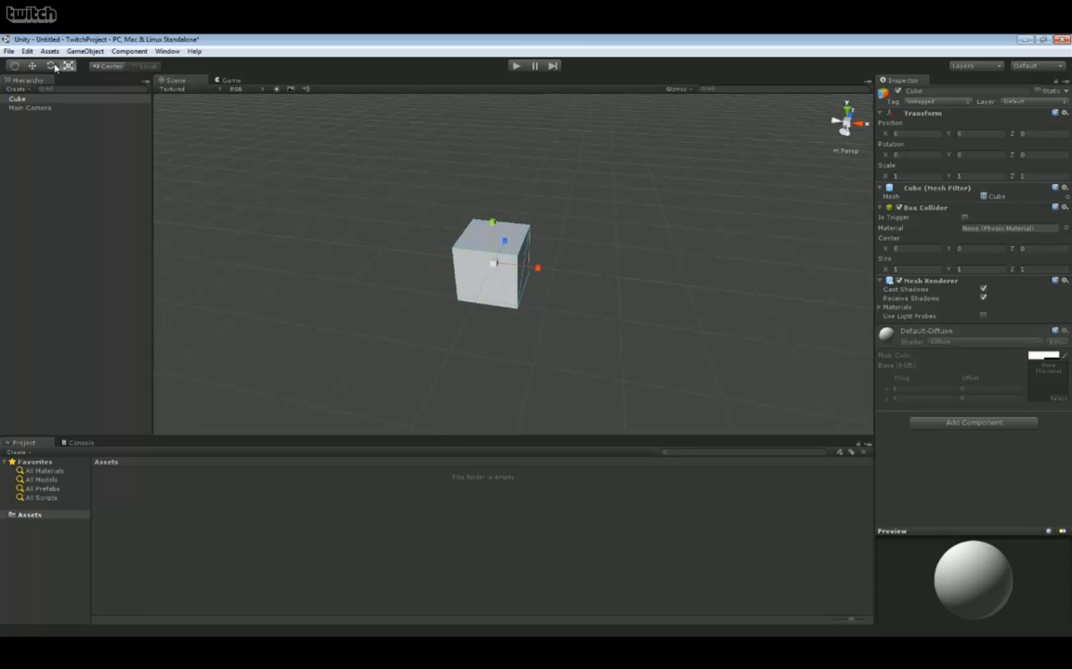
{"action": "left_click", "coordinate": [53, 66]}
{"action": "key", "text": "r"}
{"action": "left_click_drag", "start_coordinate": [538, 271], "coordinate": [632, 284]}
{"action": "left_click_drag", "start_coordinate": [506, 242], "coordinate": [539, 172]}
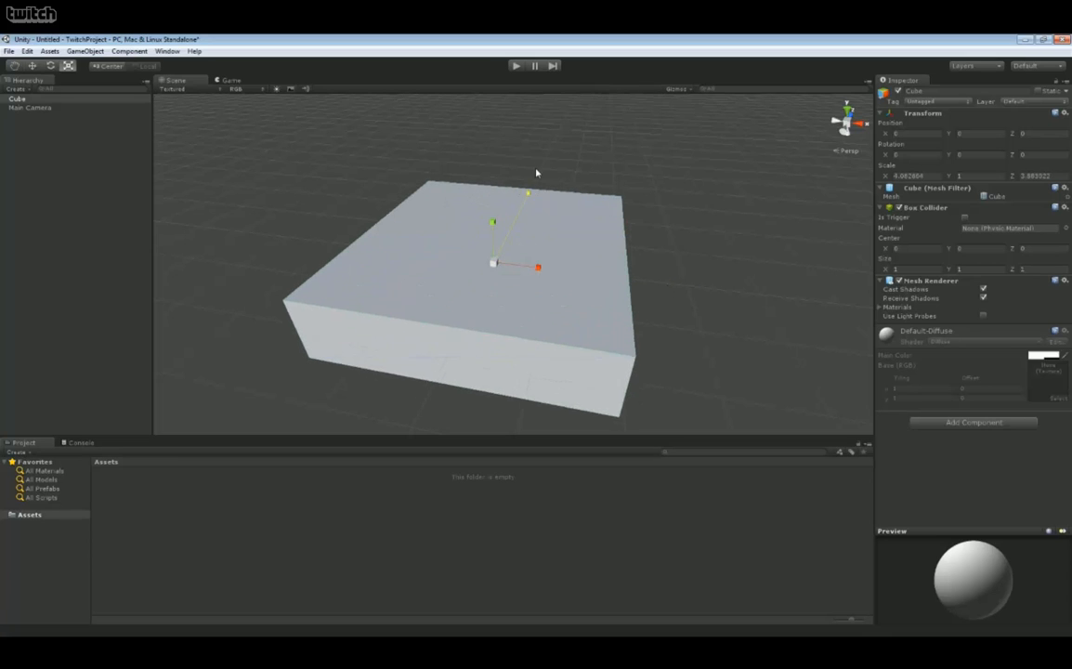
{"action": "left_click_drag", "start_coordinate": [492, 223], "coordinate": [495, 130]}
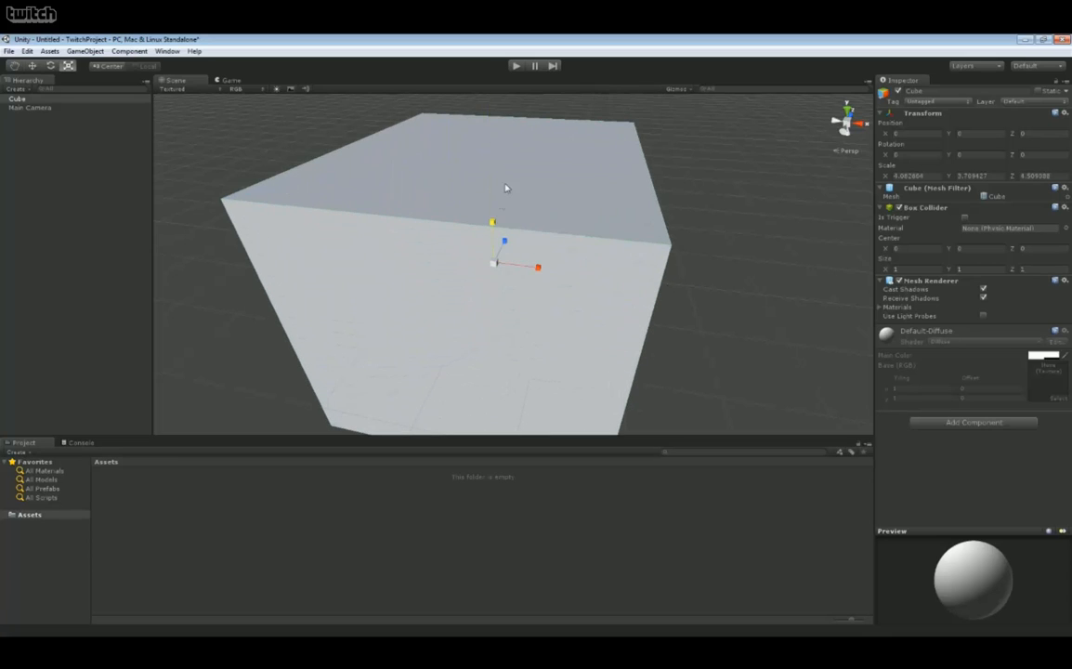
{"action": "mouse_move", "coordinate": [492, 223]}
{"action": "left_mouse_down"}
{"action": "mouse_move", "coordinate": [497, 292]}
{"action": "mouse_move", "coordinate": [493, 223]}
{"action": "left_mouse_up"}
Step: Set the stretched cube's scale values to X 0, Y 0, Z 0
{"action": "left_click", "coordinate": [926, 174]}
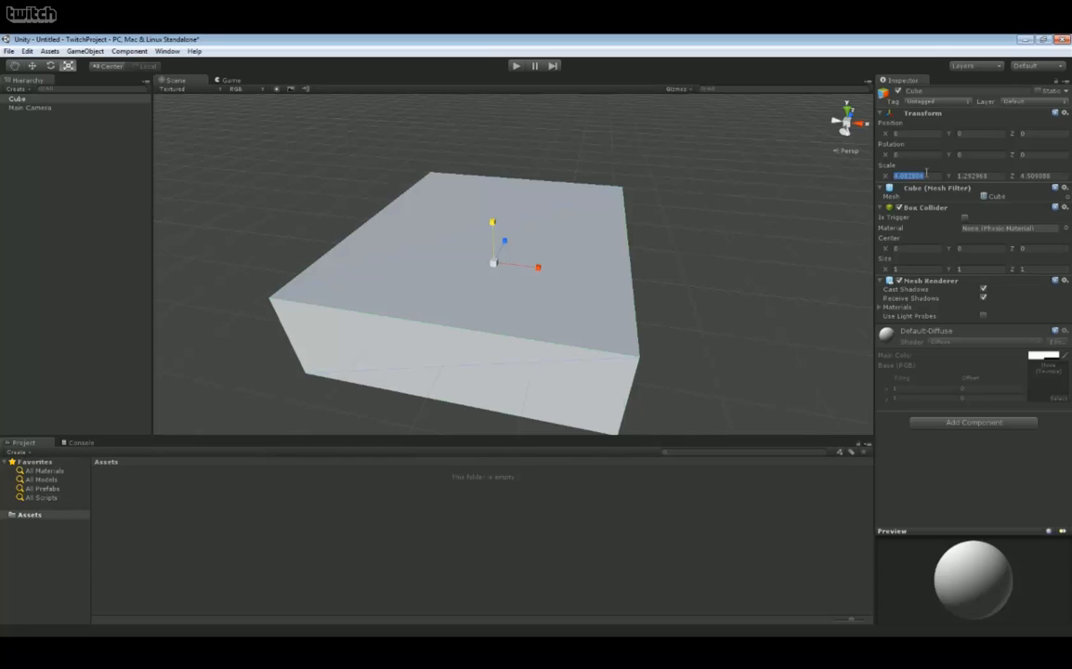
{"action": "type", "text": "0"}
{"action": "key", "text": "Tab"}
{"action": "type", "text": "0"}
{"action": "key", "text": "Tab"}
{"action": "type", "text": "0"}
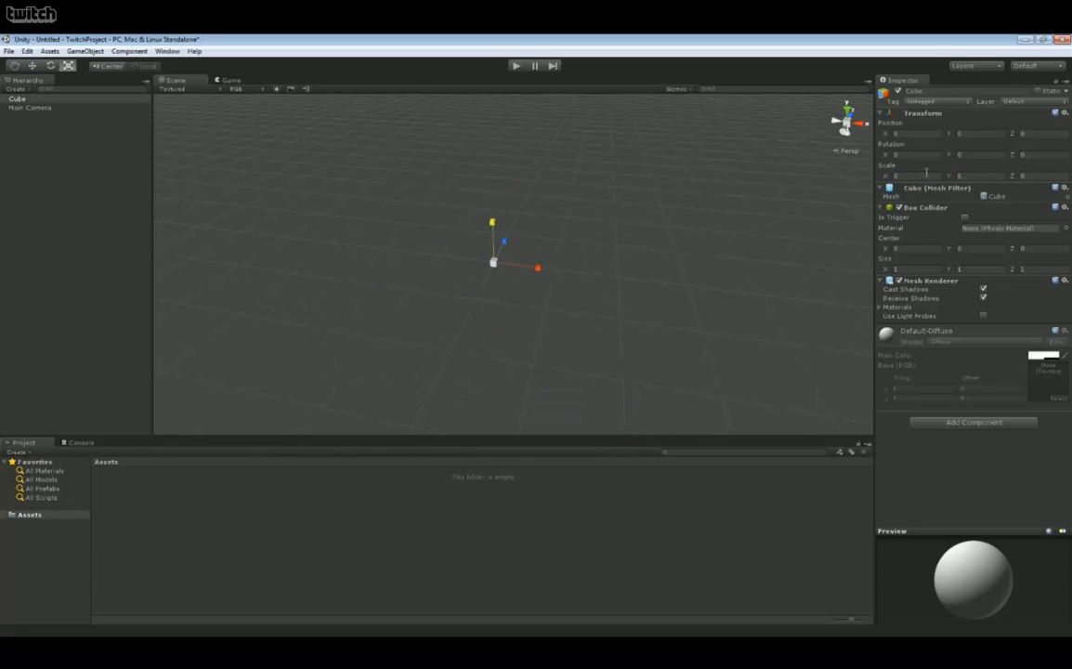
Step: Set the cube's scale to X 1, Y 1, Z 1
{"action": "left_click", "coordinate": [926, 175]}
{"action": "type", "text": "1"}
{"action": "key", "text": "Tab"}
{"action": "type", "text": "1"}
{"action": "key", "text": "Tab"}
{"action": "type", "text": "1"}
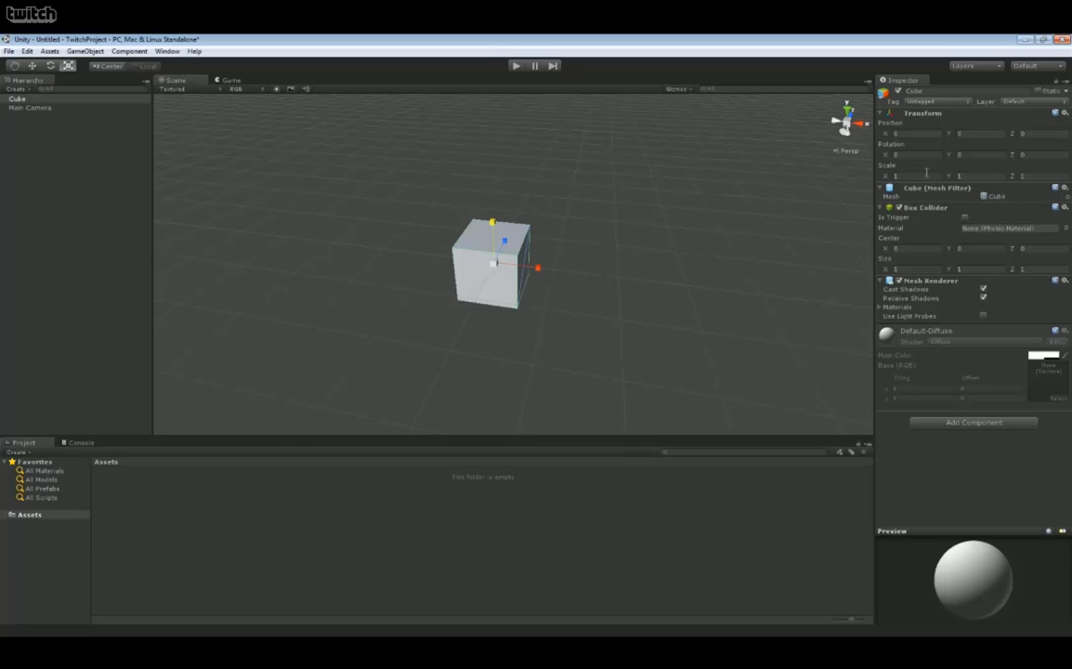
Step: Double the cube's size by setting its scale to X 2, Y 2, Z 2
{"action": "left_click", "coordinate": [926, 174]}
{"action": "type", "text": "2"}
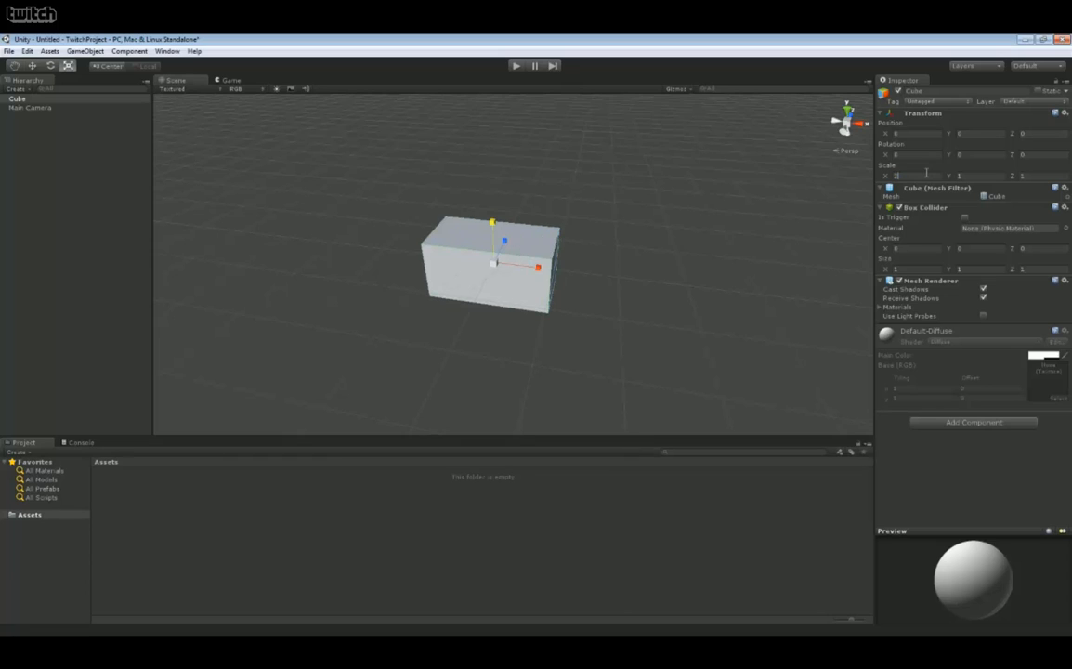
{"action": "key", "text": "Tab"}
{"action": "type", "text": "2"}
{"action": "key", "text": "Tab"}
{"action": "type", "text": "2"}
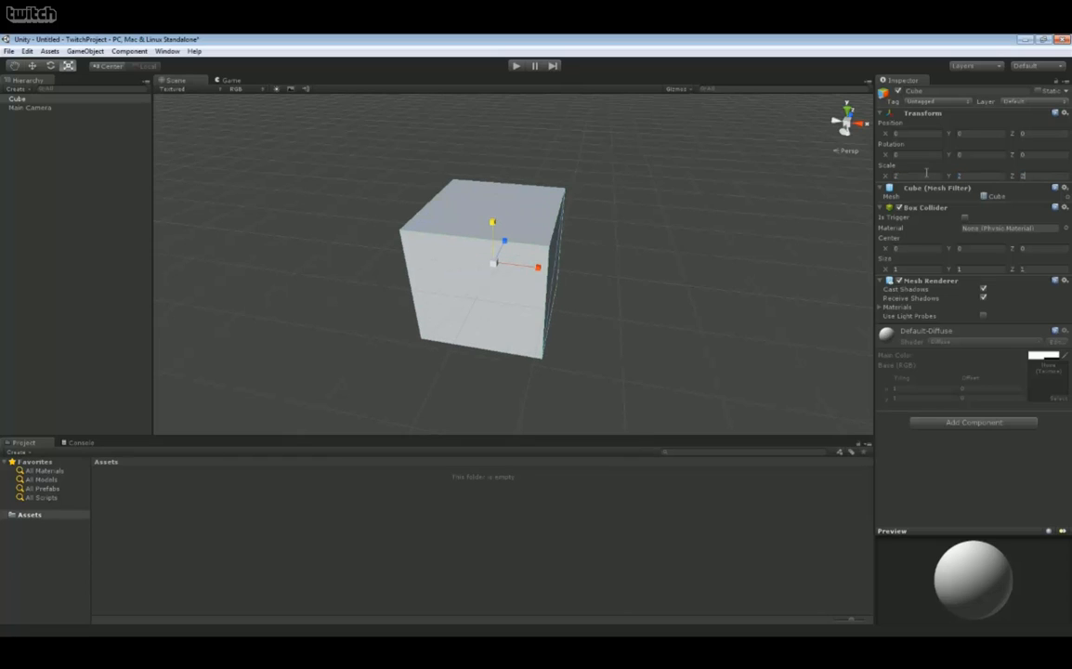
Step: Collapse the cube by setting its scale to X 0, Y 0, Z 0
{"action": "left_click", "coordinate": [926, 173]}
{"action": "type", "text": "0"}
{"action": "key", "text": "Tab"}
{"action": "type", "text": "0"}
{"action": "key", "text": "Tab"}
{"action": "type", "text": "0"}
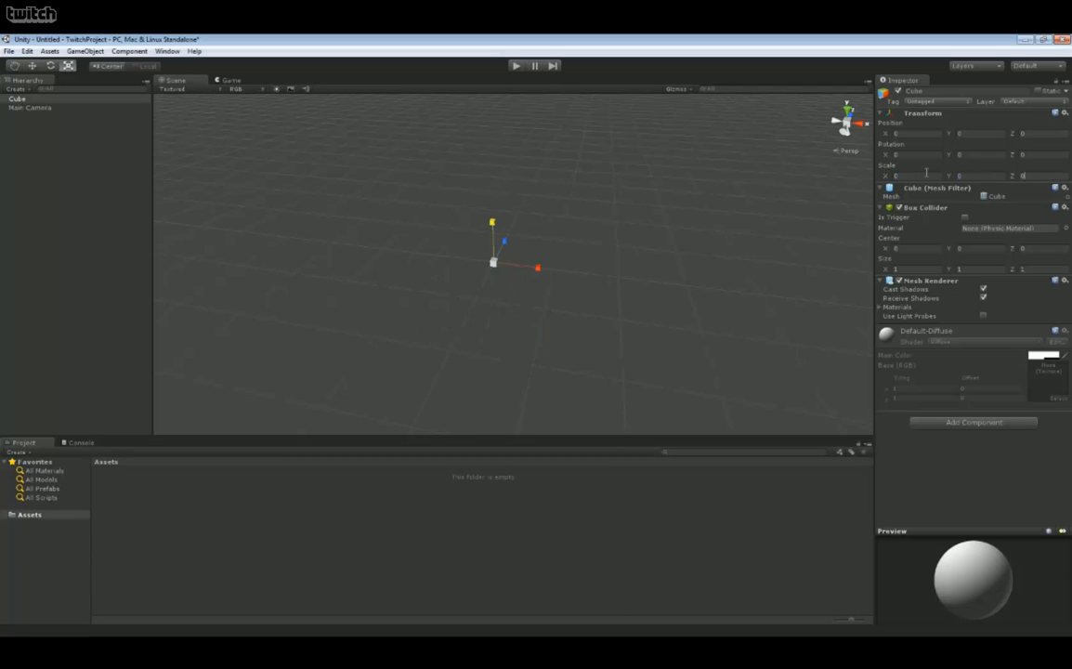
Step: Restore the cube to unit size by setting its scale to X 1, Y 1, Z 1
{"action": "left_click", "coordinate": [926, 174]}
{"action": "type", "text": "1"}
{"action": "key", "text": "Tab"}
{"action": "type", "text": "1"}
{"action": "key", "text": "Tab"}
{"action": "type", "text": "1"}
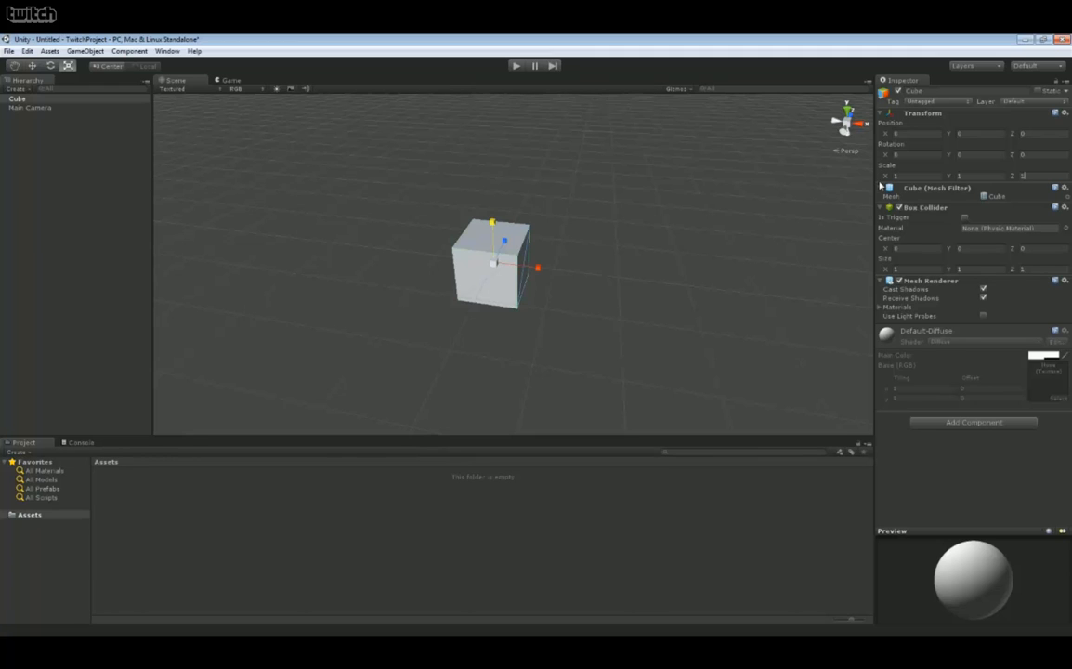
Step: Move the cube along the X axis to about 2.02 and rotate it about 45 degrees around Z
{"action": "right_click_drag", "start_coordinate": [595, 221], "coordinate": [687, 206]}
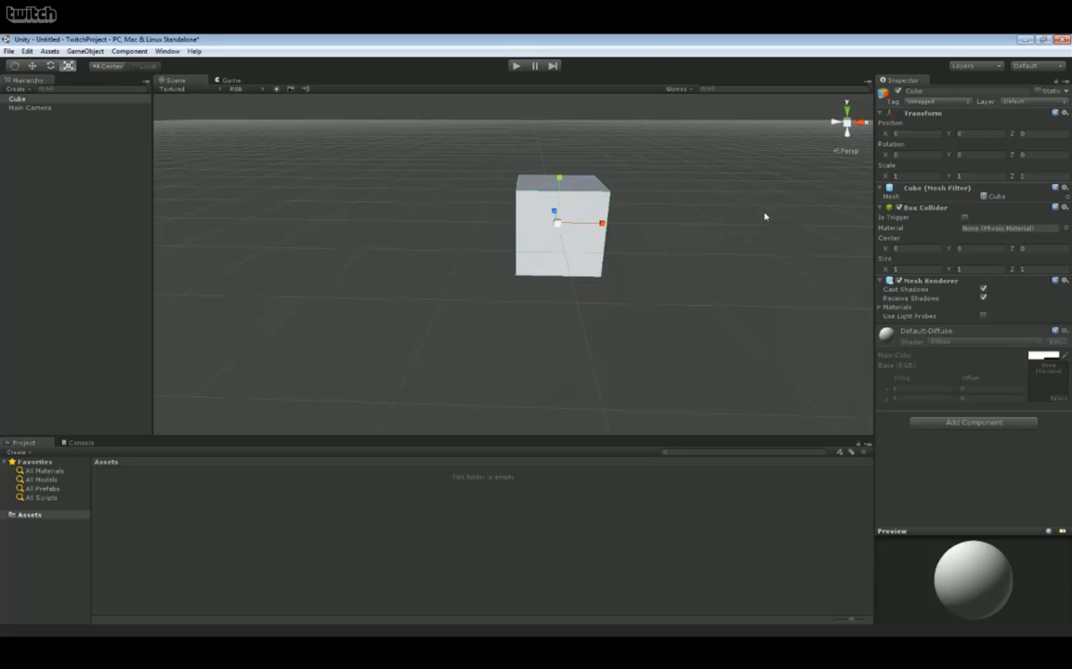
{"action": "right_click_drag", "start_coordinate": [765, 215], "coordinate": [760, 209]}
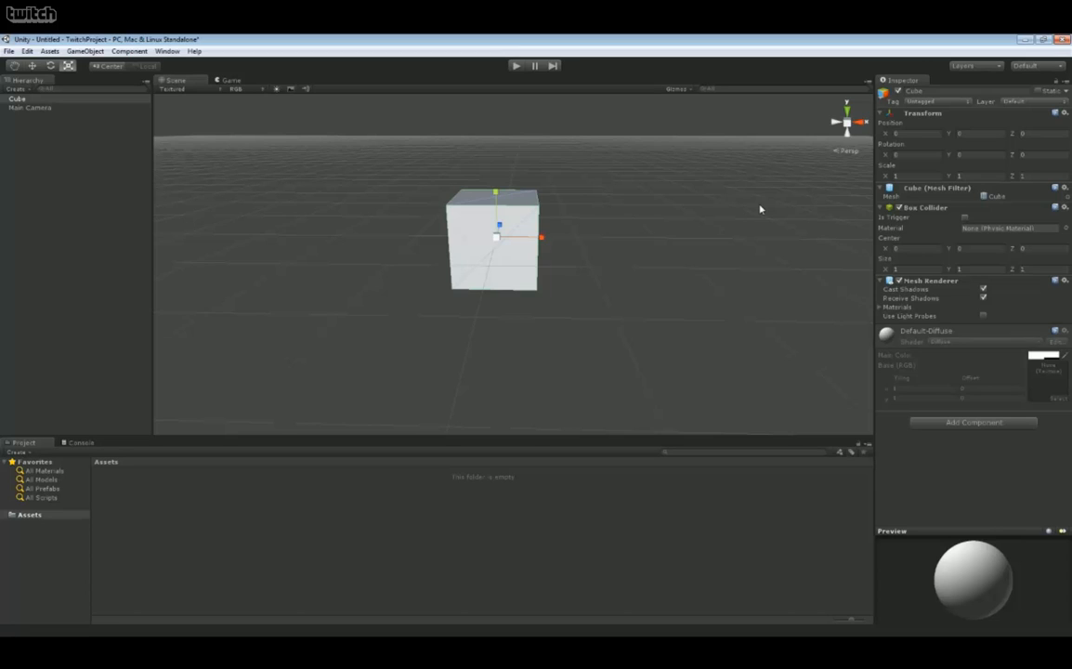
{"action": "key", "text": "w"}
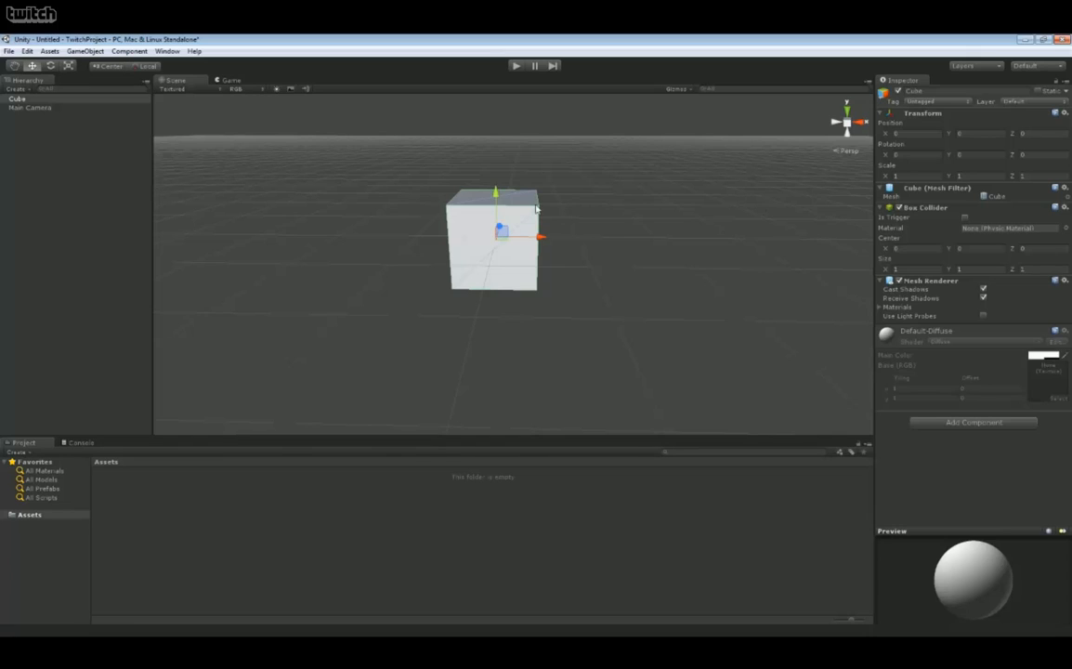
{"action": "left_click_drag", "start_coordinate": [542, 238], "coordinate": [698, 240]}
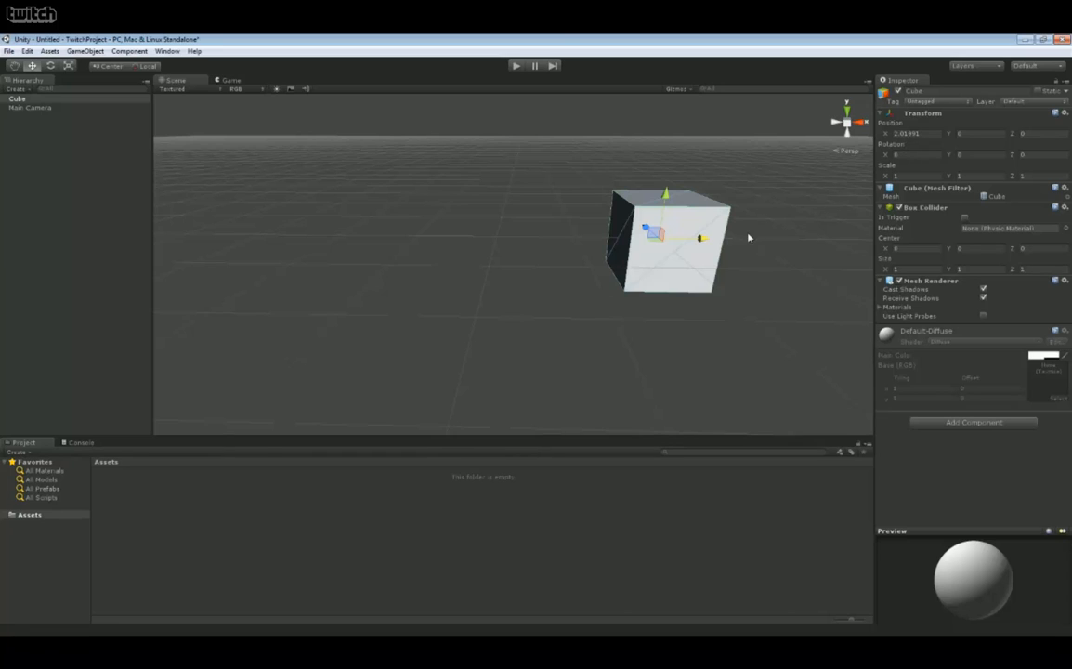
{"action": "key", "text": "e"}
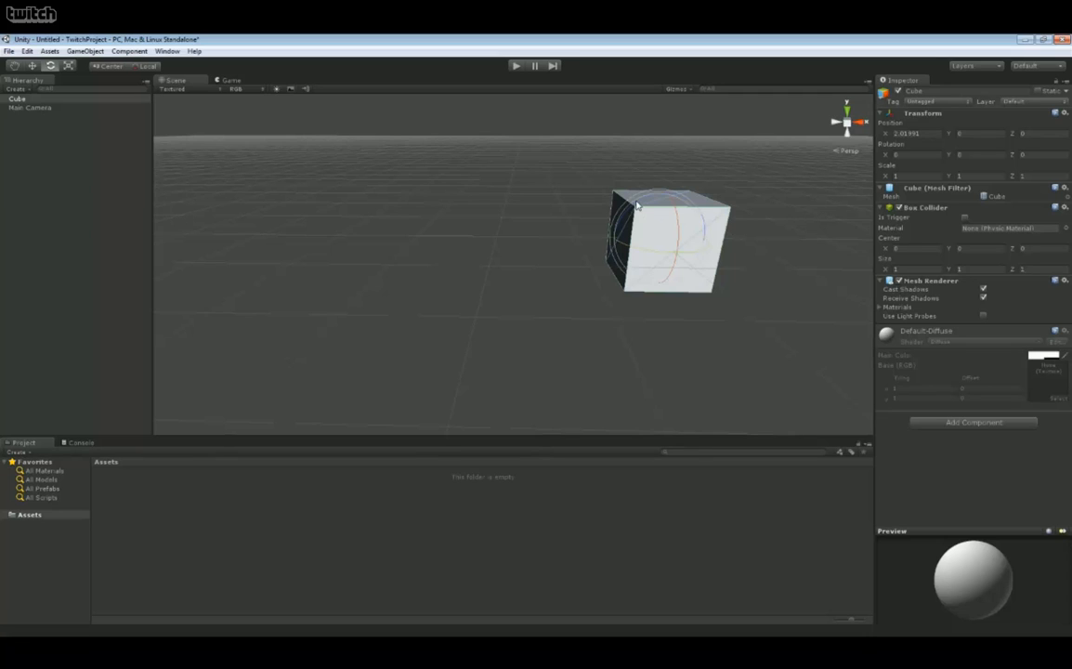
{"action": "left_click_drag", "start_coordinate": [637, 205], "coordinate": [574, 239]}
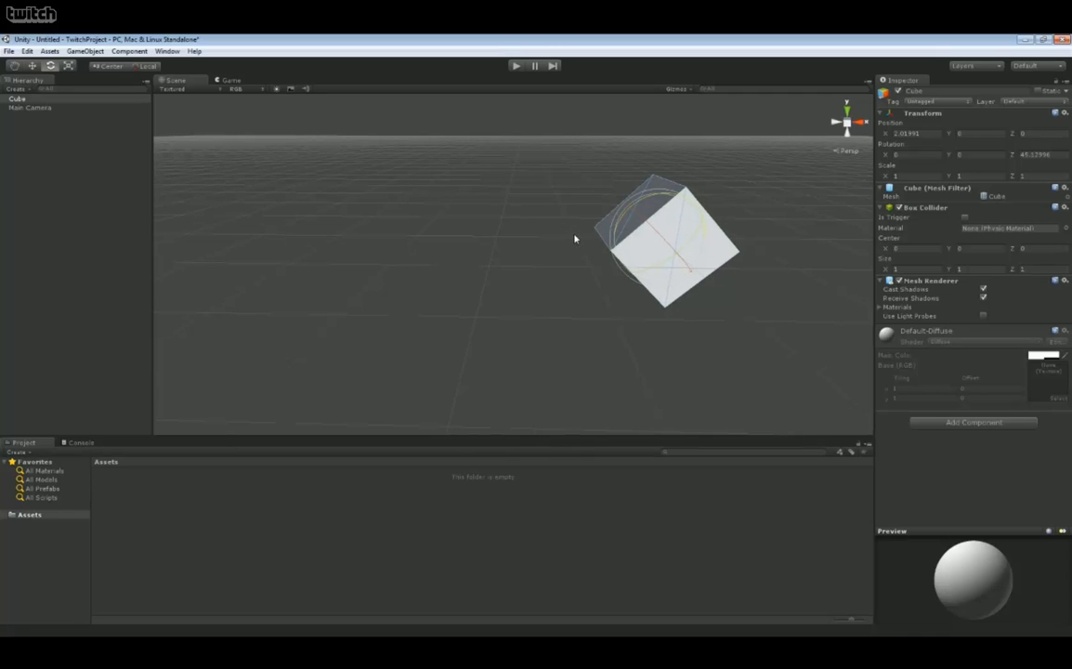
{"action": "left_click", "coordinate": [569, 329]}
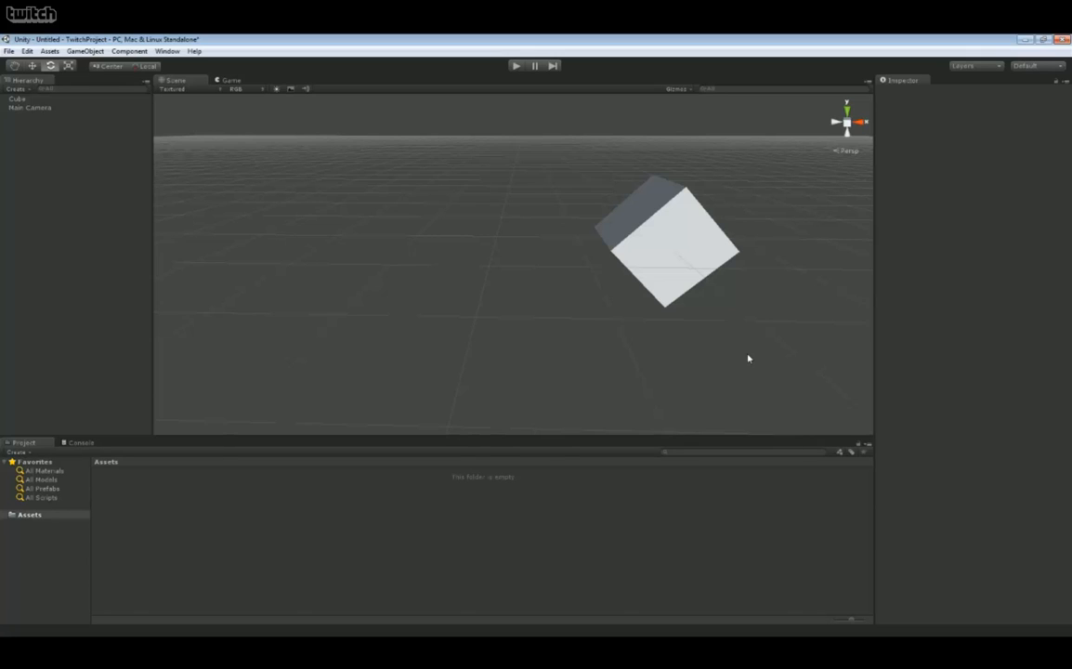
Step: Undo the deselection, the Z rotation and the X move of the cube
{"action": "key", "text": "ctrl+z"}
{"action": "key", "text": "ctrl+z"}
{"action": "key", "text": "ctrl+z"}
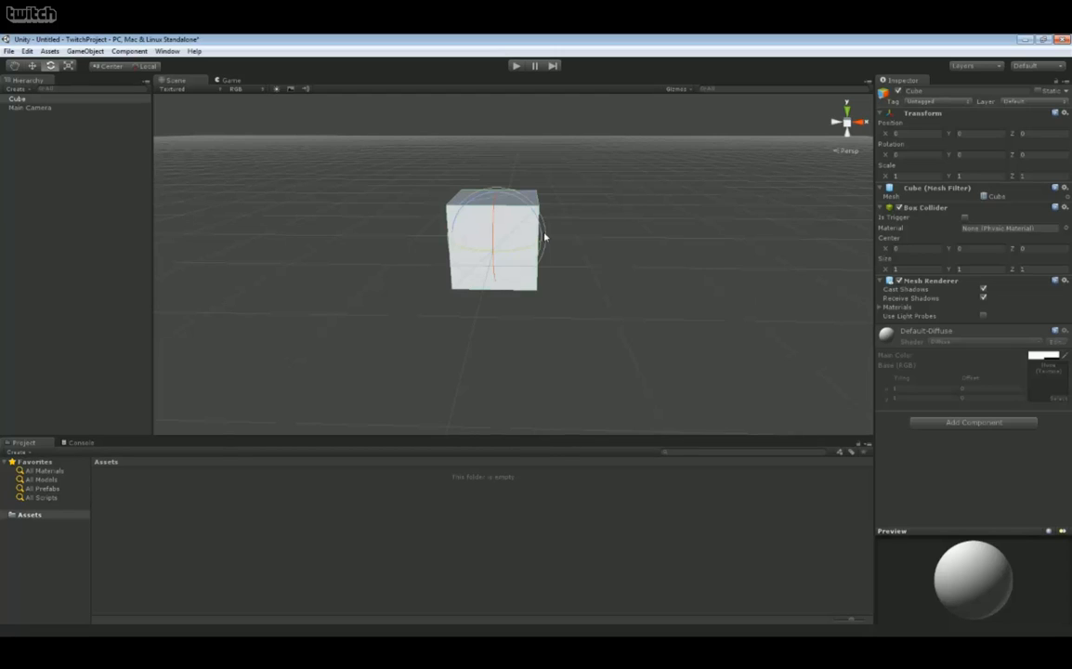
Step: Rotate the cube around Z to about 45.5 degrees and move it along its local axes to about X 1.81, Y 2.12
{"action": "left_click_drag", "start_coordinate": [416, 189], "coordinate": [375, 223]}
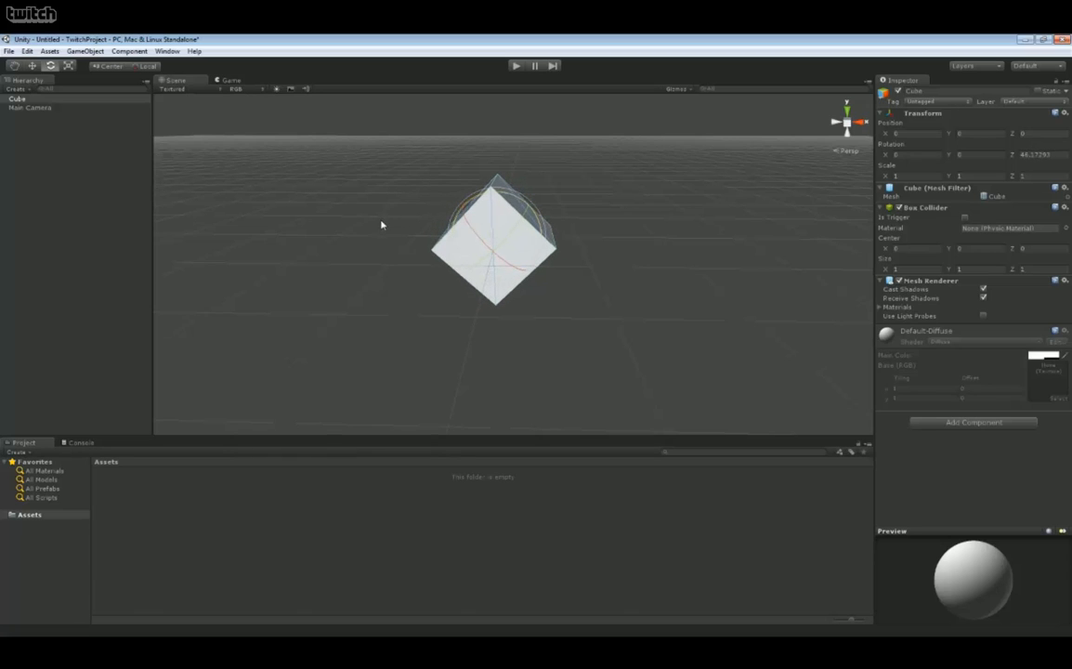
{"action": "left_click_drag", "start_coordinate": [490, 207], "coordinate": [482, 201]}
{"action": "key", "text": "w"}
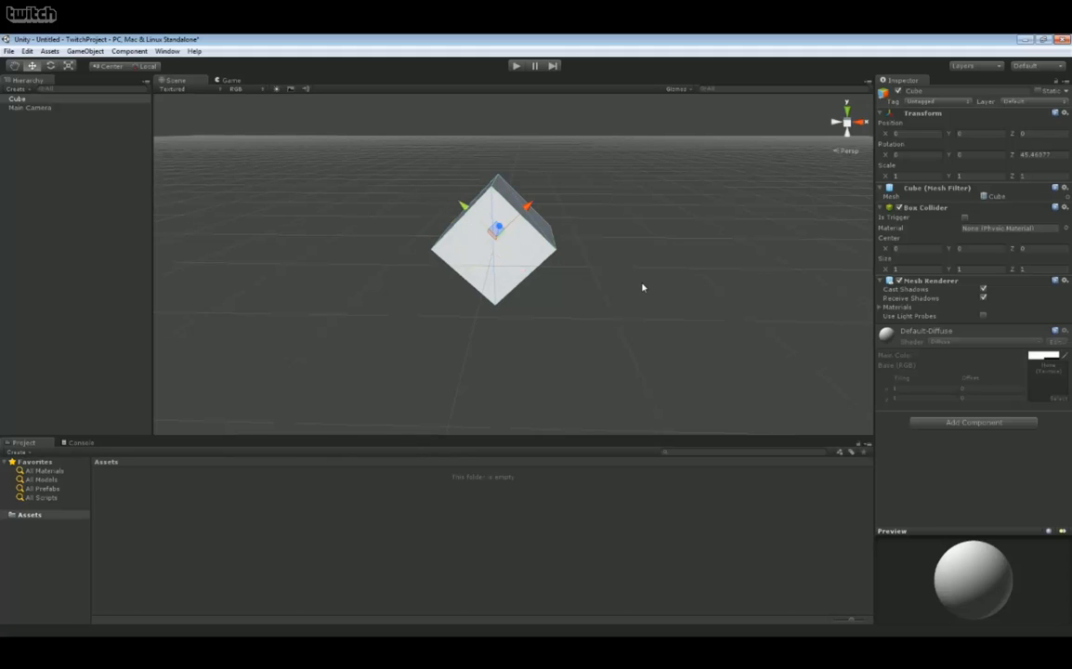
{"action": "left_click_drag", "start_coordinate": [526, 221], "coordinate": [620, 81]}
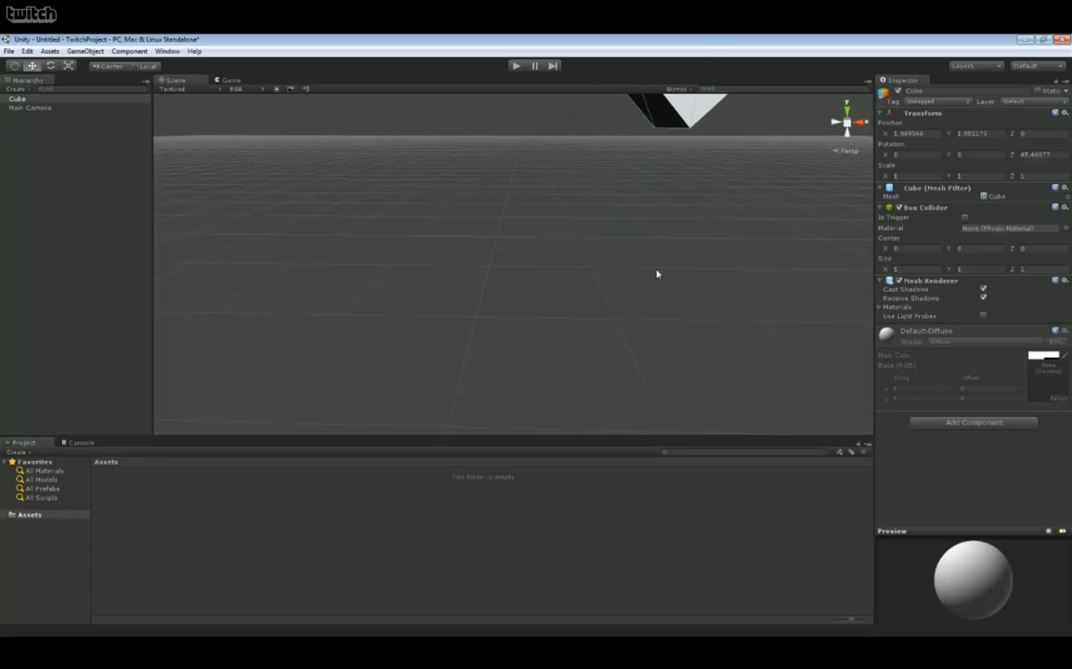
{"action": "left_click_drag", "start_coordinate": [617, 295], "coordinate": [607, 242], "text": "alt"}
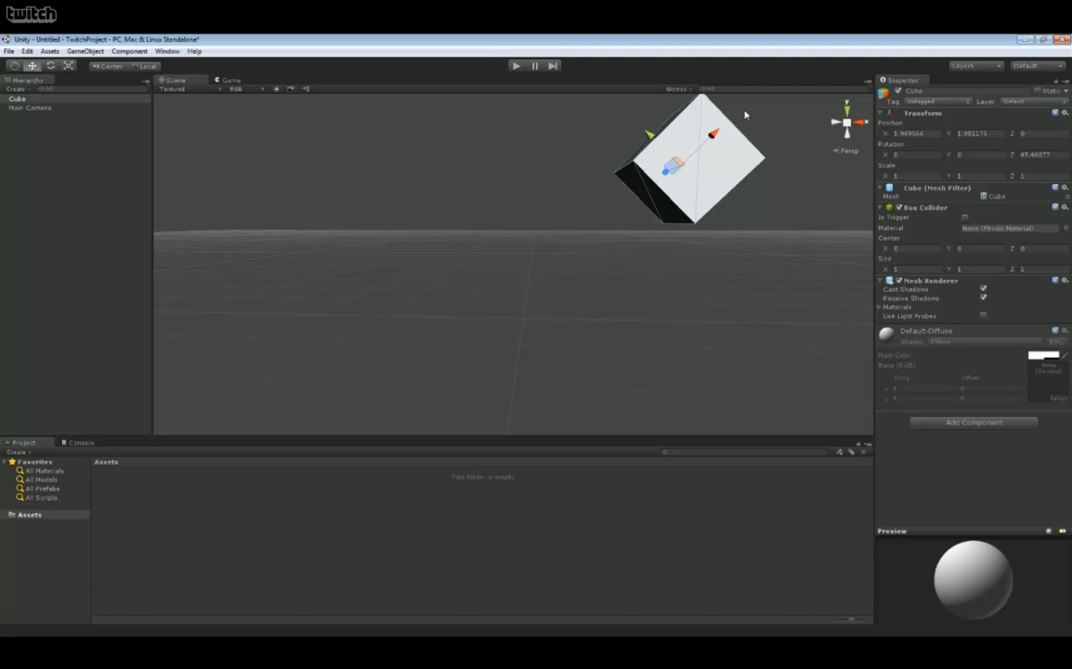
{"action": "left_click_drag", "start_coordinate": [569, 299], "coordinate": [464, 207], "text": "alt"}
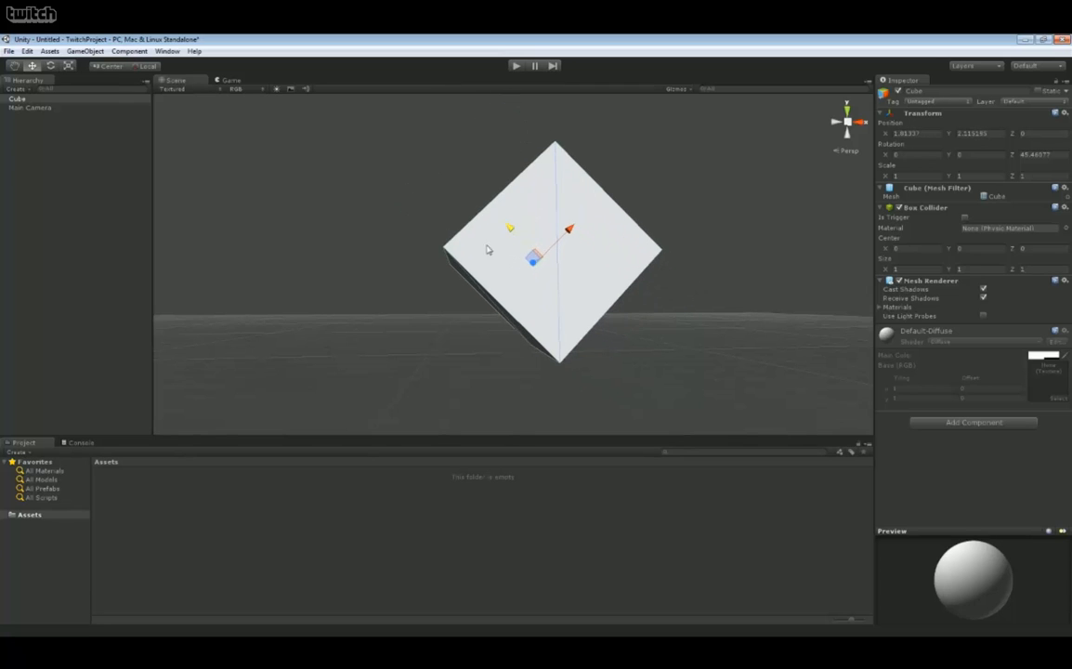
Step: Reset the cube's X and Y position to 0 and its Z rotation to 0
{"action": "right_click_drag", "start_coordinate": [397, 279], "coordinate": [370, 325]}
{"action": "left_click", "coordinate": [922, 132]}
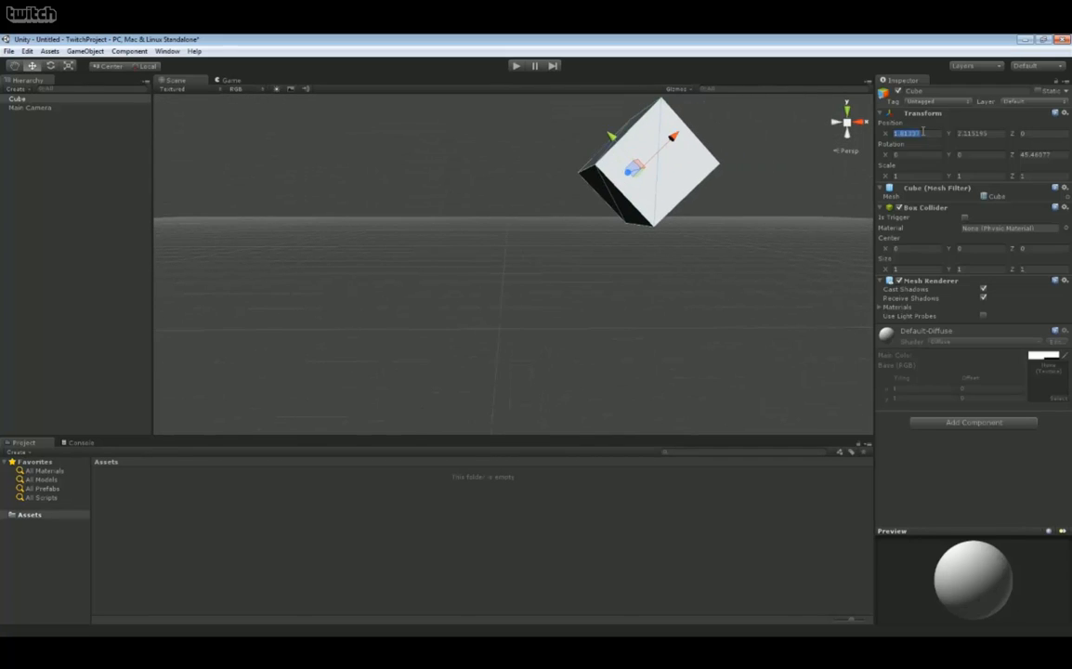
{"action": "type", "text": "0"}
{"action": "key", "text": "Tab"}
{"action": "type", "text": "0"}
{"action": "key", "text": "Tab"}
{"action": "key", "text": "Tab"}
{"action": "key", "text": "Tab"}
{"action": "key", "text": "Tab"}
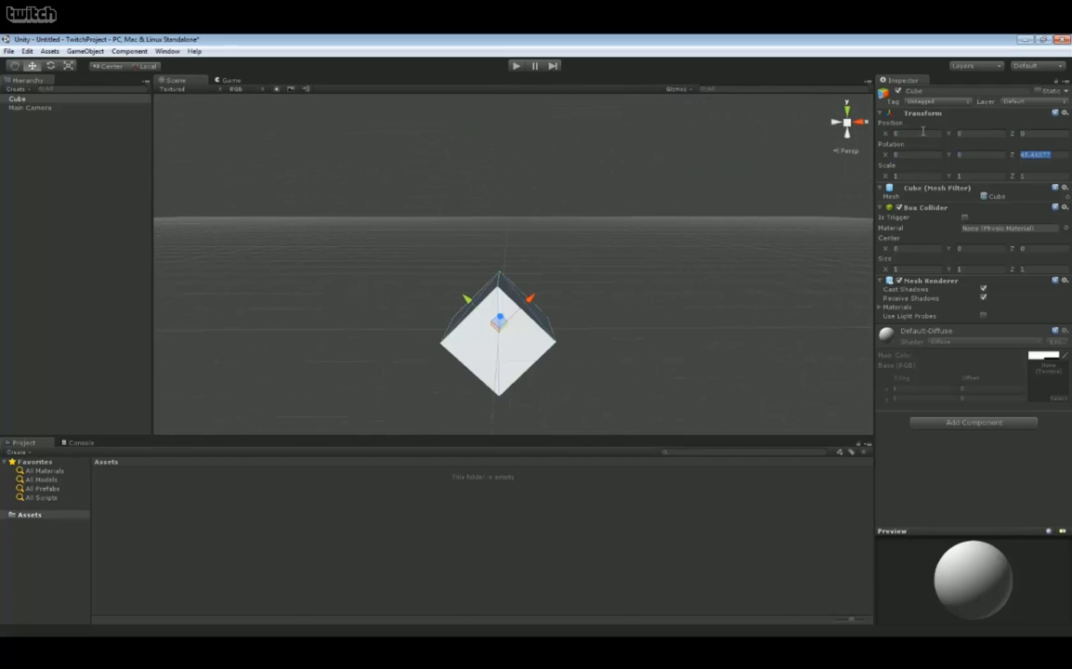
{"action": "type", "text": "0"}
Step: Set the cube's scale to 2 on the X, Y and Z axes
{"action": "left_click_drag", "start_coordinate": [777, 229], "coordinate": [689, 291], "text": "alt"}
{"action": "scroll", "coordinate": [687, 290], "scroll_direction": "down", "scroll_amount": 4}
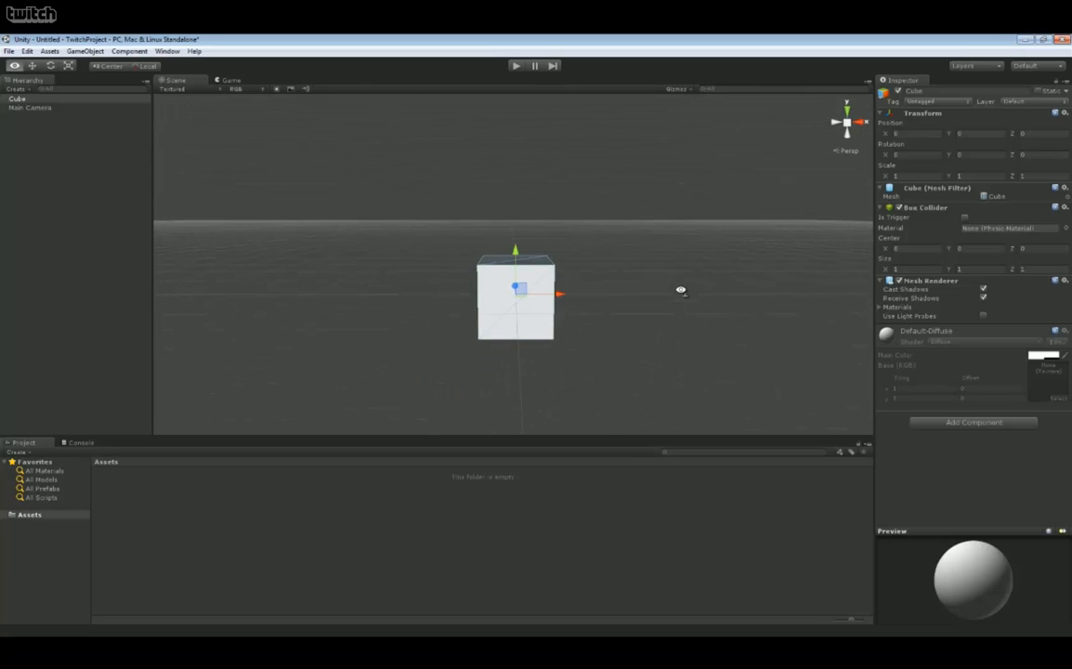
{"action": "left_click", "coordinate": [915, 175]}
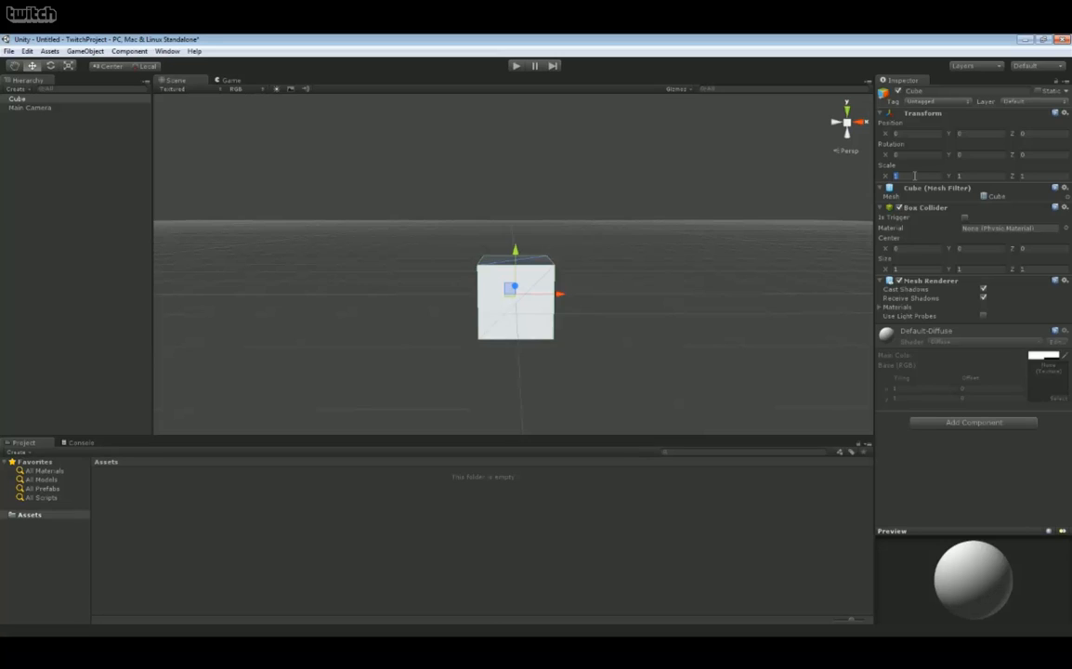
{"action": "type", "text": "2"}
{"action": "key", "text": "Tab"}
{"action": "type", "text": "2"}
{"action": "key", "text": "Tab"}
{"action": "type", "text": "2"}
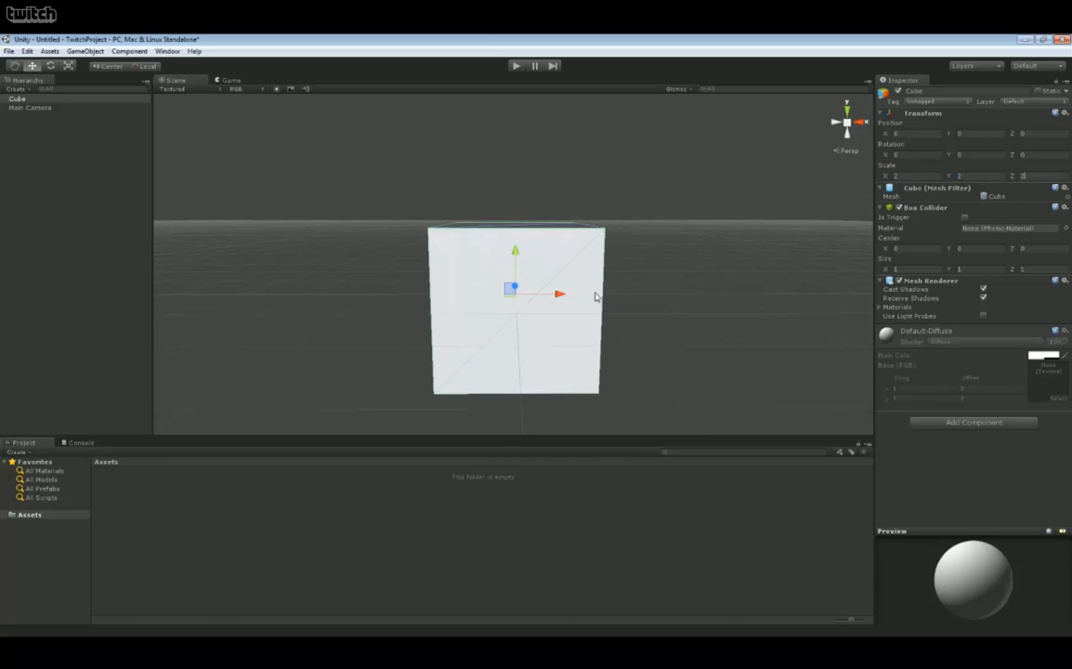
Step: Move the enlarged cube along the X axis to about 2.19 and back, and reset its X position to 0
{"action": "left_click_drag", "start_coordinate": [560, 295], "coordinate": [708, 296]}
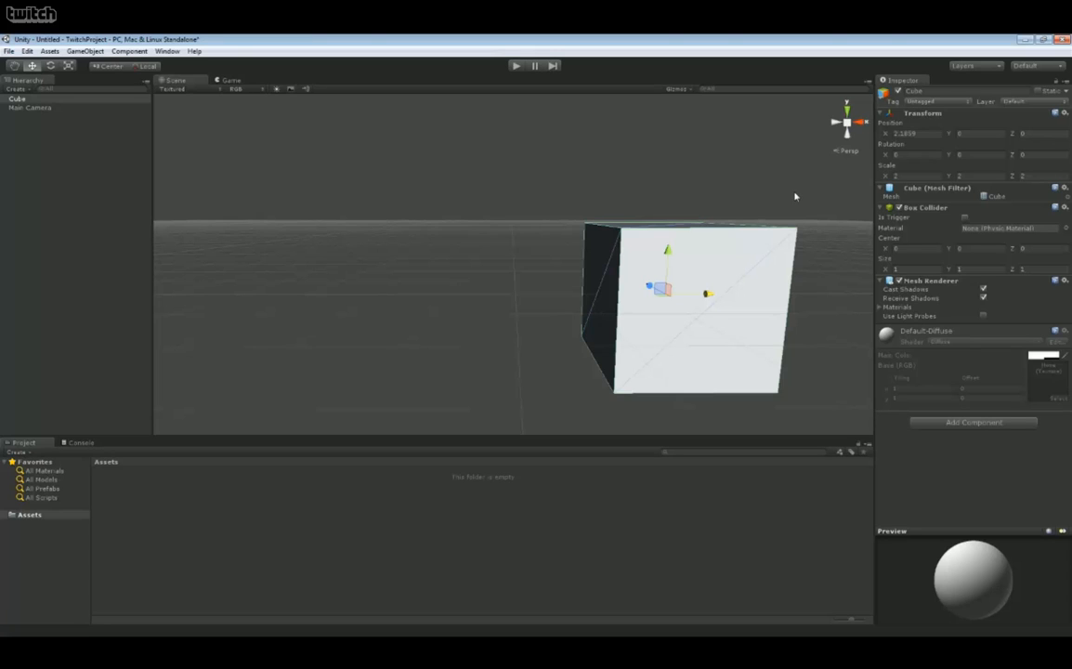
{"action": "left_click_drag", "start_coordinate": [708, 296], "coordinate": [555, 297]}
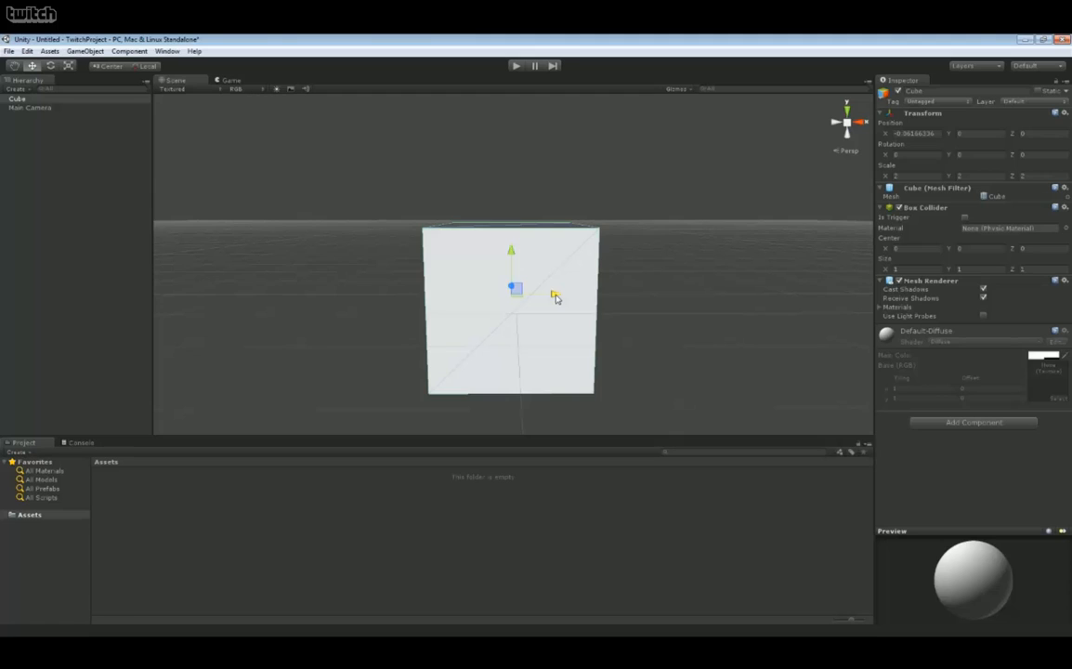
{"action": "left_click", "coordinate": [914, 133]}
{"action": "type", "text": "0"}
Step: Set the cube's scale to 1 on the X, Y and Z axes and its X position to 2
{"action": "left_click", "coordinate": [931, 174]}
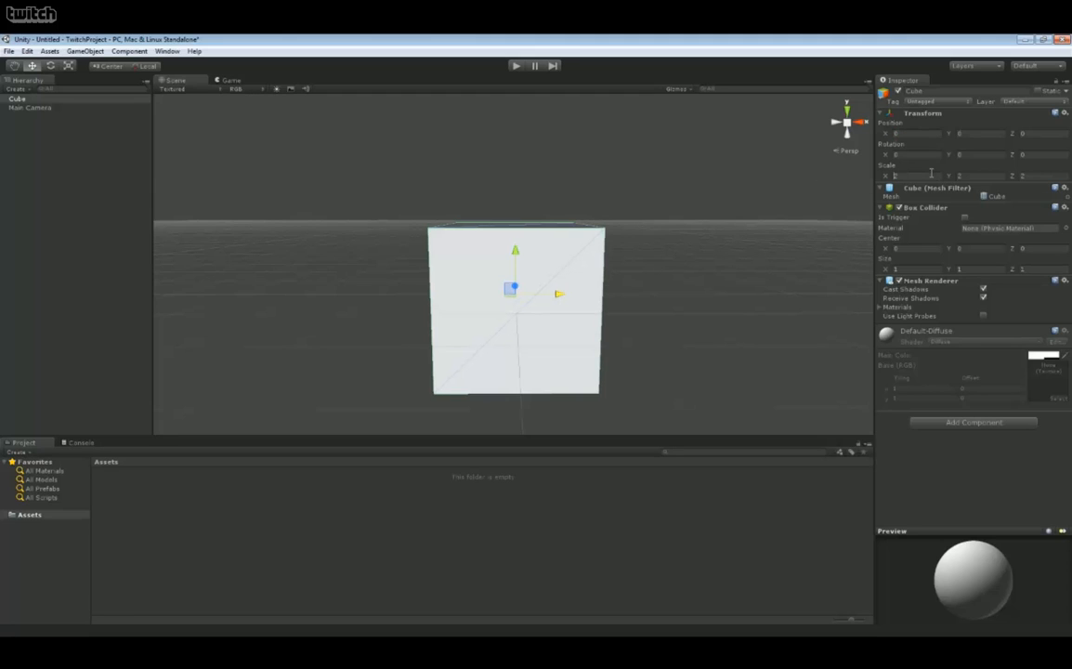
{"action": "key", "text": "BackSpace"}
{"action": "type", "text": "1"}
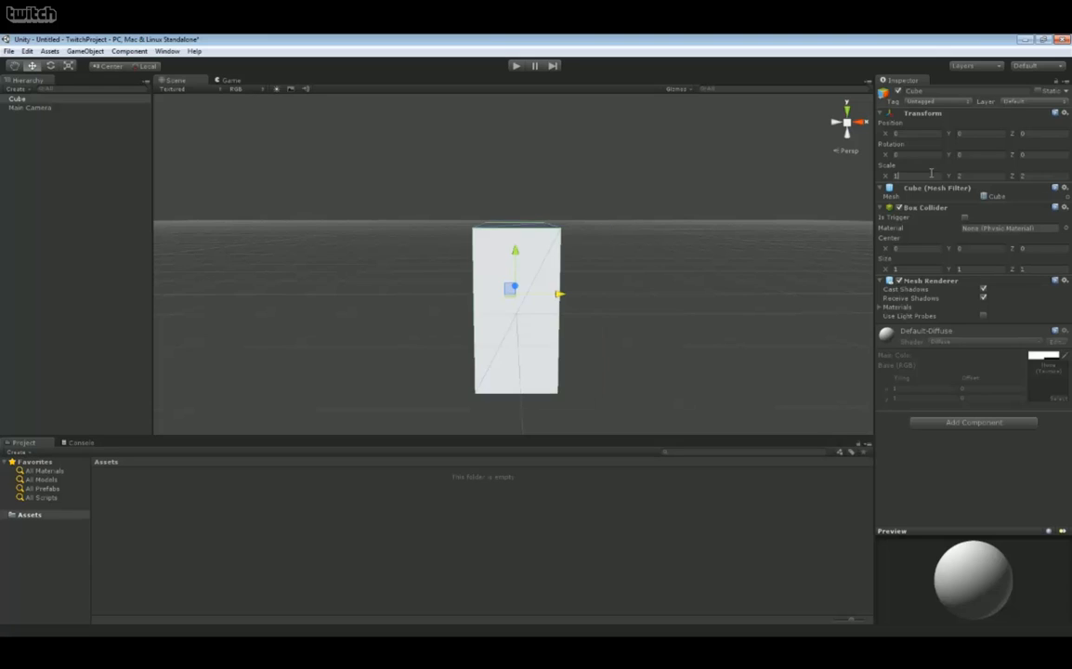
{"action": "key", "text": "Tab"}
{"action": "type", "text": "1"}
{"action": "key", "text": "Tab"}
{"action": "type", "text": "1"}
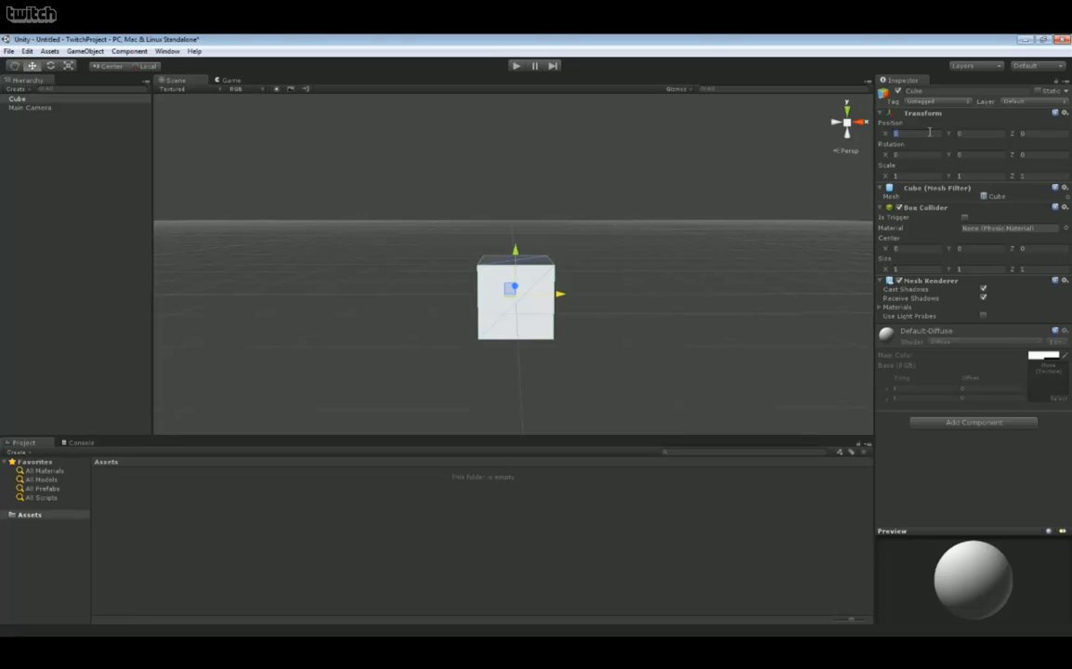
{"action": "type", "text": "2"}
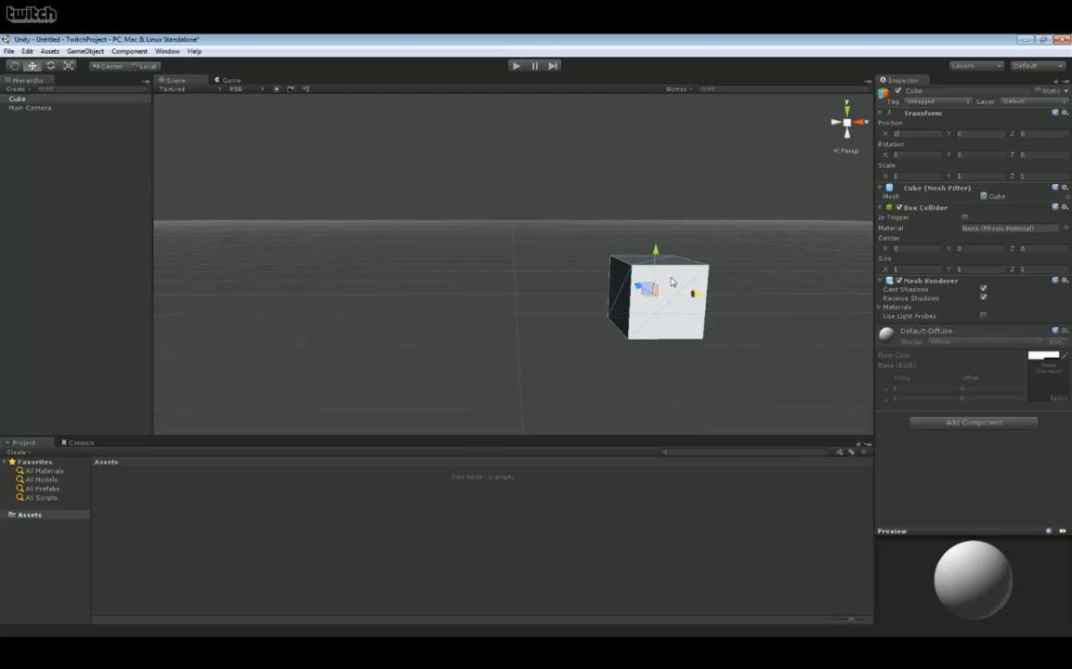
Step: Create a sphere and set its position to X -2, Y 0, Z 0
{"action": "left_click", "coordinate": [20, 89]}
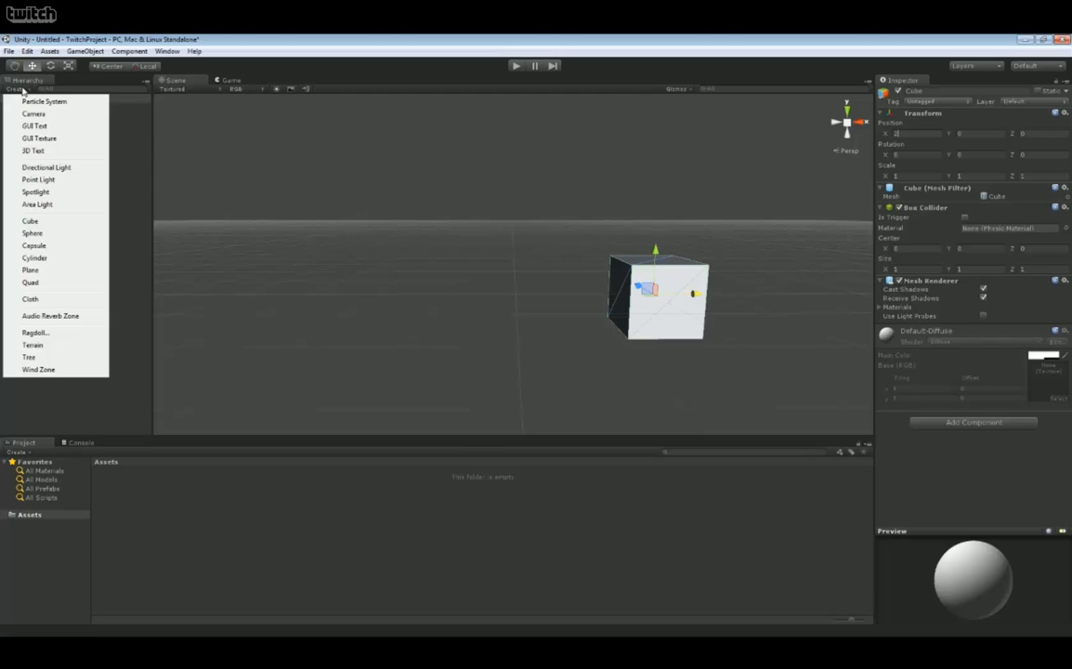
{"action": "left_click", "coordinate": [35, 233]}
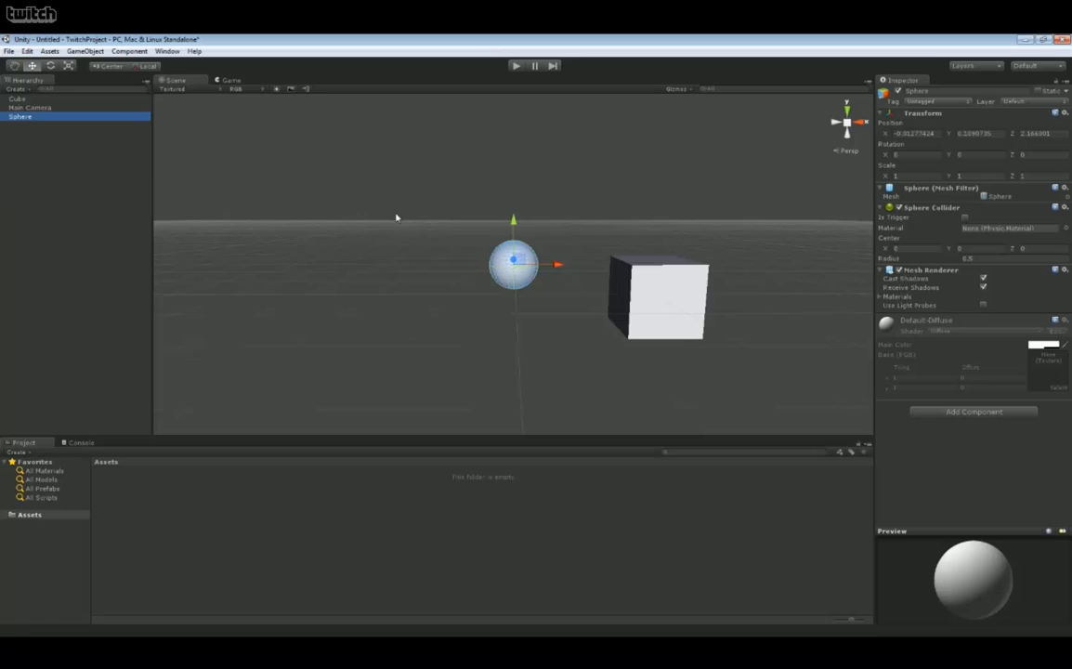
{"action": "left_click", "coordinate": [927, 134]}
{"action": "type", "text": "-2"}
{"action": "key", "text": "Tab"}
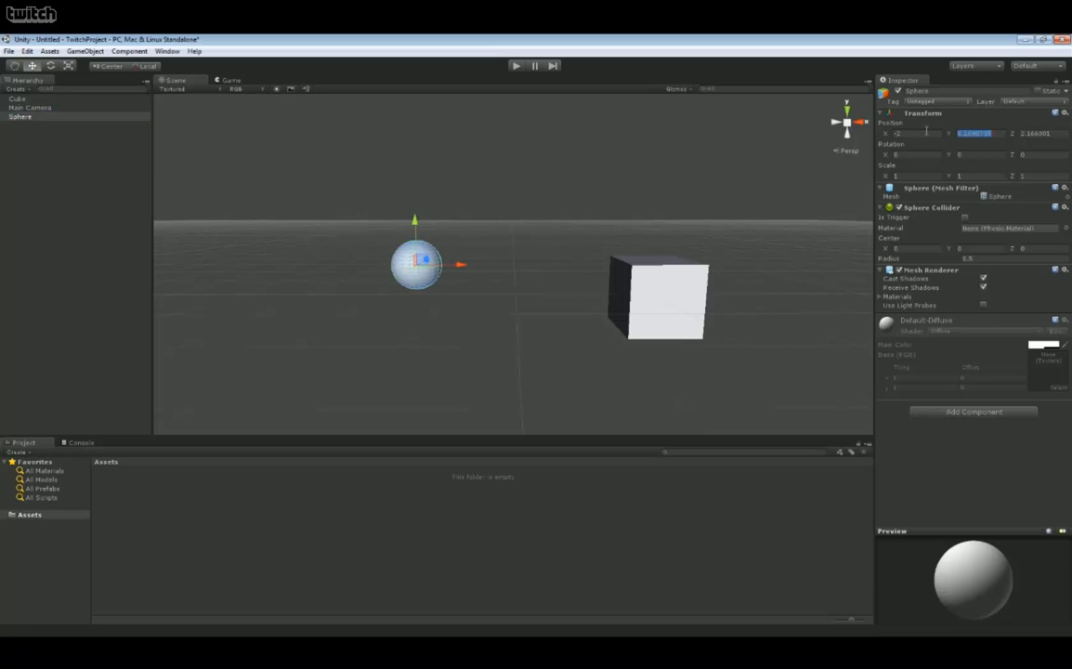
{"action": "type", "text": "0"}
{"action": "key", "text": "Tab"}
{"action": "type", "text": "0"}
{"action": "left_click", "coordinate": [520, 276]}
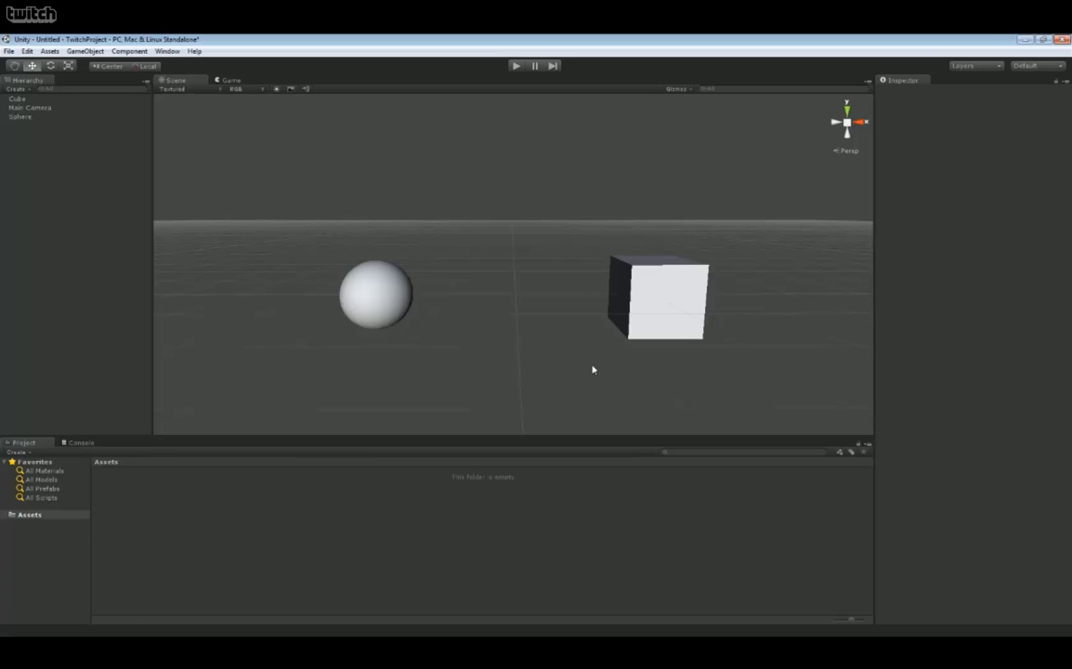
Step: Make the sphere a child of the cube in the object hierarchy
{"action": "left_click", "coordinate": [371, 284]}
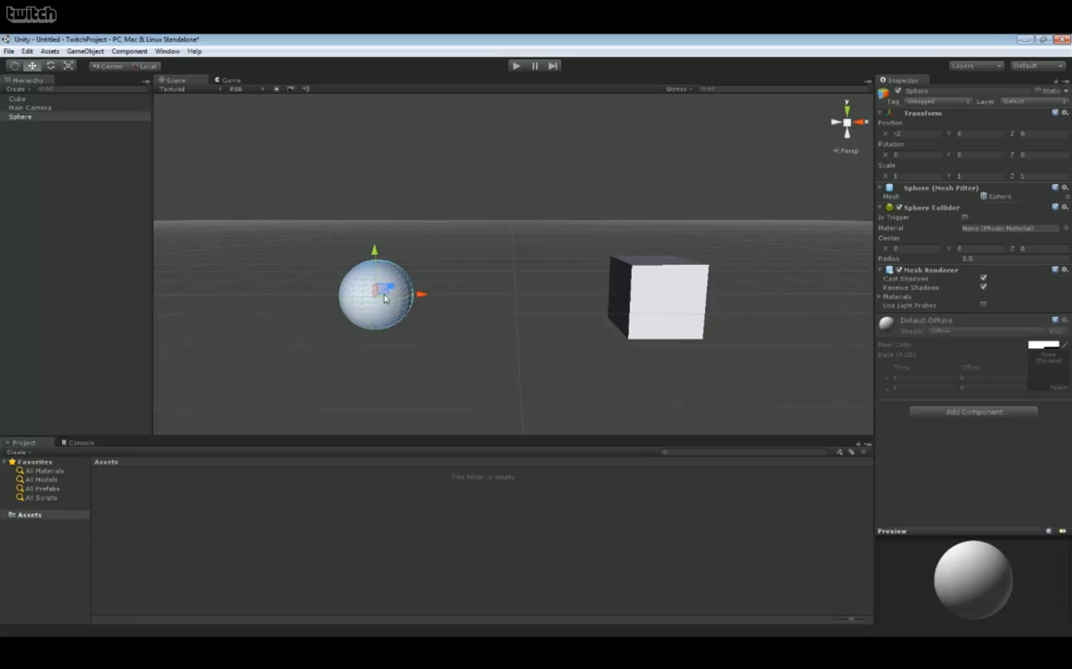
{"action": "left_click", "coordinate": [645, 296]}
{"action": "left_click", "coordinate": [528, 261]}
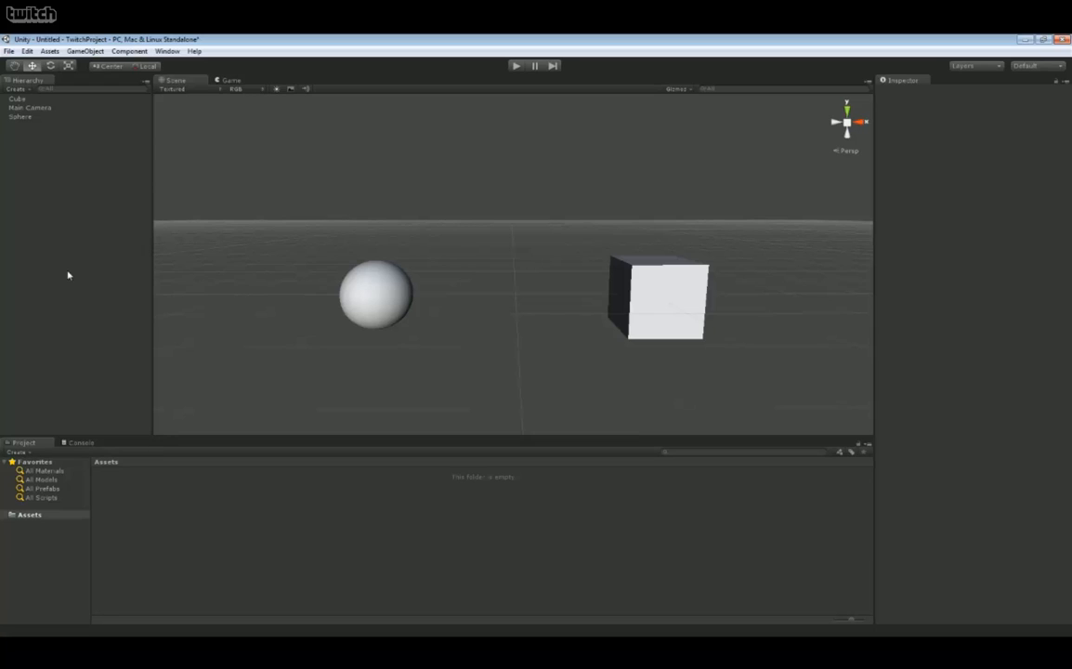
{"action": "left_click", "coordinate": [20, 117]}
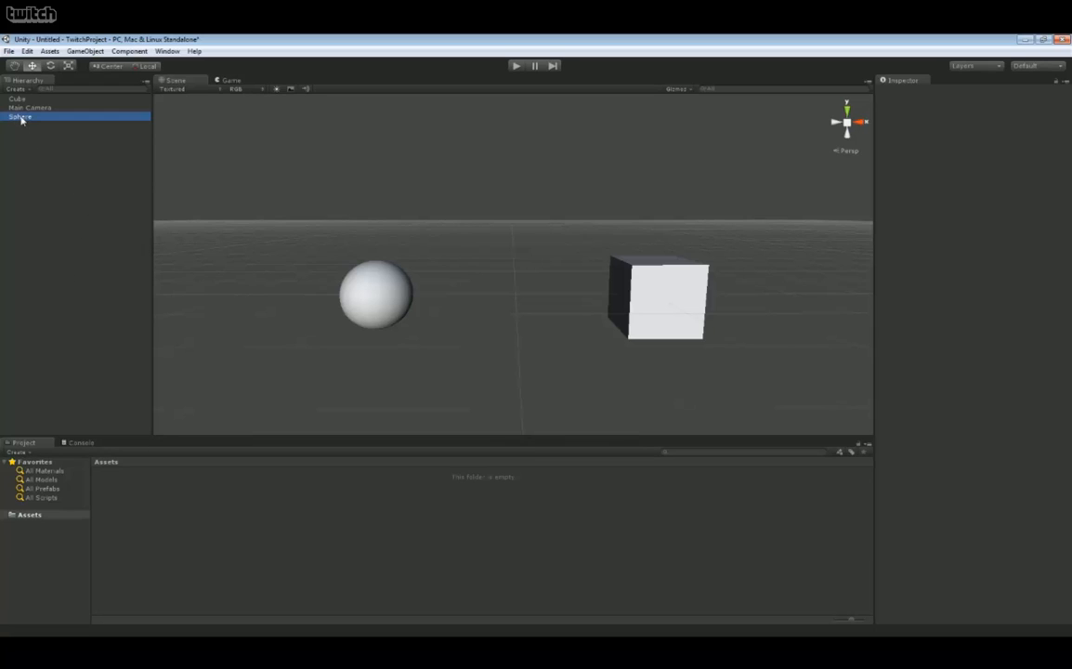
{"action": "left_click_drag", "start_coordinate": [21, 117], "coordinate": [21, 100]}
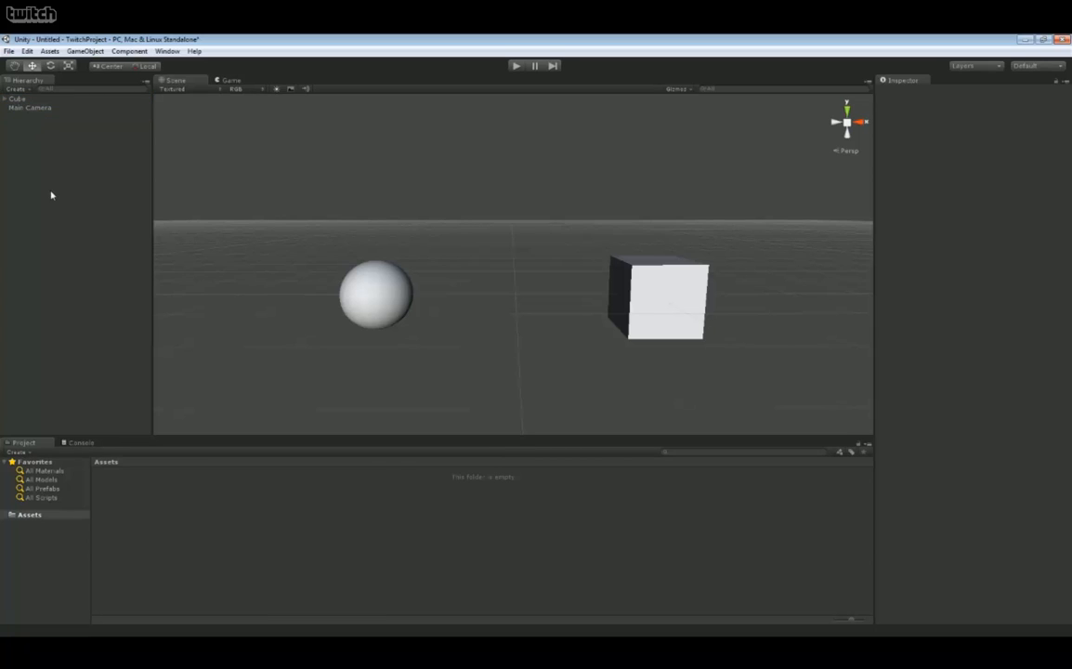
Step: Expand the cube's children and compare the transform values of the parent cube and the child sphere
{"action": "left_click", "coordinate": [6, 100]}
{"action": "left_click", "coordinate": [20, 99]}
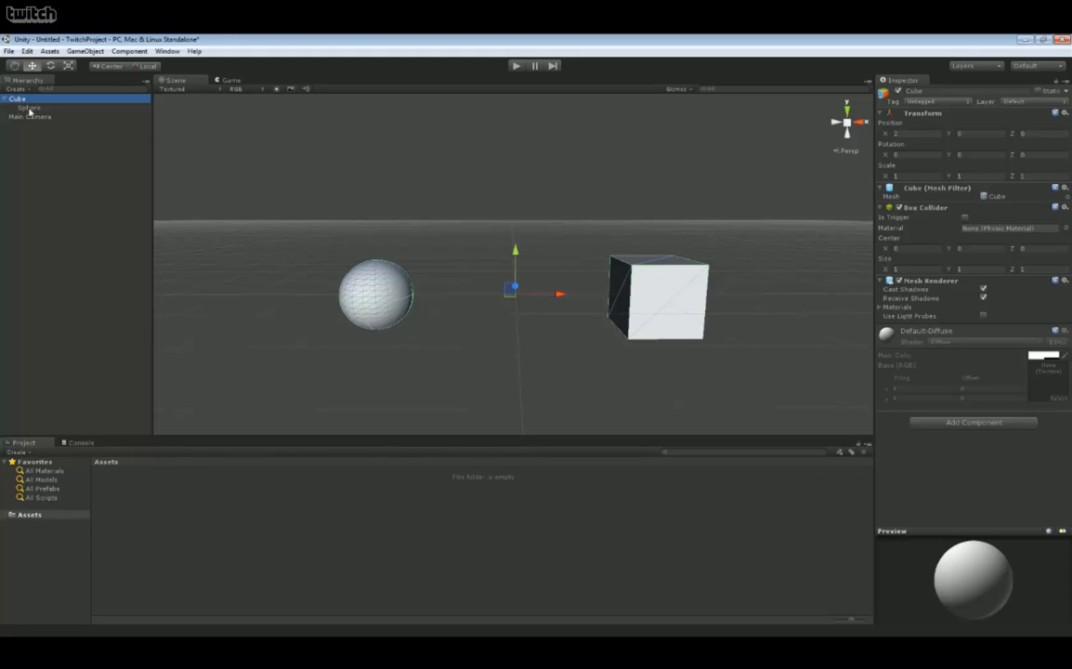
{"action": "left_click", "coordinate": [29, 108]}
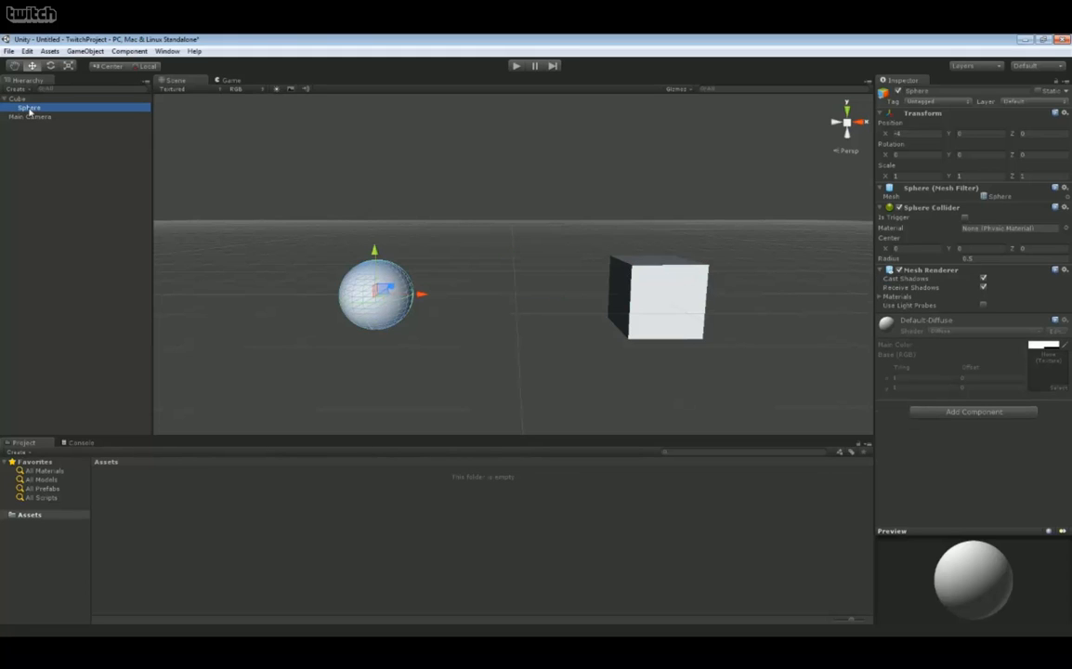
{"action": "left_click", "coordinate": [21, 97]}
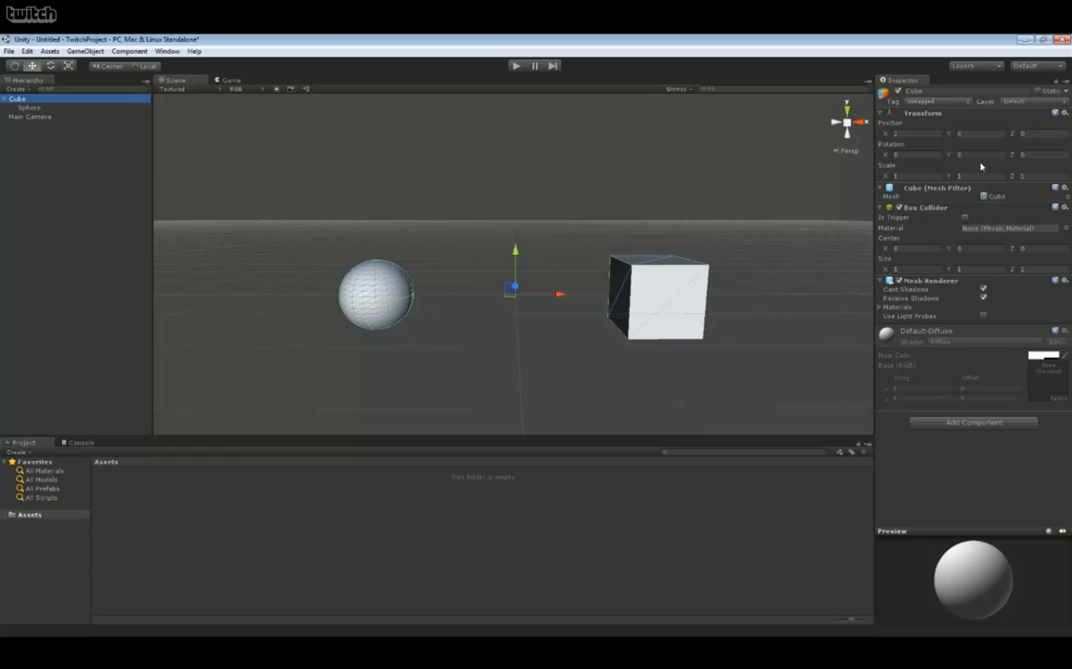
{"action": "left_click", "coordinate": [670, 282]}
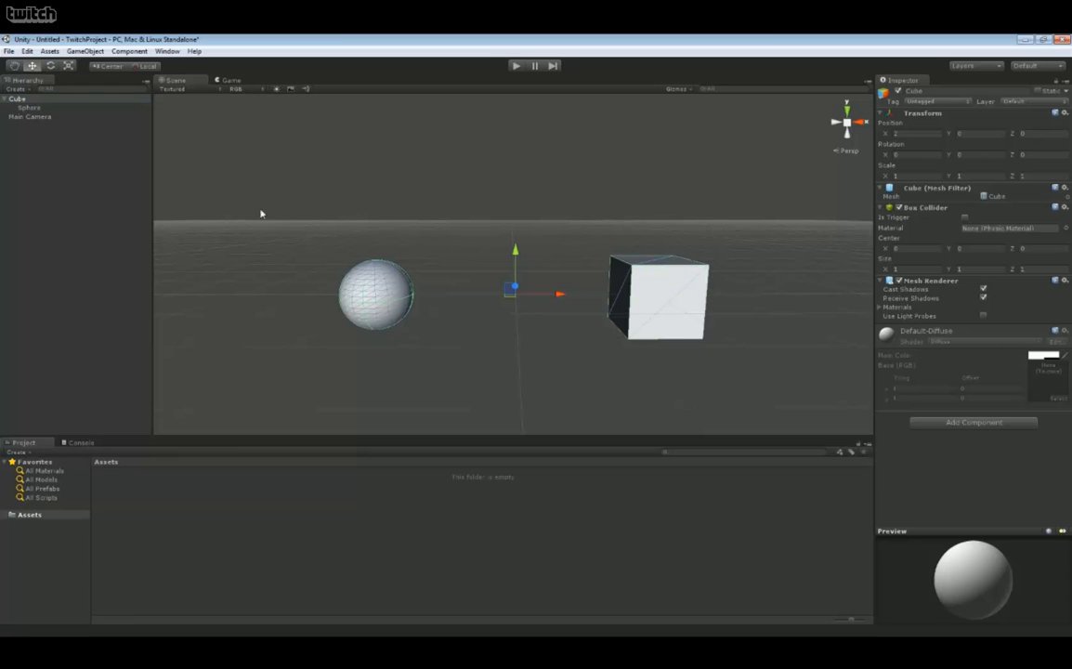
Step: Set the child sphere's X position to 0 and back to -4
{"action": "left_click", "coordinate": [38, 110]}
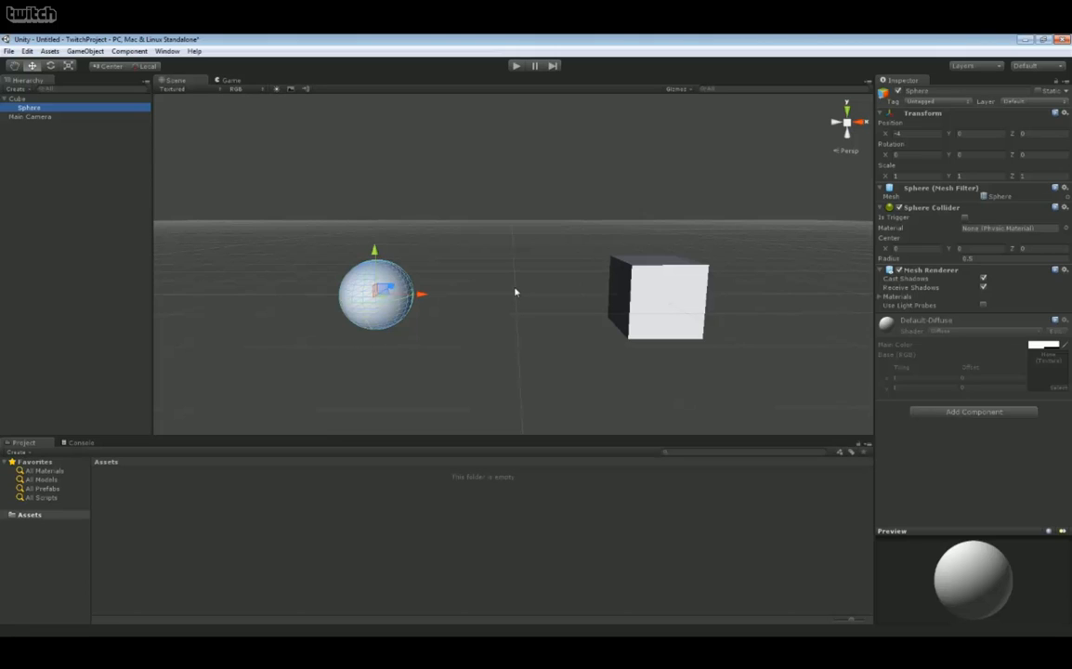
{"action": "left_click", "coordinate": [896, 134]}
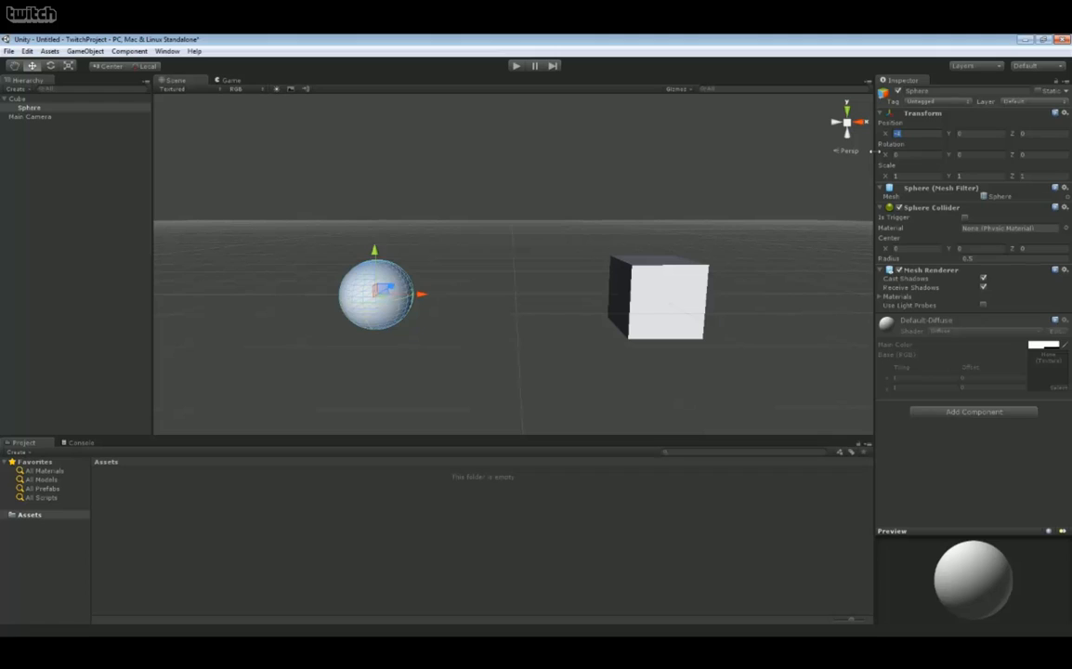
{"action": "type", "text": "0"}
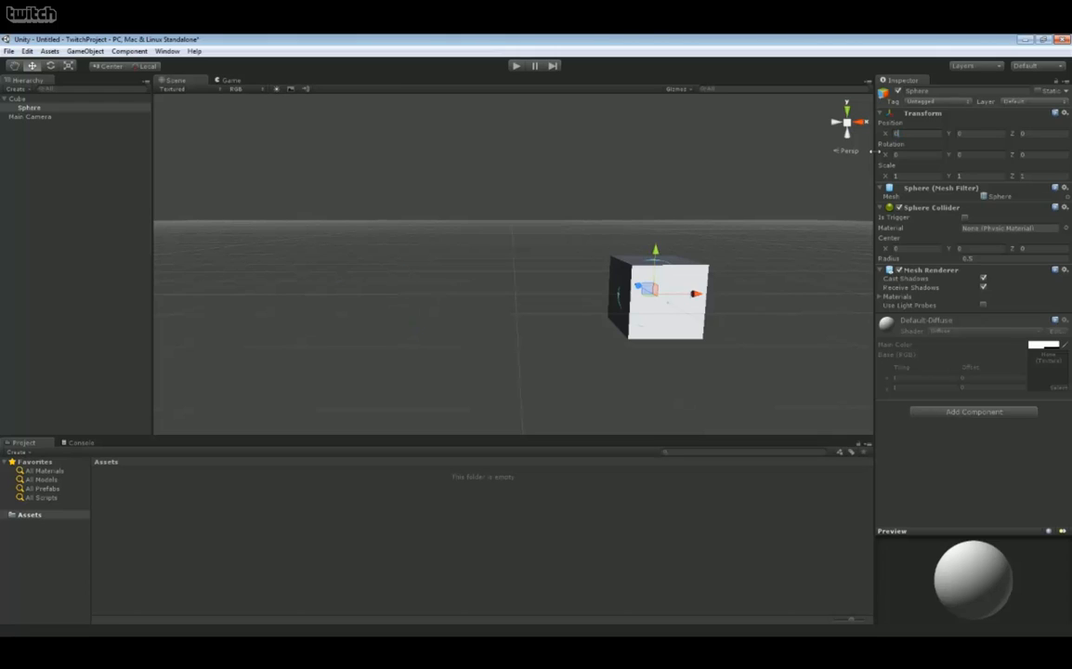
{"action": "key", "text": "BackSpace"}
{"action": "type", "text": "-4"}
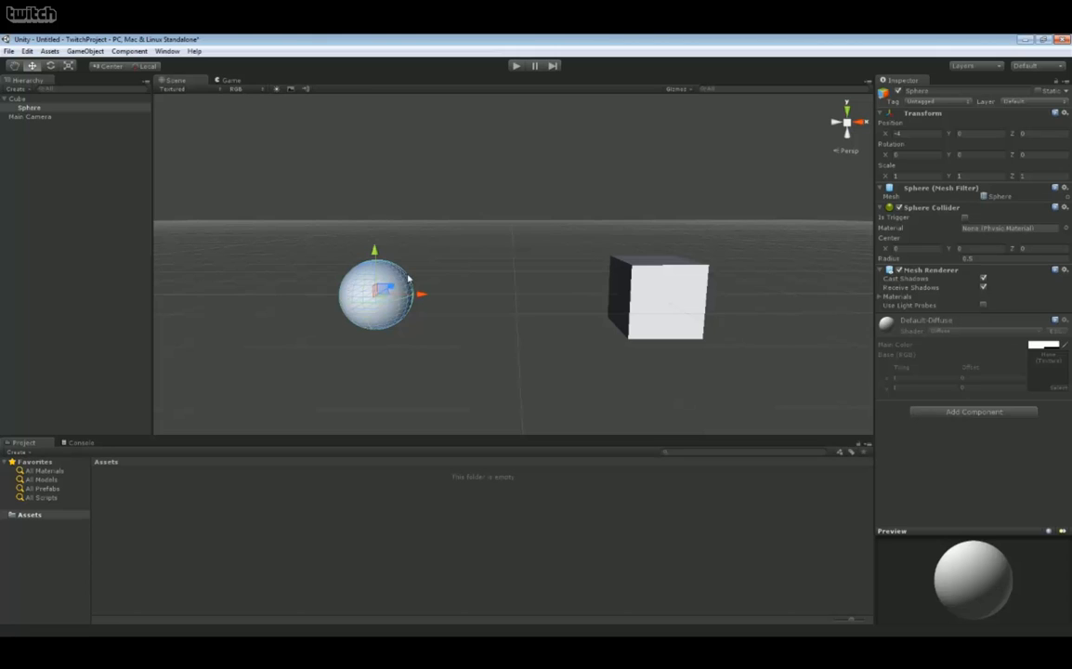
Step: Rotate the parent cube slightly around Y with the Rotate tool and reset its Y rotation to 0
{"action": "left_click", "coordinate": [651, 287]}
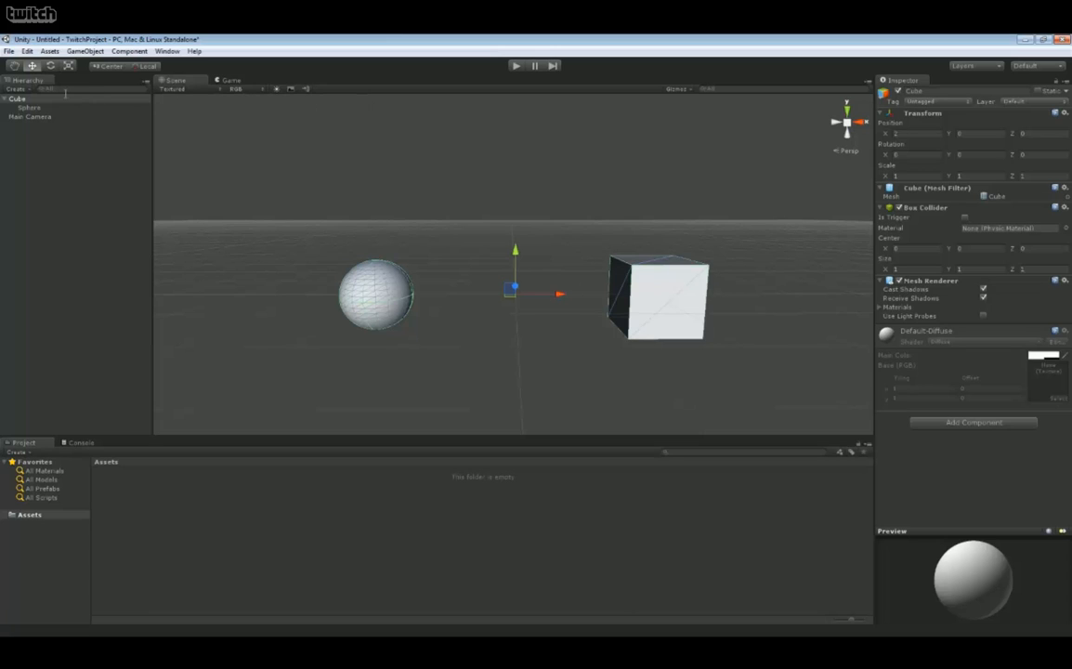
{"action": "left_click", "coordinate": [51, 66]}
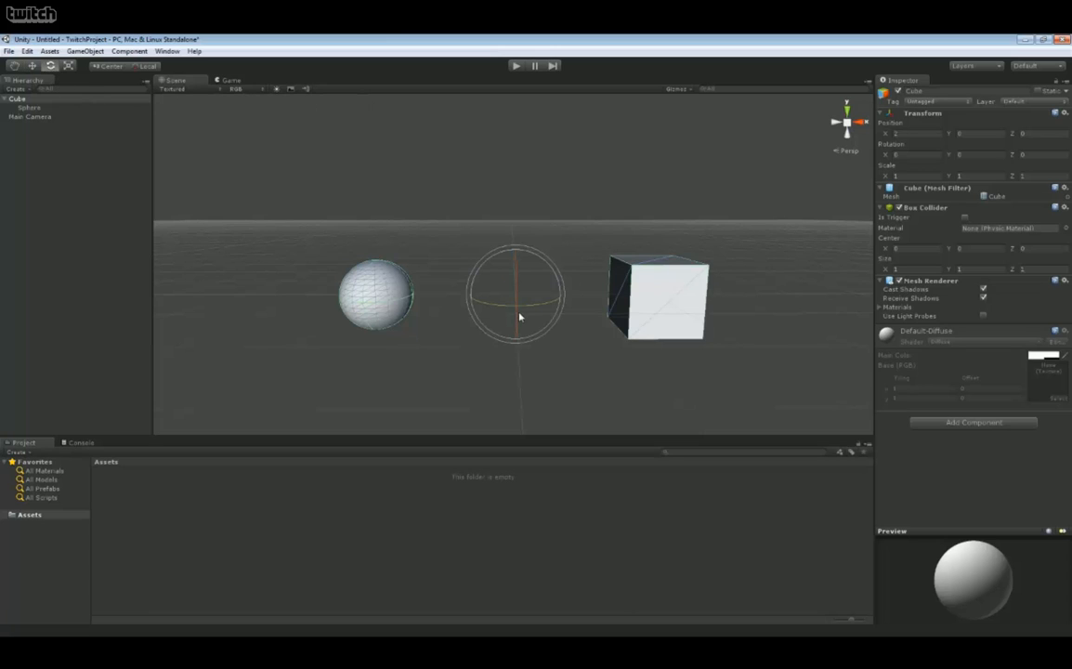
{"action": "mouse_move", "coordinate": [507, 309]}
{"action": "left_mouse_down"}
{"action": "mouse_move", "coordinate": [555, 311]}
{"action": "mouse_move", "coordinate": [510, 311]}
{"action": "left_mouse_up"}
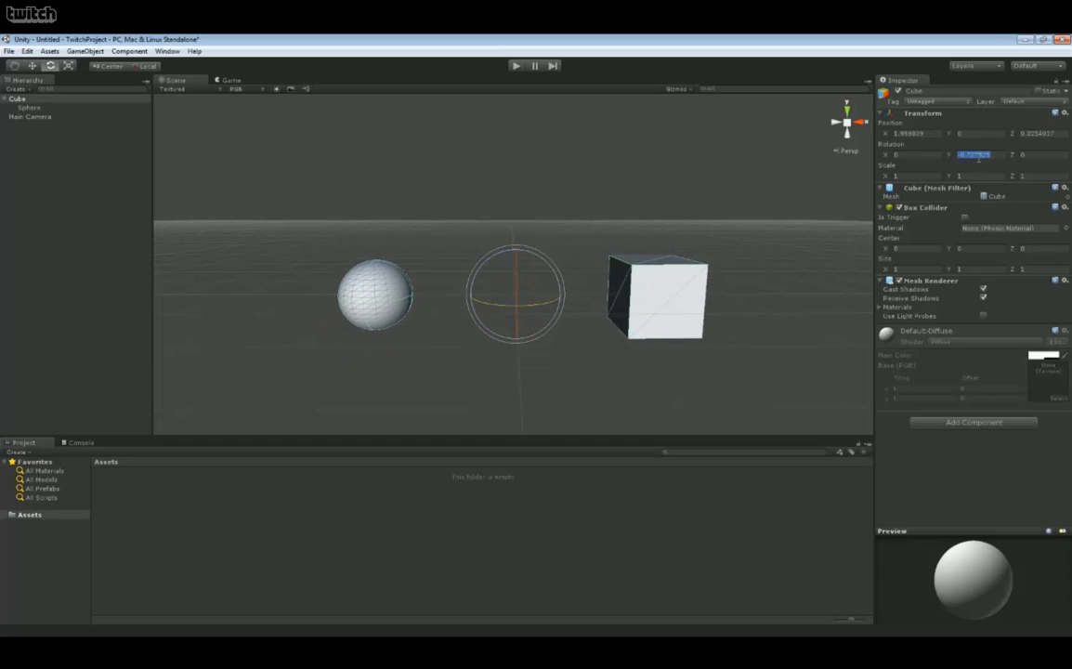
{"action": "type", "text": "0"}
{"action": "key", "text": "Return"}
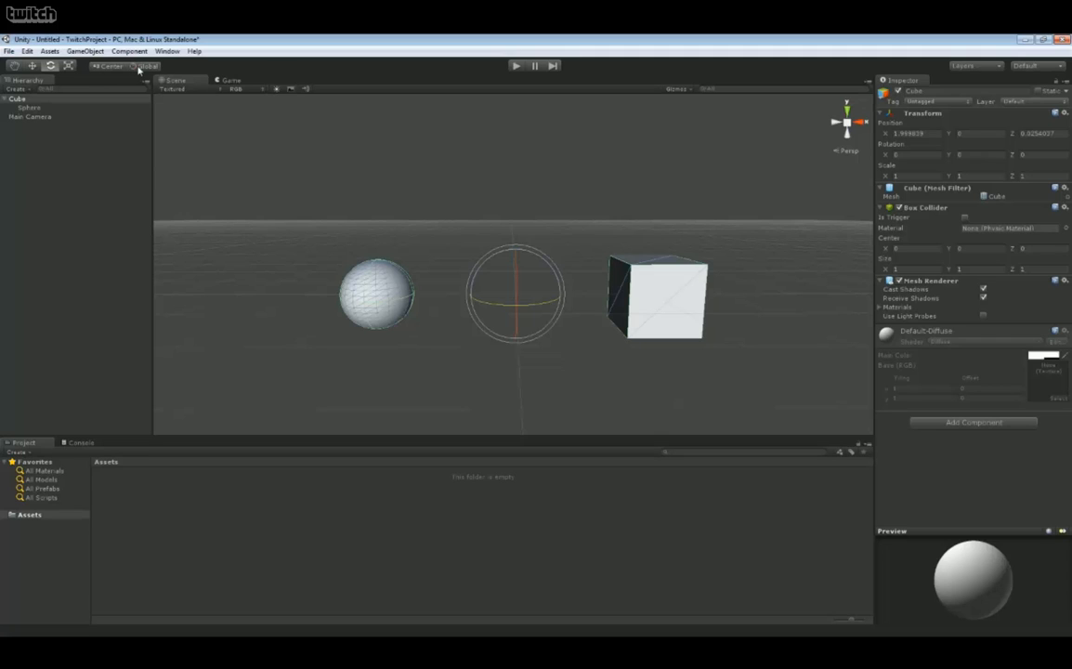
Step: Compare where the rotation handle sits for the child sphere and for the parent cube
{"action": "left_click", "coordinate": [388, 285]}
{"action": "left_click", "coordinate": [665, 296]}
{"action": "left_click", "coordinate": [21, 98]}
{"action": "left_click", "coordinate": [26, 107]}
{"action": "left_click", "coordinate": [22, 99]}
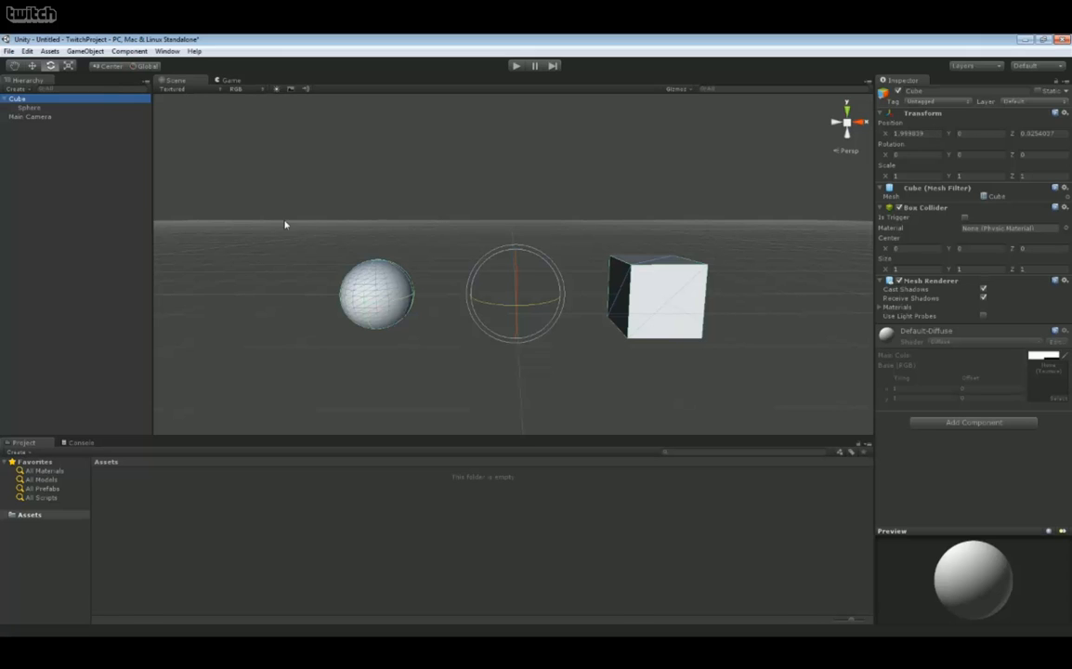
Step: Detach the sphere from the cube, set the handle position to Pivot, and make the sphere the cube's child again
{"action": "mouse_move", "coordinate": [26, 108]}
{"action": "left_mouse_down"}
{"action": "mouse_move", "coordinate": [29, 149]}
{"action": "mouse_move", "coordinate": [24, 98]}
{"action": "left_mouse_up"}
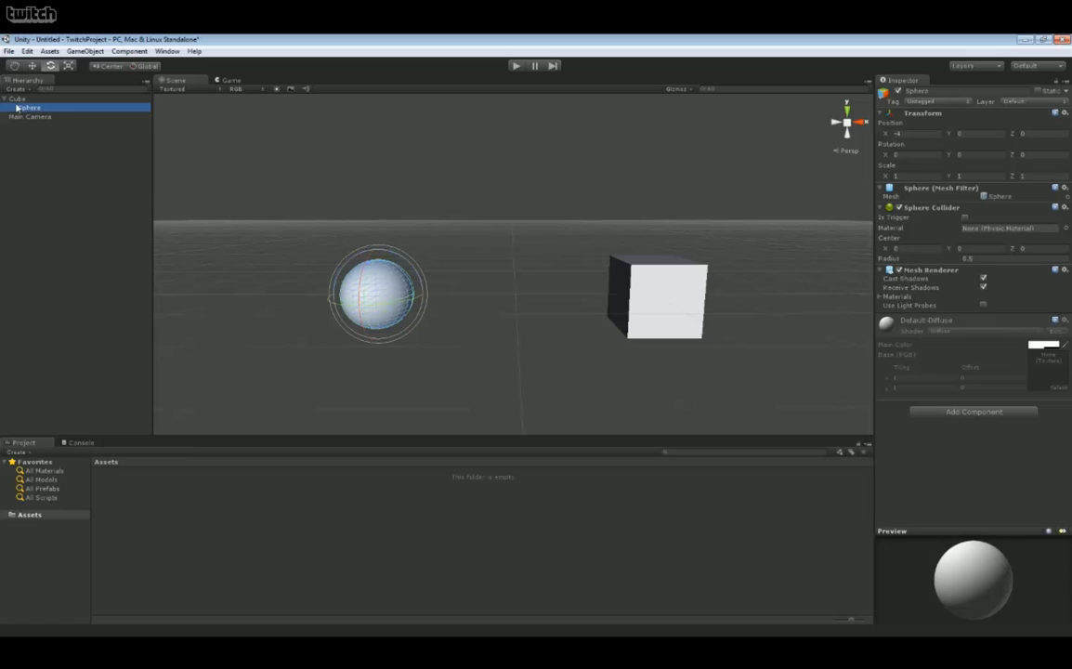
{"action": "left_click_drag", "start_coordinate": [24, 111], "coordinate": [22, 135]}
{"action": "left_click", "coordinate": [658, 294]}
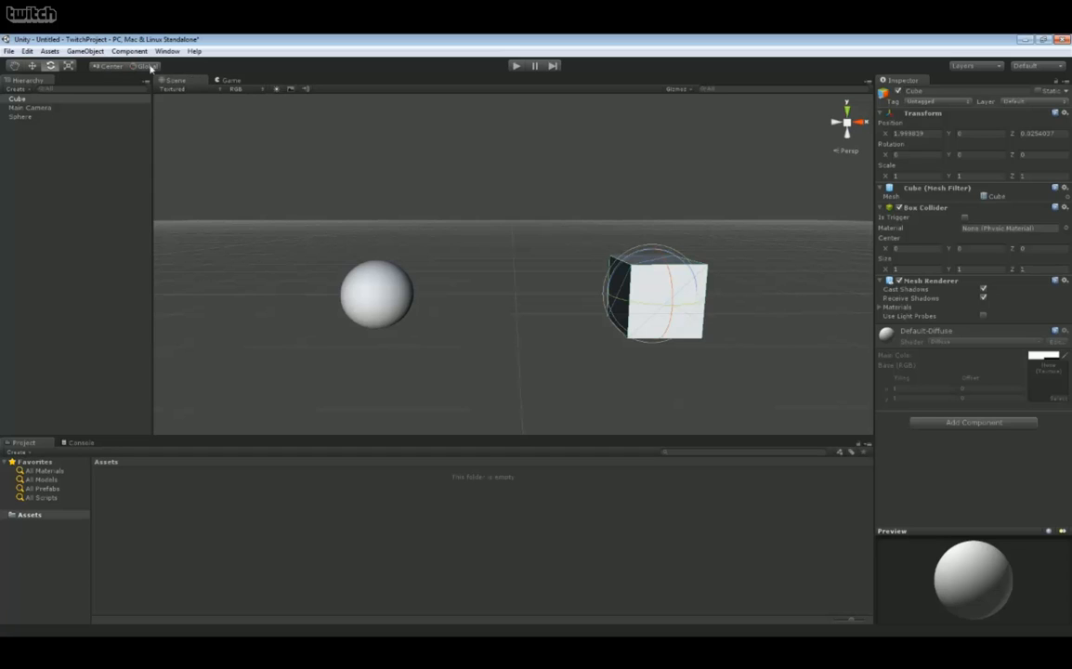
{"action": "left_click", "coordinate": [102, 66]}
{"action": "left_click_drag", "start_coordinate": [21, 115], "coordinate": [24, 98]}
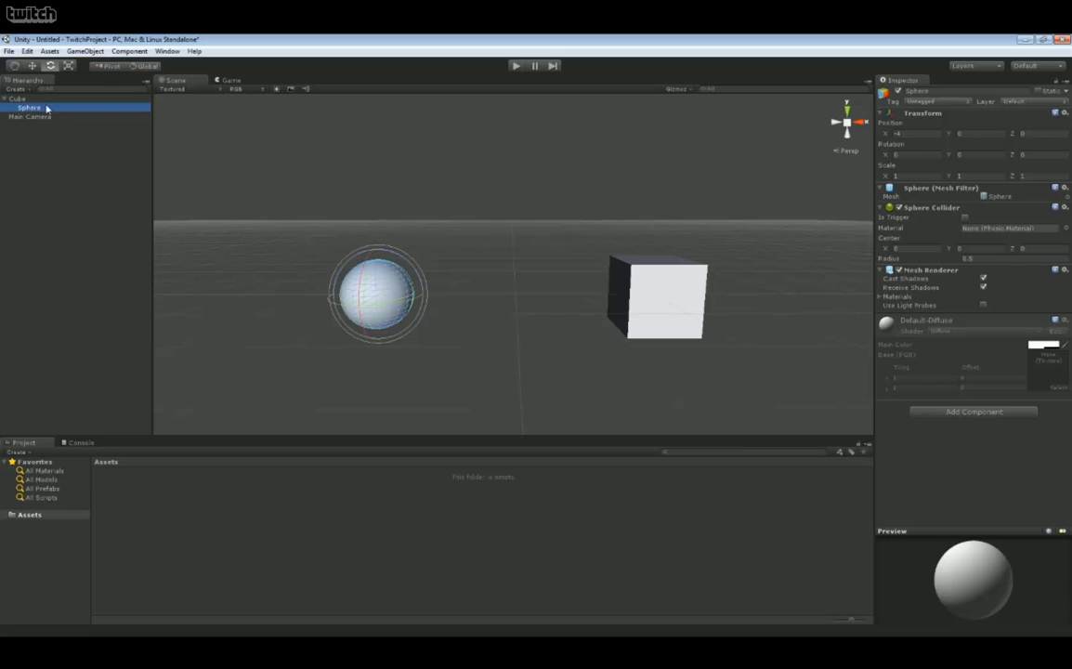
Step: Rotate the parent cube around Y to about -3.4 and on to about 32.4 degrees, checking the child sphere's transform values
{"action": "left_click", "coordinate": [19, 98]}
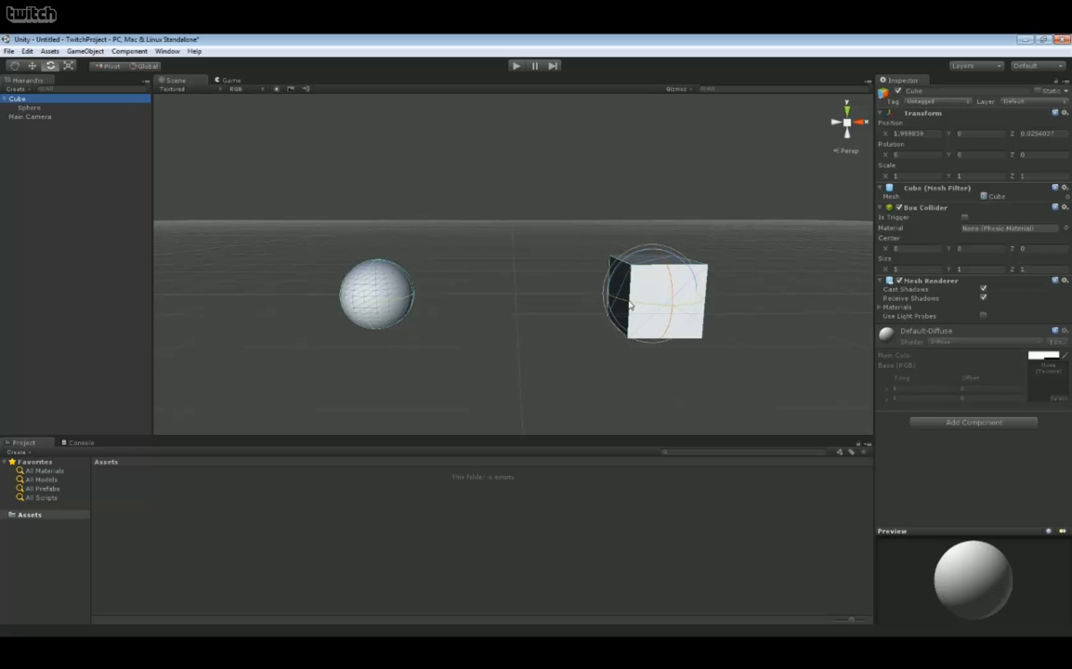
{"action": "left_click_drag", "start_coordinate": [630, 304], "coordinate": [674, 299]}
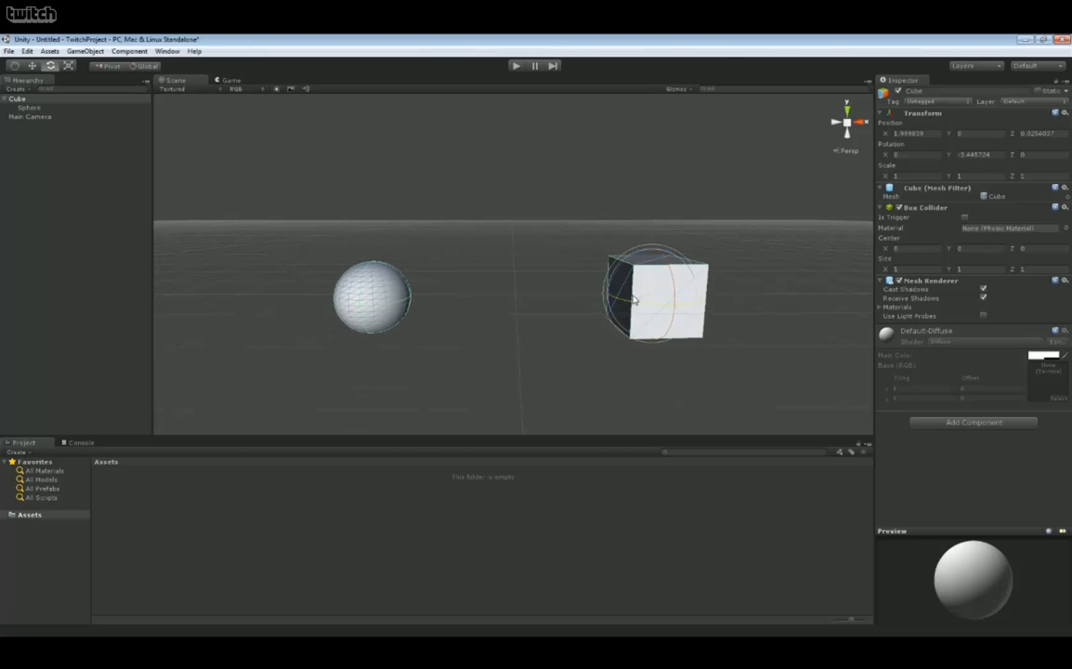
{"action": "left_click", "coordinate": [370, 293]}
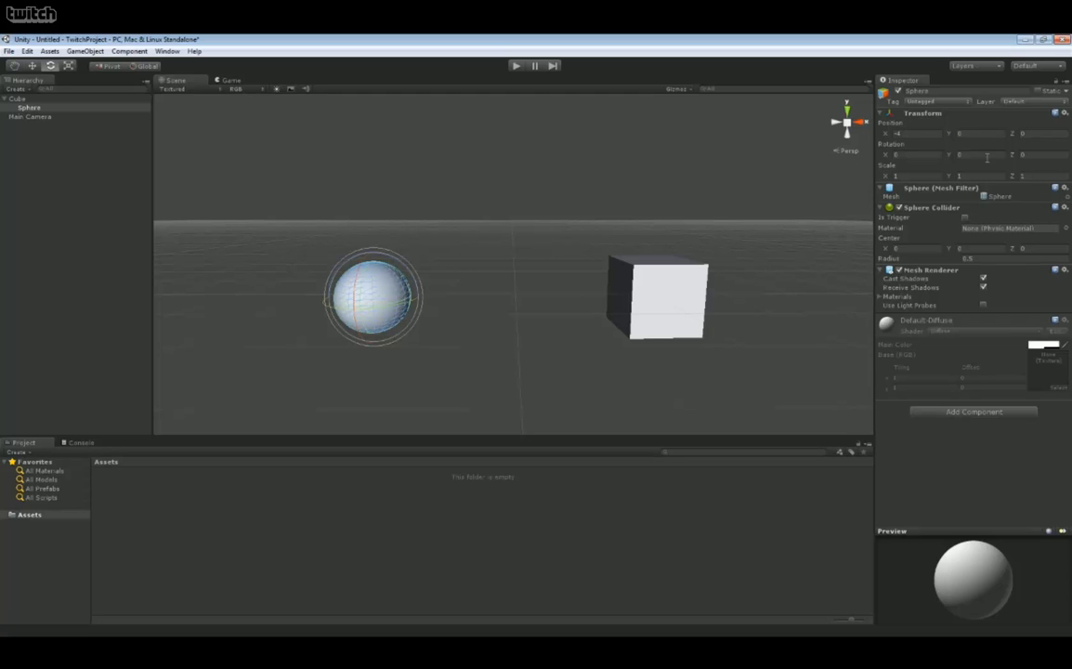
{"action": "left_click", "coordinate": [675, 277]}
{"action": "left_click_drag", "start_coordinate": [587, 279], "coordinate": [509, 269], "text": "alt"}
{"action": "left_click", "coordinate": [489, 261]}
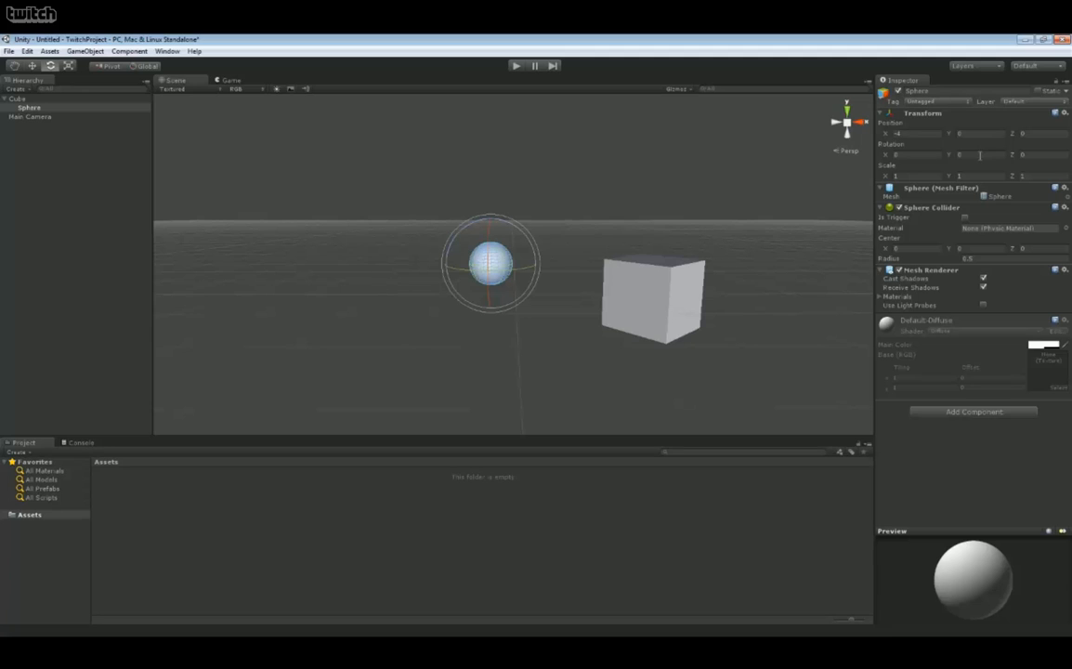
{"action": "left_click", "coordinate": [651, 290]}
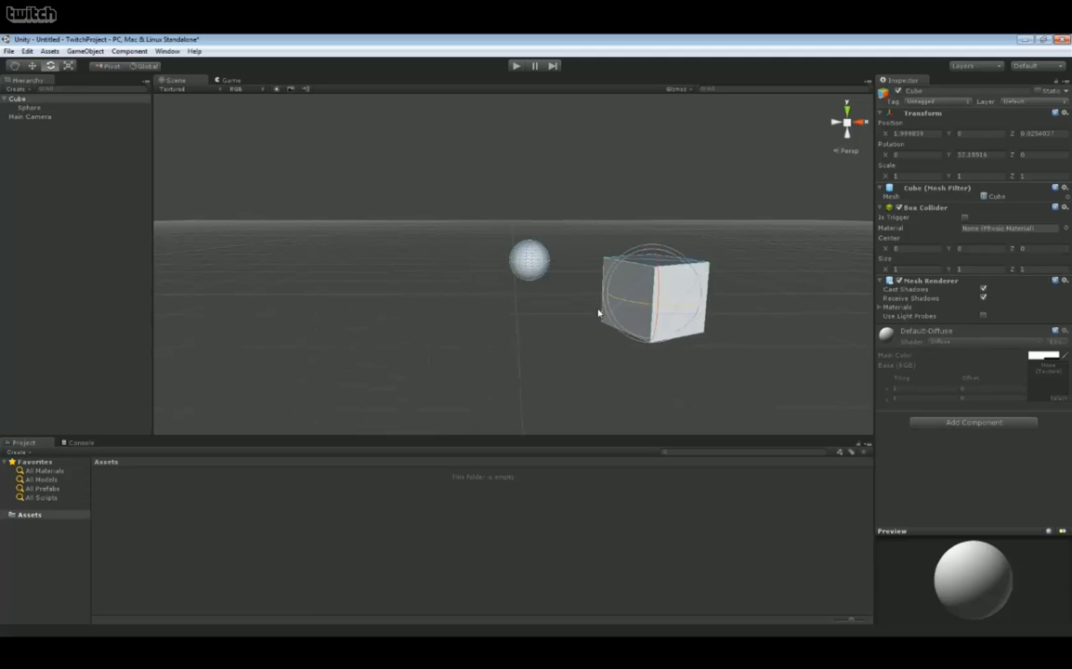
Step: Rotate the parent cube freely to about X 32.8, Y 15.1, Z -31.9 degrees and check the child sphere's transform values
{"action": "left_click_drag", "start_coordinate": [659, 290], "coordinate": [587, 236]}
{"action": "left_click", "coordinate": [464, 179]}
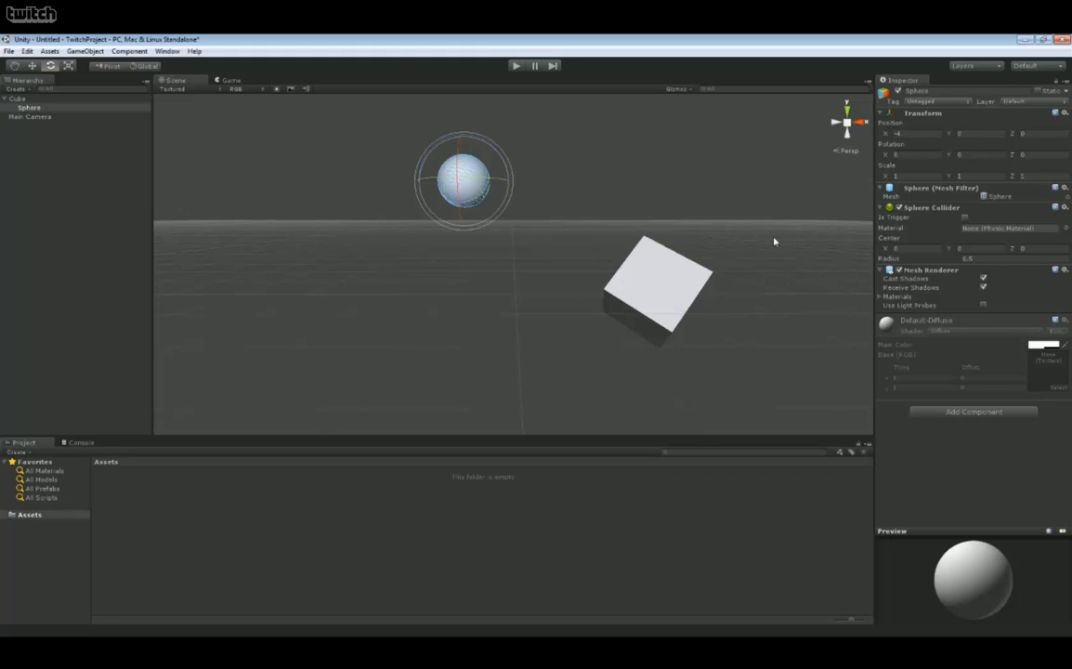
{"action": "left_click", "coordinate": [628, 276]}
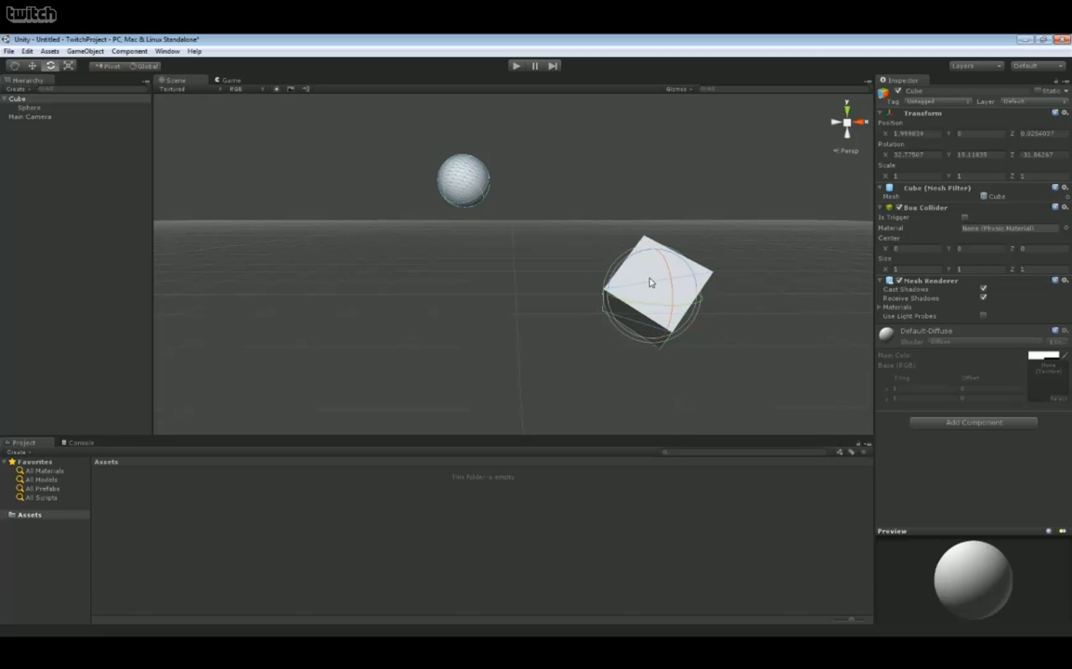
Step: Reset the parent cube's rotation to 0 on the X, Y and Z axes
{"action": "mouse_move", "coordinate": [290, 625]}
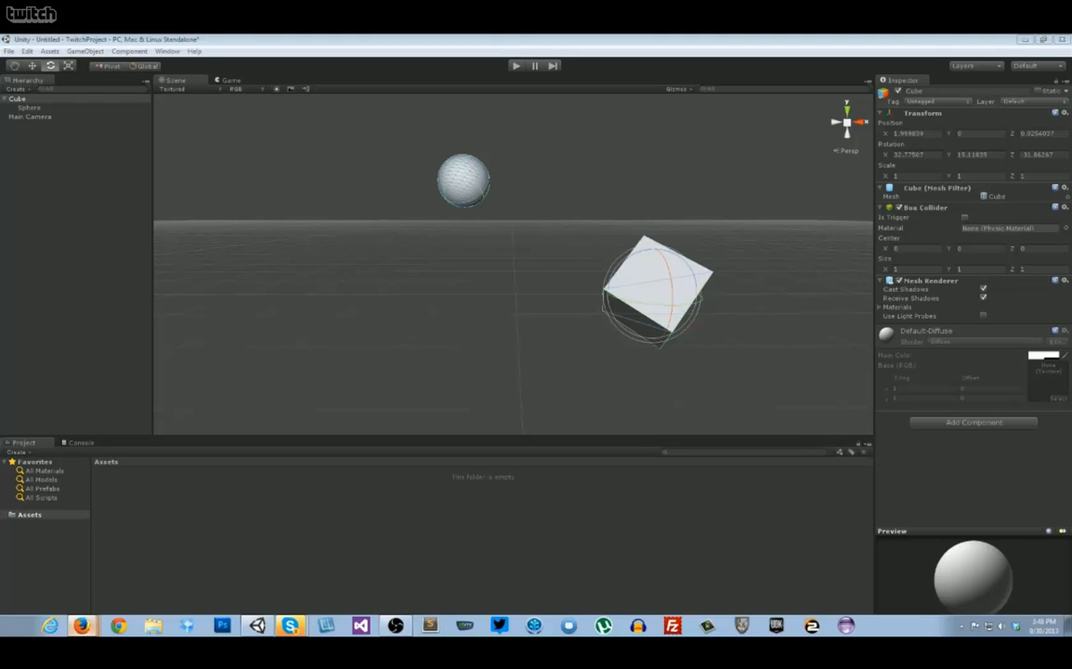
{"action": "left_click", "coordinate": [470, 291]}
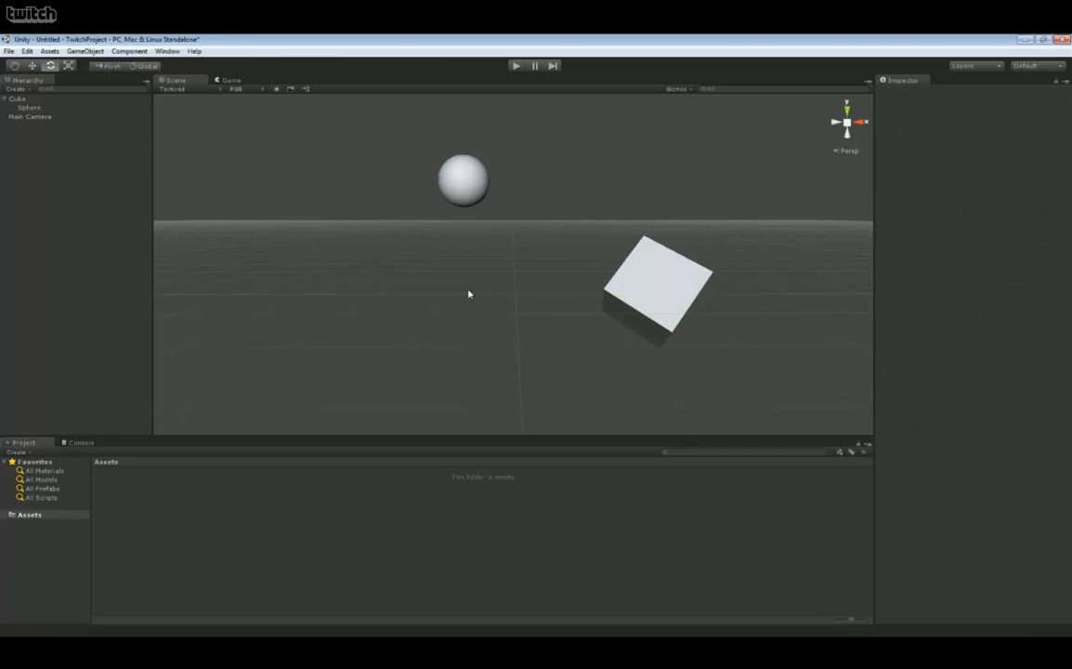
{"action": "left_click", "coordinate": [650, 274]}
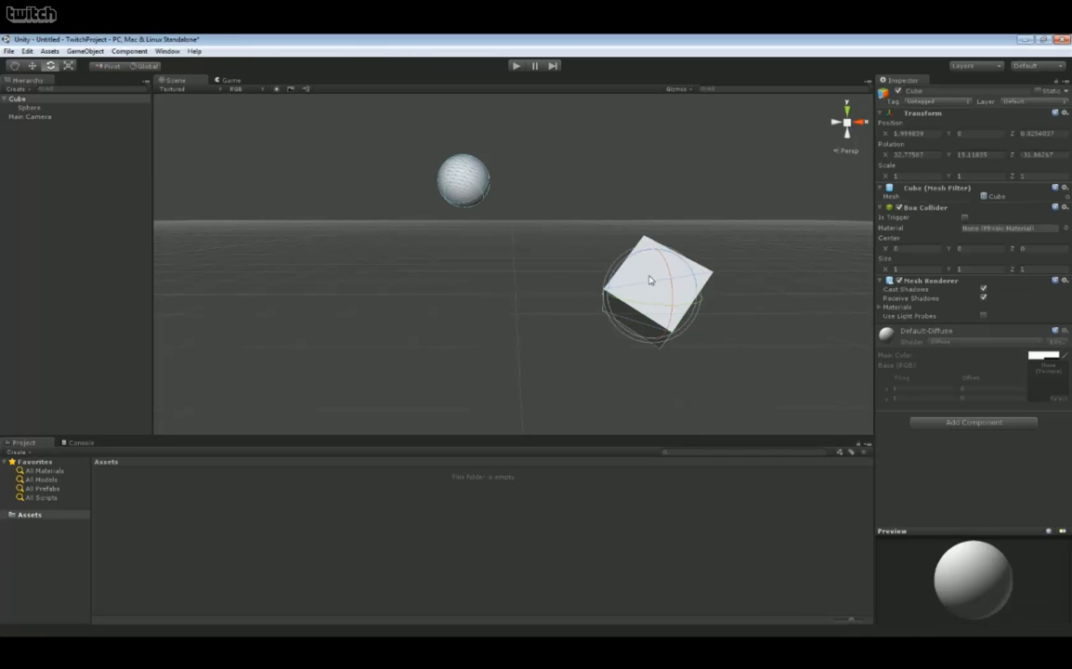
{"action": "left_click", "coordinate": [914, 156]}
{"action": "type", "text": "0"}
{"action": "key", "text": "Tab"}
{"action": "type", "text": "0"}
{"action": "key", "text": "Tab"}
{"action": "type", "text": "0"}
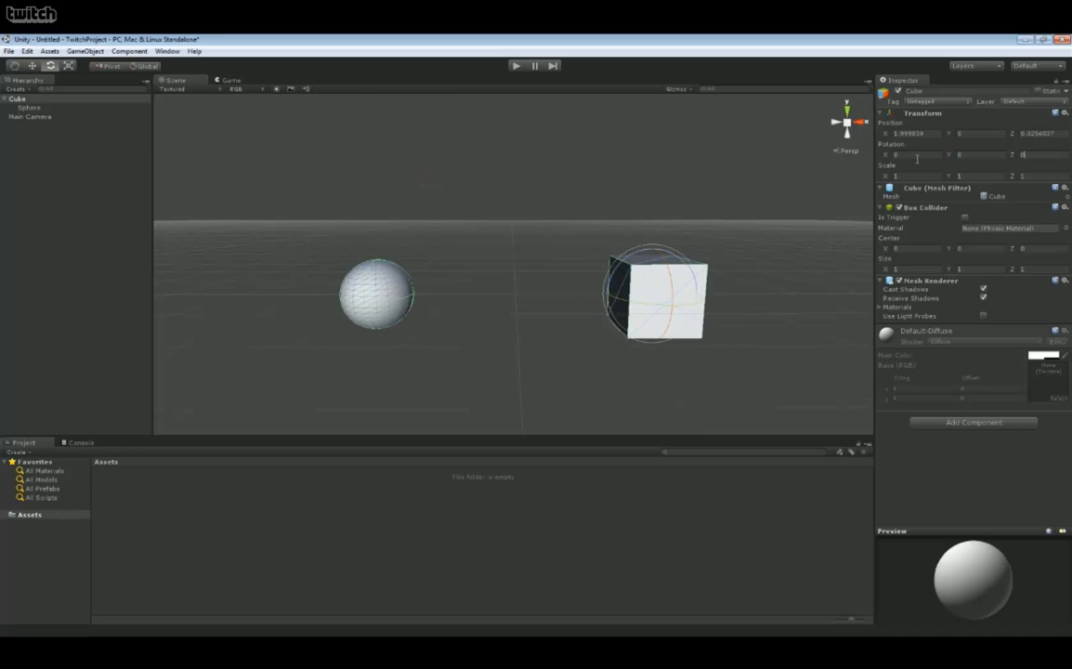
{"action": "left_click", "coordinate": [636, 196]}
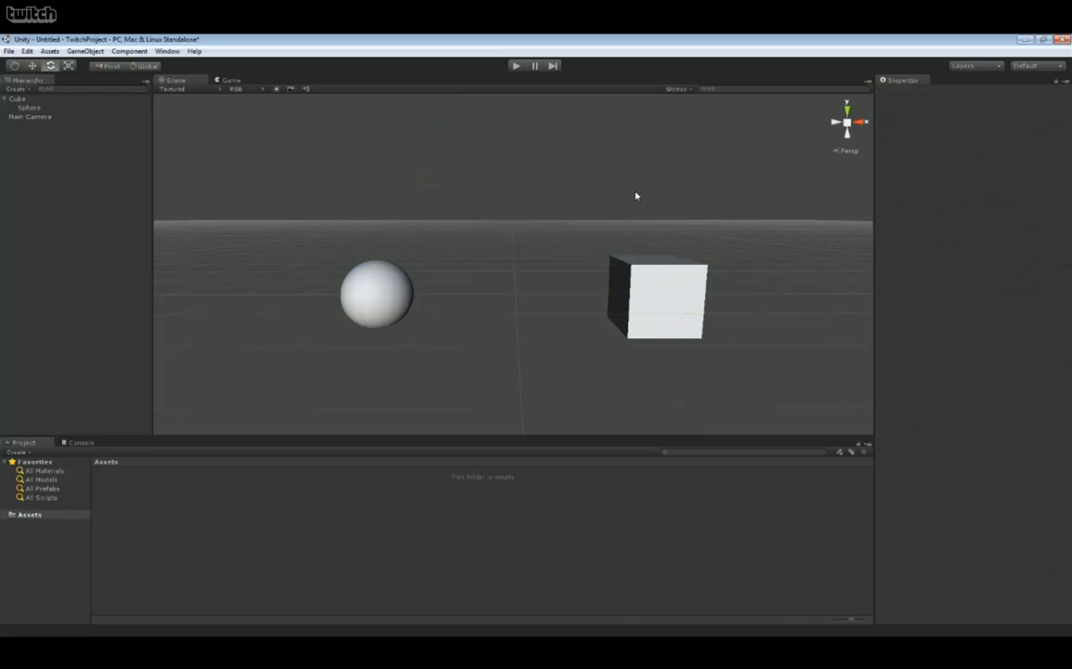
Step: Detach the sphere from the cube and make the cube a child of the sphere instead
{"action": "left_click", "coordinate": [31, 109]}
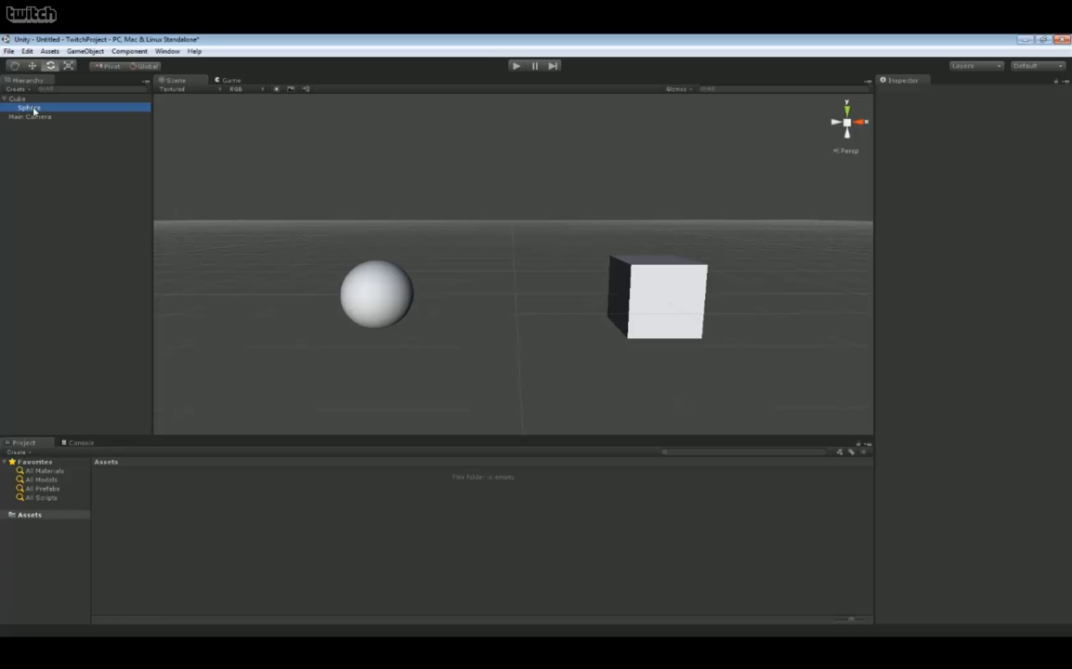
{"action": "left_click_drag", "start_coordinate": [32, 108], "coordinate": [32, 154]}
{"action": "left_click", "coordinate": [20, 99]}
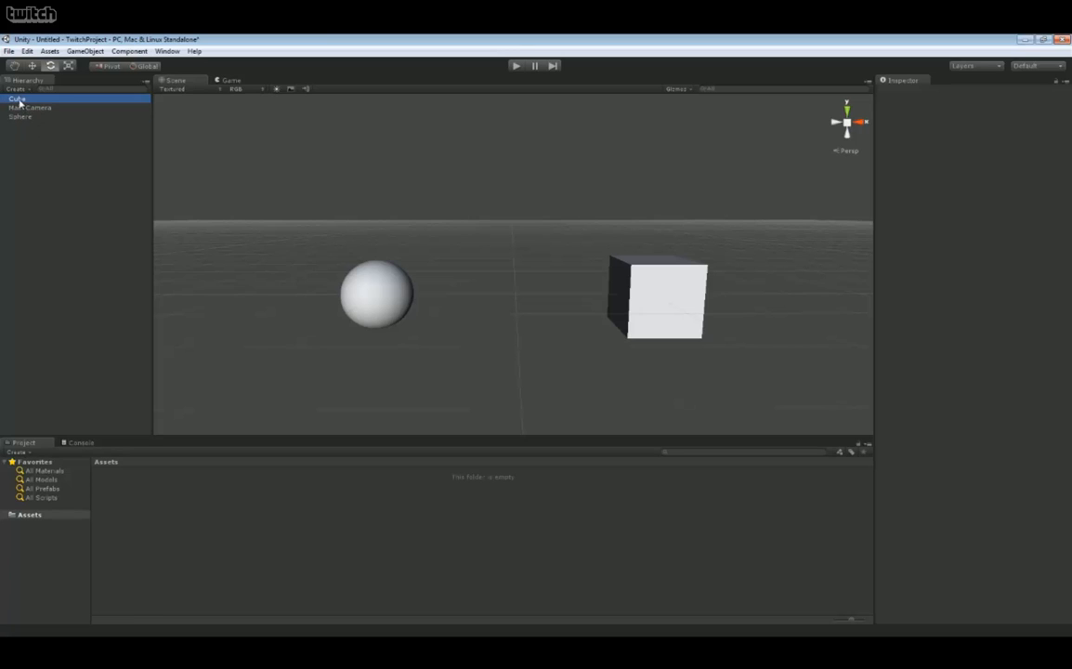
{"action": "left_click_drag", "start_coordinate": [19, 99], "coordinate": [22, 116]}
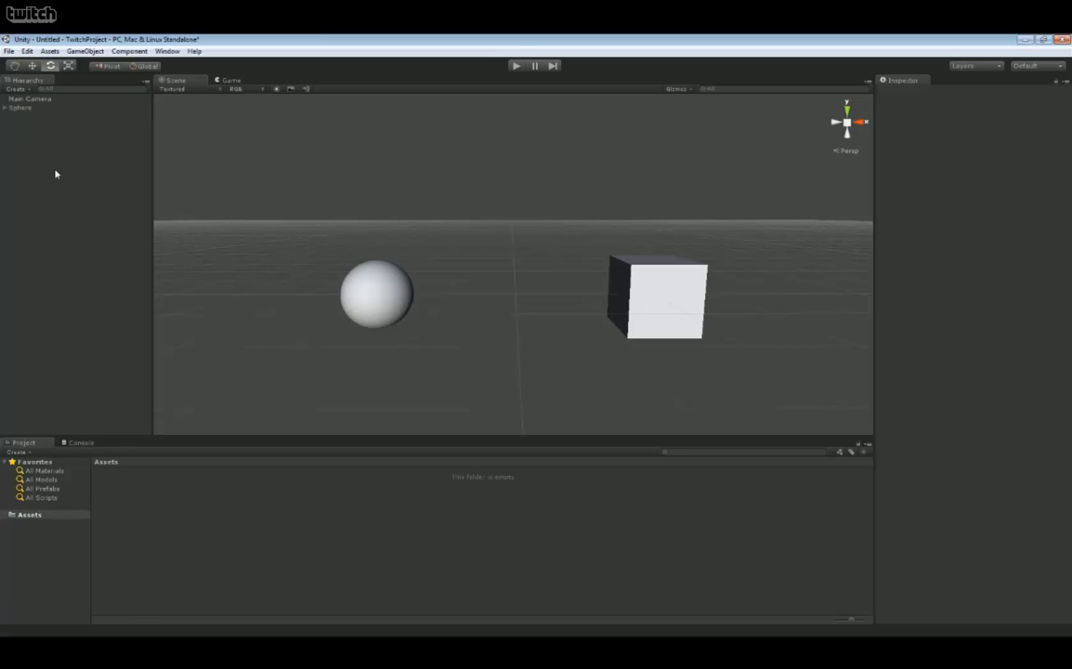
Step: Try rotating the parent sphere slightly around Y with the handle at Pivot, undoing each rotation
{"action": "left_click", "coordinate": [359, 291]}
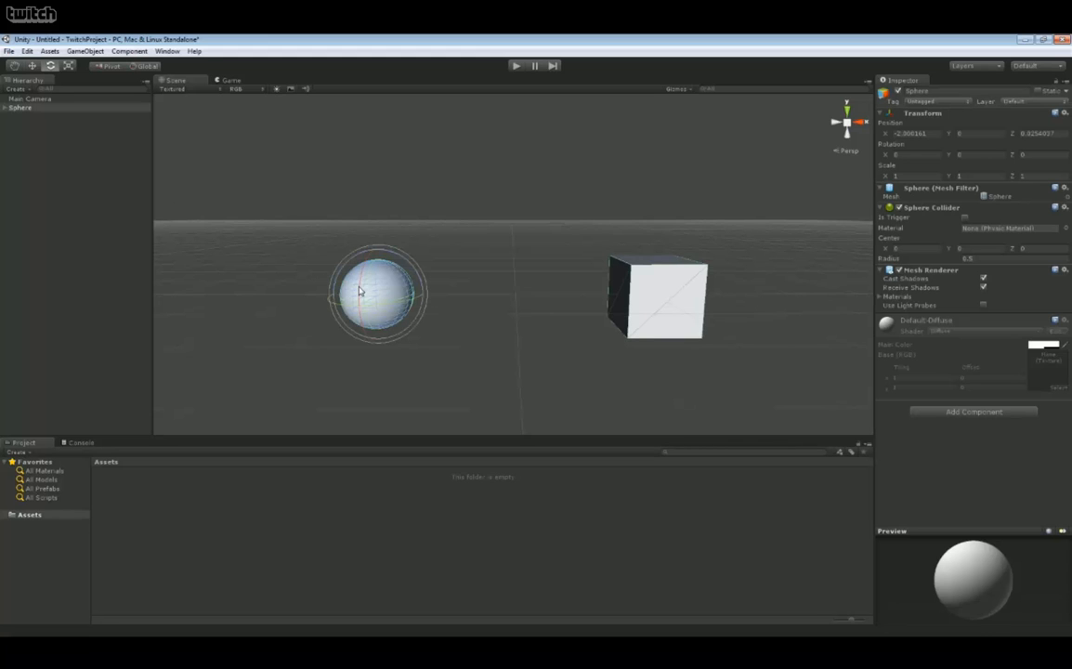
{"action": "left_click_drag", "start_coordinate": [356, 292], "coordinate": [411, 302]}
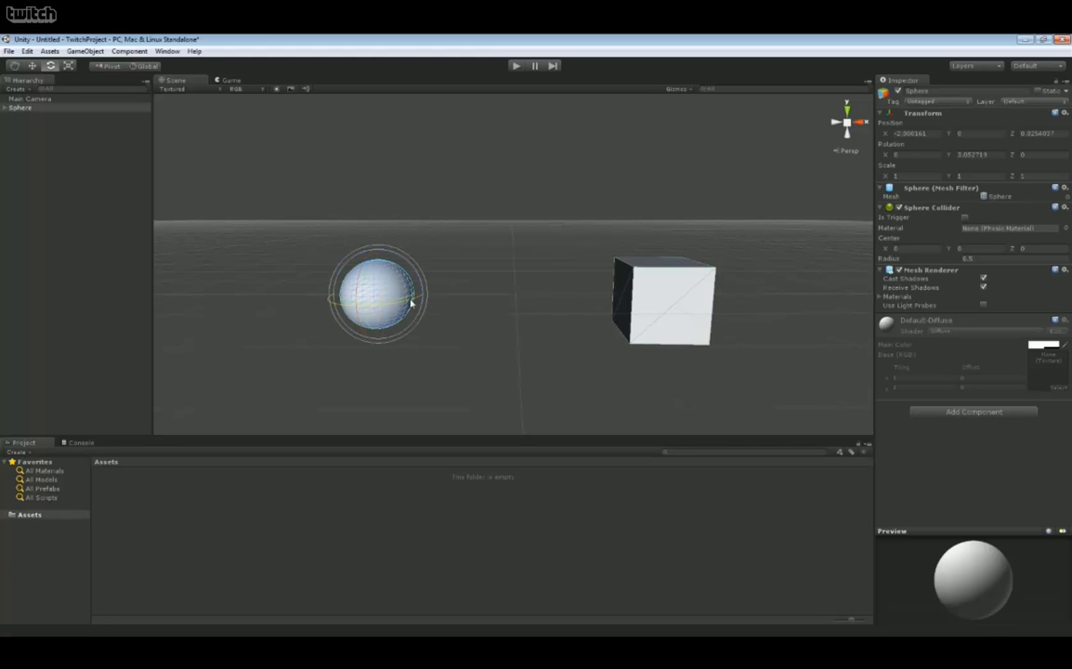
{"action": "left_click", "coordinate": [106, 67]}
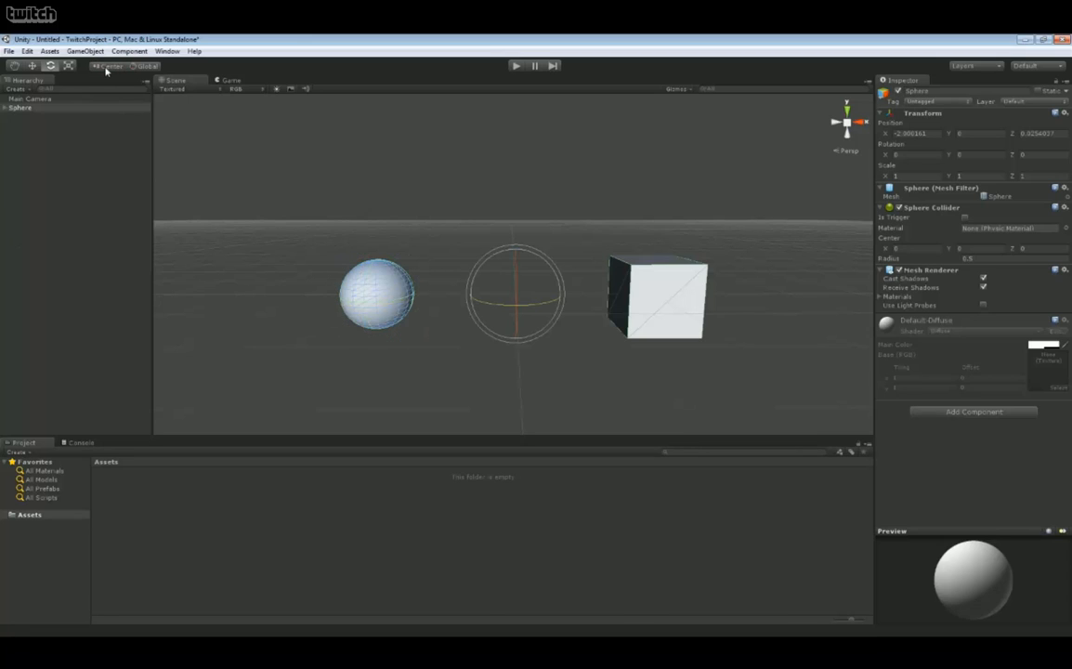
{"action": "left_click", "coordinate": [106, 67]}
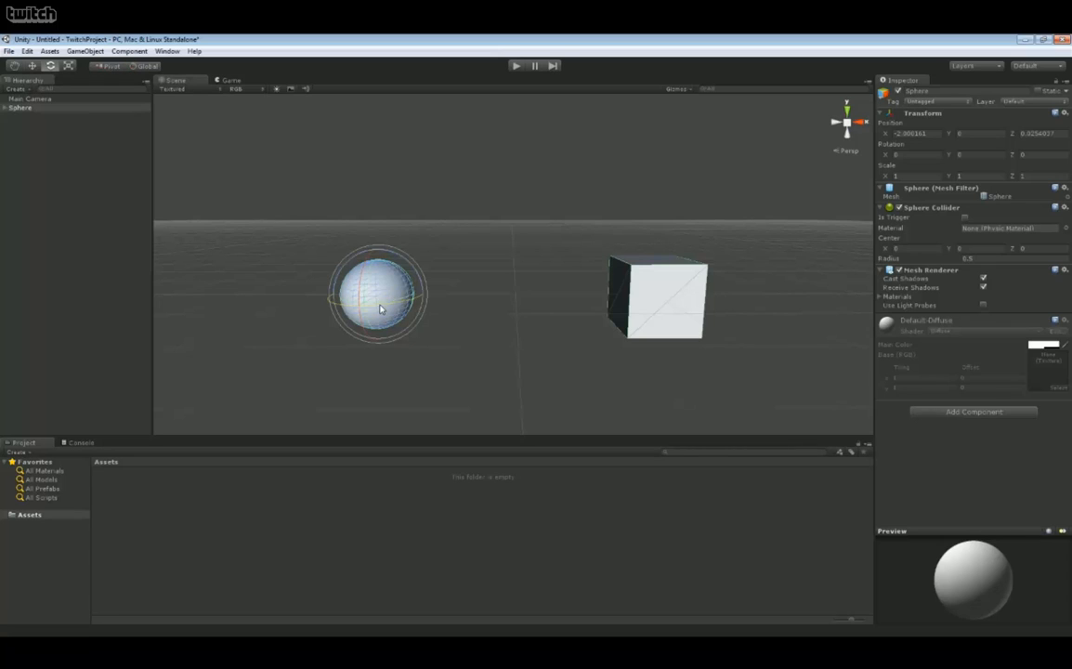
{"action": "left_click_drag", "start_coordinate": [376, 306], "coordinate": [383, 308]}
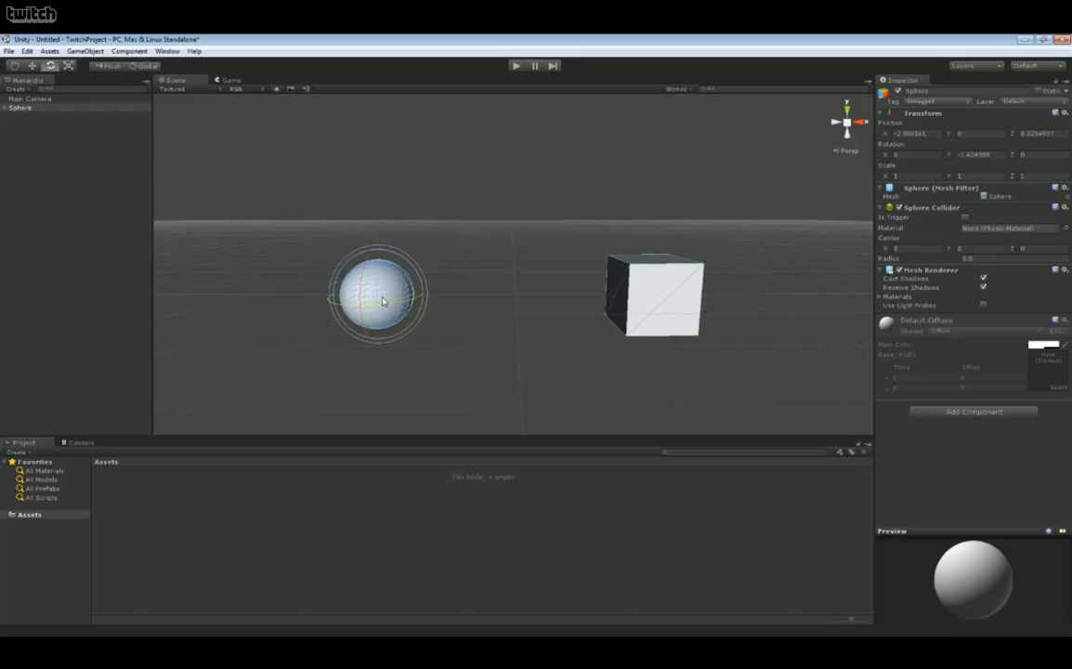
{"action": "key", "text": "ctrl+z"}
Step: Set the handle position to Center and rotate the parent sphere around Y to about 37 and back to about 5.1 degrees
{"action": "left_click", "coordinate": [105, 67]}
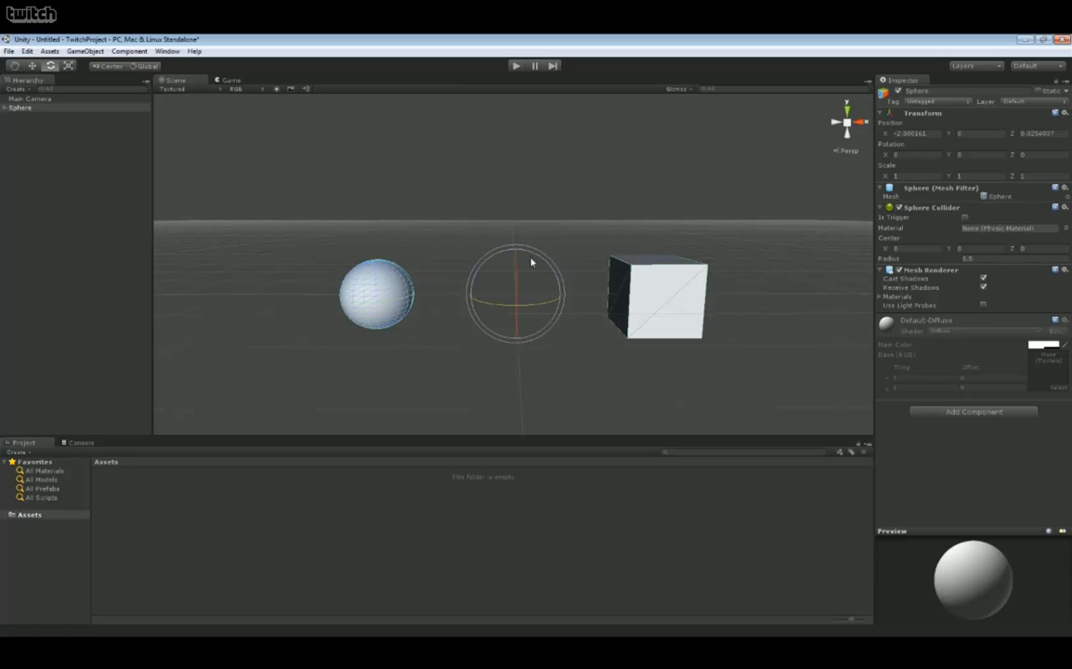
{"action": "left_click_drag", "start_coordinate": [533, 308], "coordinate": [510, 306]}
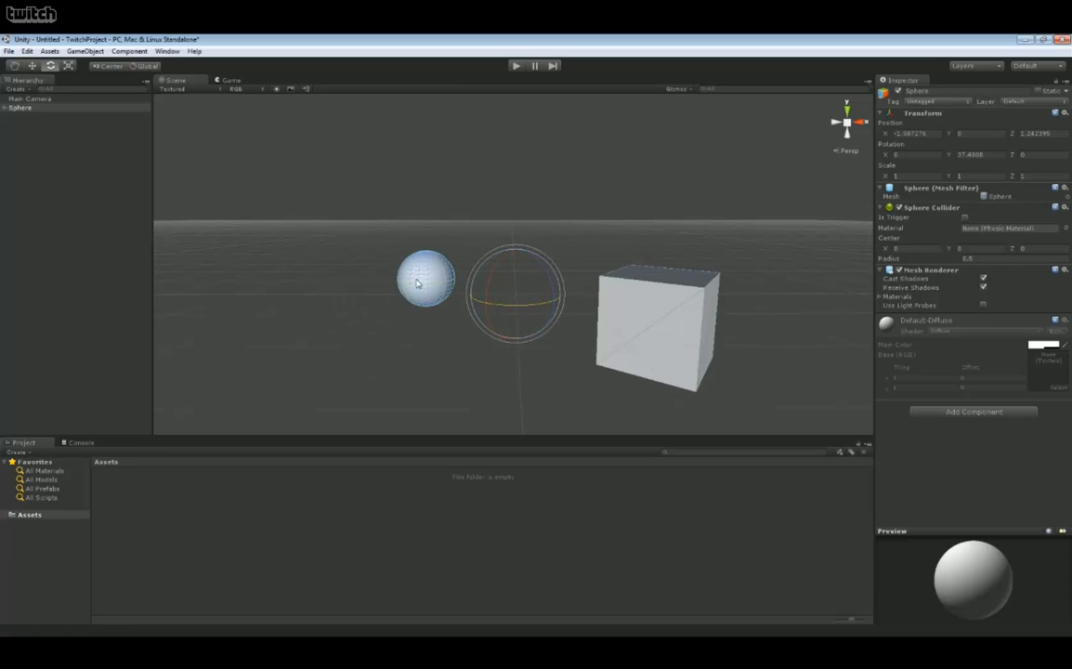
{"action": "left_click", "coordinate": [627, 330]}
{"action": "left_click", "coordinate": [440, 277]}
{"action": "left_click", "coordinate": [666, 331]}
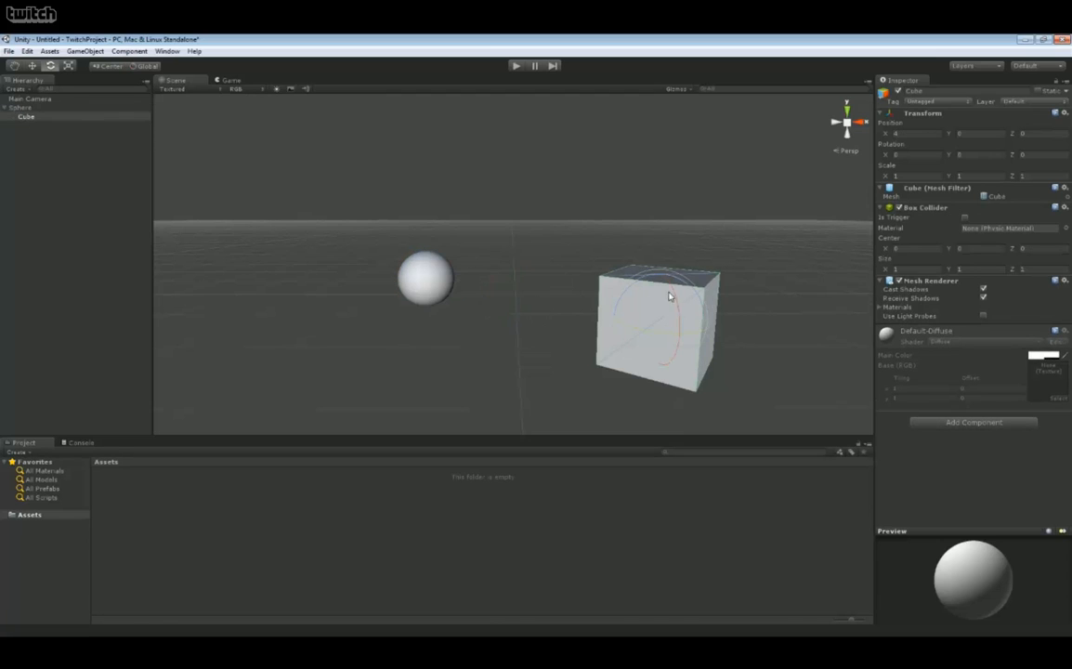
{"action": "left_click", "coordinate": [426, 280]}
{"action": "mouse_move", "coordinate": [531, 307]}
{"action": "left_mouse_down"}
{"action": "mouse_move", "coordinate": [563, 307]}
{"action": "mouse_move", "coordinate": [515, 303]}
{"action": "mouse_move", "coordinate": [603, 305]}
{"action": "mouse_move", "coordinate": [471, 311]}
{"action": "mouse_move", "coordinate": [529, 307]}
{"action": "left_mouse_up"}
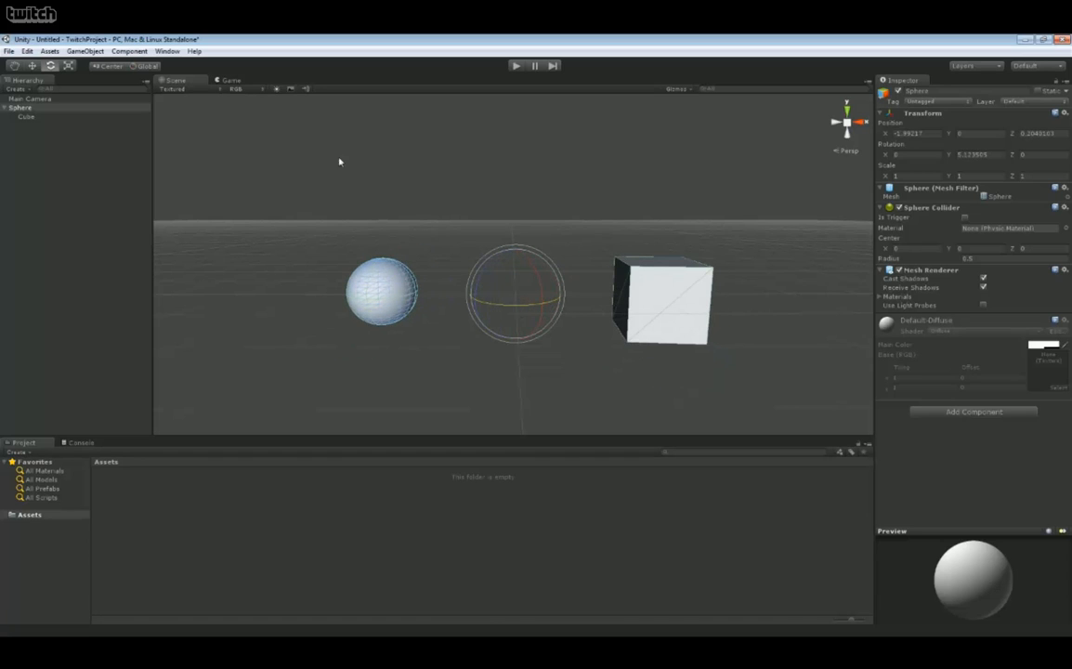
Step: Compare the parent sphere's Pivot and Center handle positions, ending on Pivot
{"action": "left_click", "coordinate": [104, 67]}
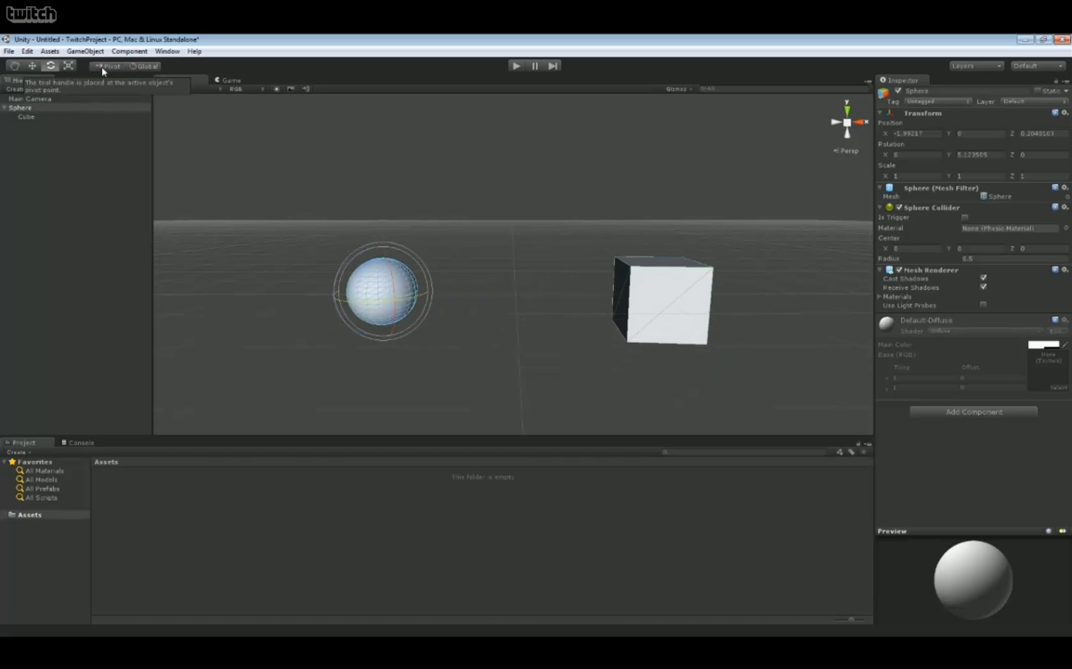
{"action": "left_click", "coordinate": [102, 68]}
{"action": "left_click", "coordinate": [101, 68]}
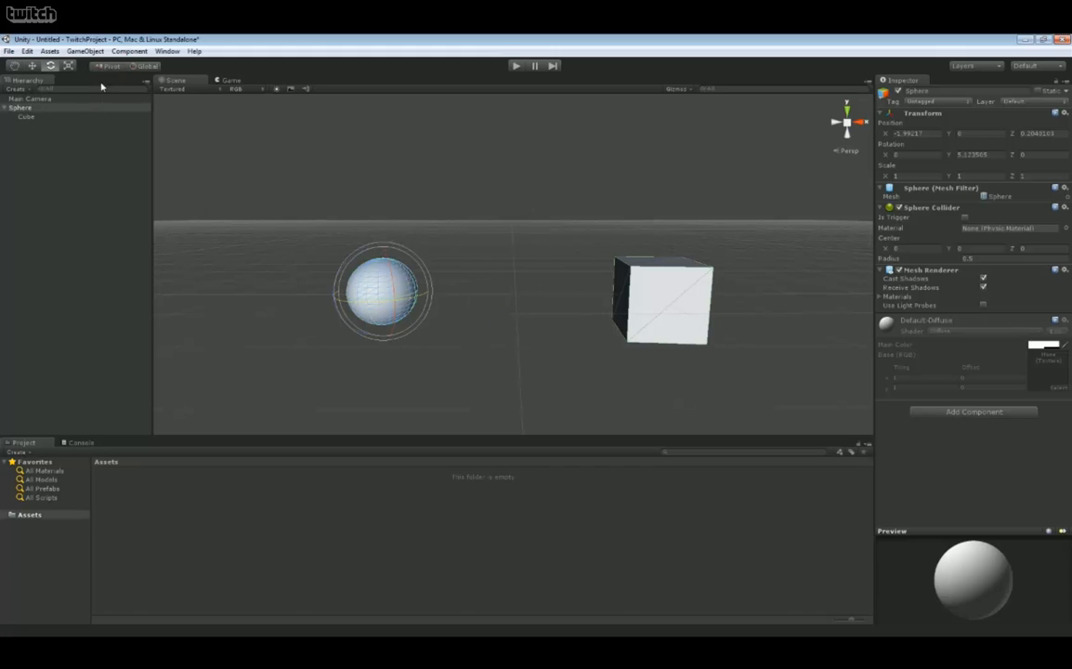
{"action": "left_click", "coordinate": [106, 66]}
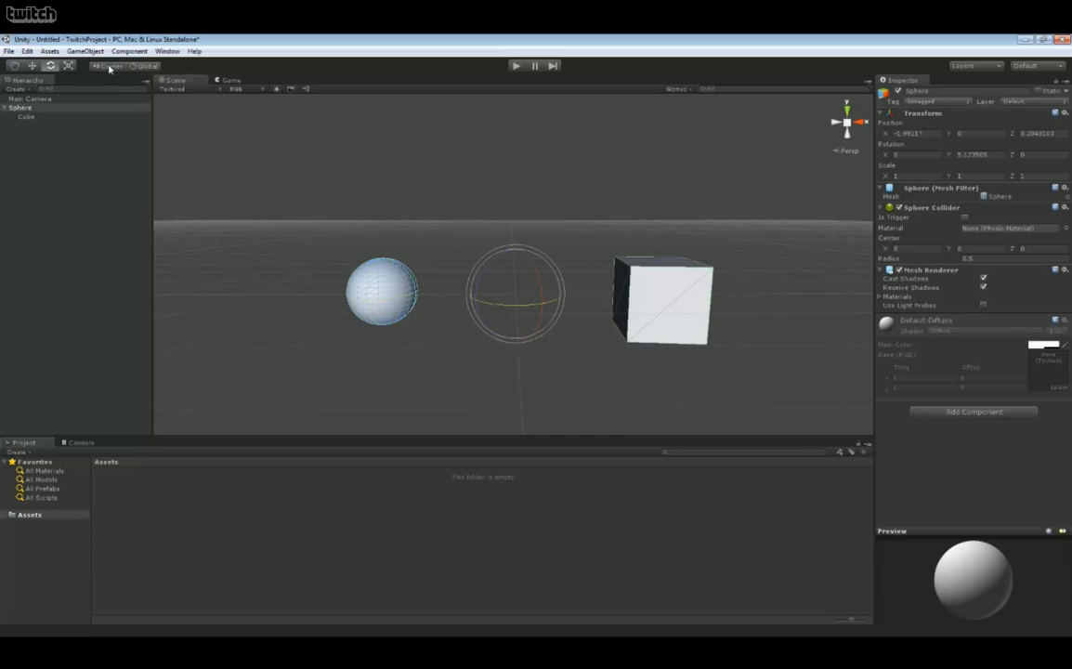
{"action": "left_click", "coordinate": [107, 66]}
{"action": "left_click", "coordinate": [102, 67]}
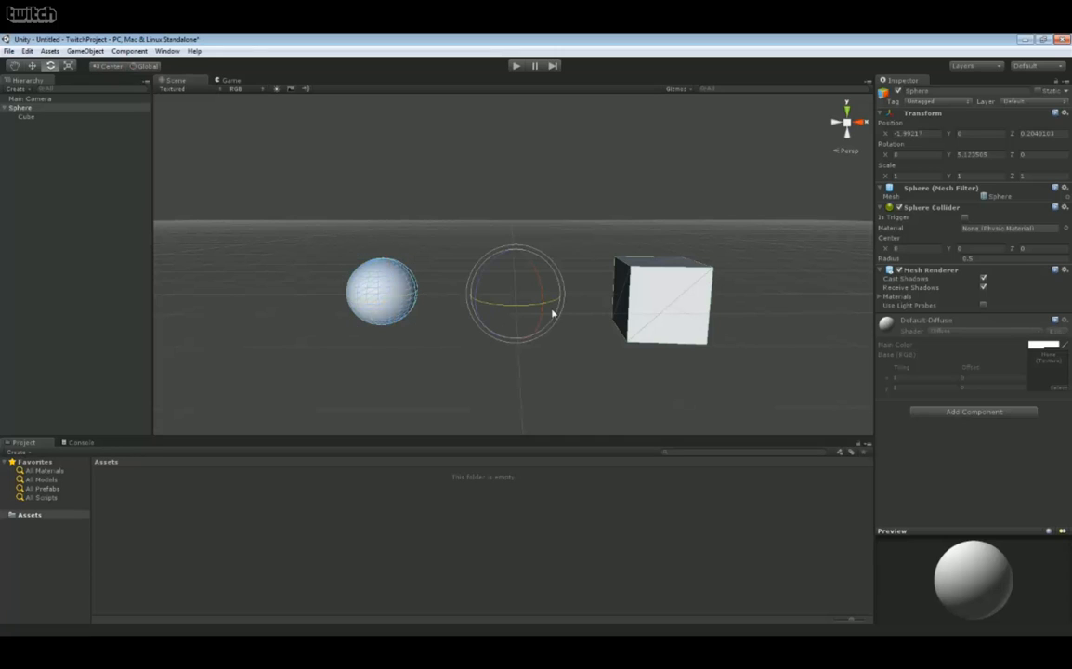
{"action": "left_click", "coordinate": [100, 67]}
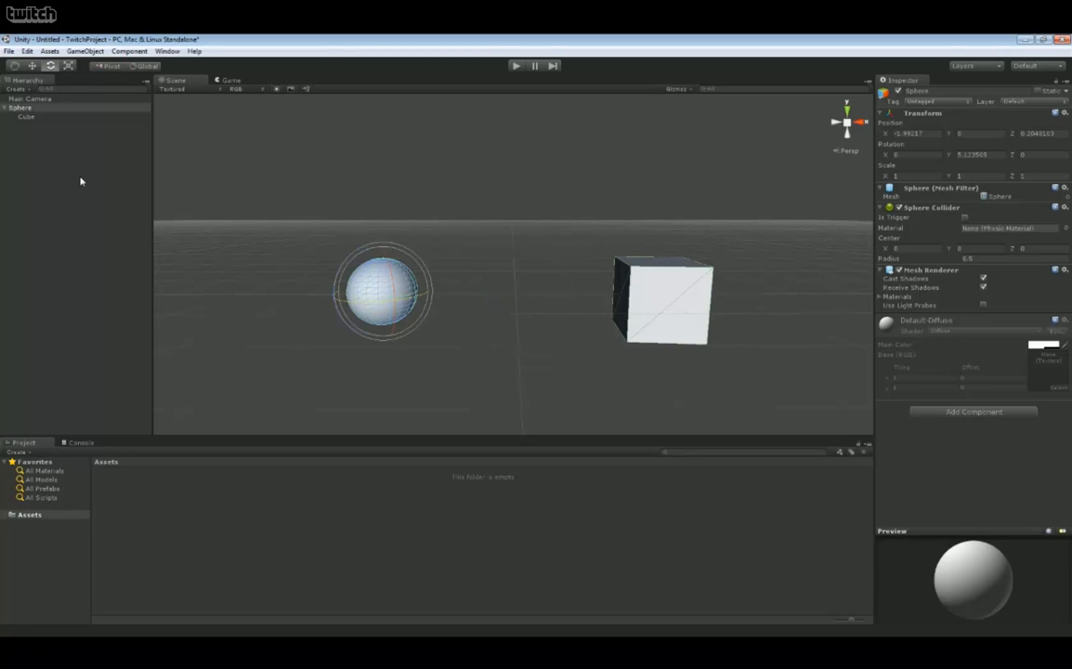
Step: Detach the cube from the sphere and set its position to X 2, Z 0 and its Y rotation to 0
{"action": "left_click", "coordinate": [26, 109]}
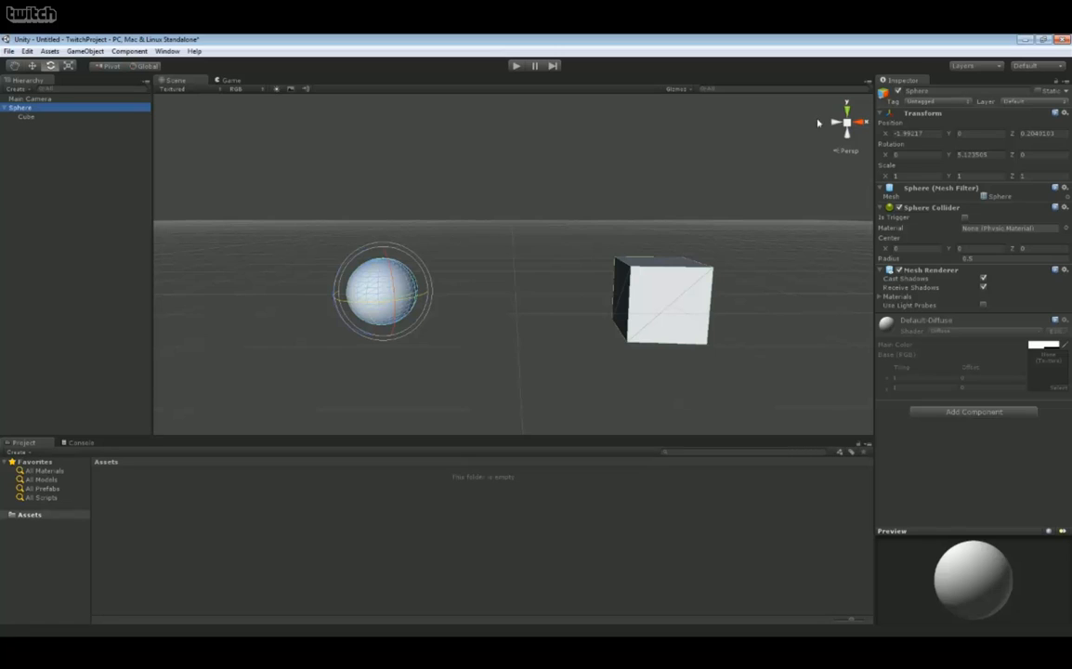
{"action": "left_click_drag", "start_coordinate": [26, 116], "coordinate": [21, 94]}
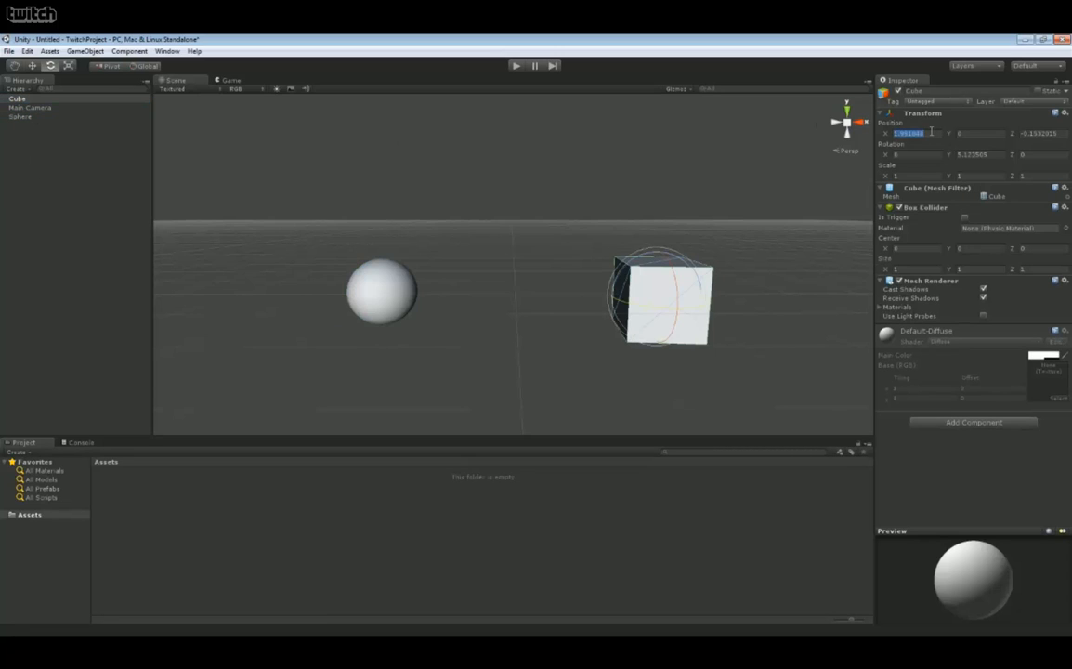
{"action": "left_click", "coordinate": [1038, 133]}
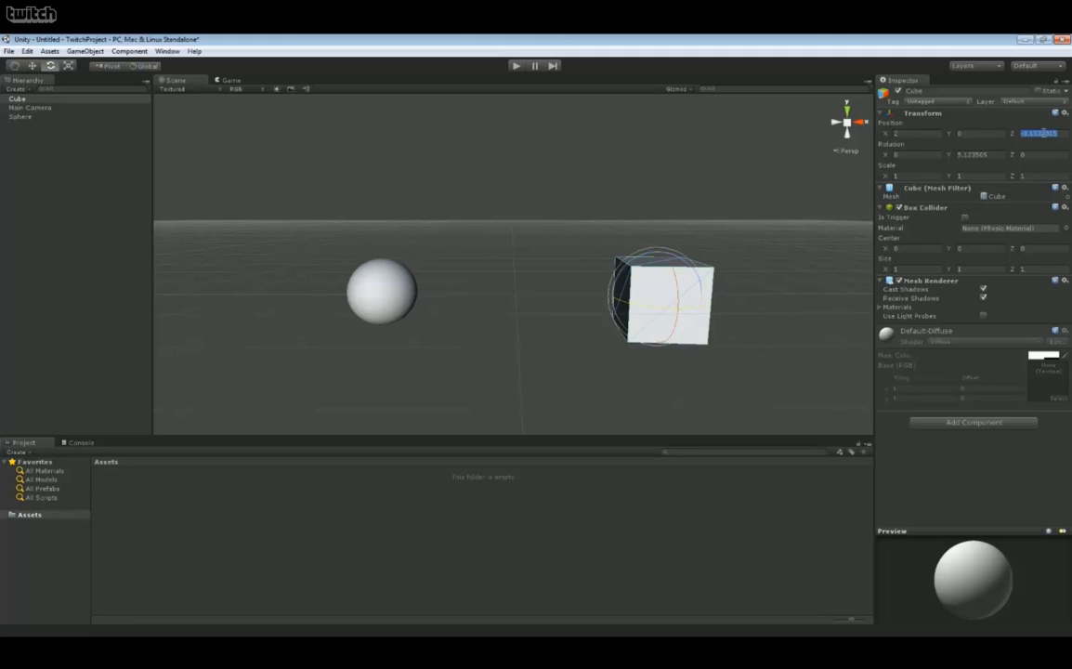
{"action": "type", "text": "0"}
{"action": "key", "text": "Return"}
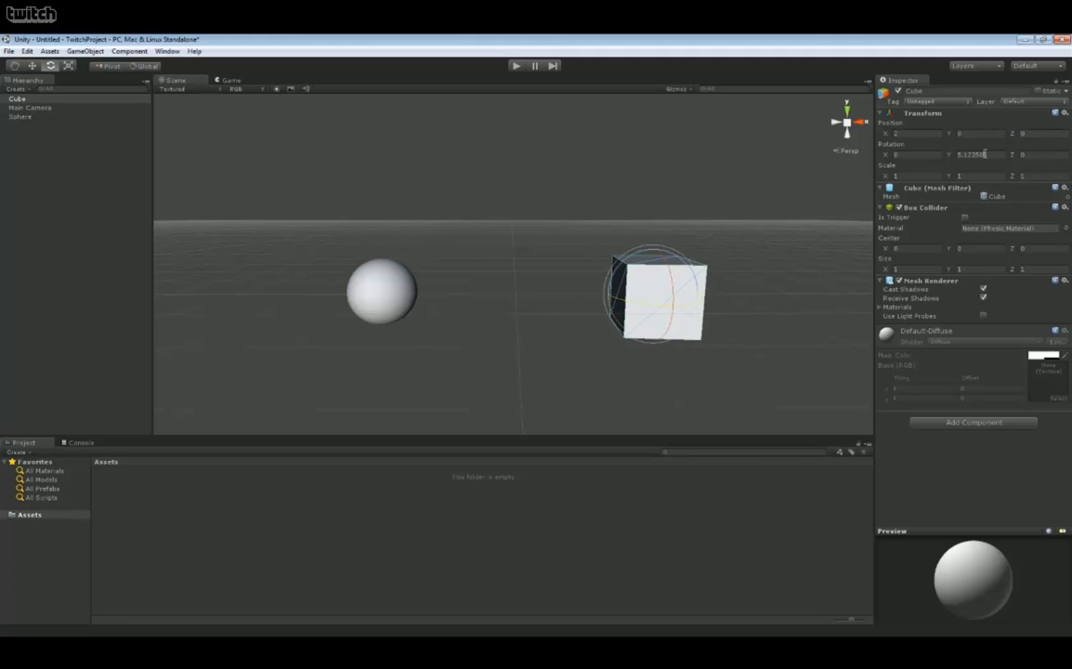
{"action": "left_click", "coordinate": [984, 155]}
{"action": "type", "text": "0"}
{"action": "key", "text": "Return"}
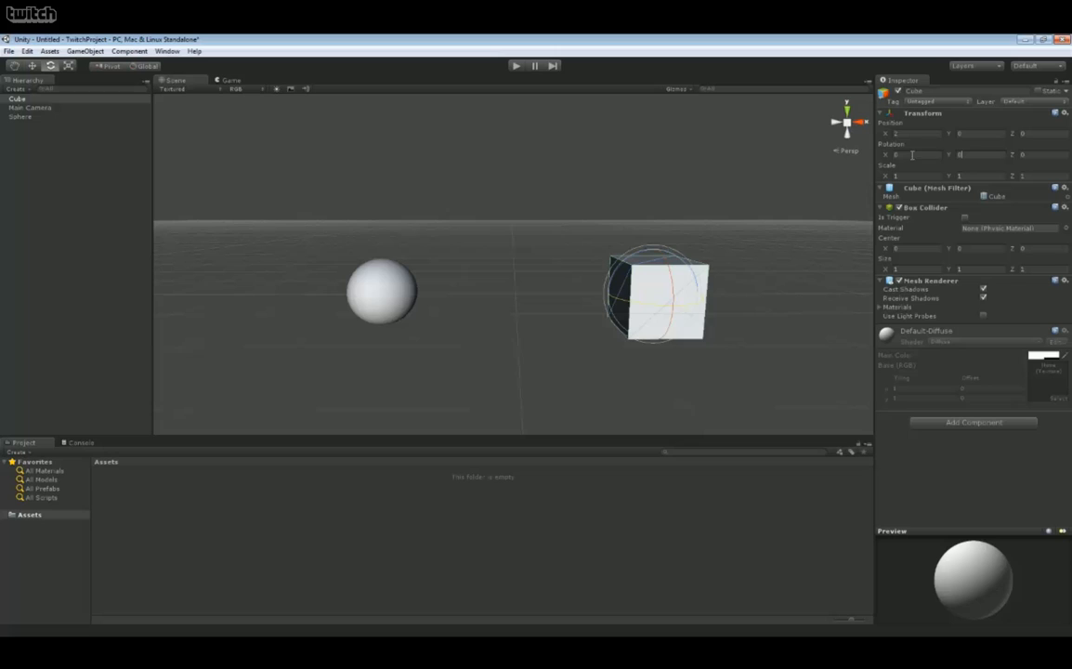
Step: Set the sphere's position to X -2, Z 0 and its Y rotation to 0
{"action": "left_click", "coordinate": [390, 281]}
{"action": "left_click", "coordinate": [931, 132]}
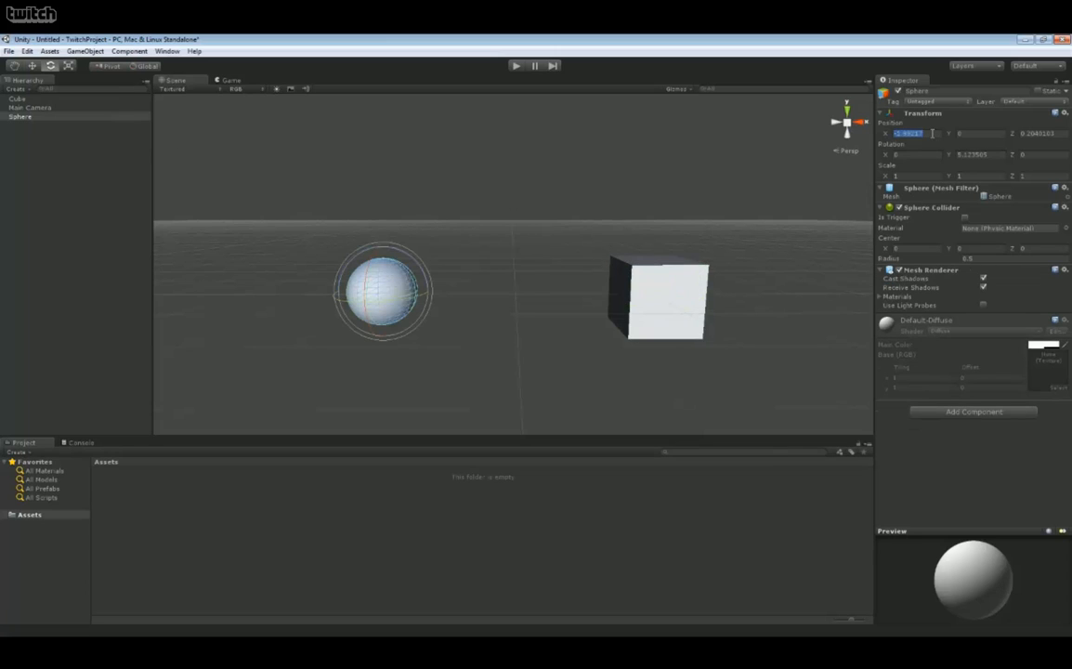
{"action": "type", "text": "-5"}
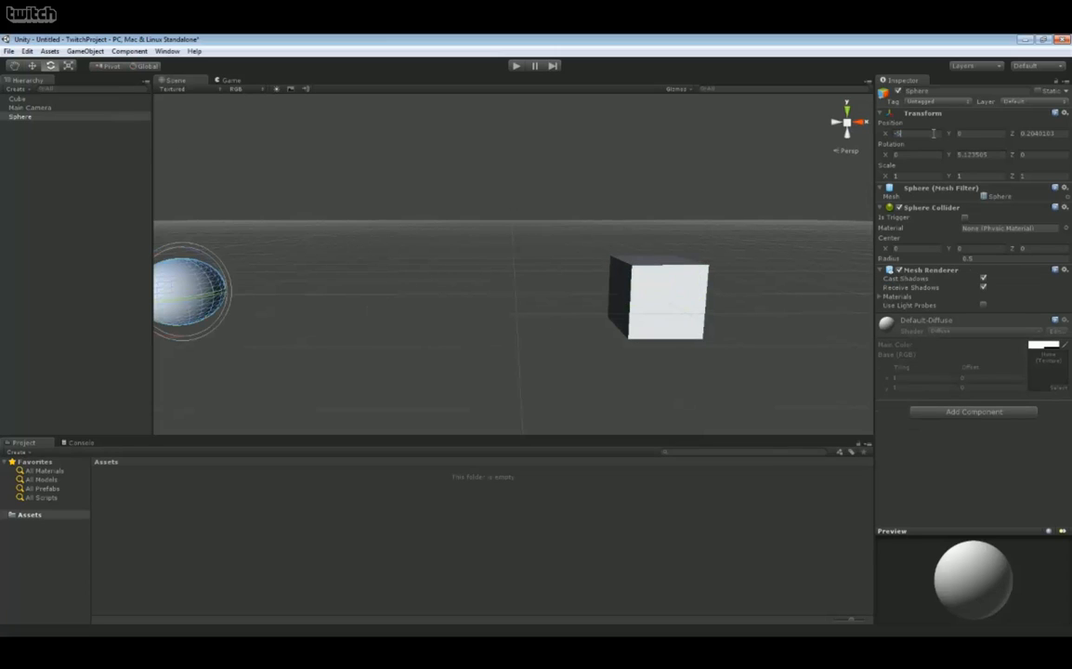
{"action": "key", "text": "BackSpace"}
{"action": "key", "text": "BackSpace"}
{"action": "type", "text": "-2"}
{"action": "left_click", "coordinate": [1037, 133]}
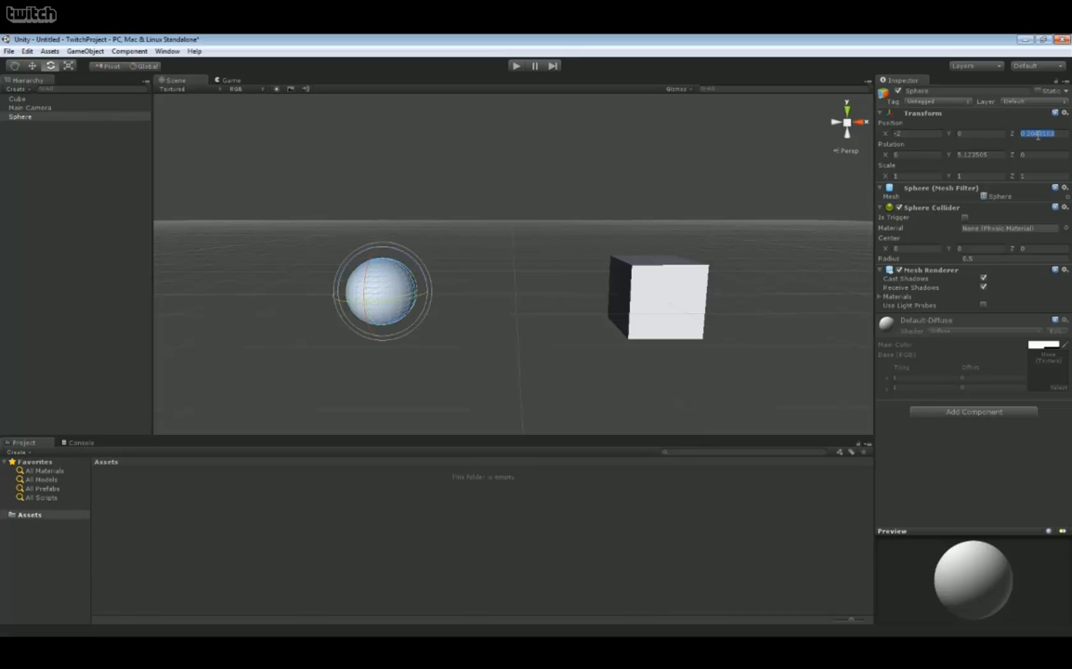
{"action": "type", "text": "0"}
{"action": "left_click", "coordinate": [970, 154]}
{"action": "type", "text": "0"}
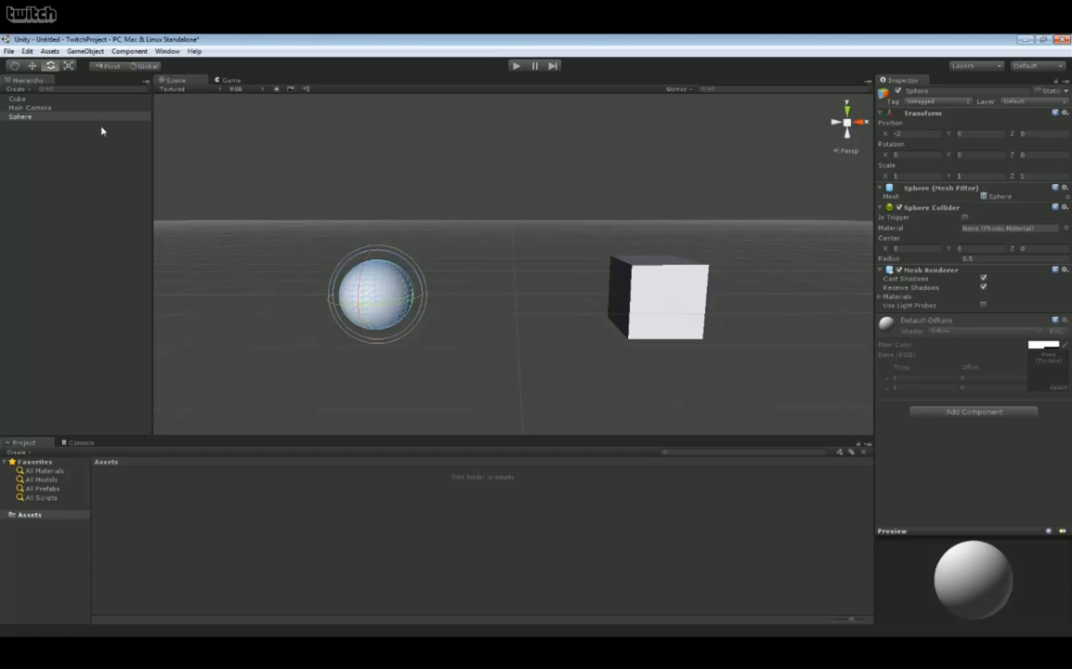
Step: Create an empty game object and set its position to 0, 0, 0
{"action": "left_click", "coordinate": [85, 51]}
{"action": "left_click", "coordinate": [102, 64]}
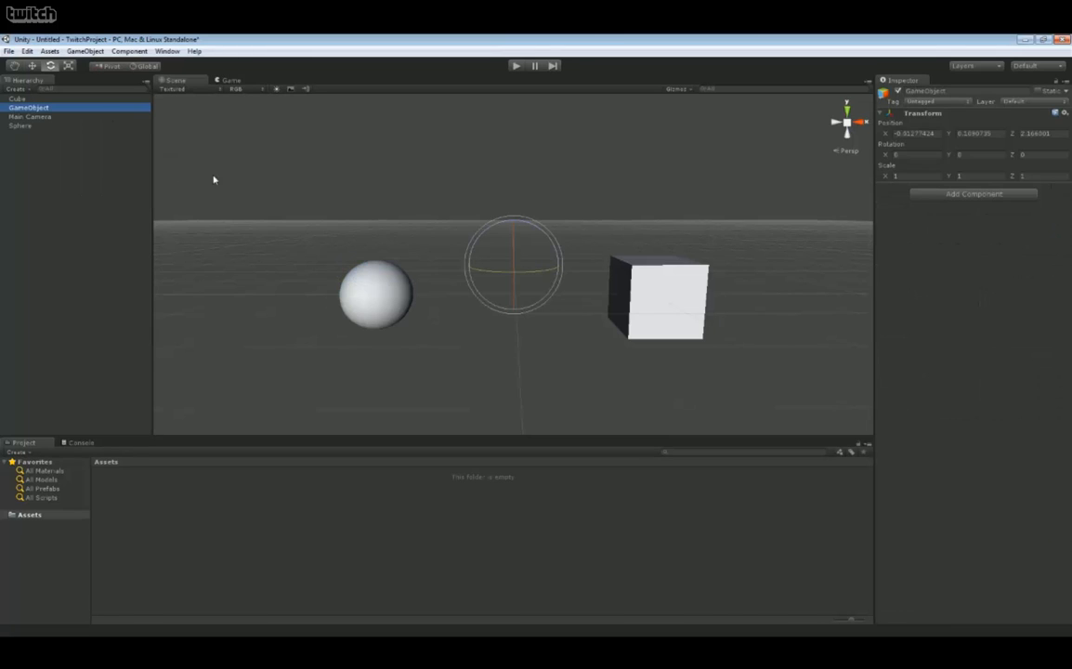
{"action": "key", "text": "Tab"}
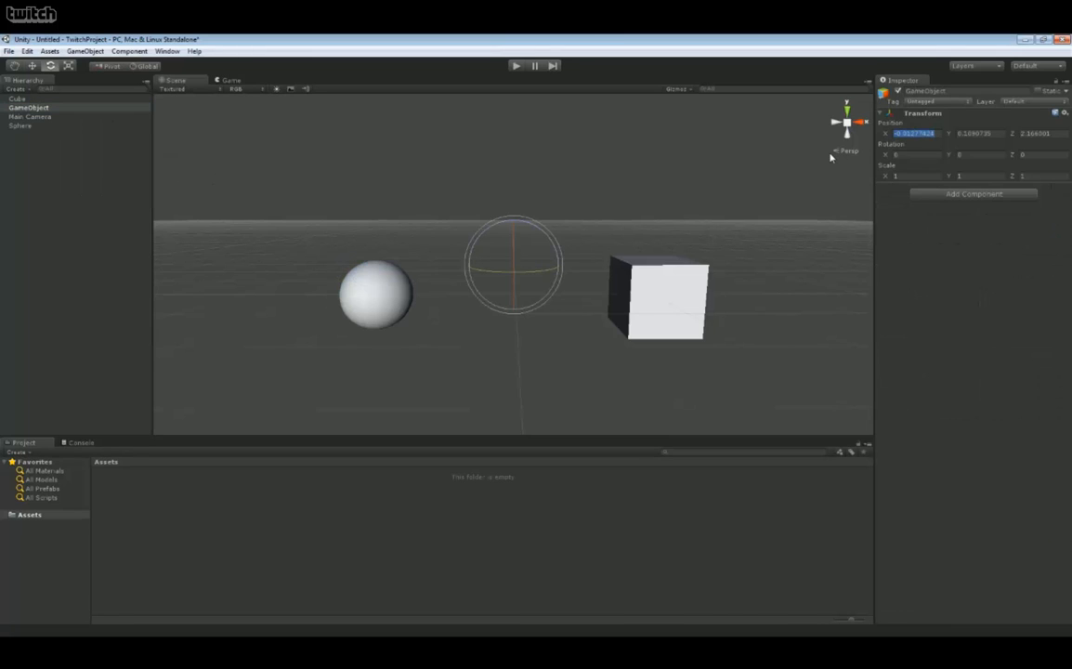
{"action": "type", "text": "0"}
{"action": "key", "text": "Tab"}
{"action": "type", "text": "0"}
{"action": "key", "text": "Tab"}
{"action": "type", "text": "0"}
{"action": "key", "text": "Return"}
Step: Make the sphere and the cube children of the empty GameObject
{"action": "left_click", "coordinate": [16, 126]}
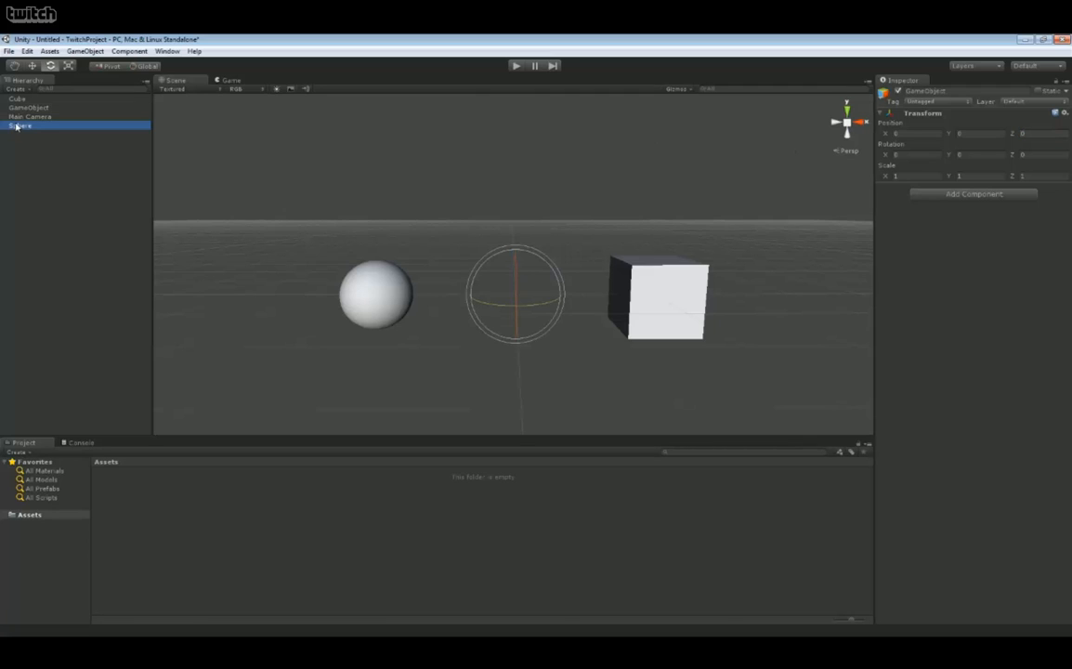
{"action": "left_click_drag", "start_coordinate": [16, 125], "coordinate": [19, 109]}
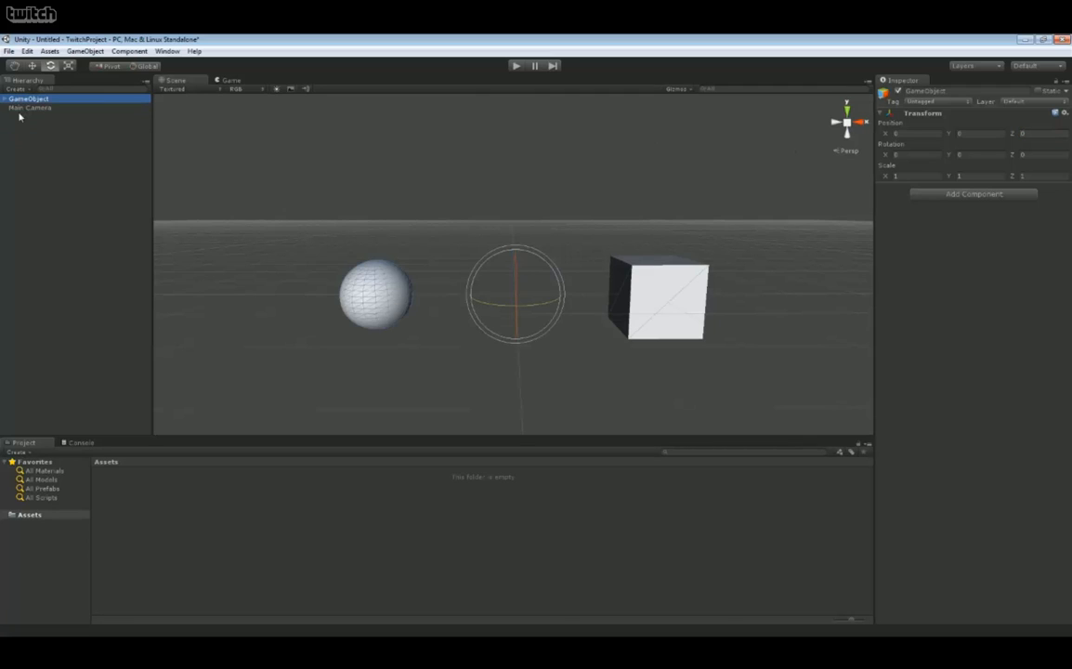
Step: Move the parent GameObject with its cube and sphere children up to a Y position of about 0.35
{"action": "left_click", "coordinate": [5, 98]}
{"action": "mouse_move", "coordinate": [537, 301]}
{"action": "left_mouse_down"}
{"action": "mouse_move", "coordinate": [560, 306]}
{"action": "mouse_move", "coordinate": [507, 311]}
{"action": "mouse_move", "coordinate": [529, 318]}
{"action": "left_mouse_up"}
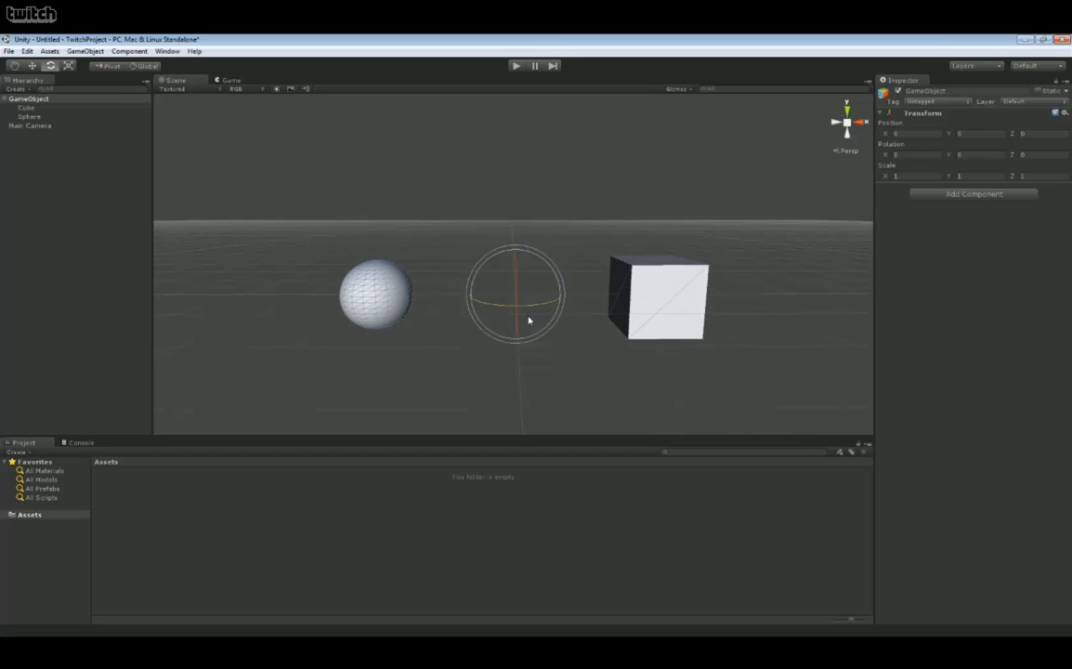
{"action": "key", "text": "w"}
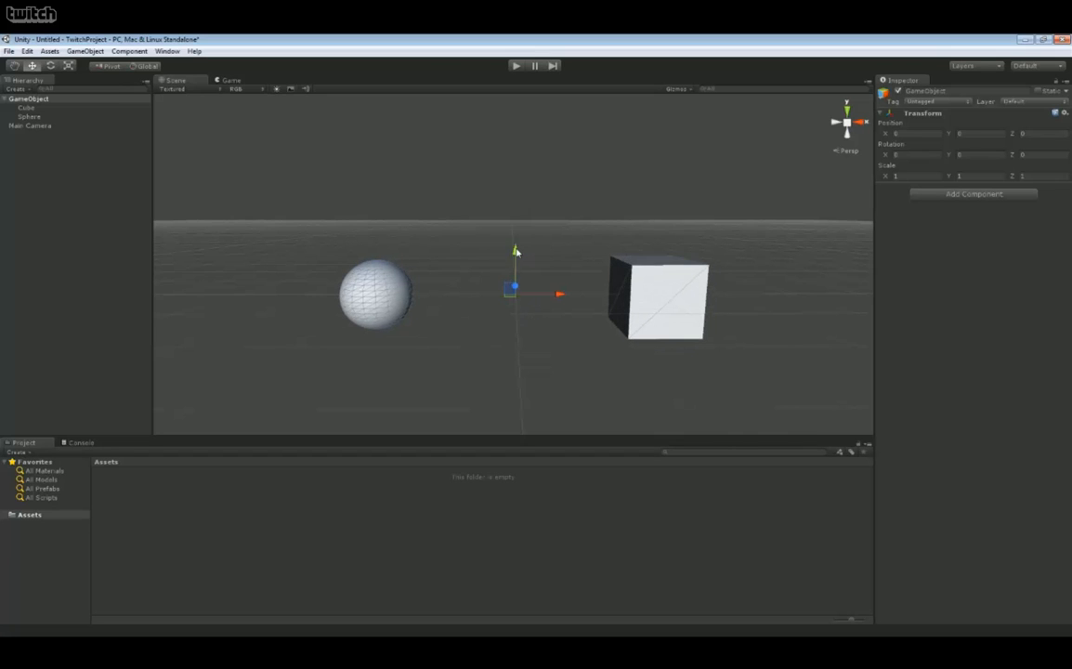
{"action": "mouse_move", "coordinate": [519, 251]}
{"action": "left_mouse_down"}
{"action": "mouse_move", "coordinate": [523, 170]}
{"action": "mouse_move", "coordinate": [523, 278]}
{"action": "mouse_move", "coordinate": [523, 228]}
{"action": "left_mouse_up"}
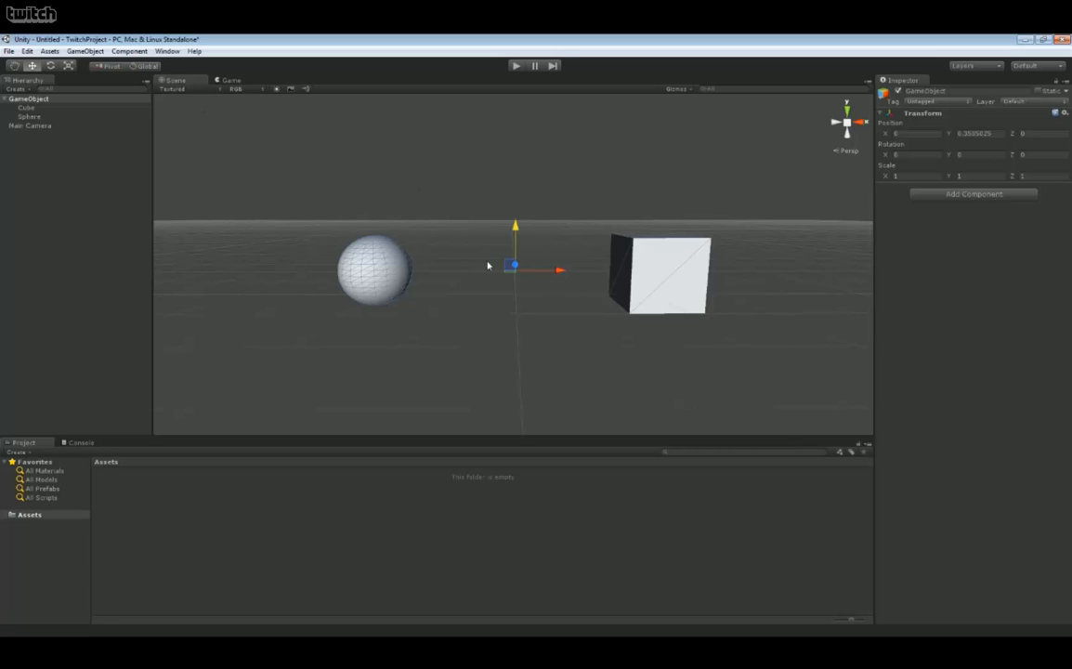
Step: Make the sphere a child of the cube and rotate the cube to about -30 degrees around Y
{"action": "left_click_drag", "start_coordinate": [39, 119], "coordinate": [36, 108]}
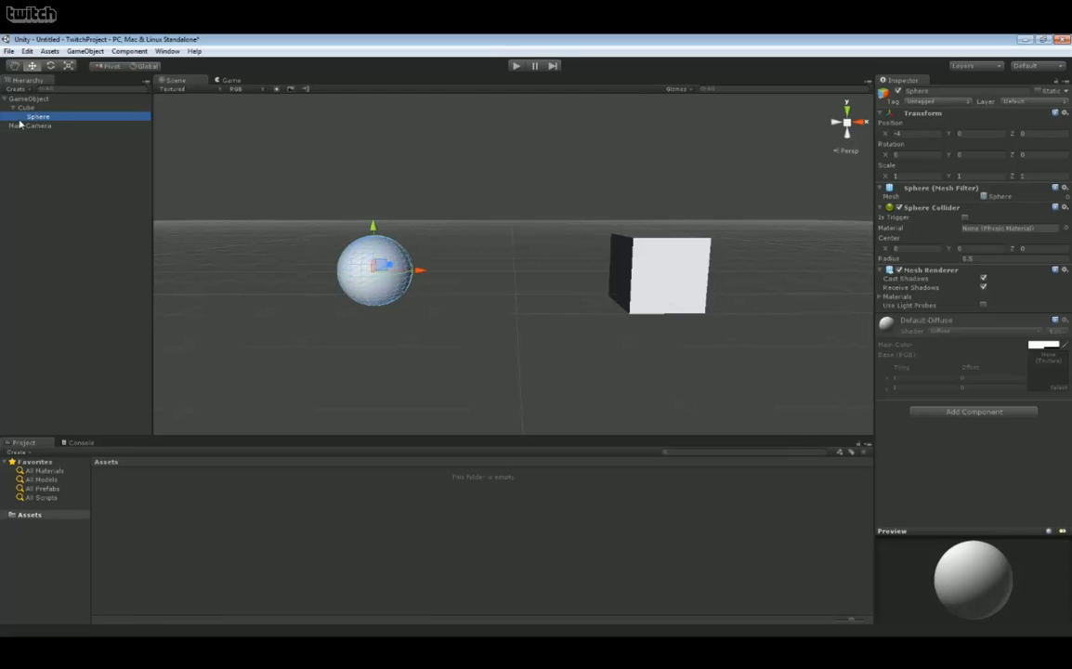
{"action": "left_click", "coordinate": [657, 267]}
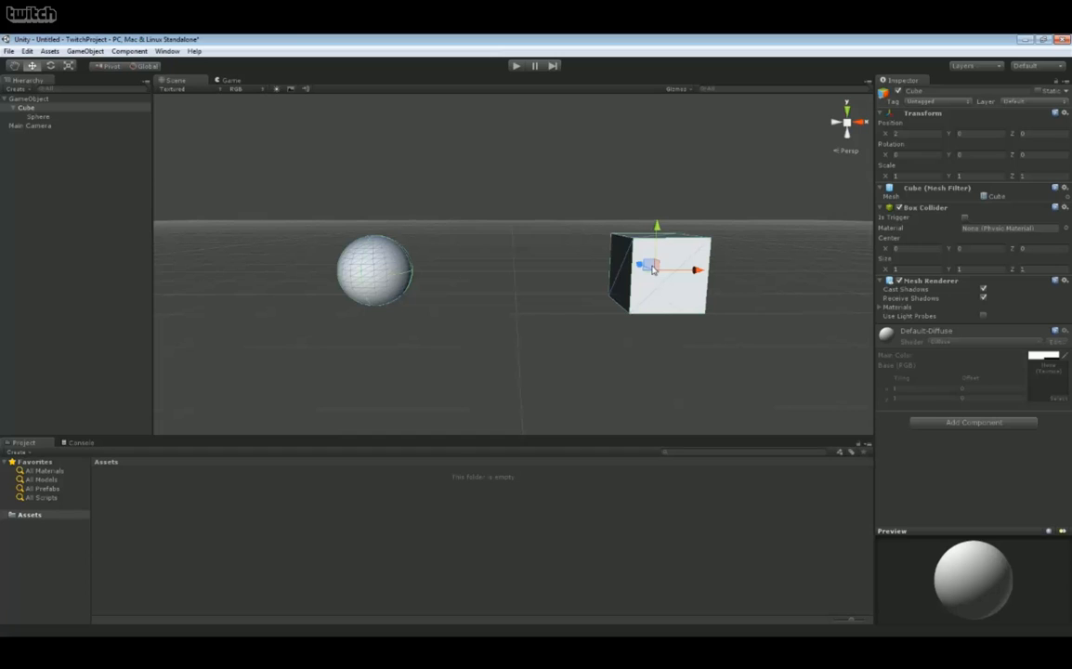
{"action": "key", "text": "e"}
{"action": "left_click_drag", "start_coordinate": [635, 282], "coordinate": [520, 316]}
Step: Rotate the parent GameObject to about 49 degrees around X and deselect it
{"action": "left_click", "coordinate": [37, 99]}
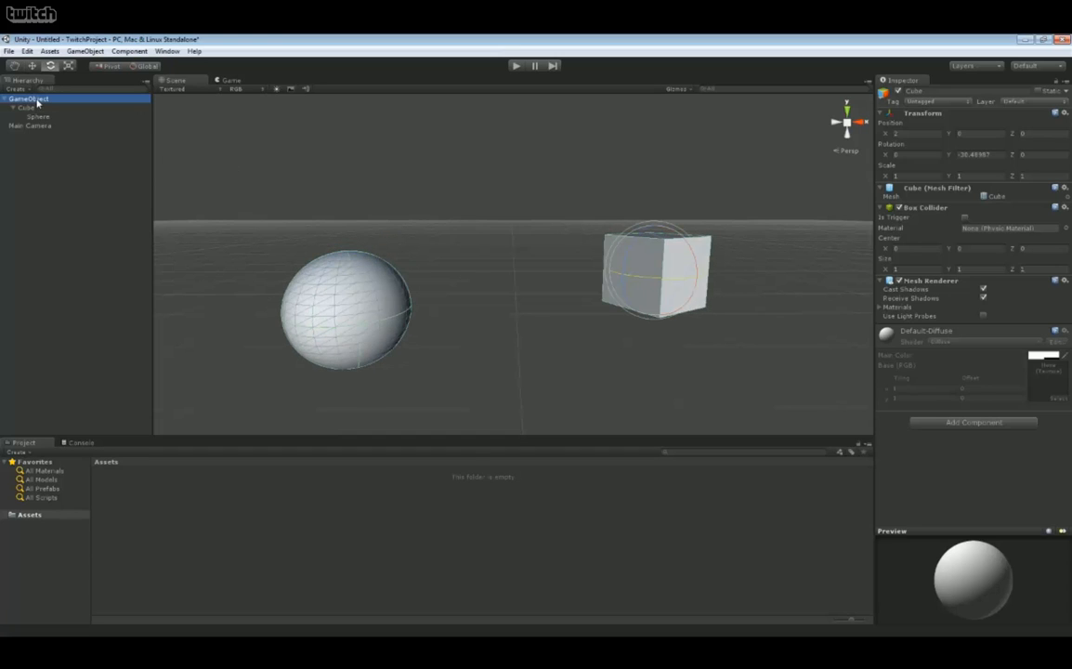
{"action": "left_click_drag", "start_coordinate": [513, 254], "coordinate": [514, 220]}
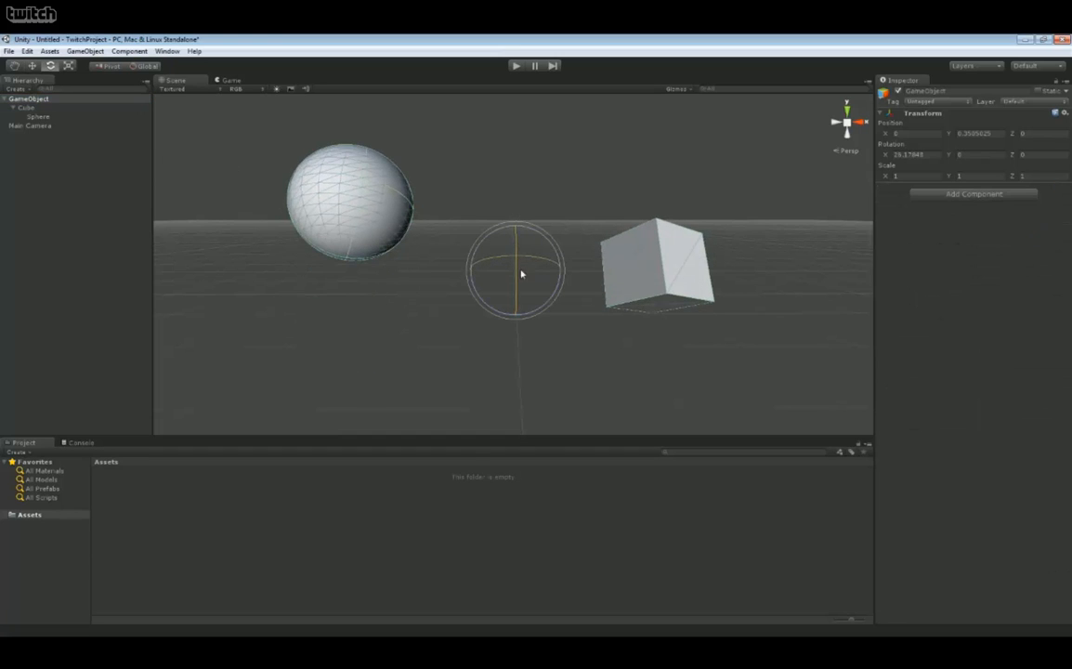
{"action": "left_click_drag", "start_coordinate": [516, 280], "coordinate": [545, 408]}
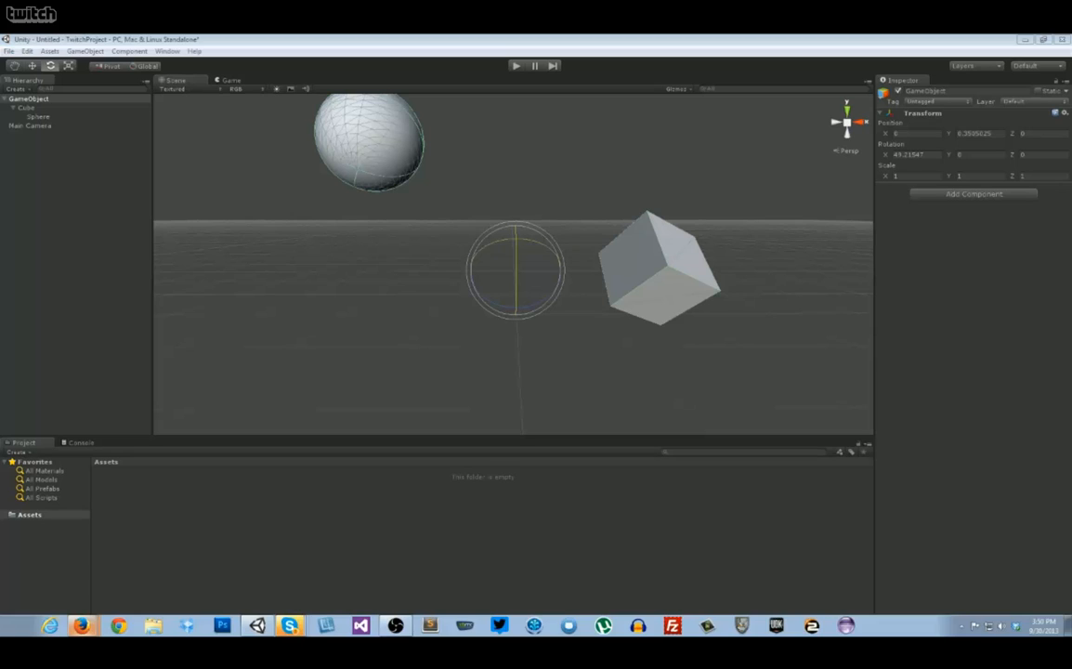
{"action": "left_click", "coordinate": [724, 347]}
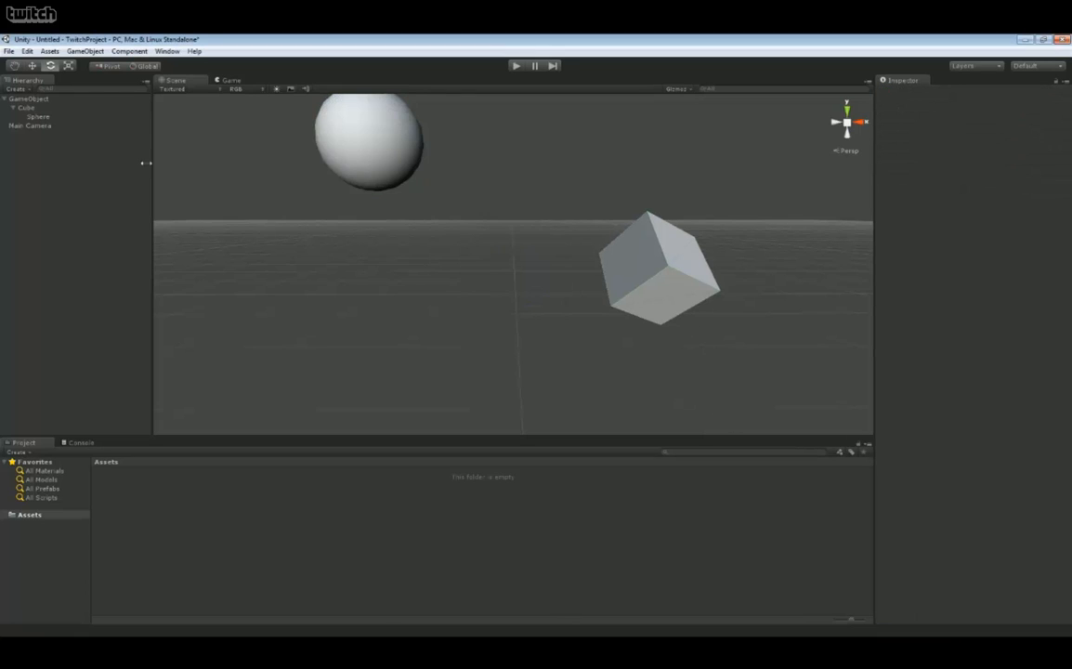
Step: Undo the rotations, the sphere's parenting to the cube, the upward move and the cube's parenting to the GameObject
{"action": "left_click", "coordinate": [36, 116]}
{"action": "left_click", "coordinate": [379, 262]}
{"action": "key", "text": "ctrl+z"}
{"action": "key", "text": "ctrl+z"}
{"action": "key", "text": "ctrl+z"}
{"action": "key", "text": "ctrl+z"}
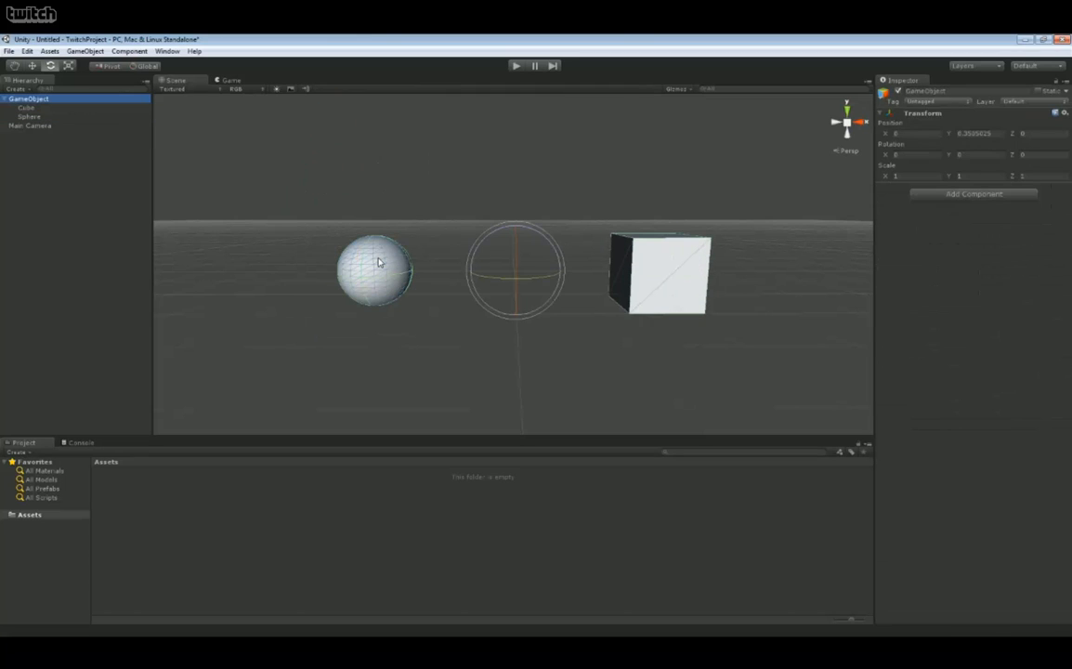
{"action": "key", "text": "ctrl+z"}
{"action": "key", "text": "ctrl+z"}
{"action": "key", "text": "ctrl+z"}
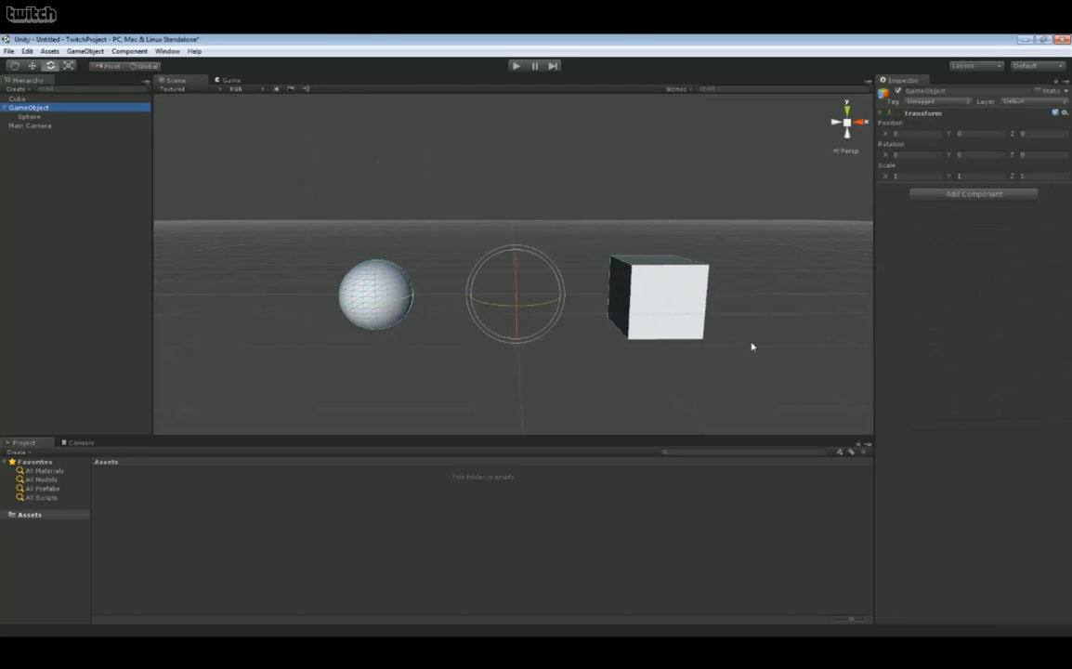
Step: Add a Particle System component from the Effects category to the cube
{"action": "left_click", "coordinate": [939, 350]}
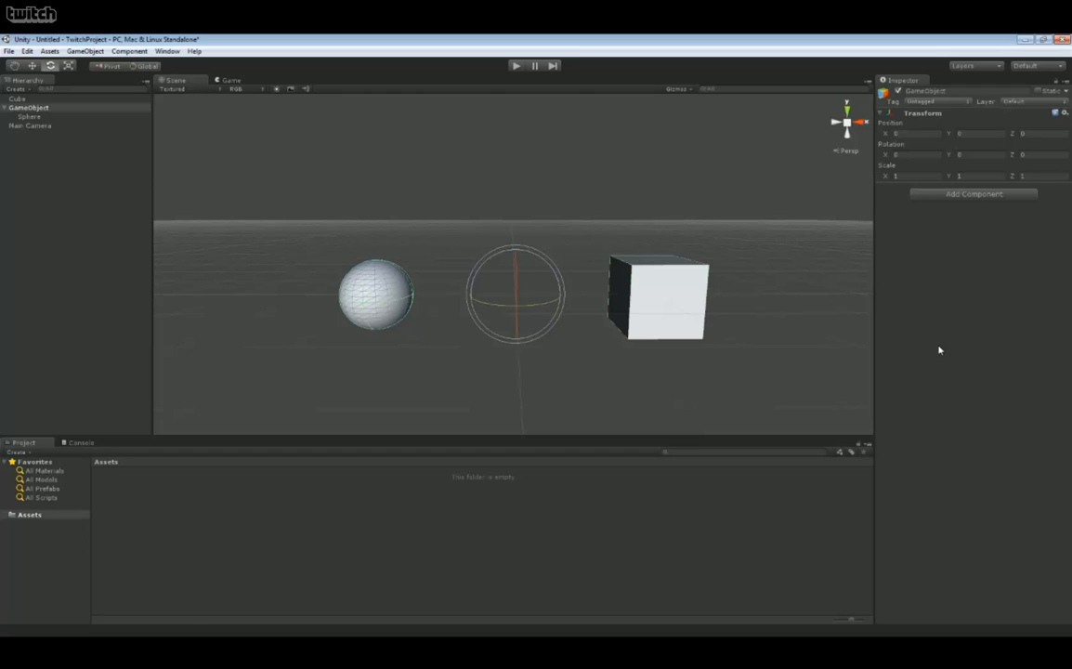
{"action": "left_click", "coordinate": [681, 292]}
{"action": "left_click", "coordinate": [961, 422]}
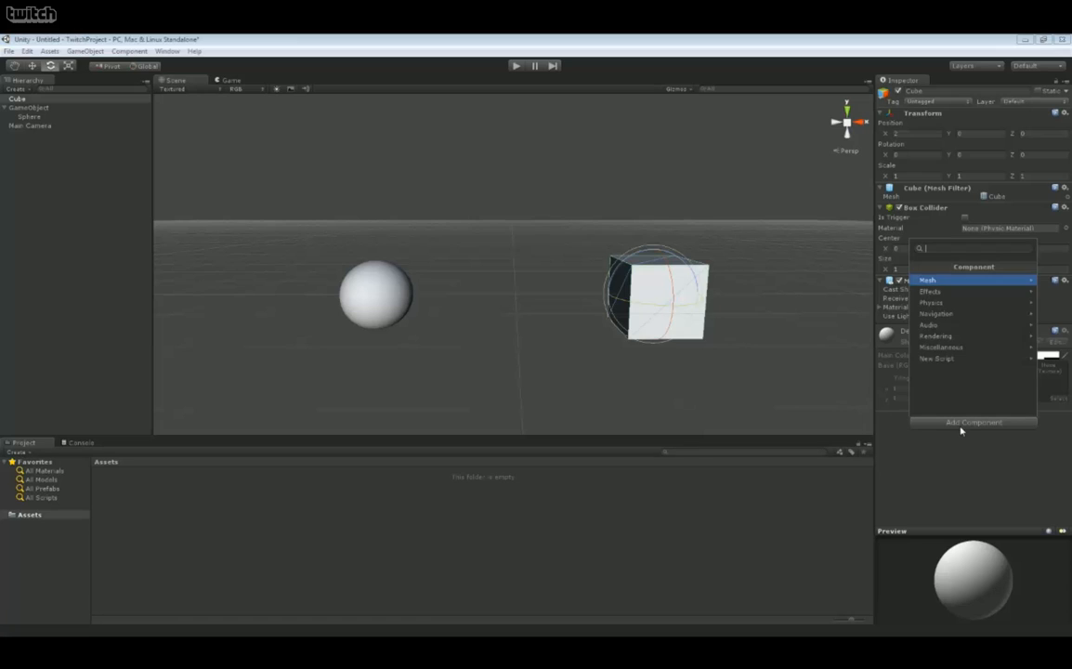
{"action": "left_click", "coordinate": [929, 291]}
{"action": "left_click", "coordinate": [938, 279]}
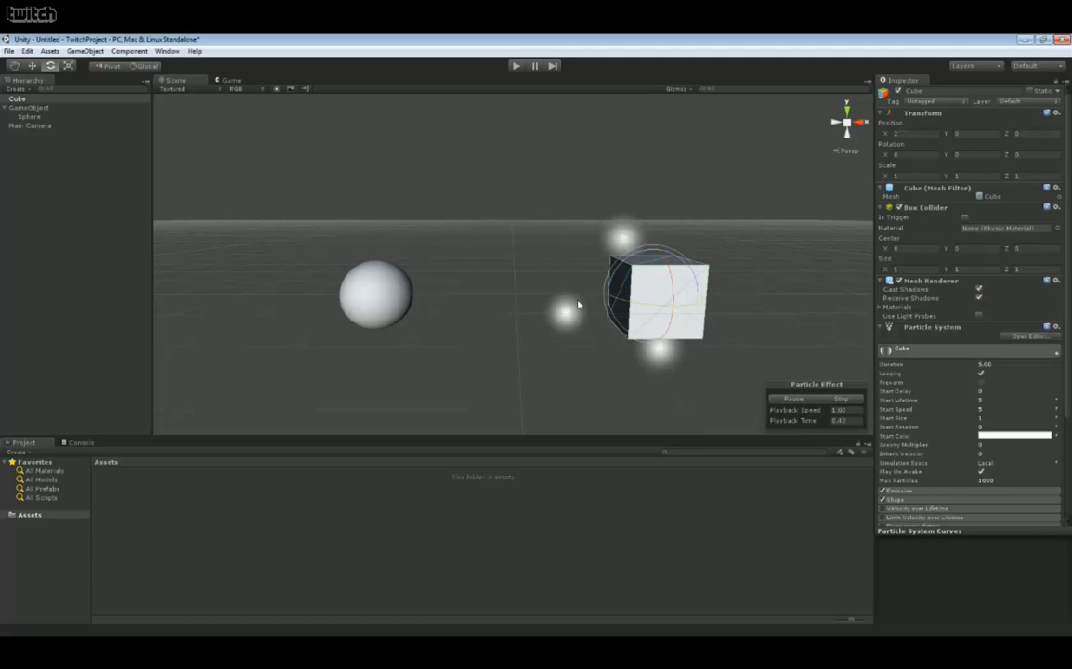
Step: Add a Trail Renderer component from the Effects category to the sphere
{"action": "left_click", "coordinate": [374, 293]}
{"action": "left_click", "coordinate": [936, 412]}
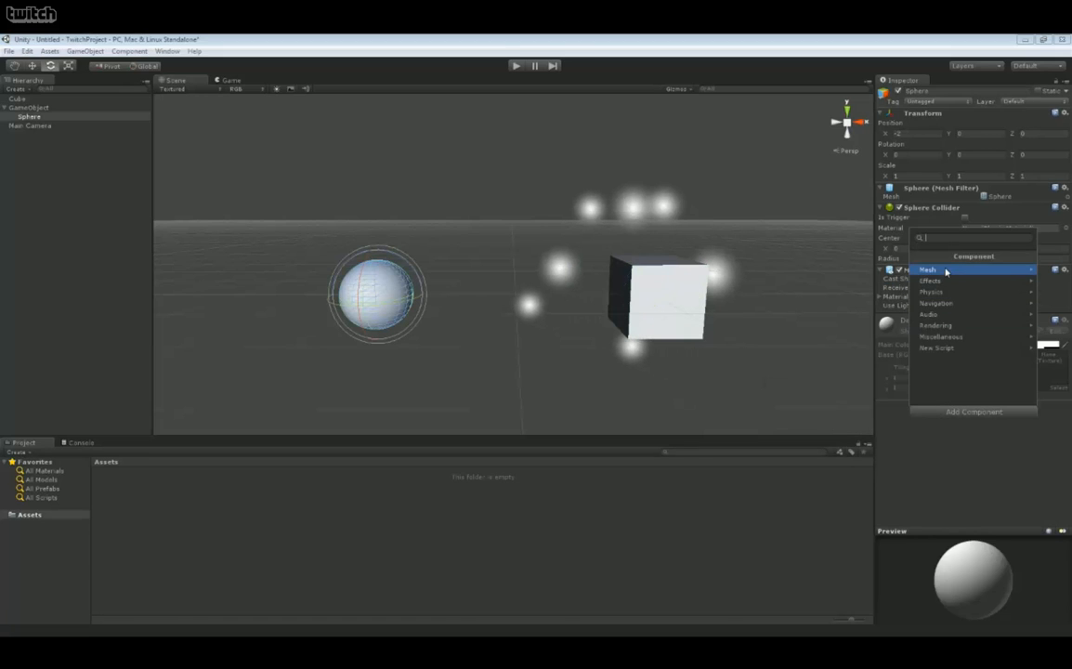
{"action": "left_click", "coordinate": [929, 280]}
{"action": "left_click", "coordinate": [933, 279]}
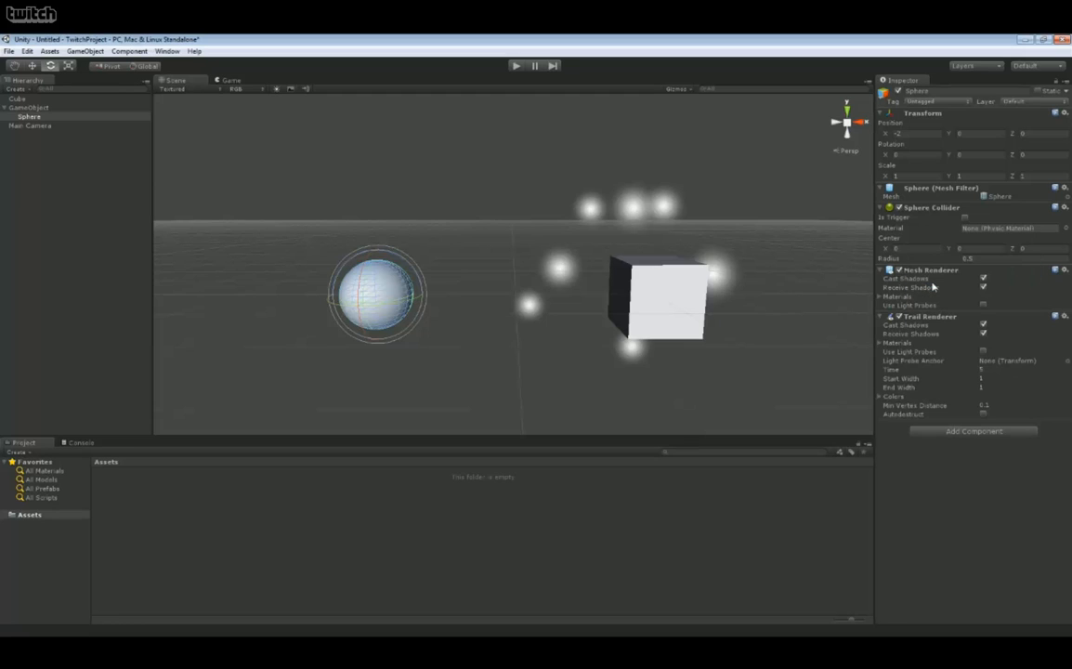
Step: Add a Particle System component to the sphere and deselect it
{"action": "left_click", "coordinate": [945, 431]}
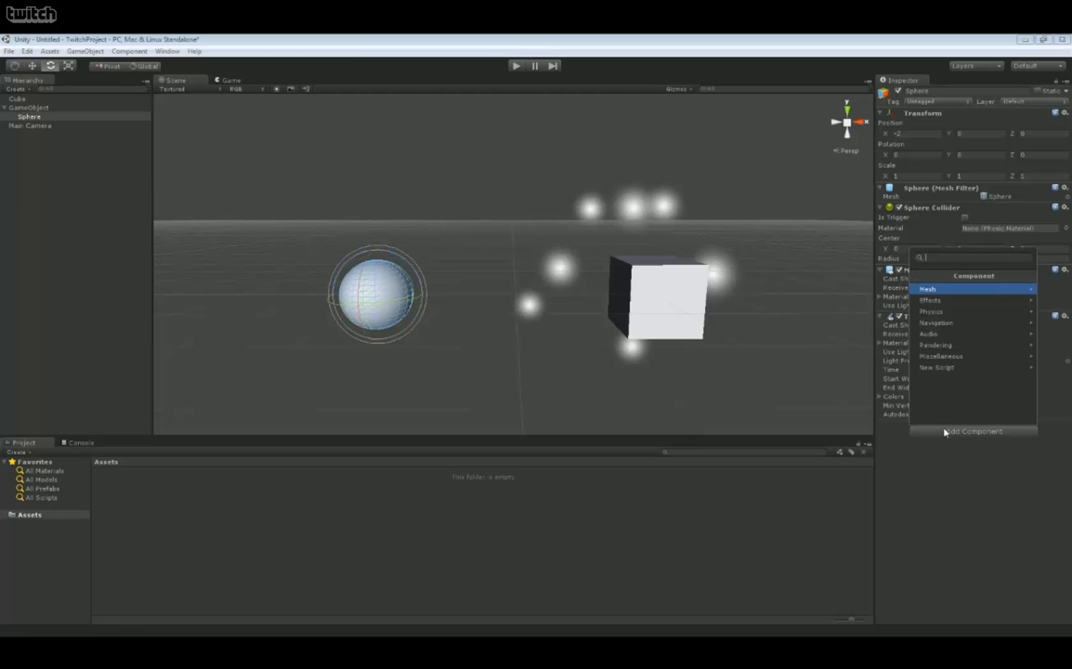
{"action": "key", "text": "Down"}
{"action": "key", "text": "Return"}
{"action": "key", "text": "Return"}
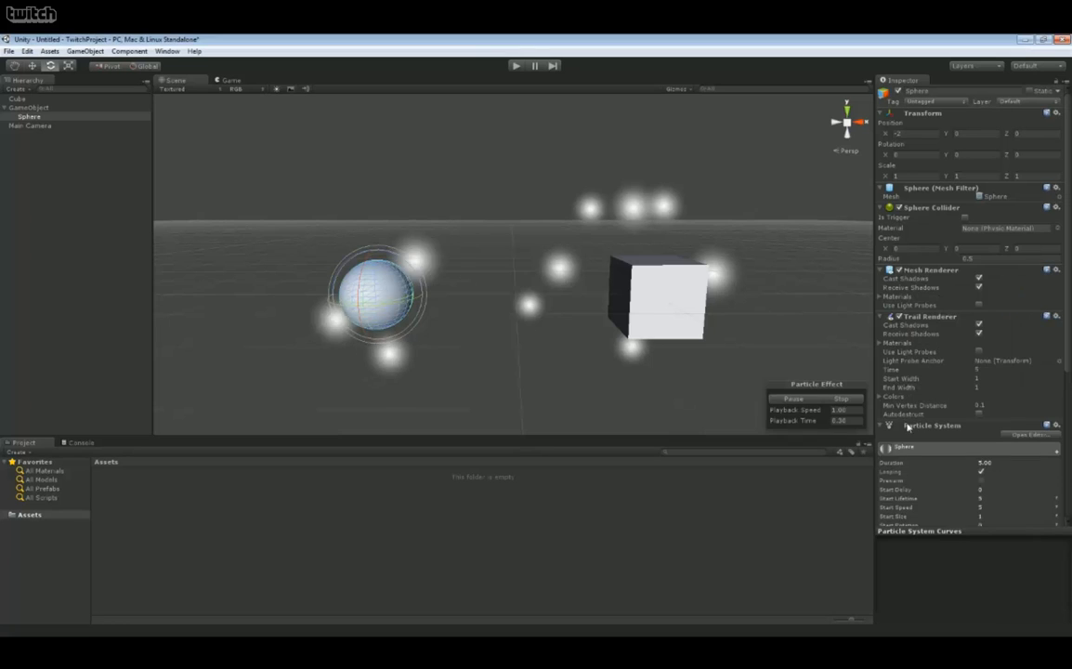
{"action": "left_click", "coordinate": [507, 163]}
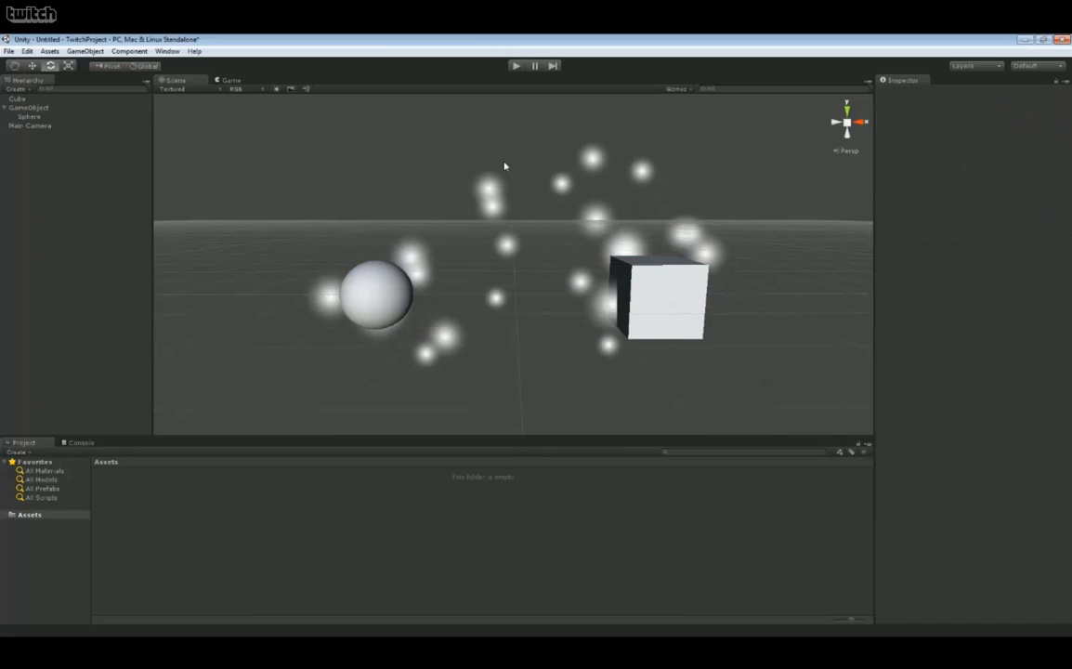
Step: View the particle effects through the game camera, return to the Scene view and pause the sphere's particle playback
{"action": "left_click", "coordinate": [367, 276]}
{"action": "left_click", "coordinate": [227, 81]}
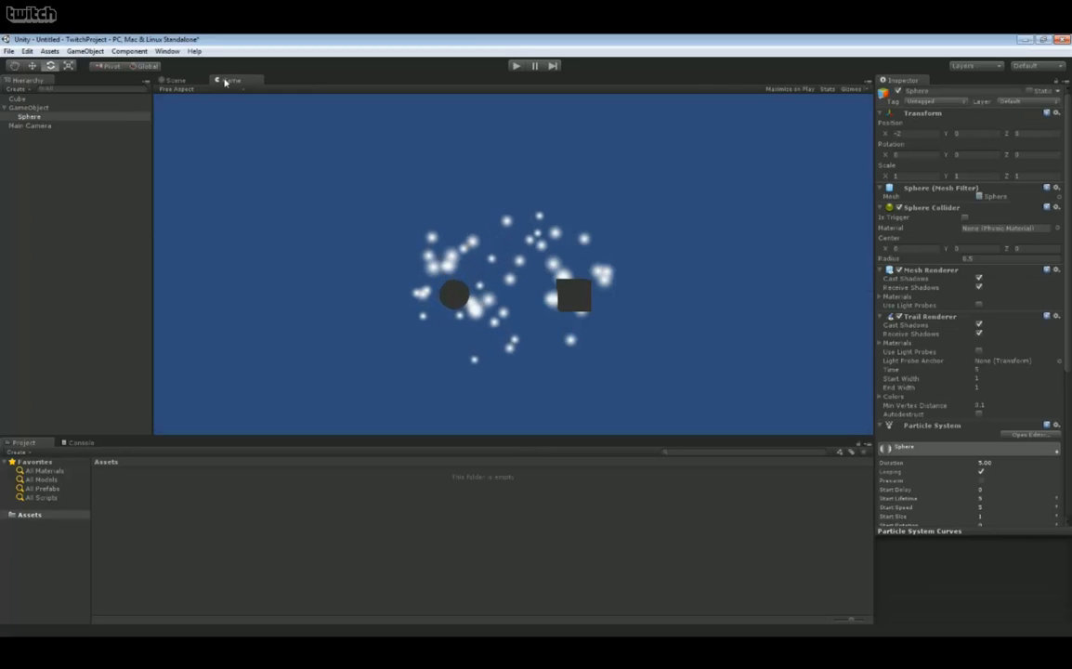
{"action": "key", "text": "ctrl+1"}
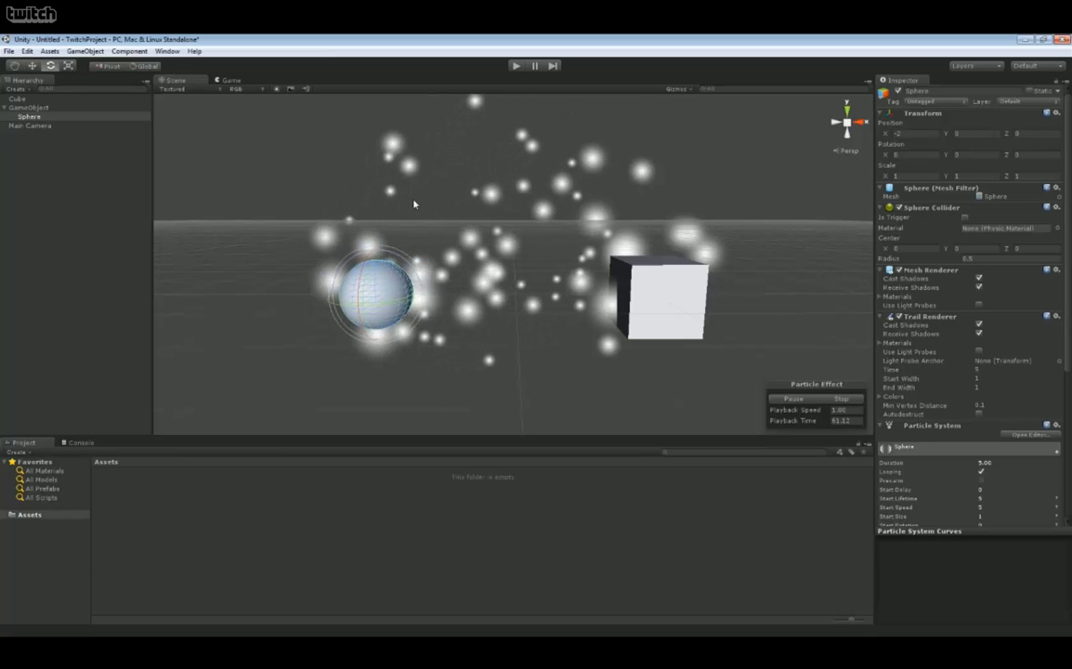
{"action": "left_click", "coordinate": [811, 402]}
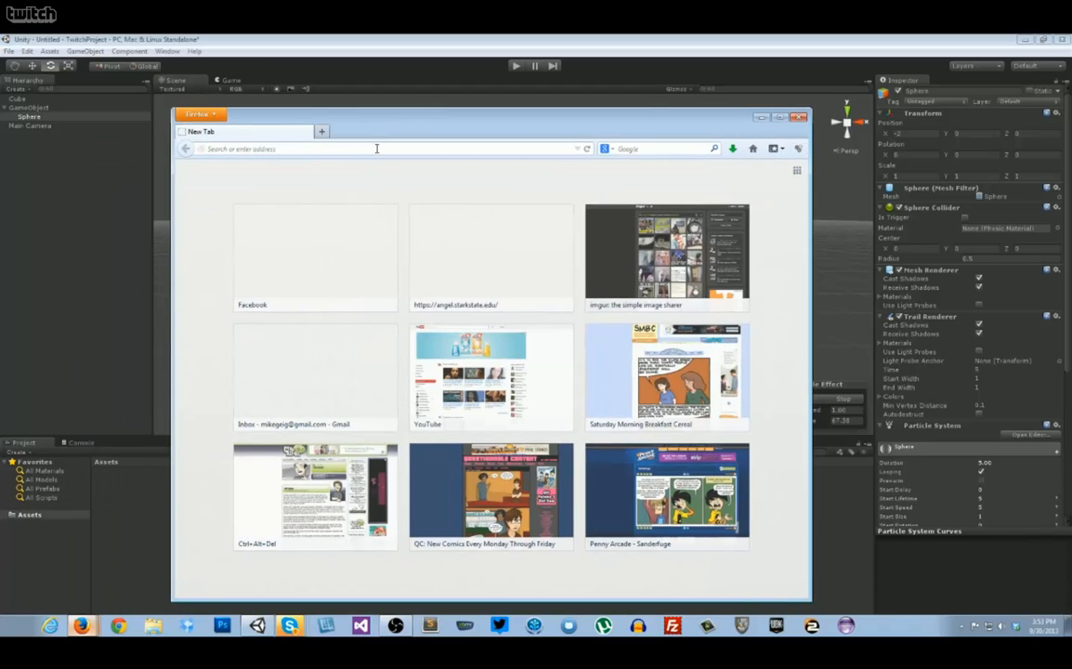
Step: Open unity3d.com/learn in Firefox and look over the Learn overview page
{"action": "left_click", "coordinate": [350, 147]}
{"action": "type", "text": "unity3d.com/learn"}
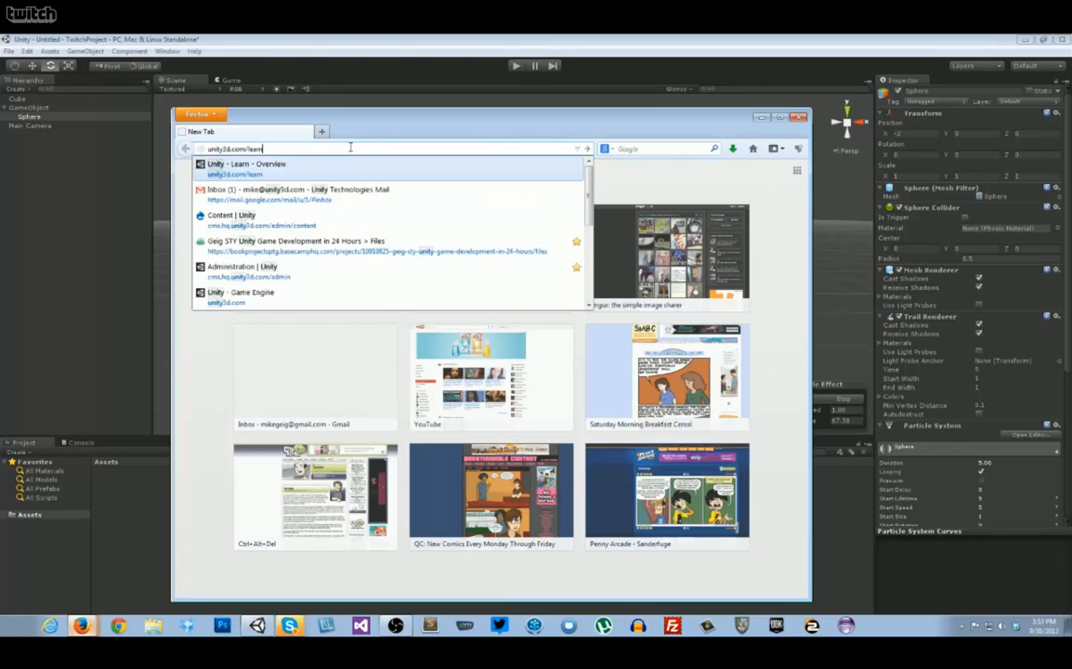
{"action": "key", "text": "Return"}
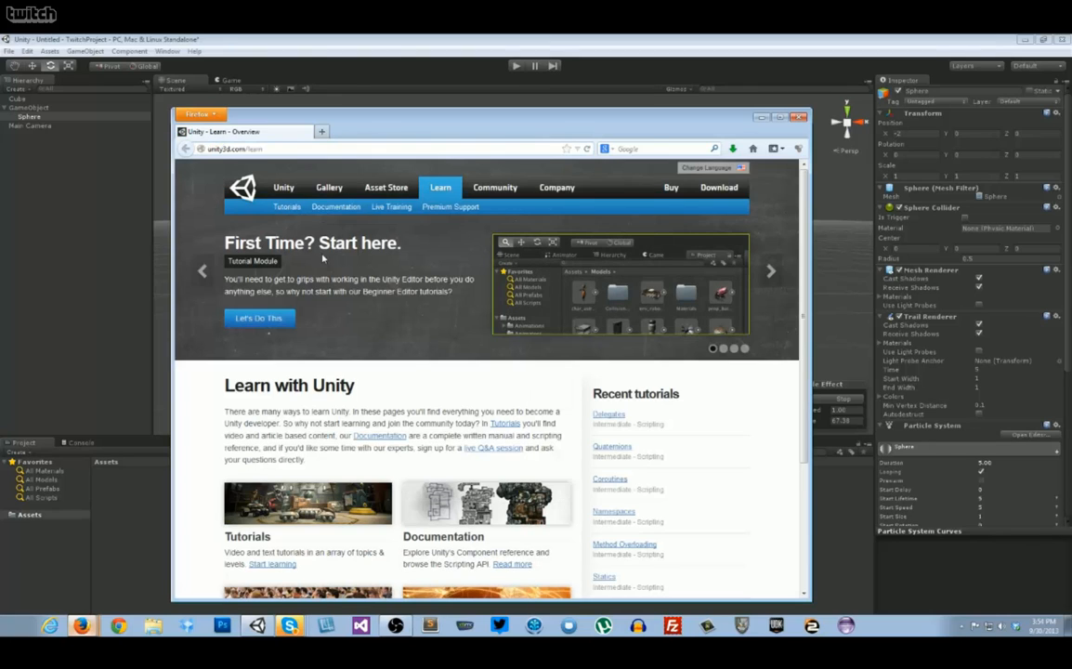
{"action": "scroll", "coordinate": [316, 318], "scroll_direction": "down", "scroll_amount": 3}
{"action": "scroll", "coordinate": [317, 317], "scroll_direction": "down", "scroll_amount": 1}
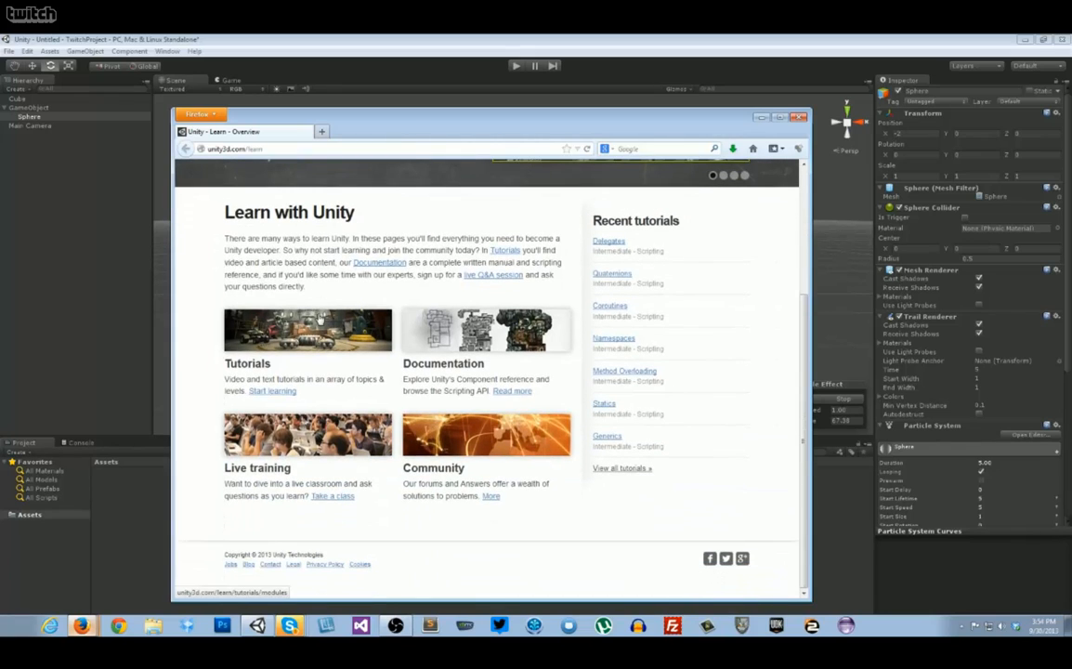
{"action": "left_click", "coordinate": [294, 149]}
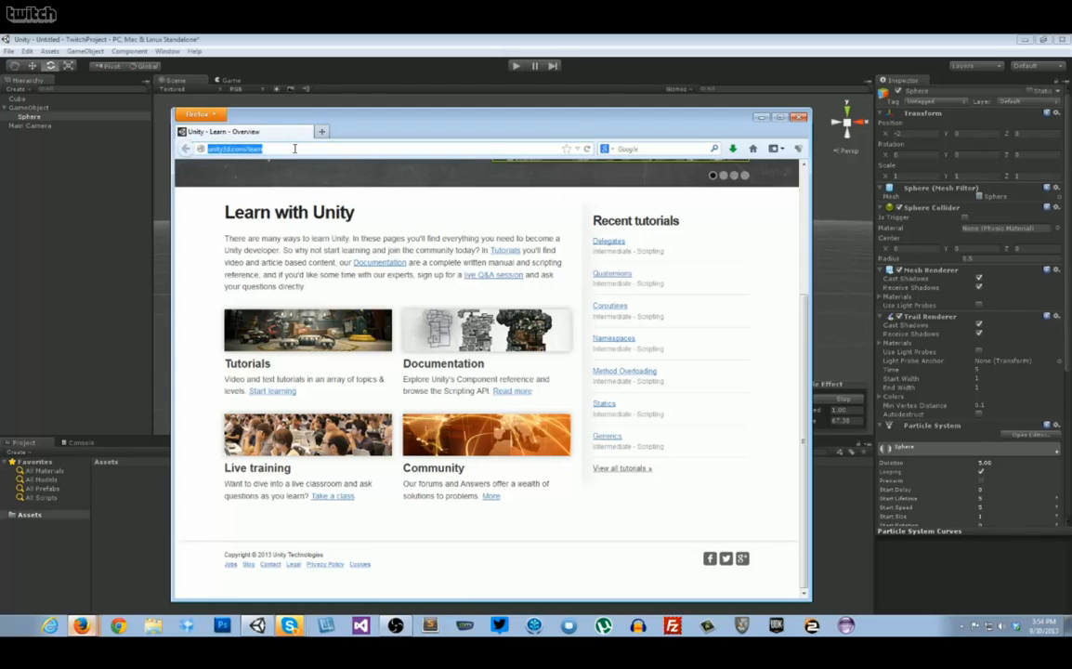
{"action": "left_click", "coordinate": [298, 221]}
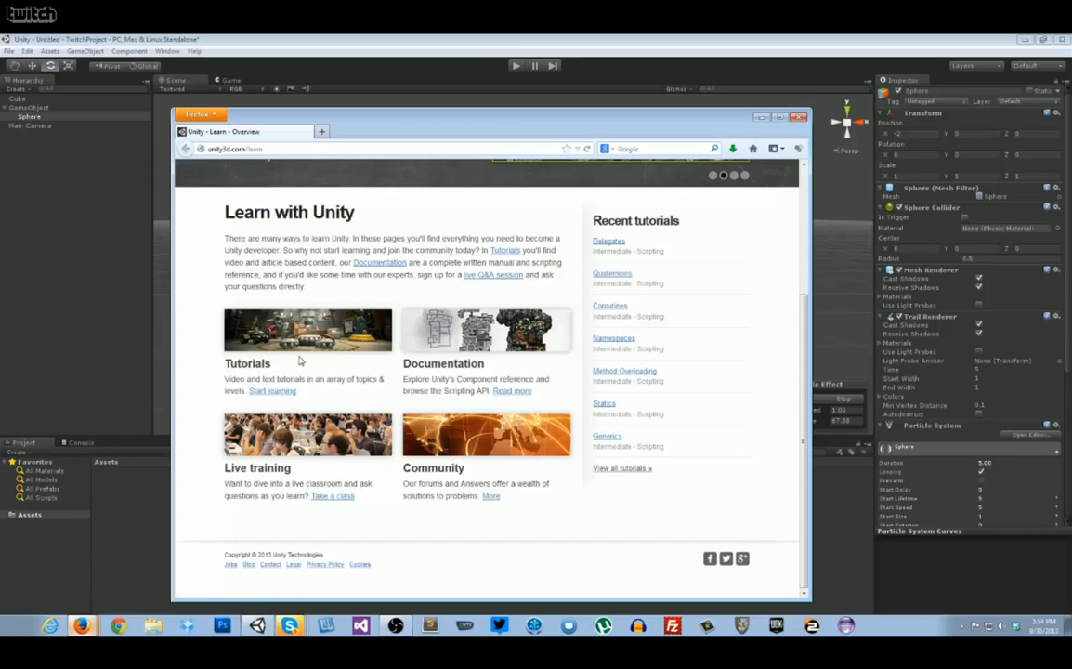
Step: Look through the tutorial modules page, go back to the Learn overview and close the browser to return to Unity
{"action": "left_click", "coordinate": [256, 360]}
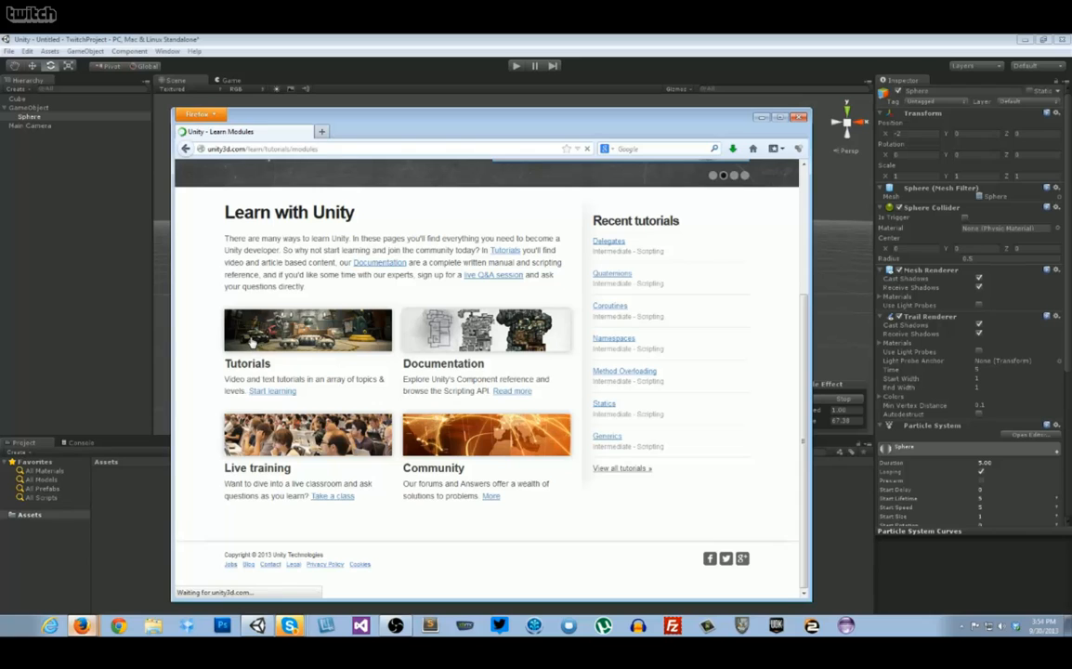
{"action": "scroll", "coordinate": [279, 371], "scroll_direction": "down", "scroll_amount": 3}
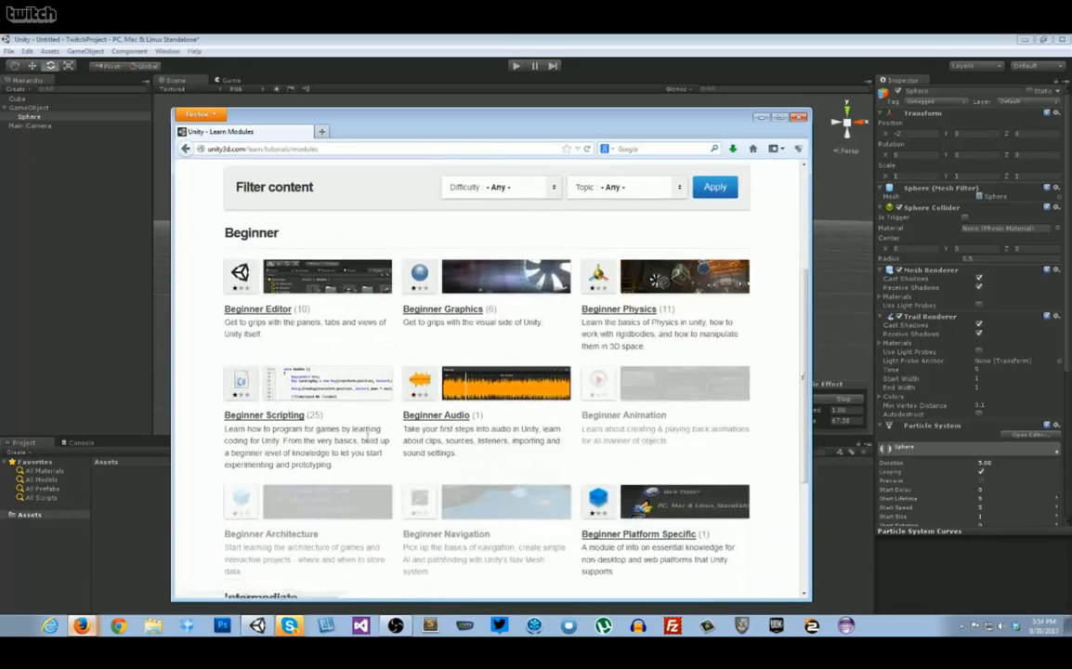
{"action": "scroll", "coordinate": [363, 429], "scroll_direction": "down", "scroll_amount": 5}
{"action": "scroll", "coordinate": [363, 430], "scroll_direction": "up", "scroll_amount": 7}
{"action": "key", "text": "alt+Left"}
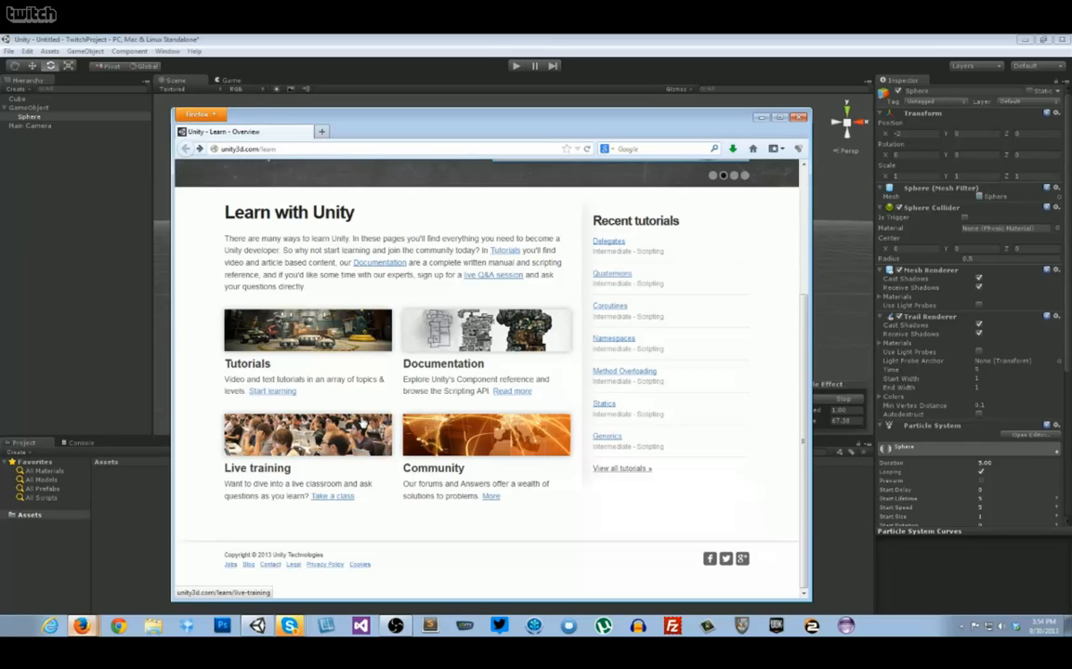
{"action": "left_click", "coordinate": [795, 118]}
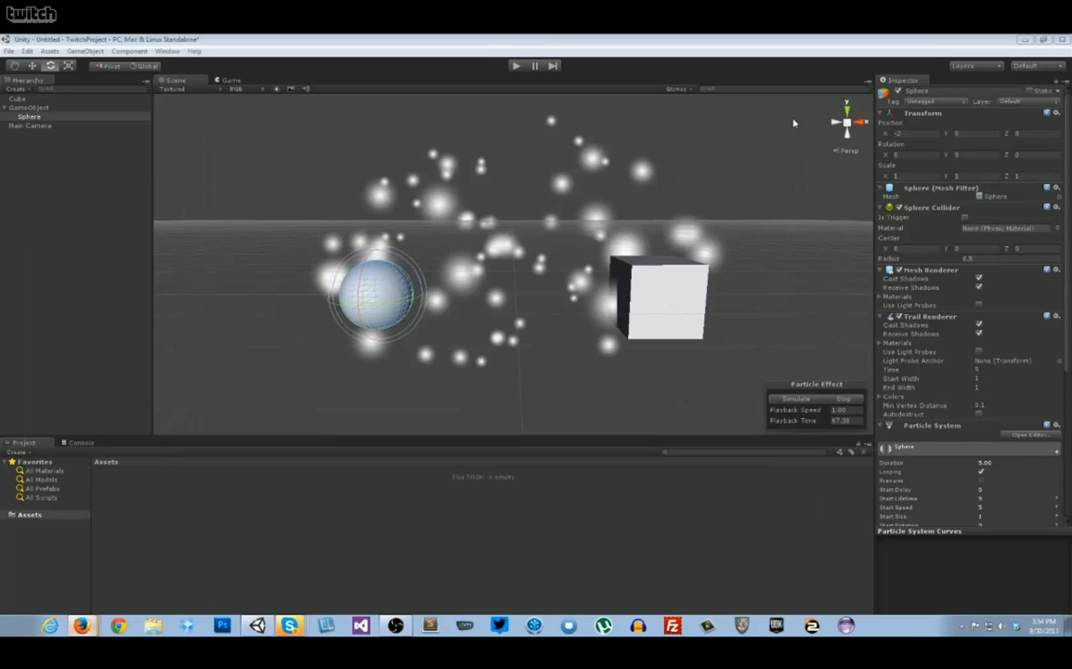
{"action": "left_click", "coordinate": [663, 39]}
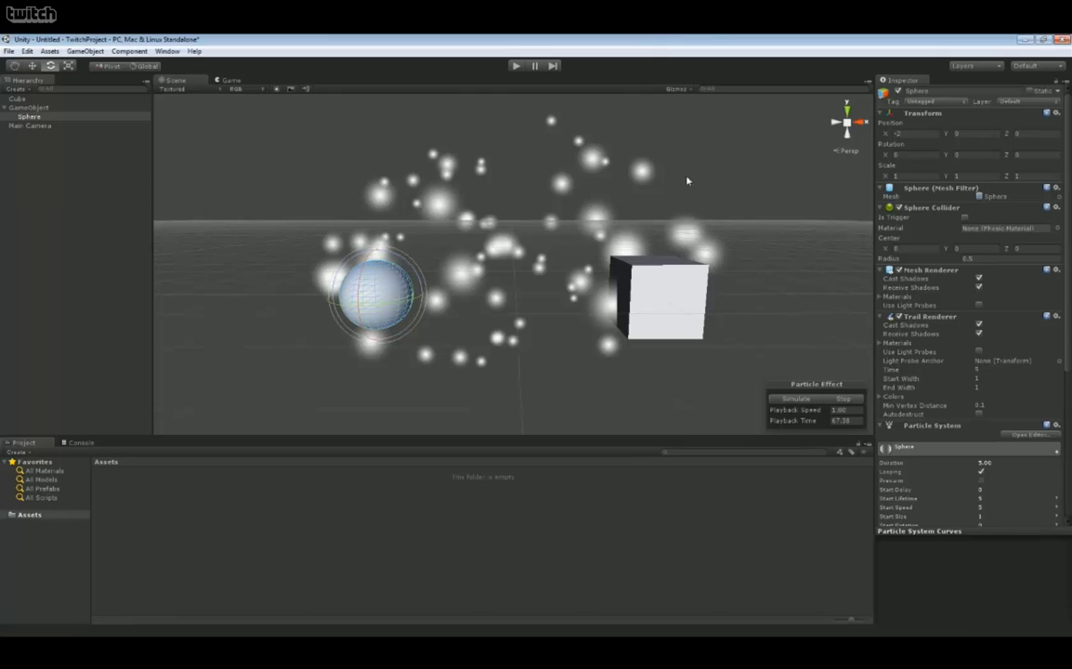